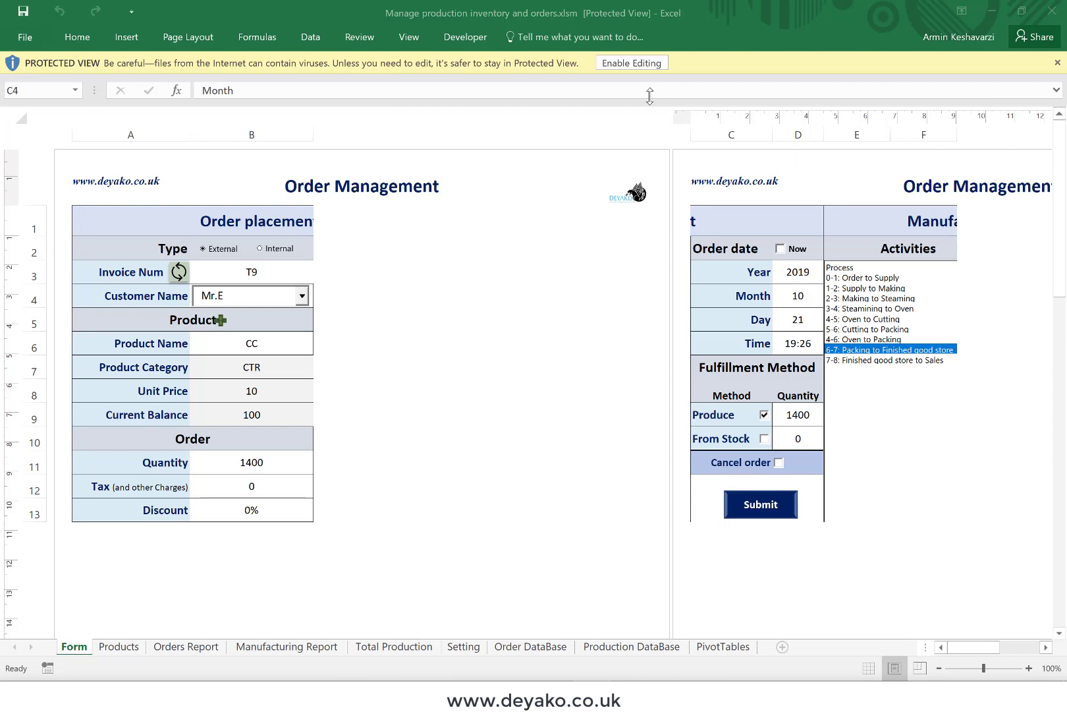
Enable editing and active content for the production inventory and orders workbook
left_click(620, 64)
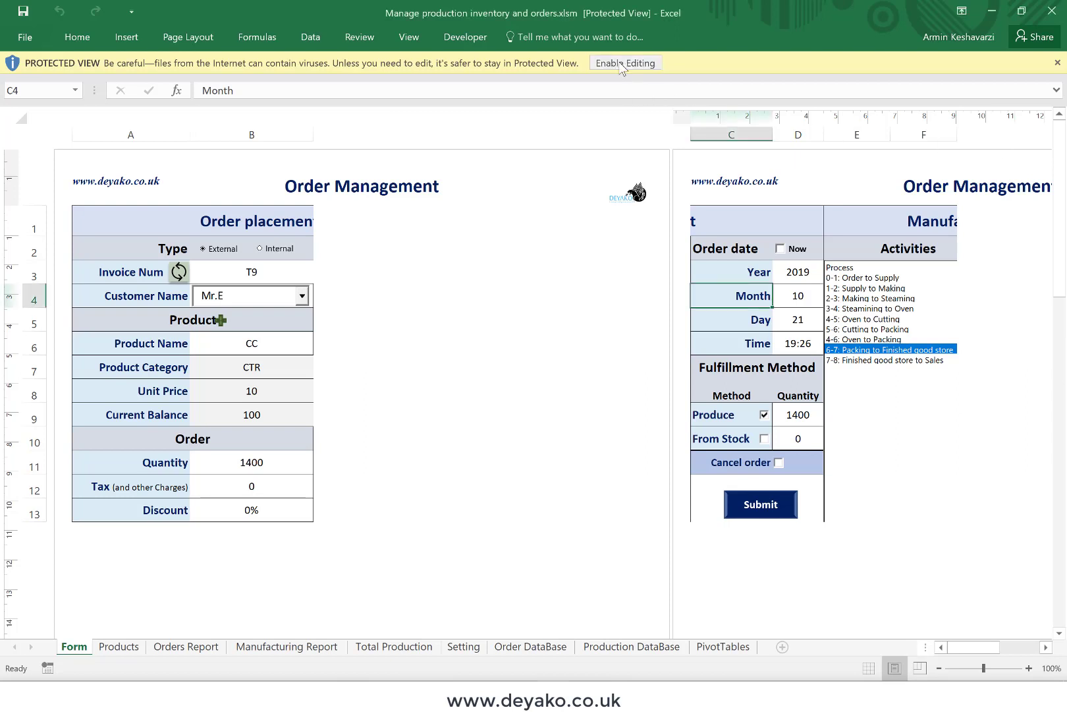
left_click(620, 64)
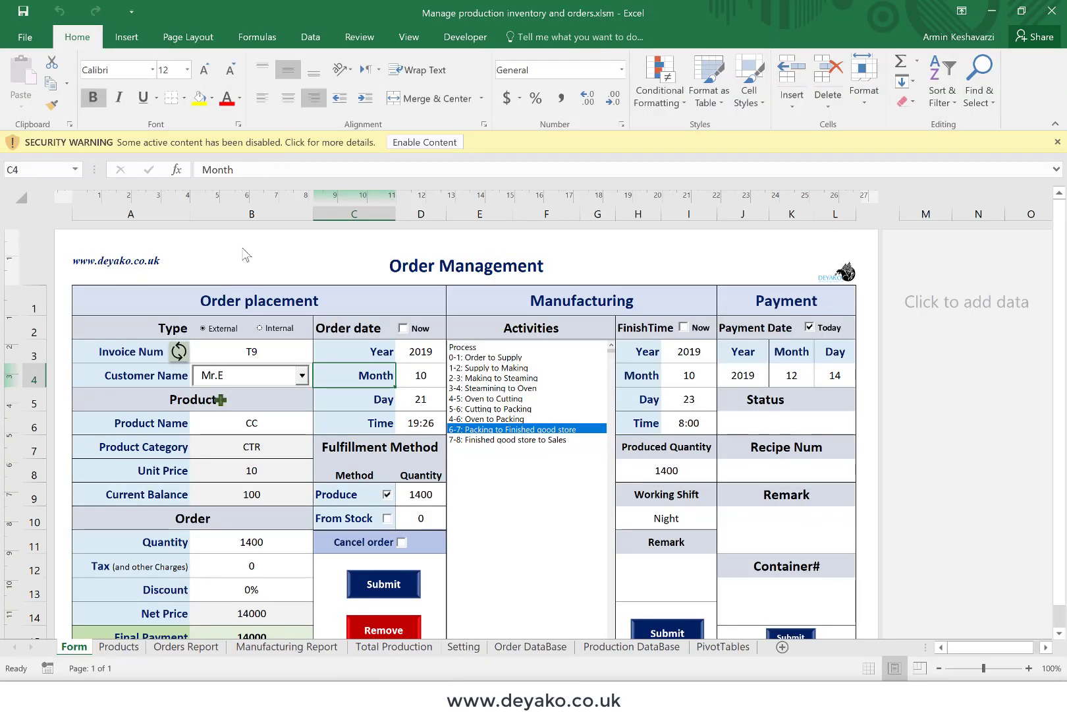
left_click(401, 144)
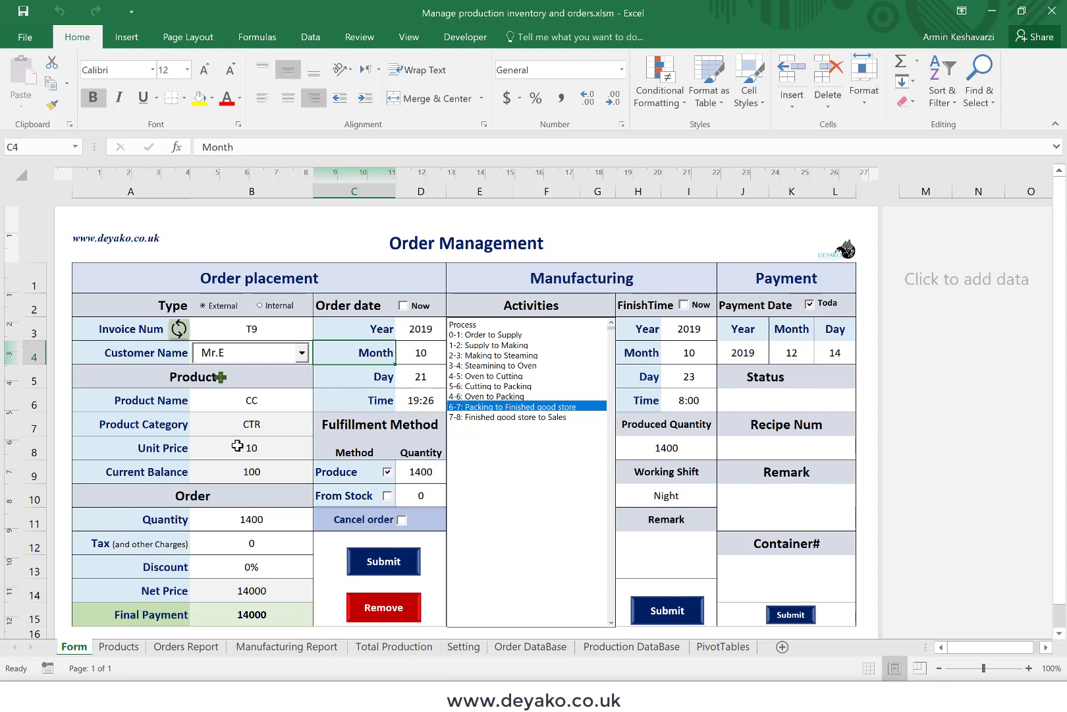
Examine the Order placement, Manufacturing and Payment sections of the Order Management form
left_click(333, 279)
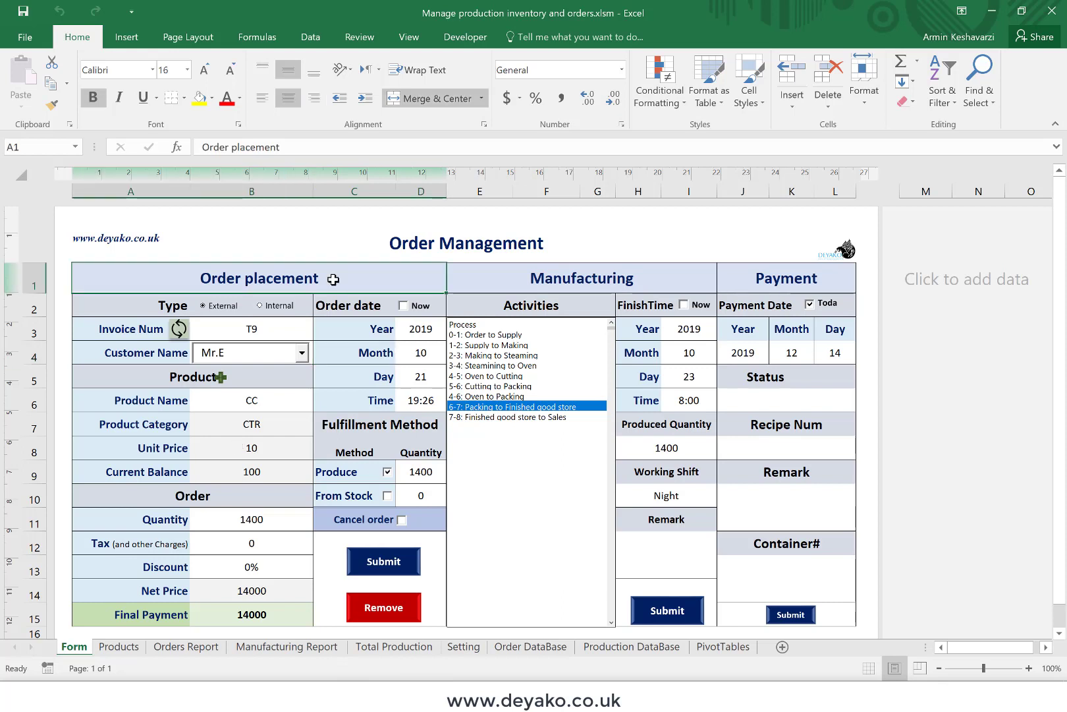
left_click_drag(333, 279, 345, 445)
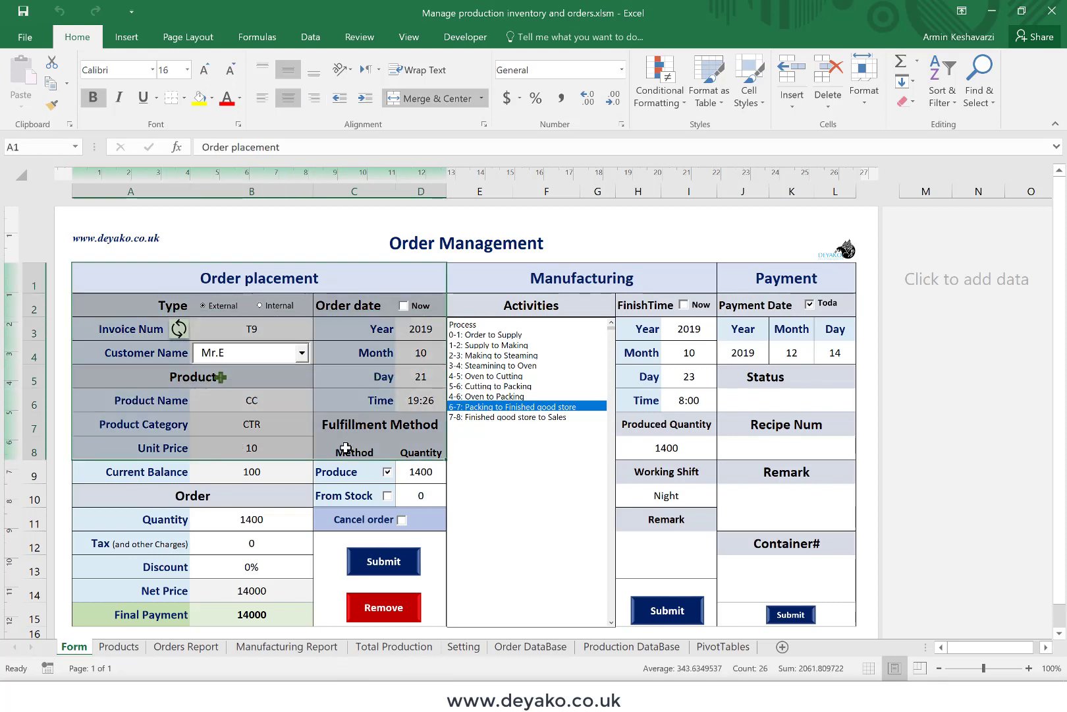
left_click(649, 270)
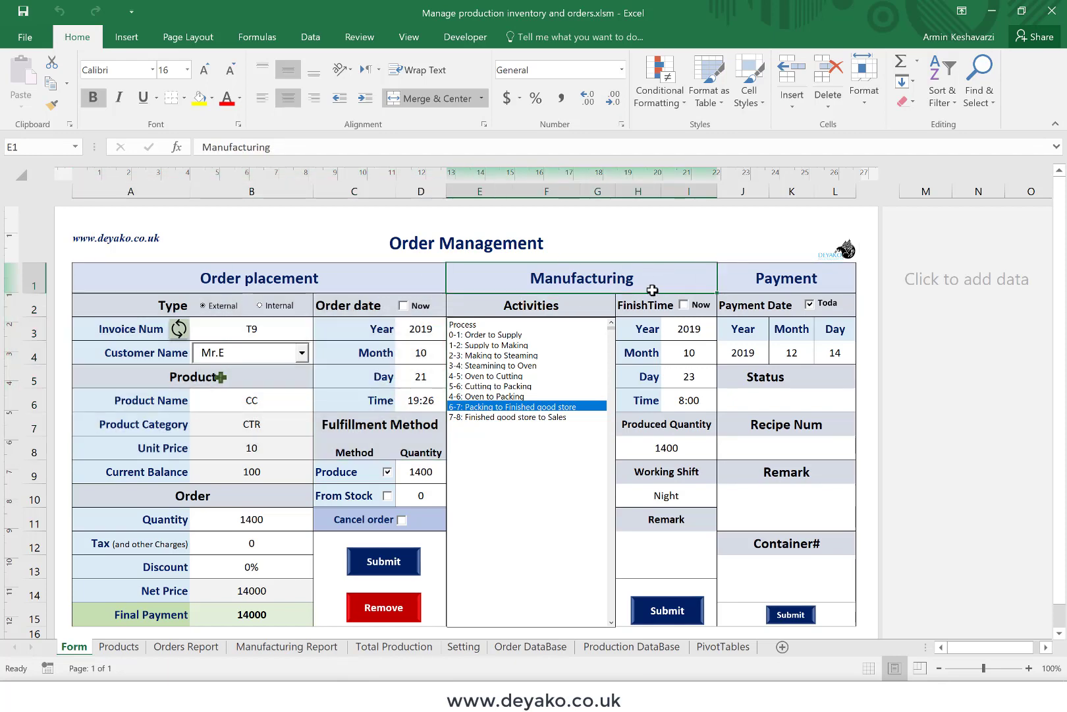
left_click(752, 280)
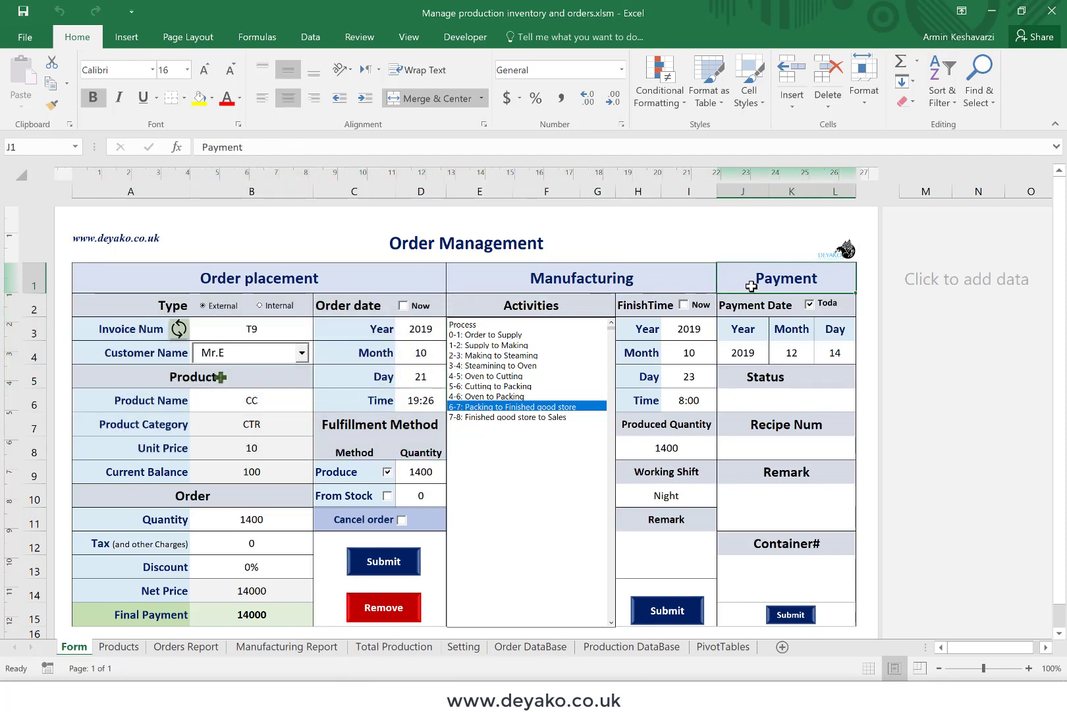
Examine the Products sheet's category, unit price, stock, pending production, re-production point and need-to-produce columns
left_click(106, 648)
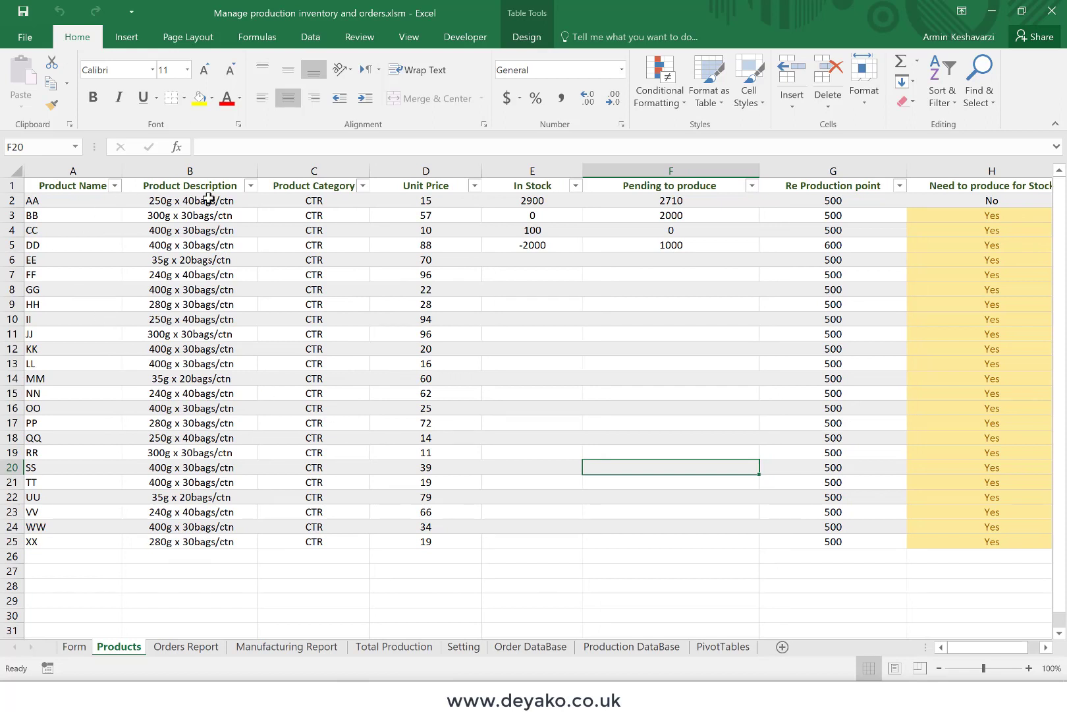
left_click(312, 200)
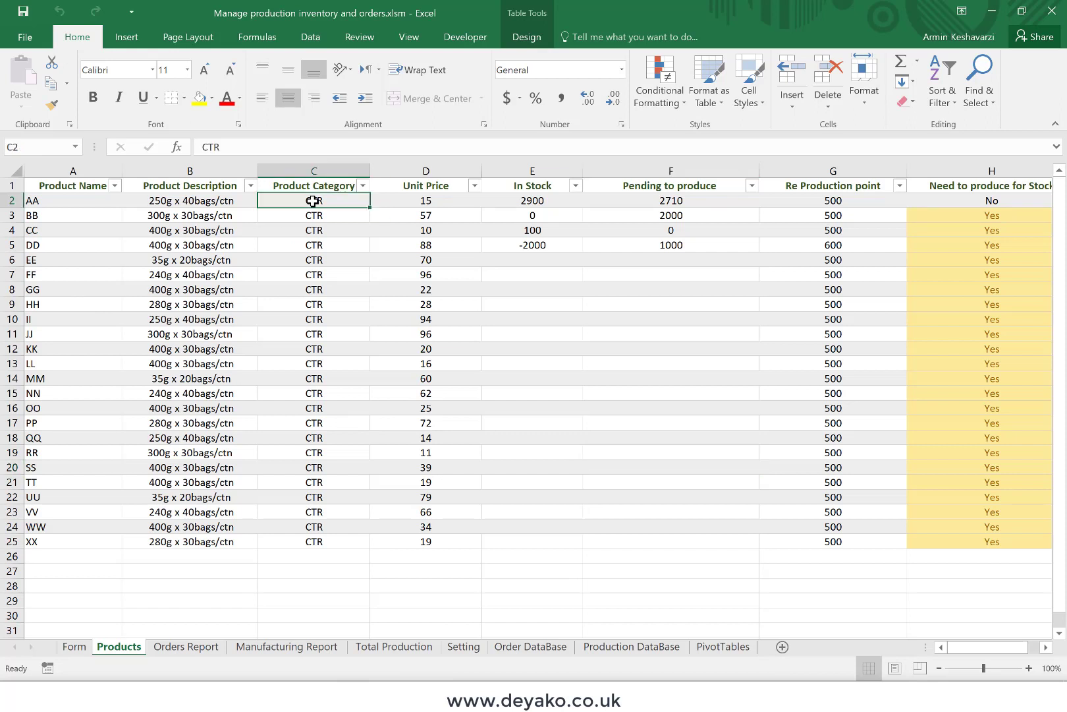
left_click(432, 201)
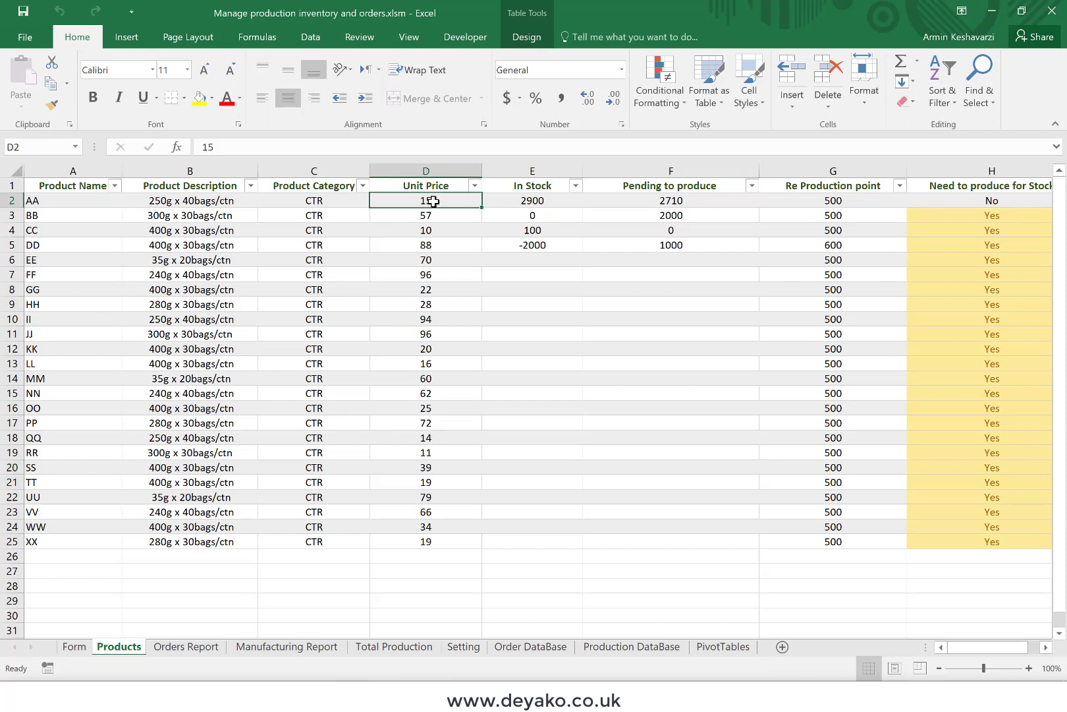
left_click(522, 195)
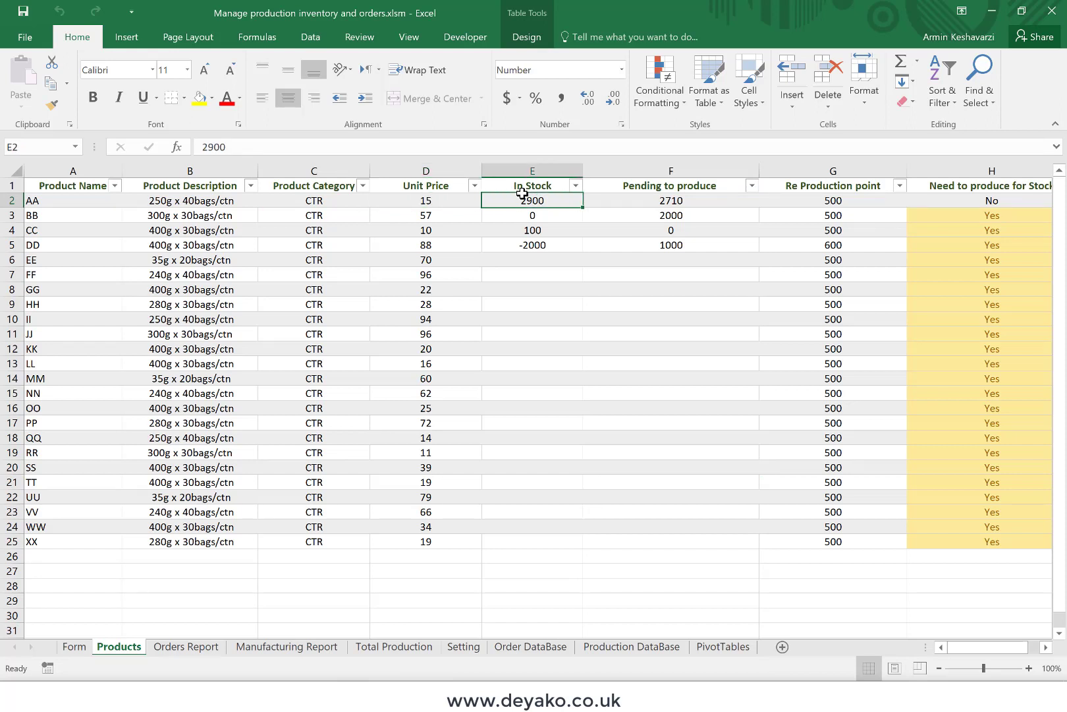
left_click(617, 201)
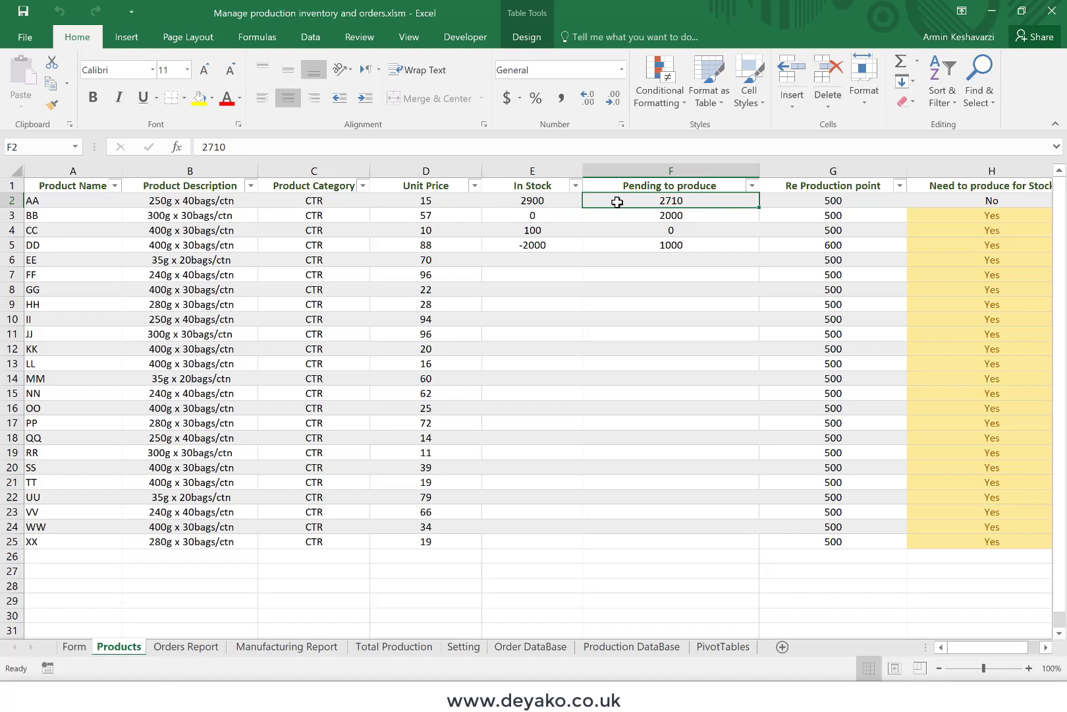
left_click(815, 198)
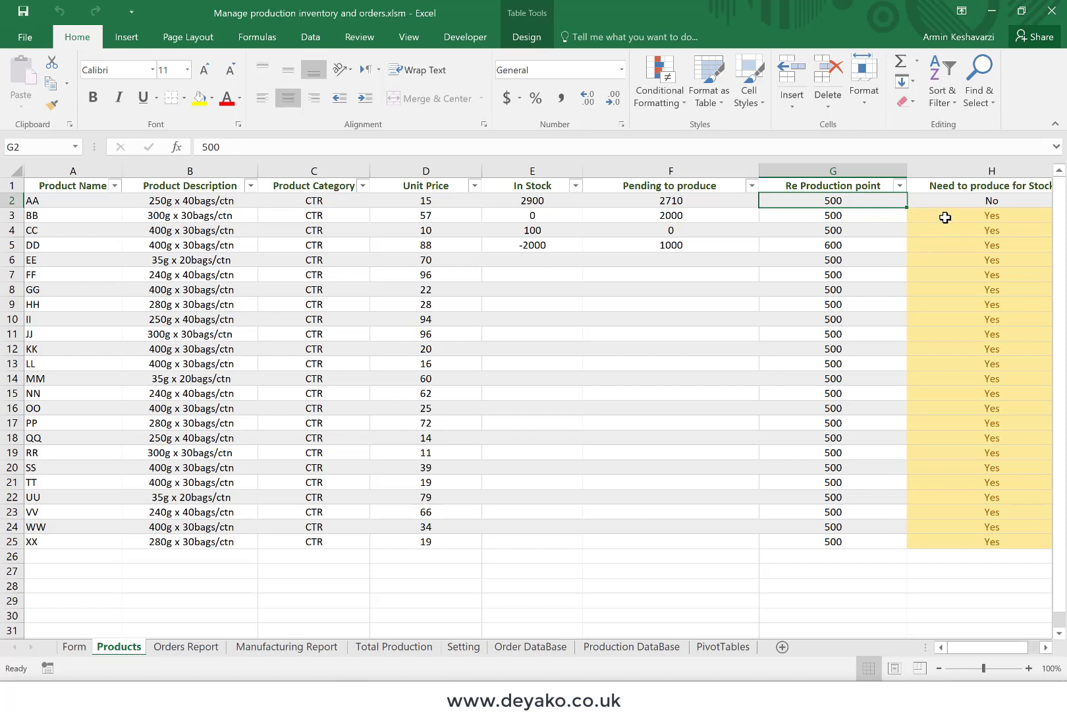
scroll(946, 217, "right", 1)
left_click(897, 214)
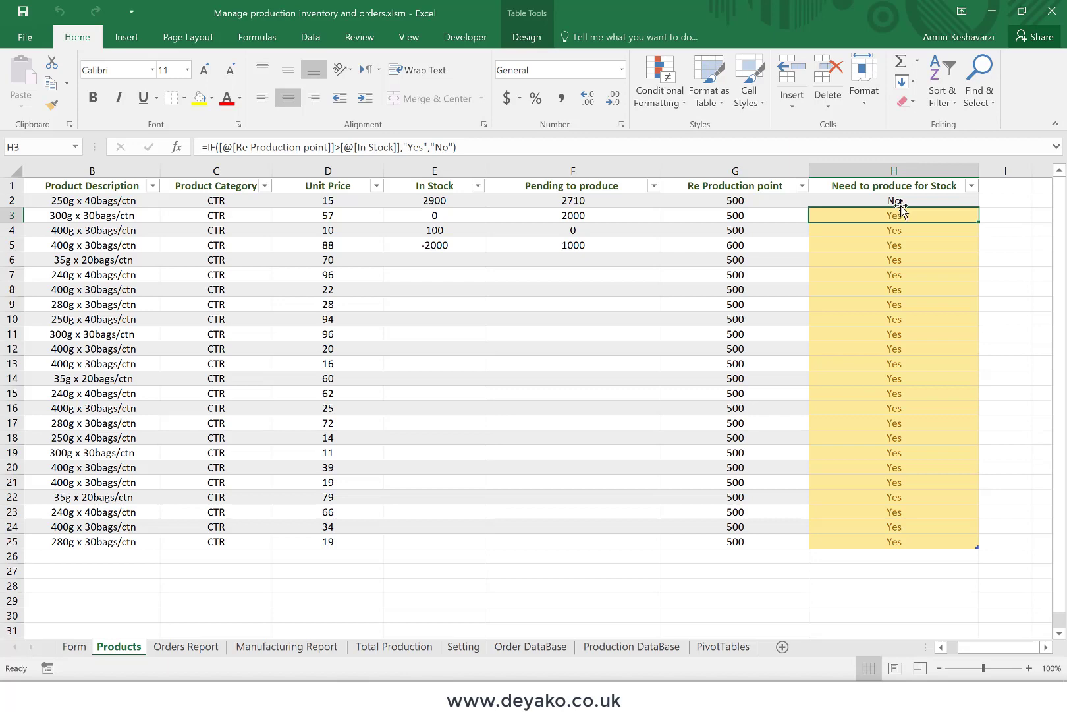
left_click(903, 202)
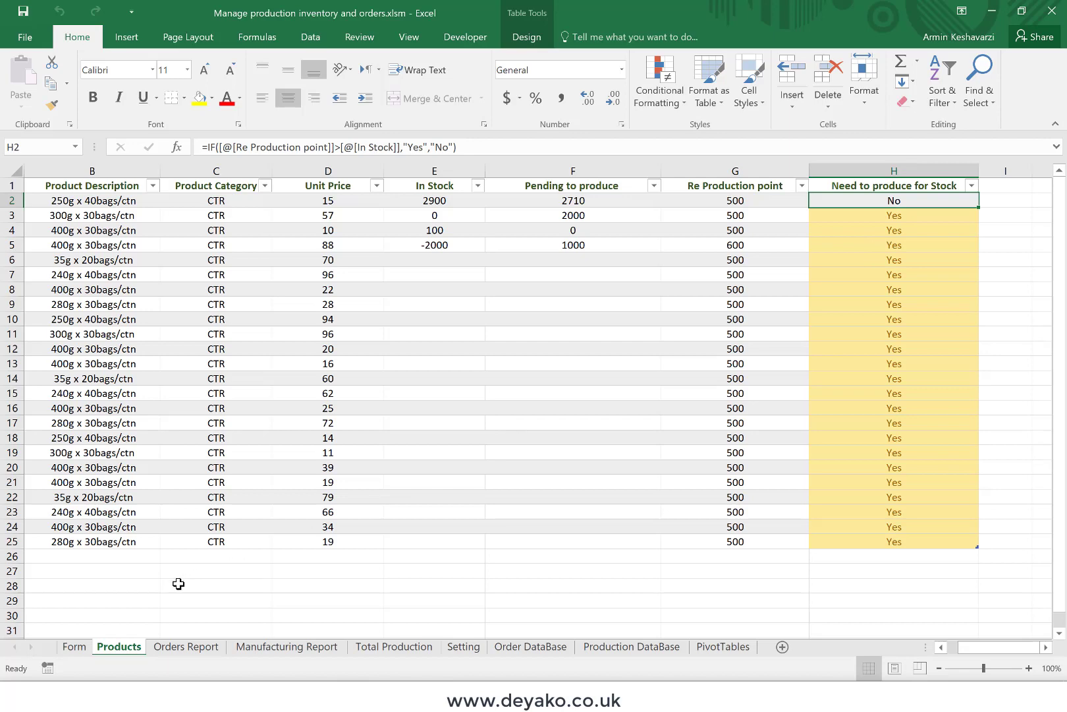
Review the Orders Report from the external customer summary and charts down to the customer and product tables
left_click(173, 647)
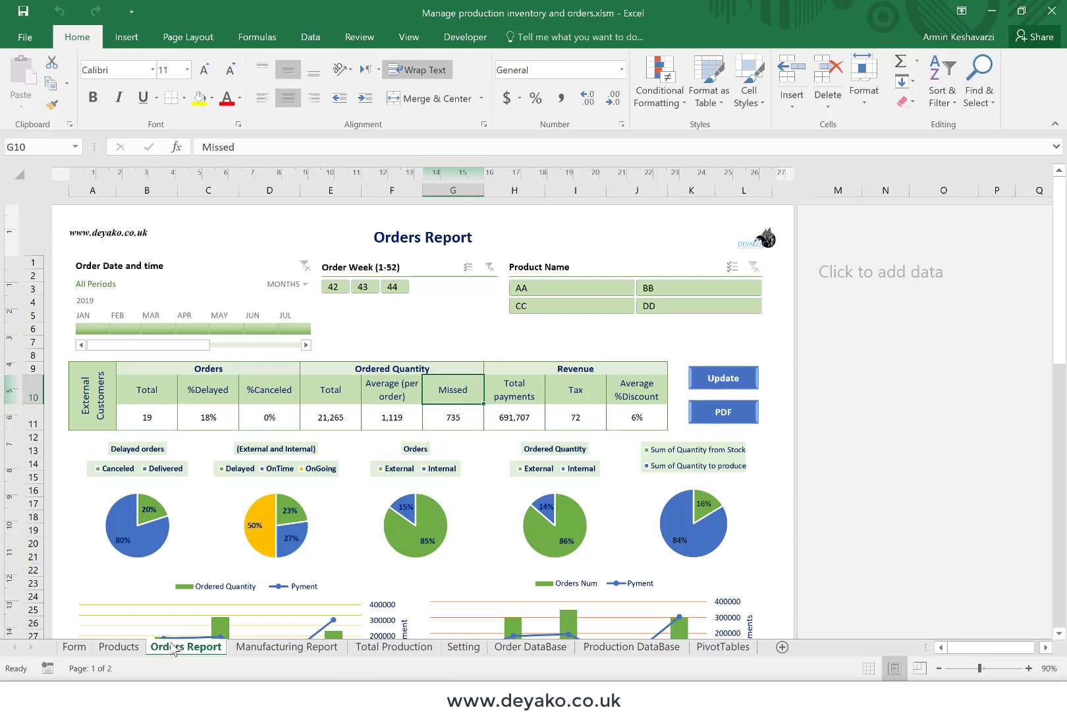
scroll(303, 562, "down", 5)
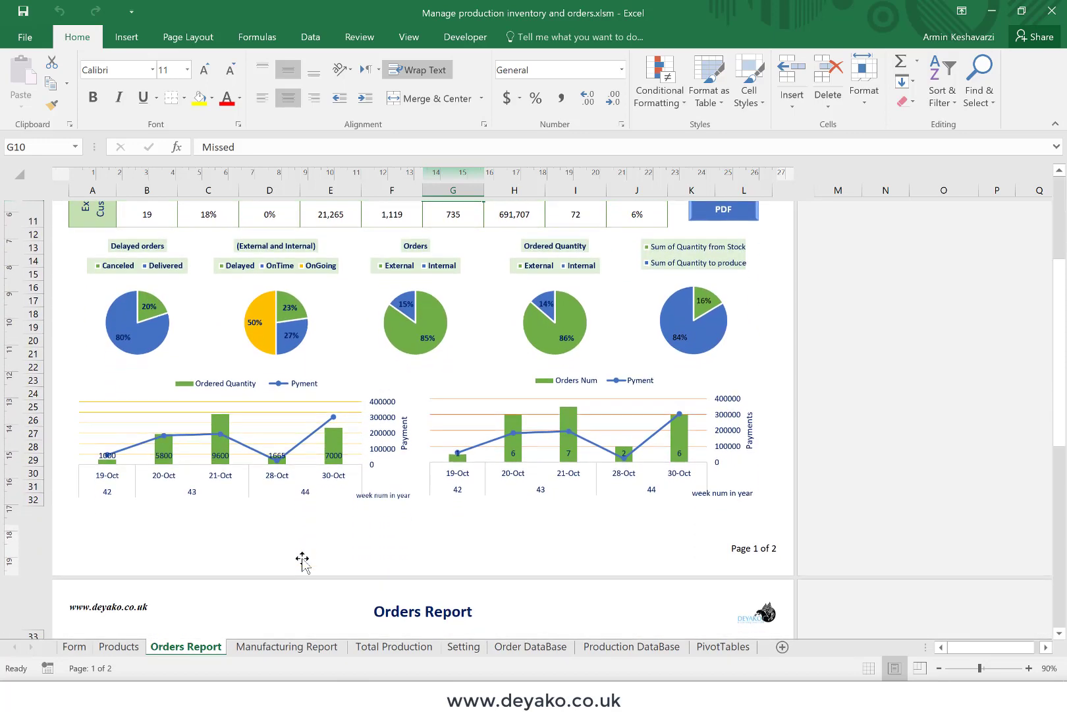
scroll(303, 561, "down", 1)
scroll(303, 561, "down", 3)
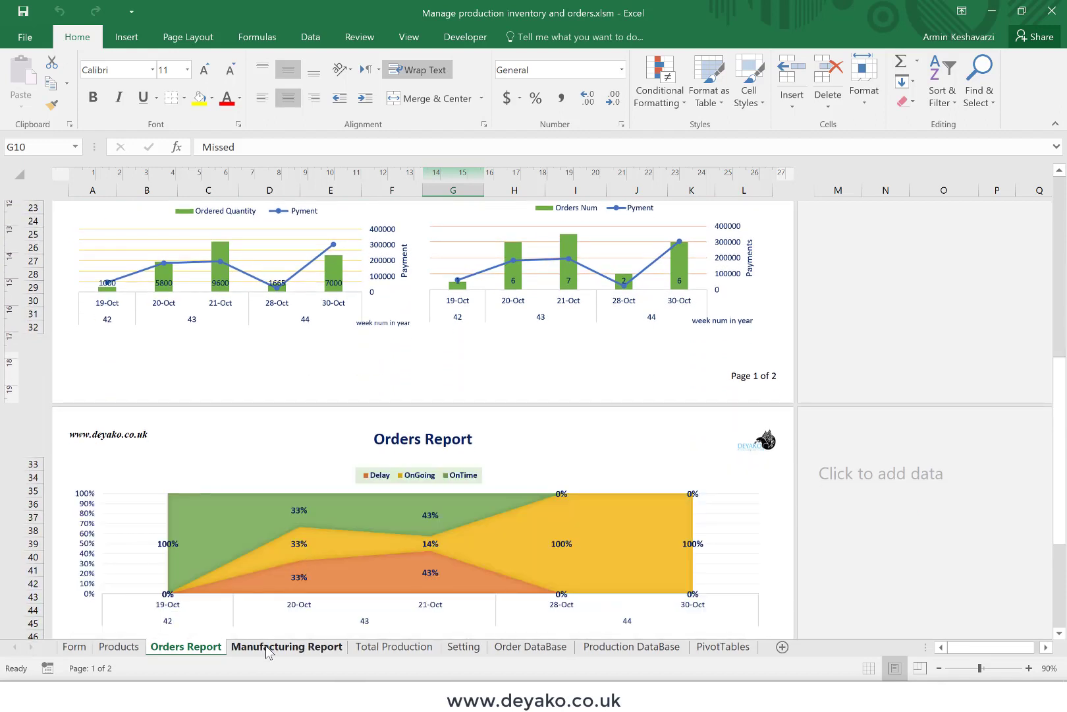
scroll(315, 516, "down", 1)
scroll(317, 514, "down", 3)
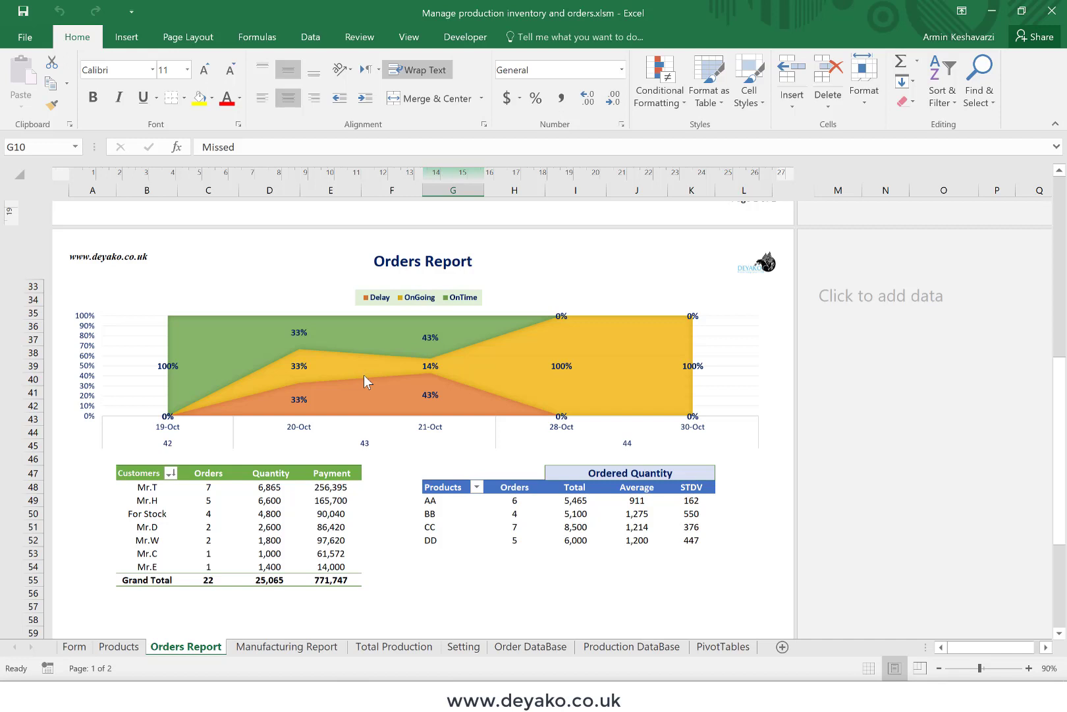
scroll(364, 381, "down", 1)
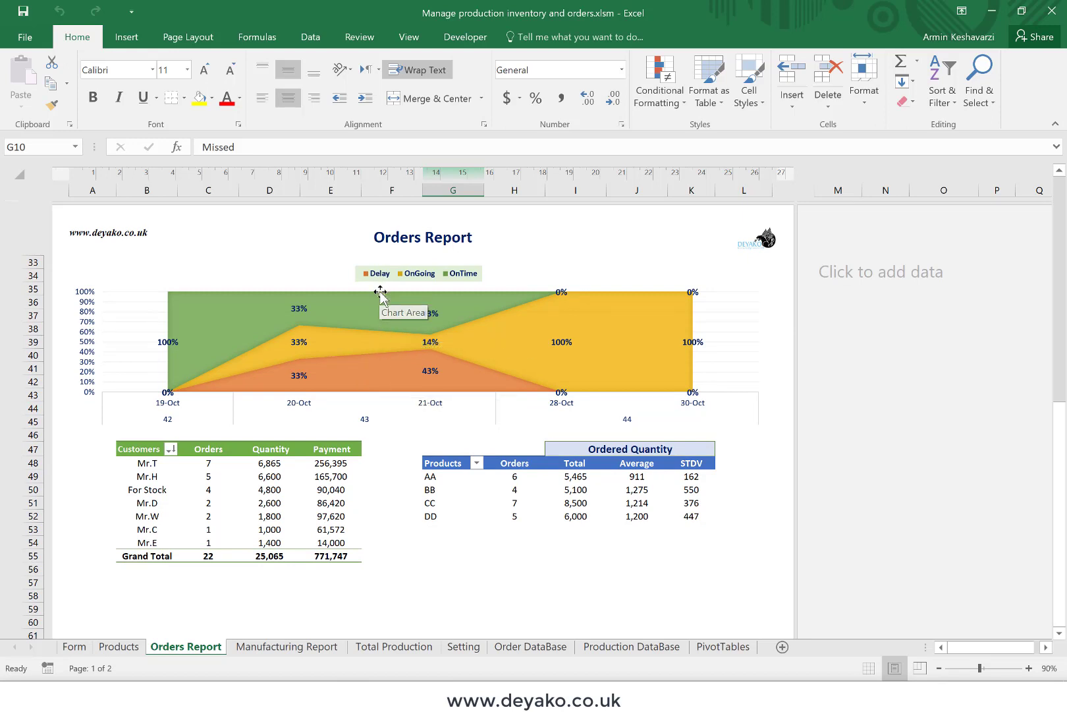
Check the Target (Days) - SLA value on the Setting sheet and return to the Orders Report
left_click(75, 647)
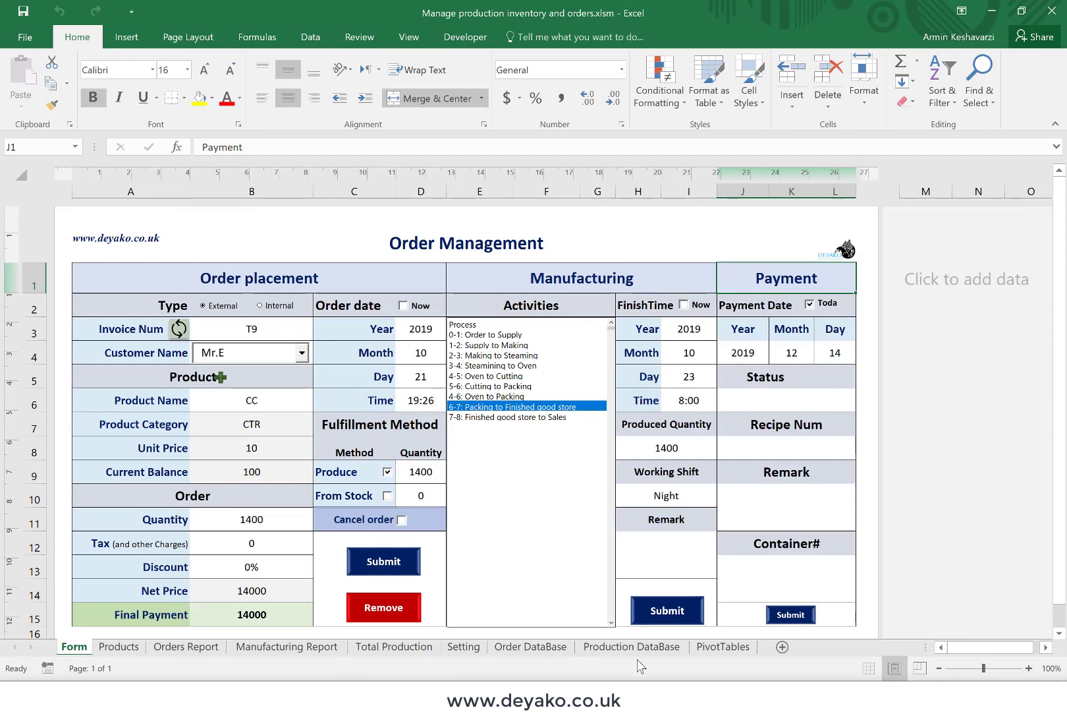
left_click(461, 646)
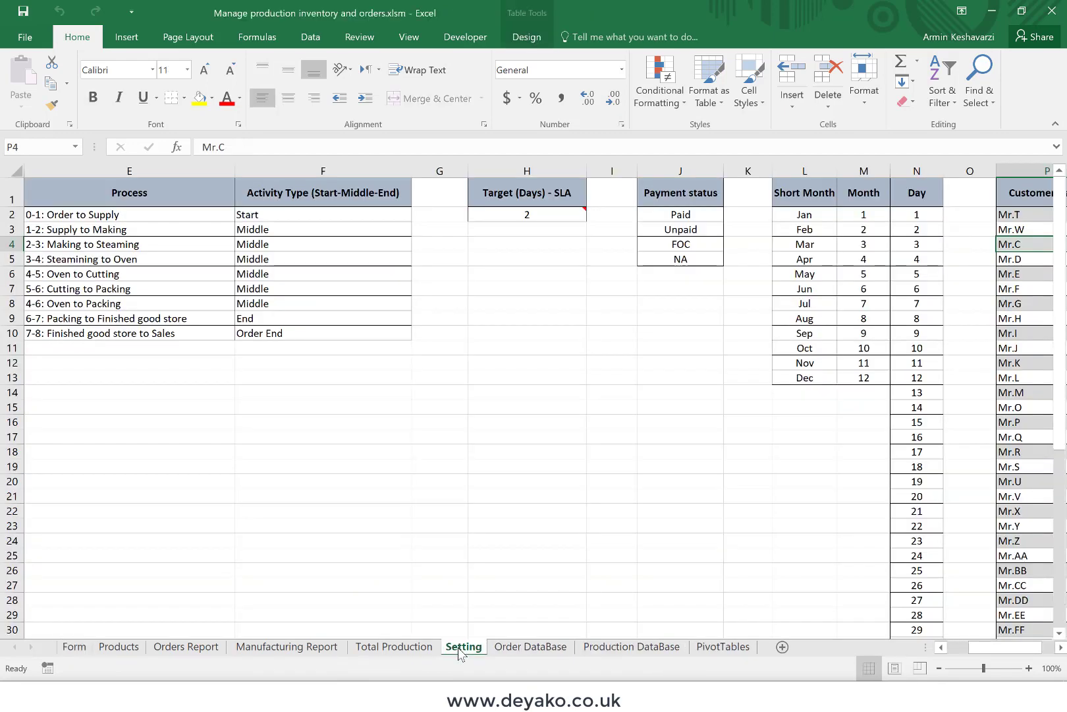
left_click(533, 217)
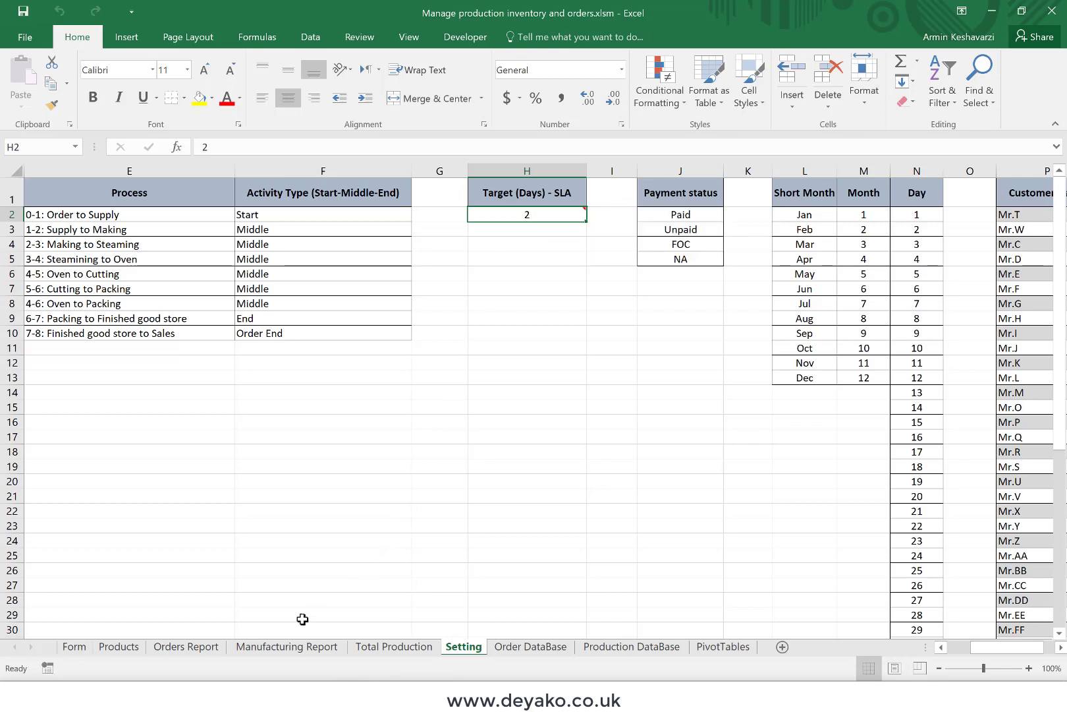
left_click(181, 649)
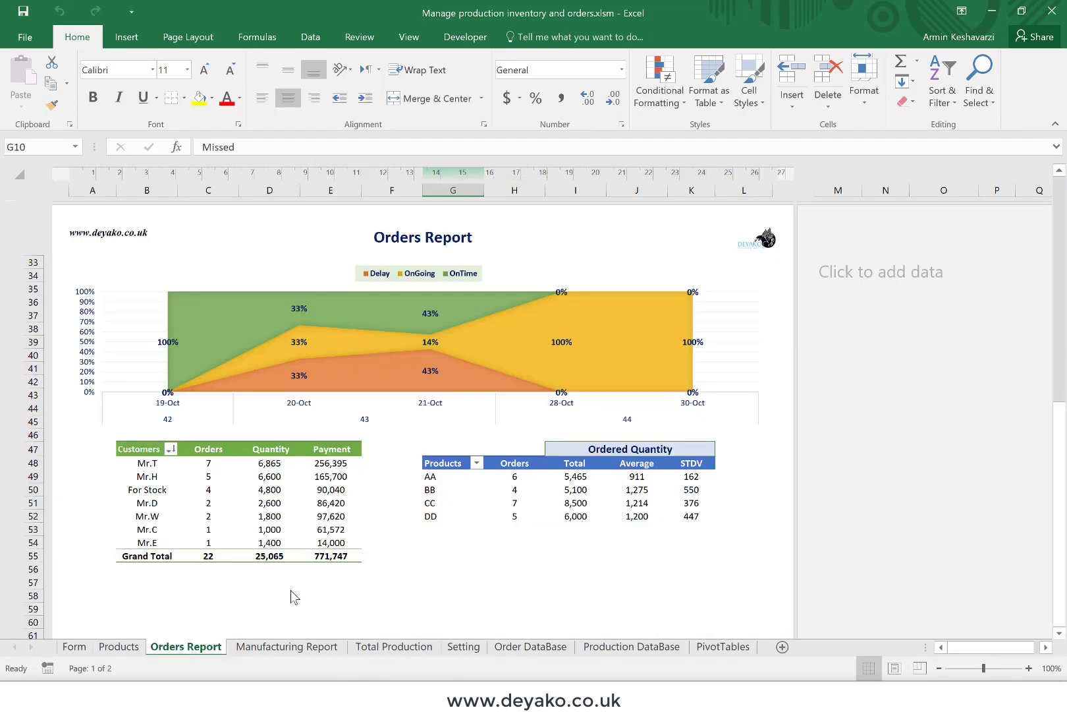
Examine the total production, average duration and standard deviation in the Manufacturing Report's Whole process section
left_click(253, 649)
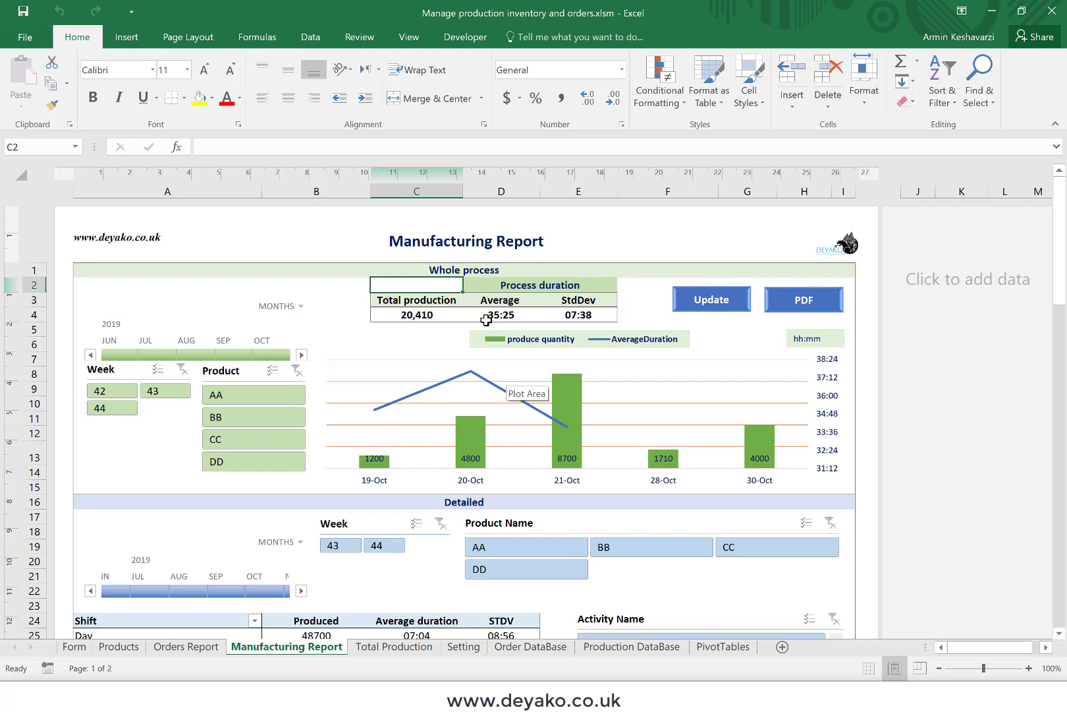
left_click(446, 313)
left_click(492, 314)
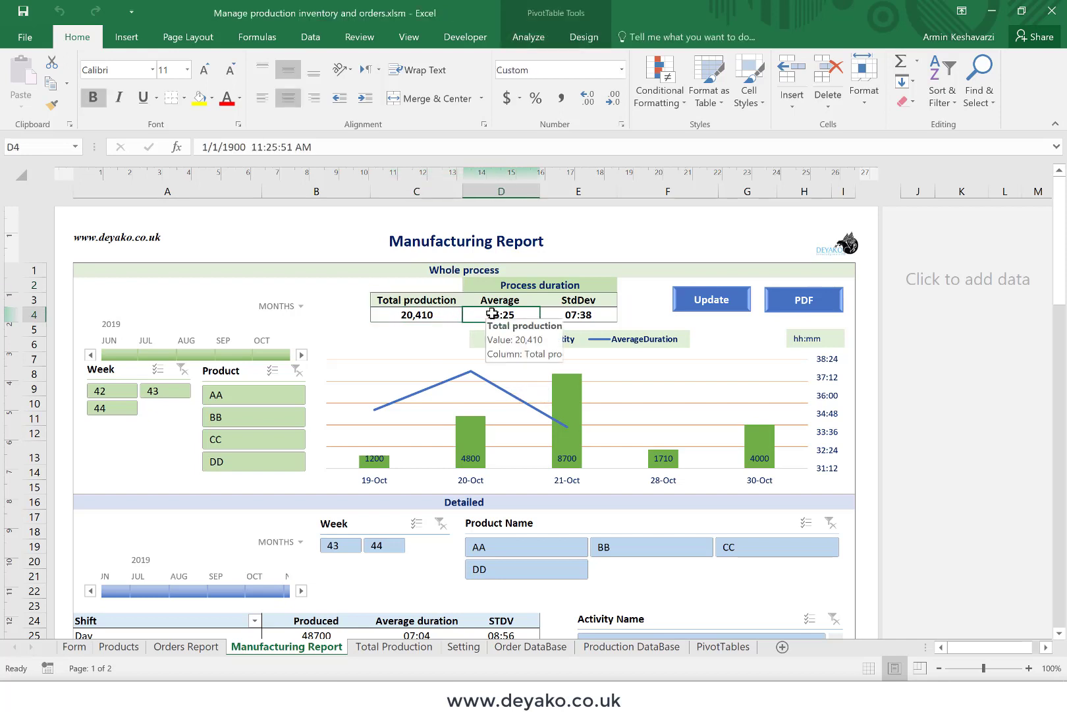
left_click(566, 312)
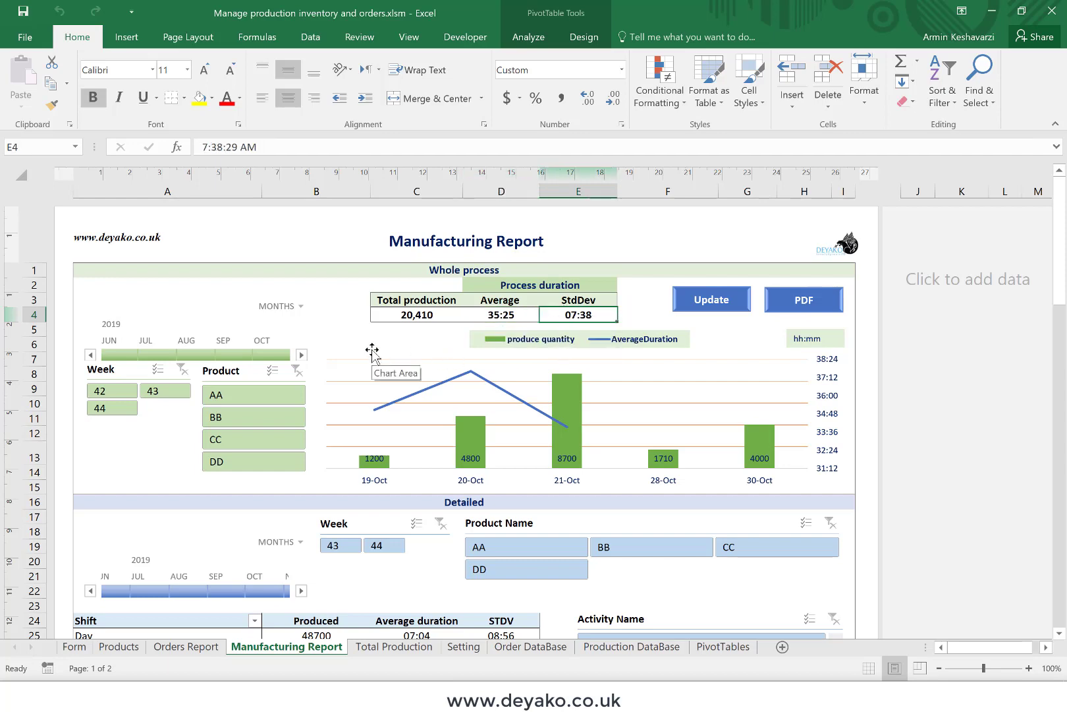
Review the Manufacturing Report's detailed shift durations, activity table and average duration charts, ending back at the report's start
scroll(372, 352, "down", 2)
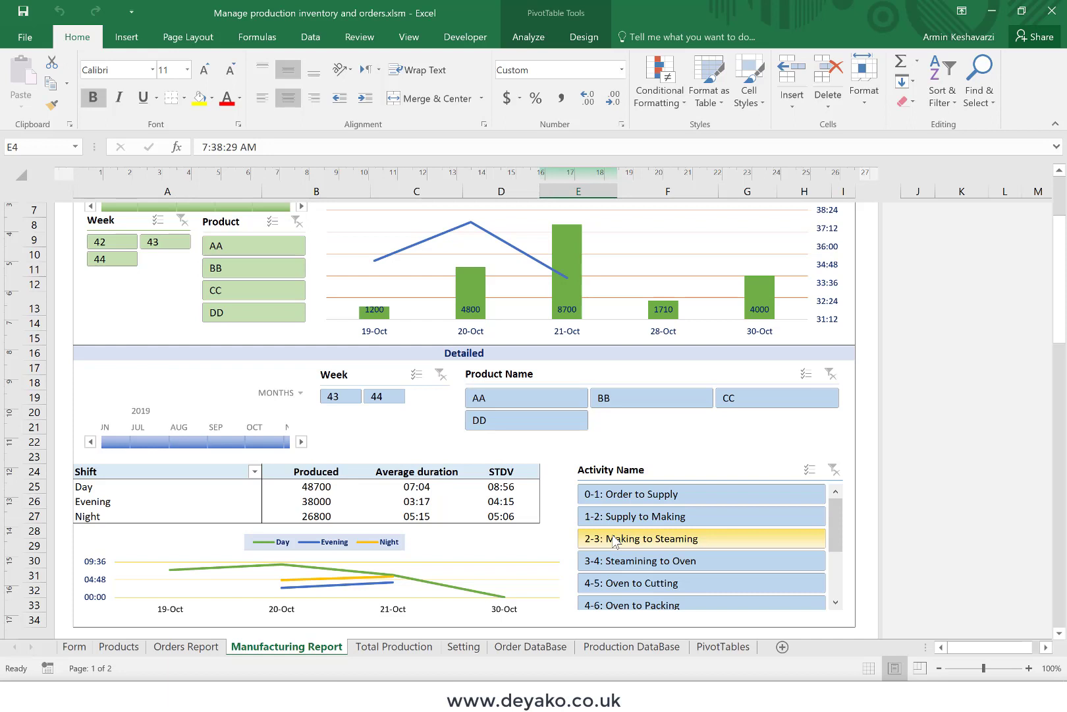
left_click(400, 490)
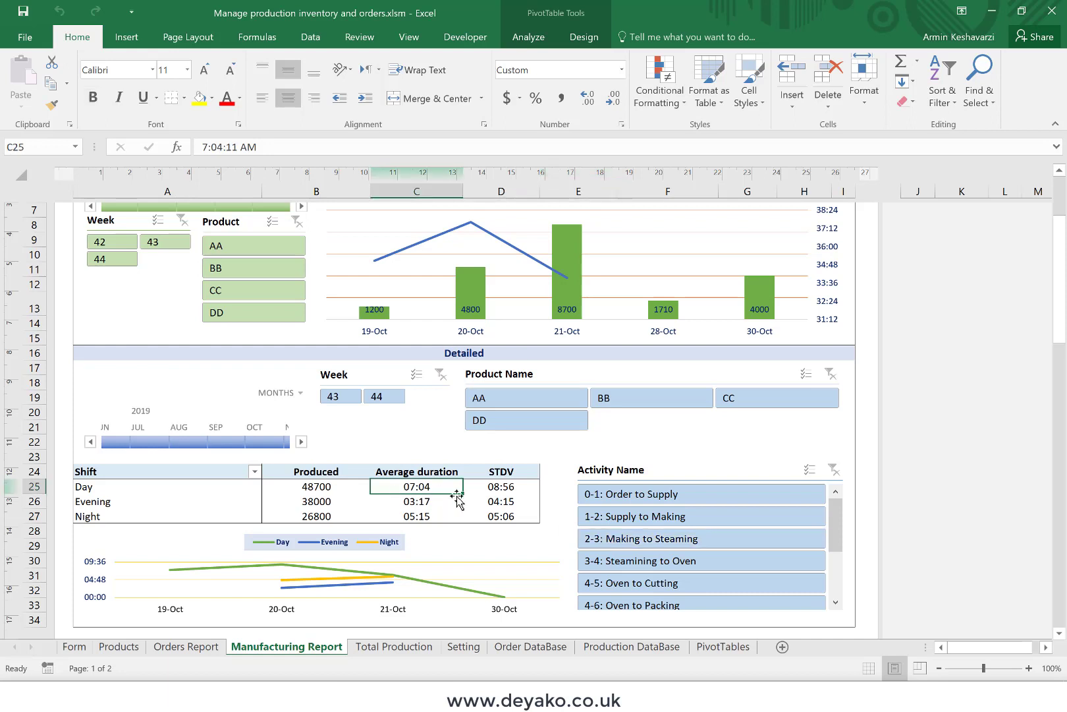
left_click(500, 499)
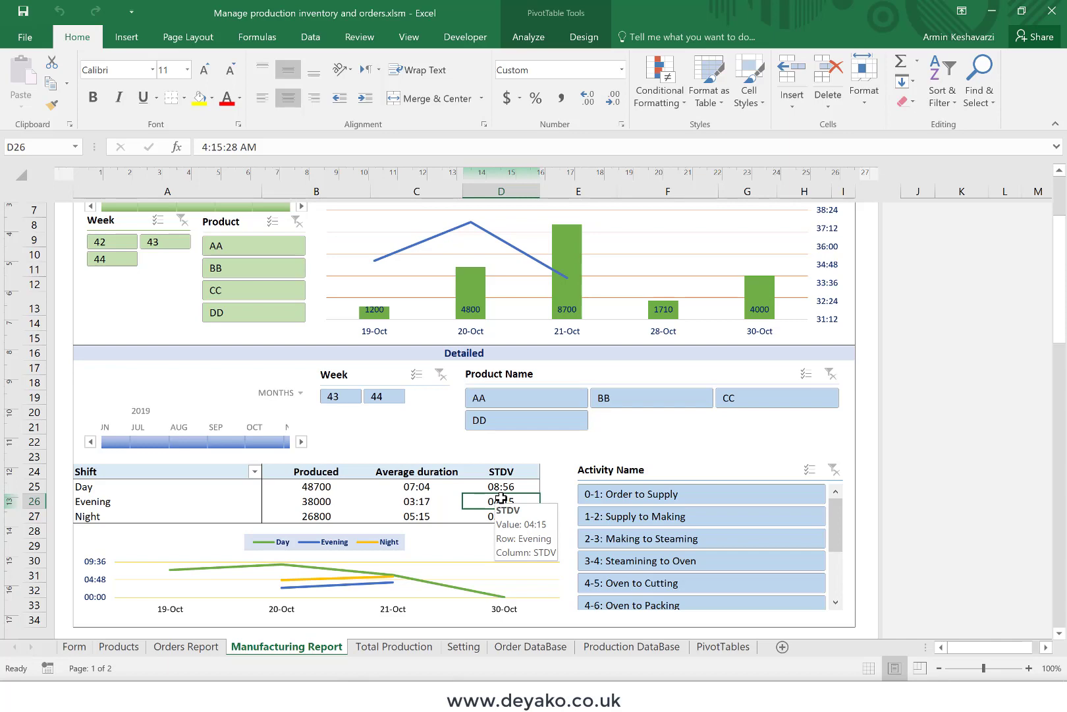
scroll(501, 497, "down", 10)
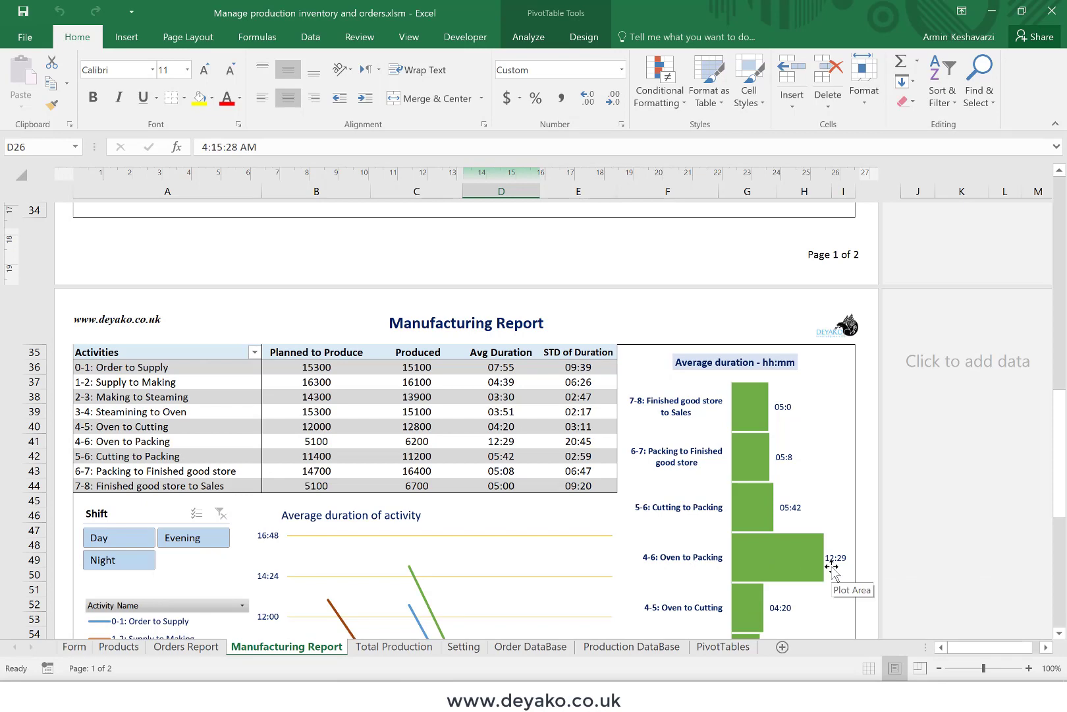
scroll(831, 566, "down", 3)
scroll(831, 567, "up", 1)
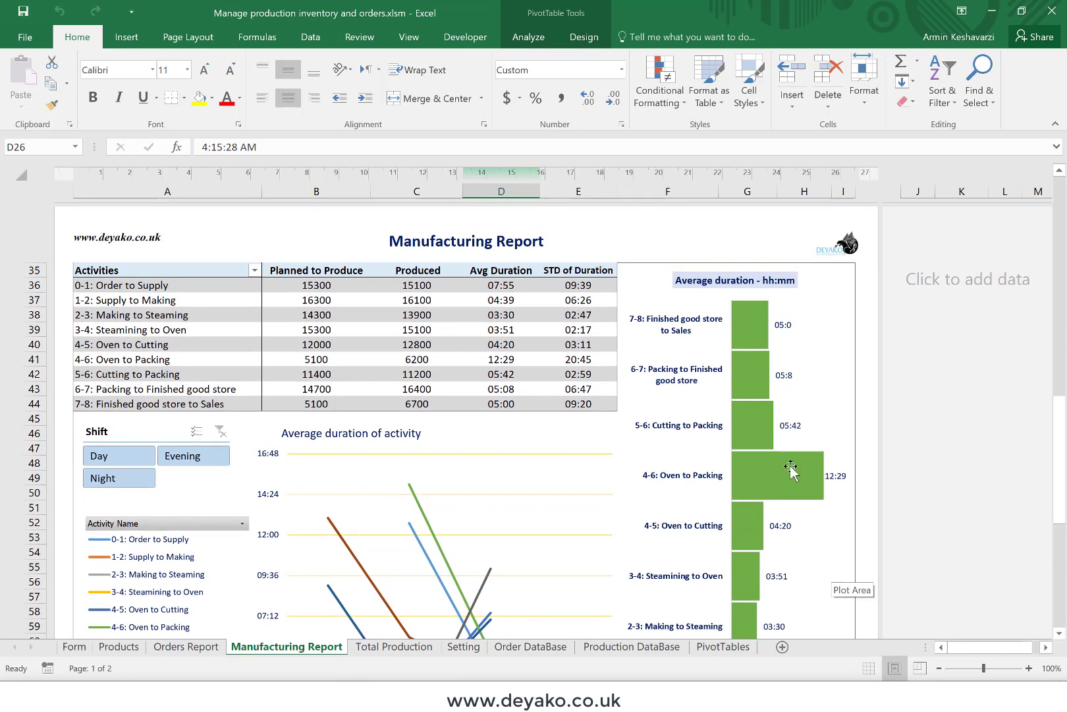
scroll(724, 452, "up", 8)
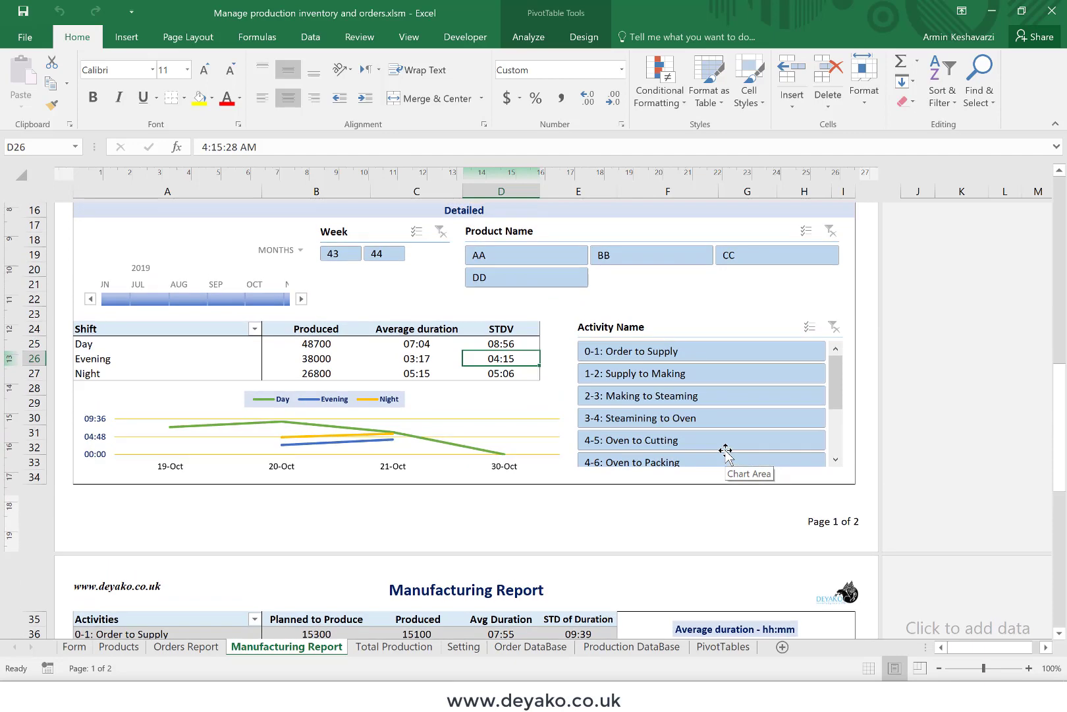
scroll(716, 456, "up", 6)
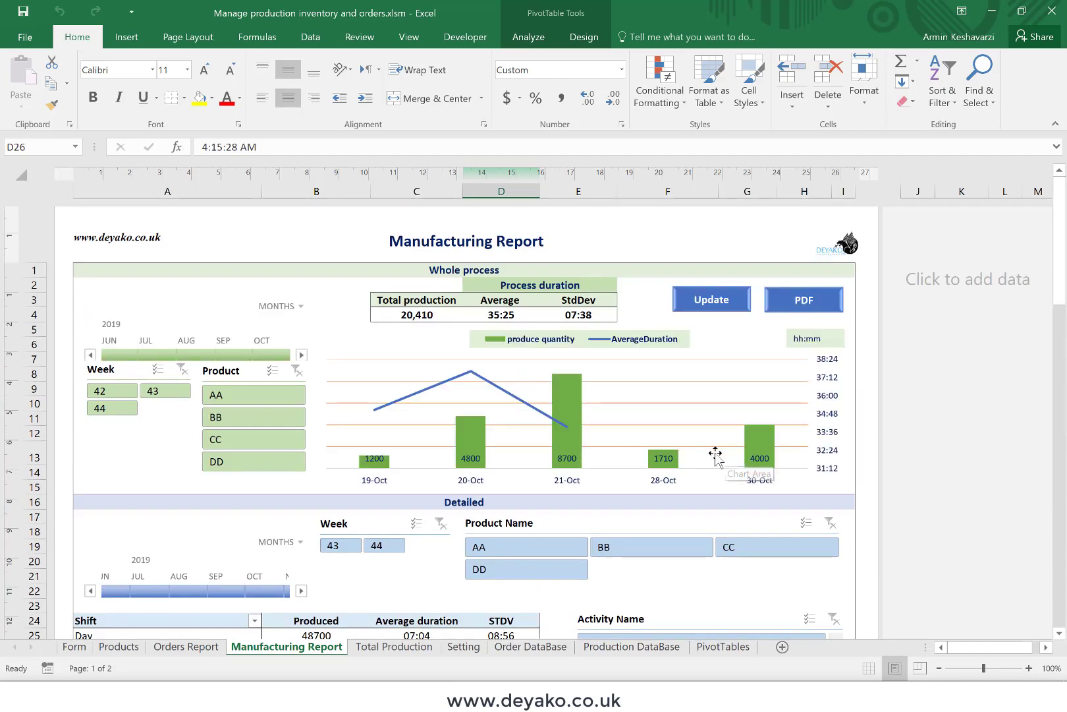
Check the ordered quantity per product on the Total Production sheet and return to the Form sheet
left_click(357, 647)
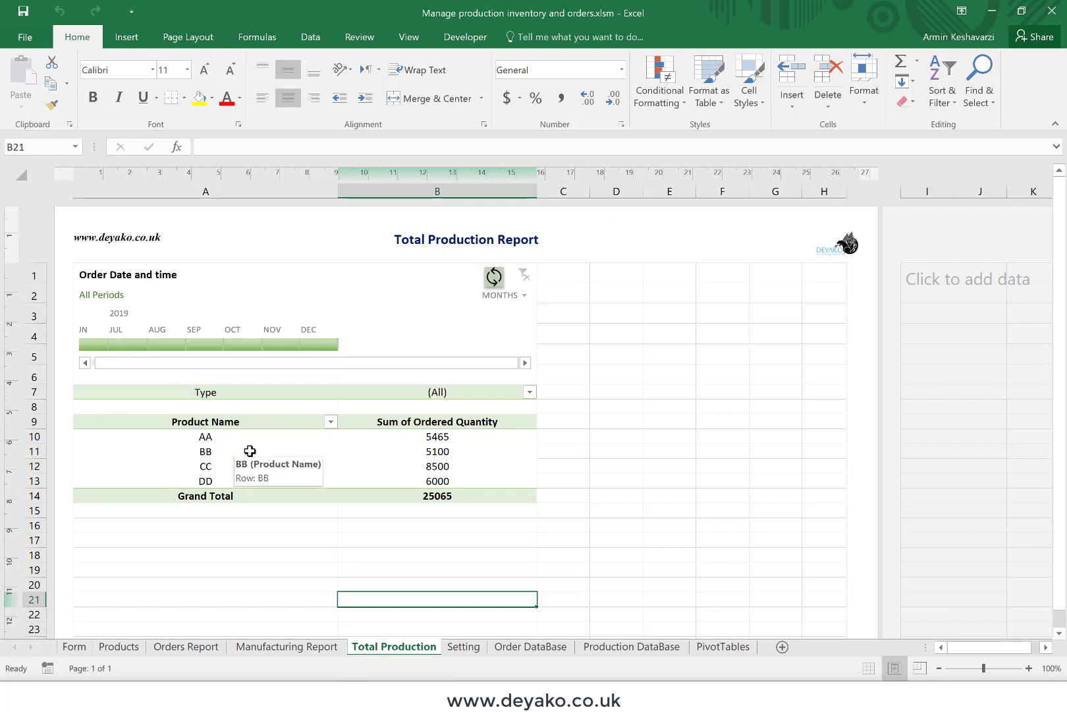
left_click(73, 646)
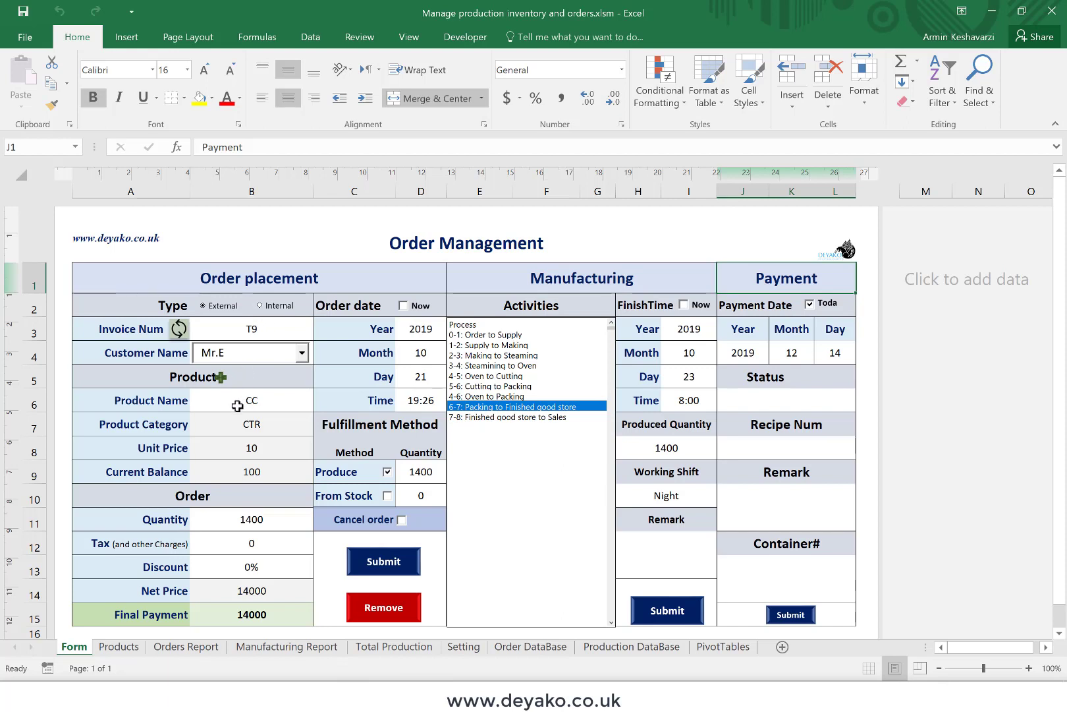
Enter a new invoice number for the external order in the Order placement section
left_click(271, 323)
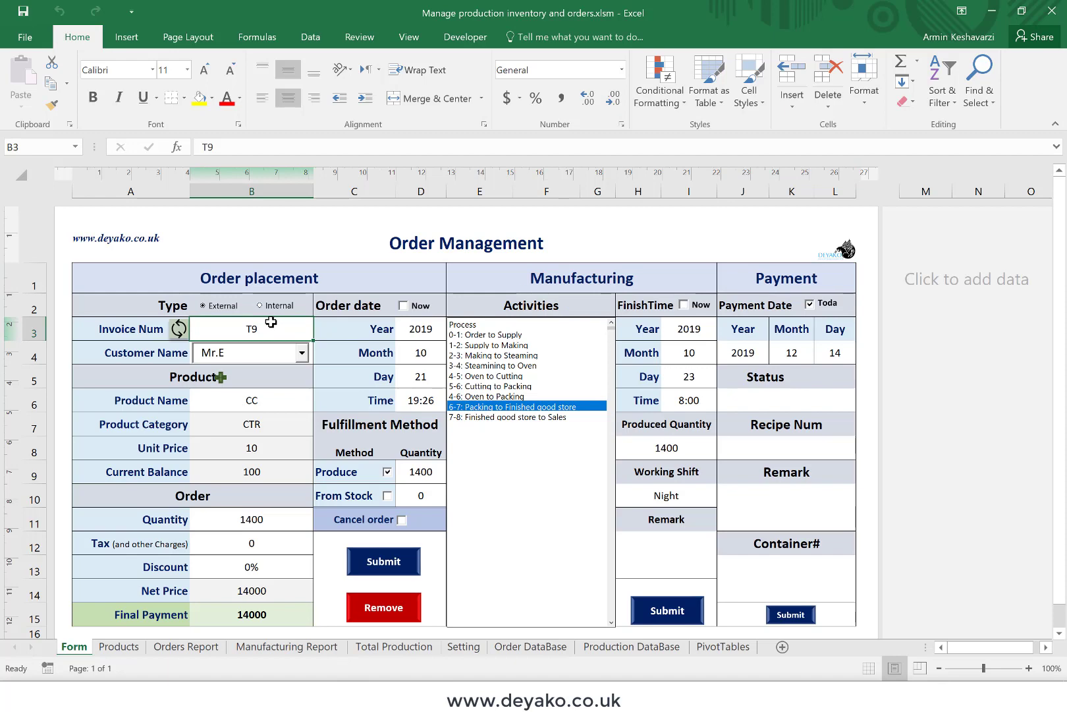
type("TT")
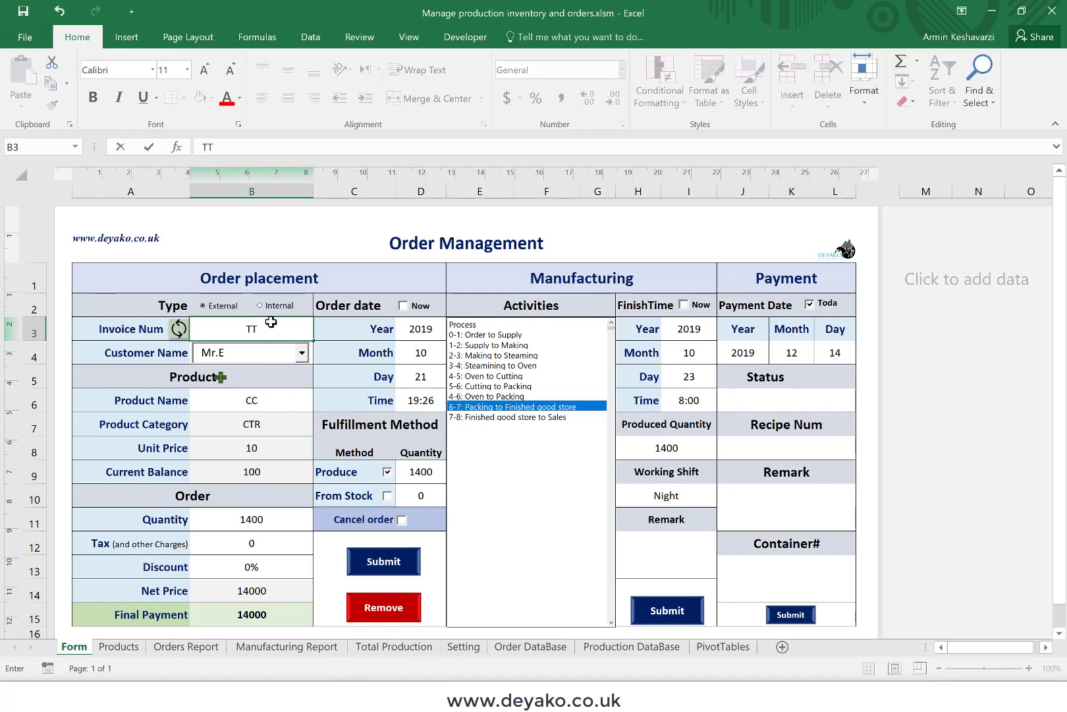
type("1")
left_click(274, 364)
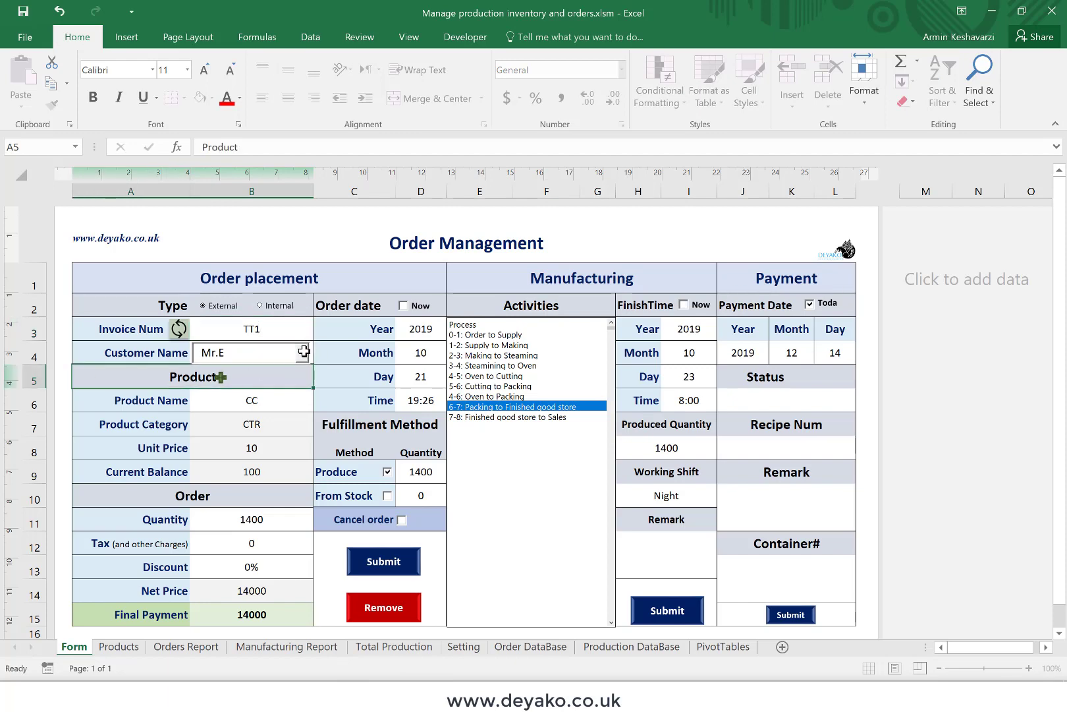
Choose the first customer in the Customer Name list for the new invoice
left_click(242, 351)
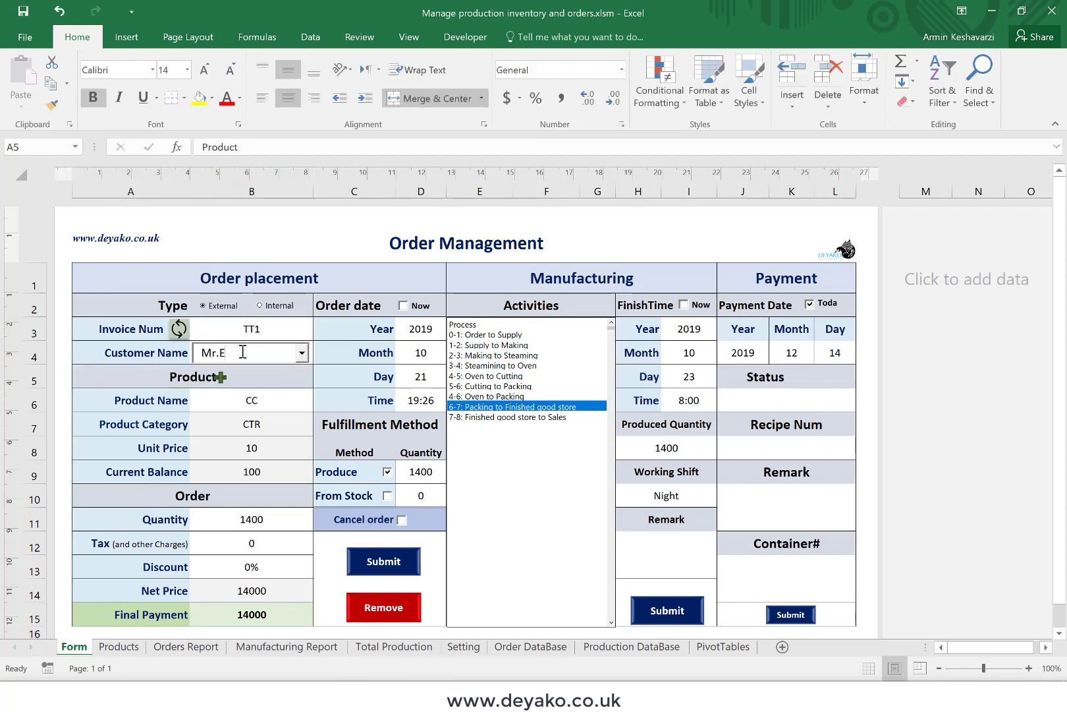
left_click(301, 353)
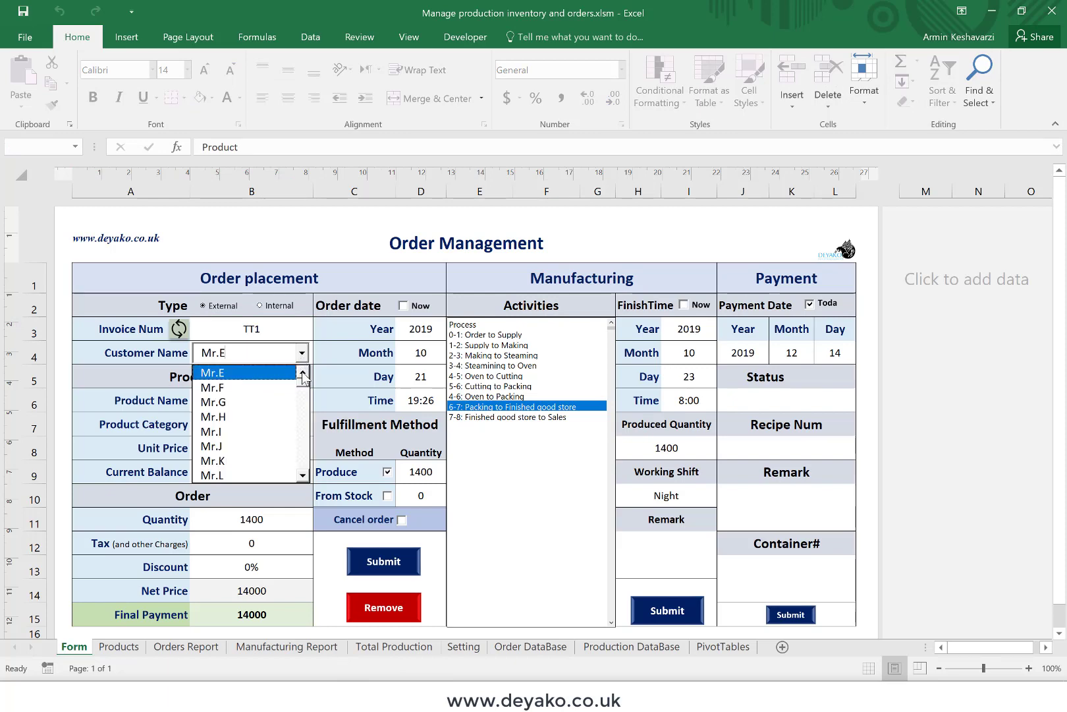
left_click(302, 372)
left_click(302, 372)
left_click(302, 373)
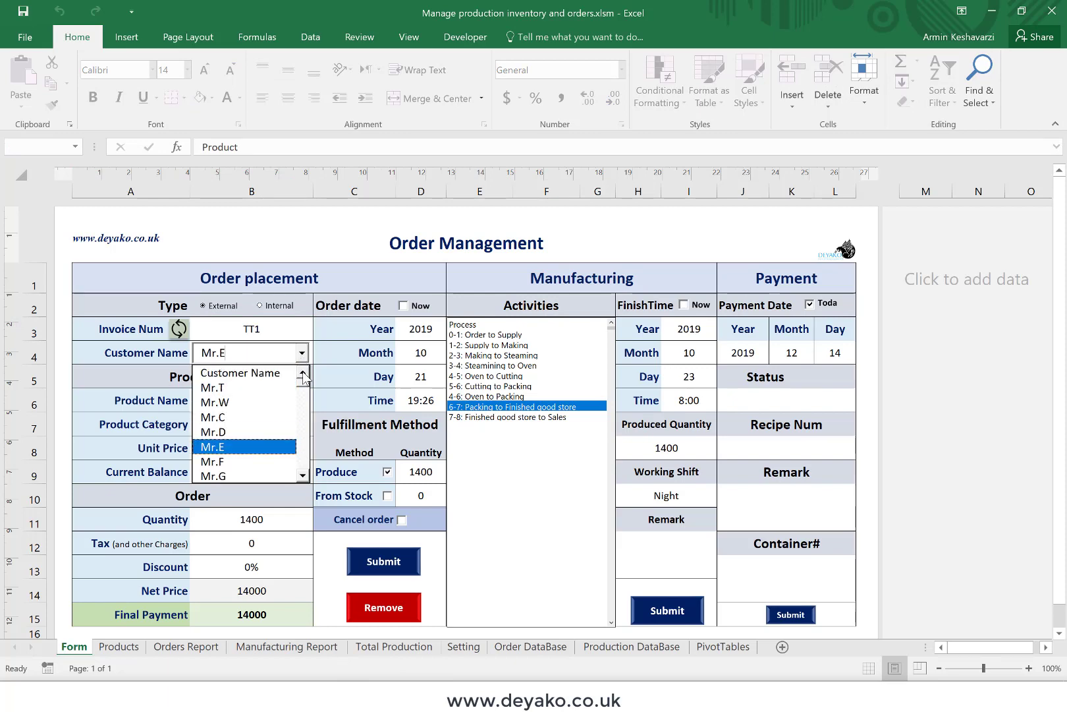
left_click(229, 390)
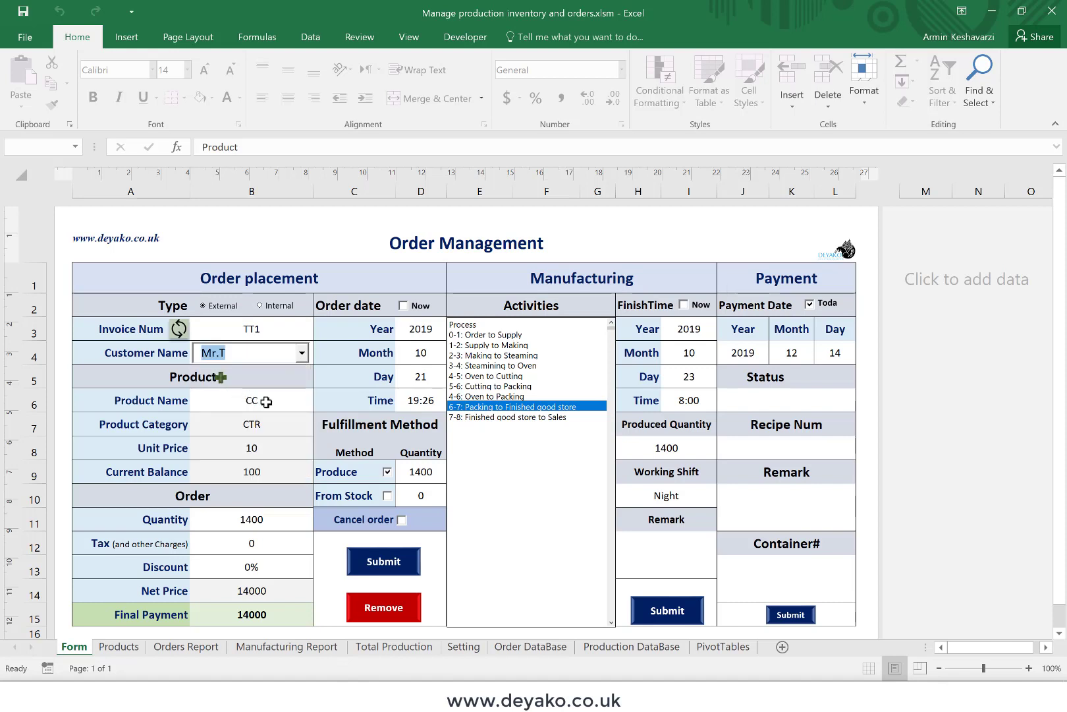
Set the order's Product Name to AA
left_click(266, 401)
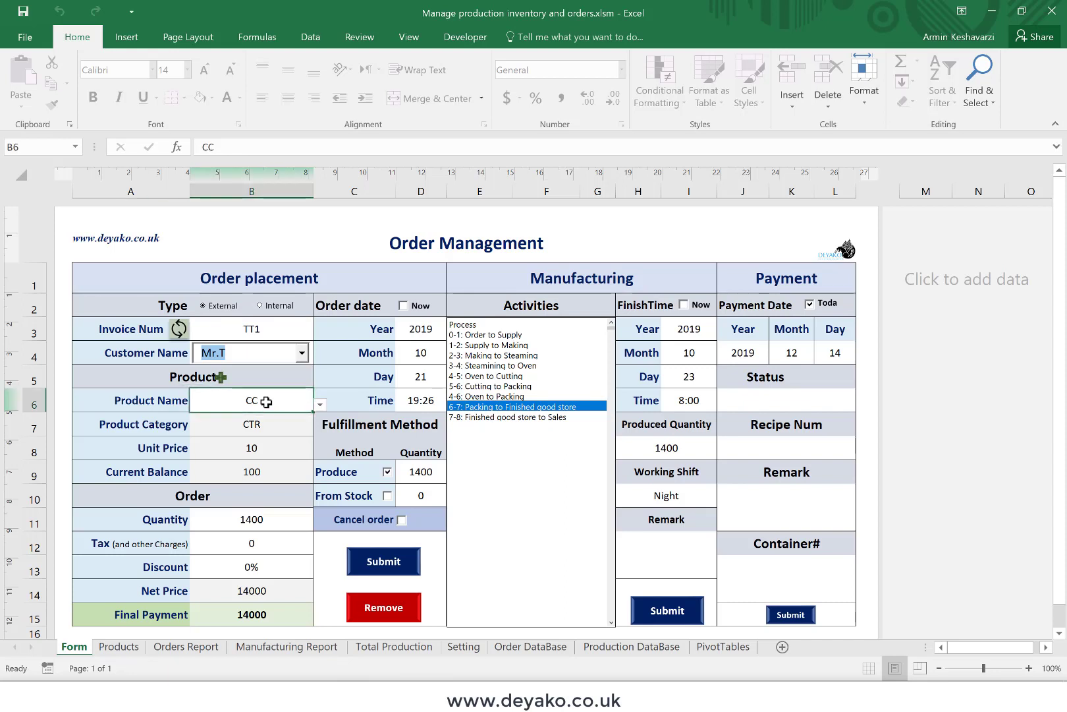
left_click(320, 405)
left_click(320, 419)
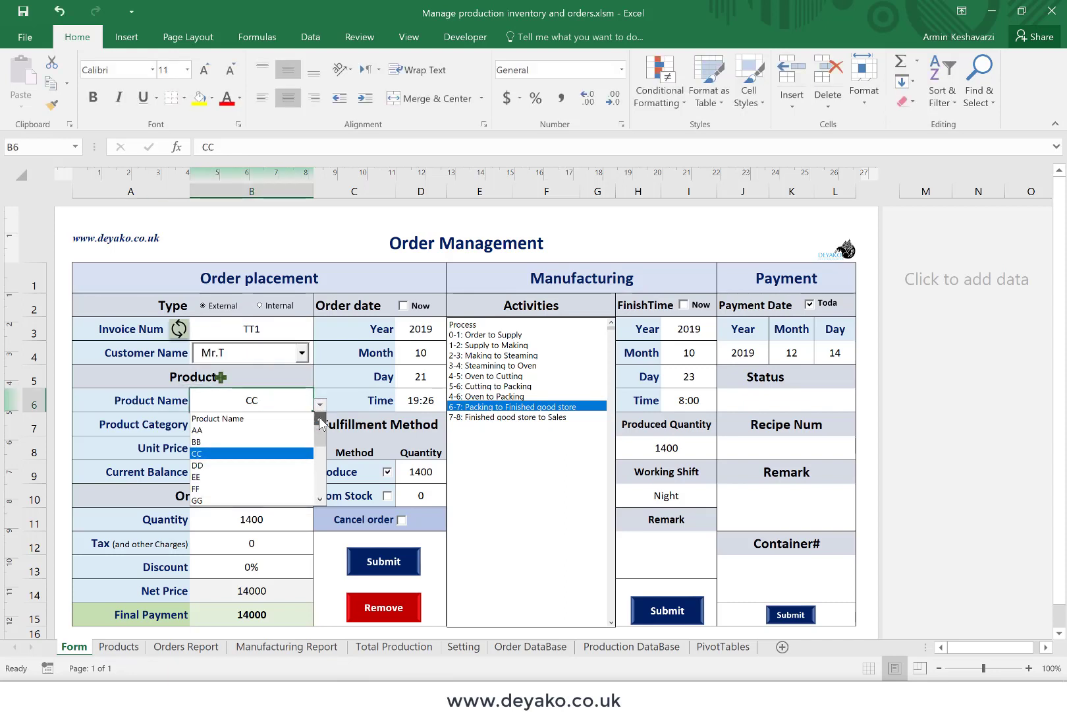
left_click(252, 432)
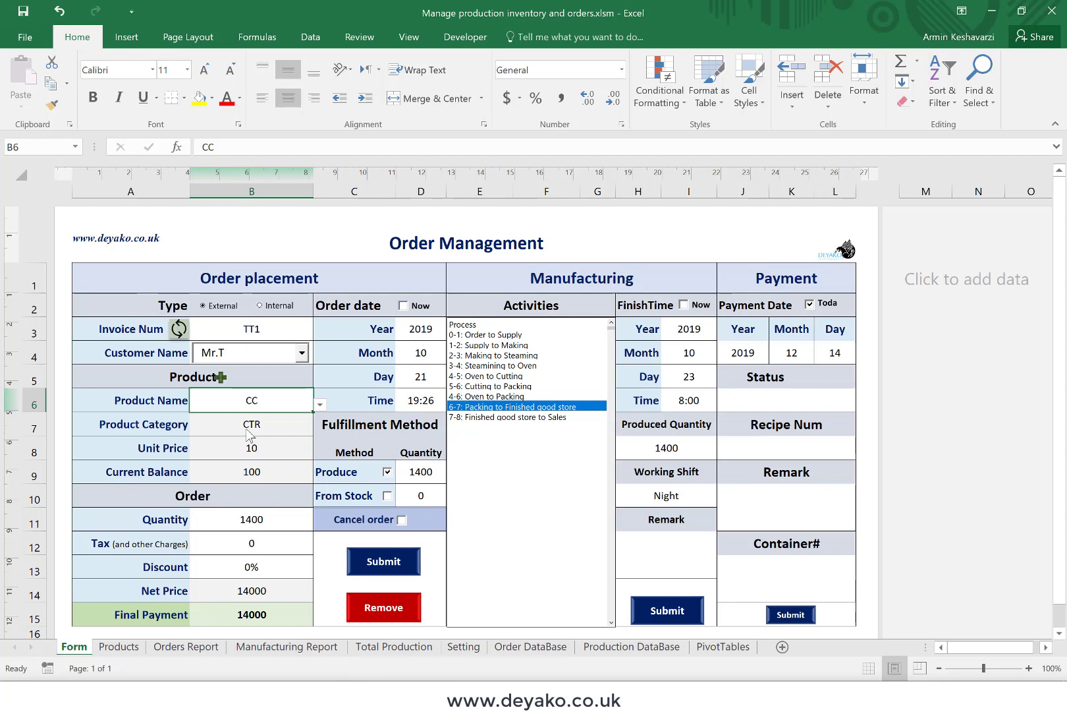
left_click(254, 329)
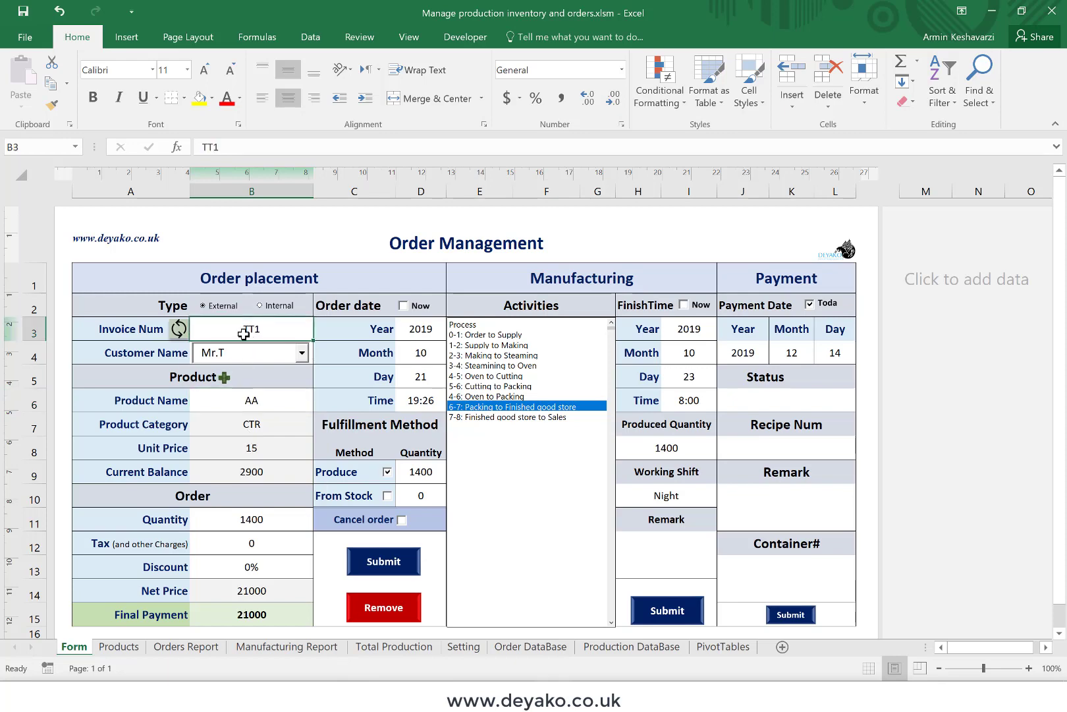
left_click(227, 409)
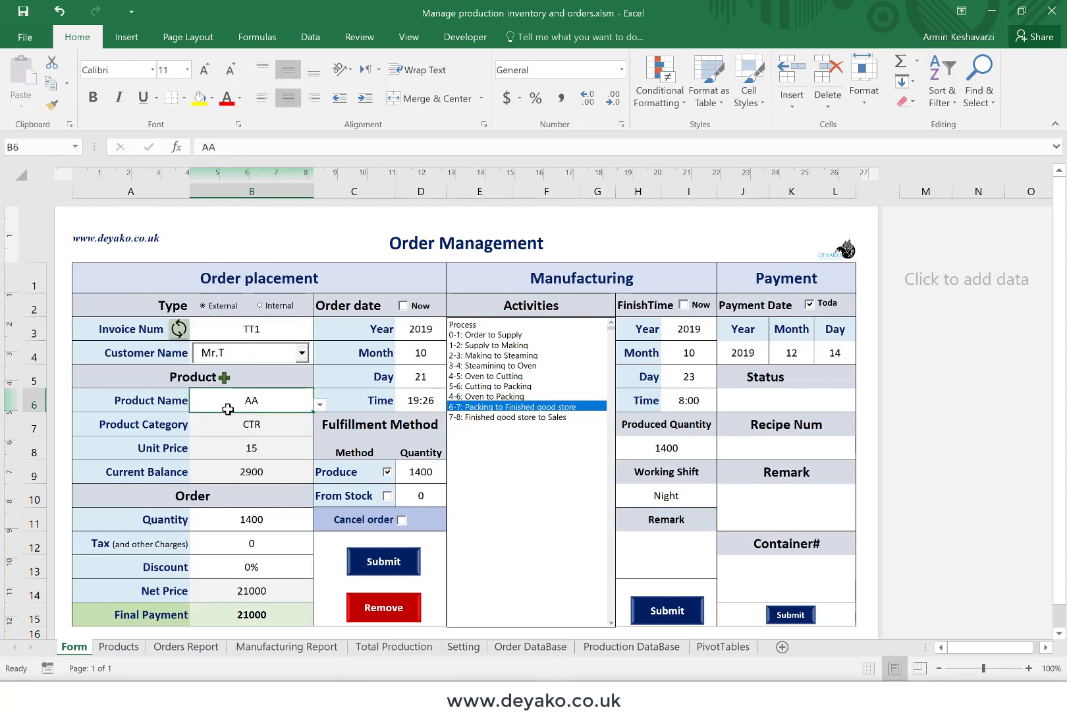
Refresh the form for the new invoice and reselect the first listed customer
left_click(179, 331)
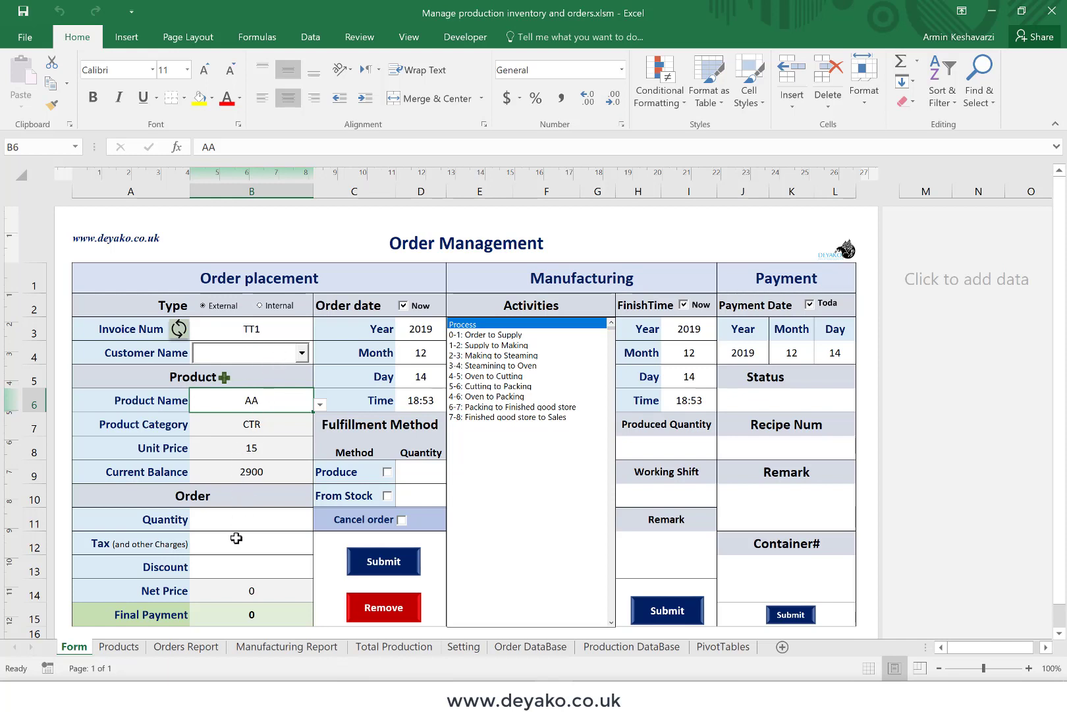
left_click(302, 353)
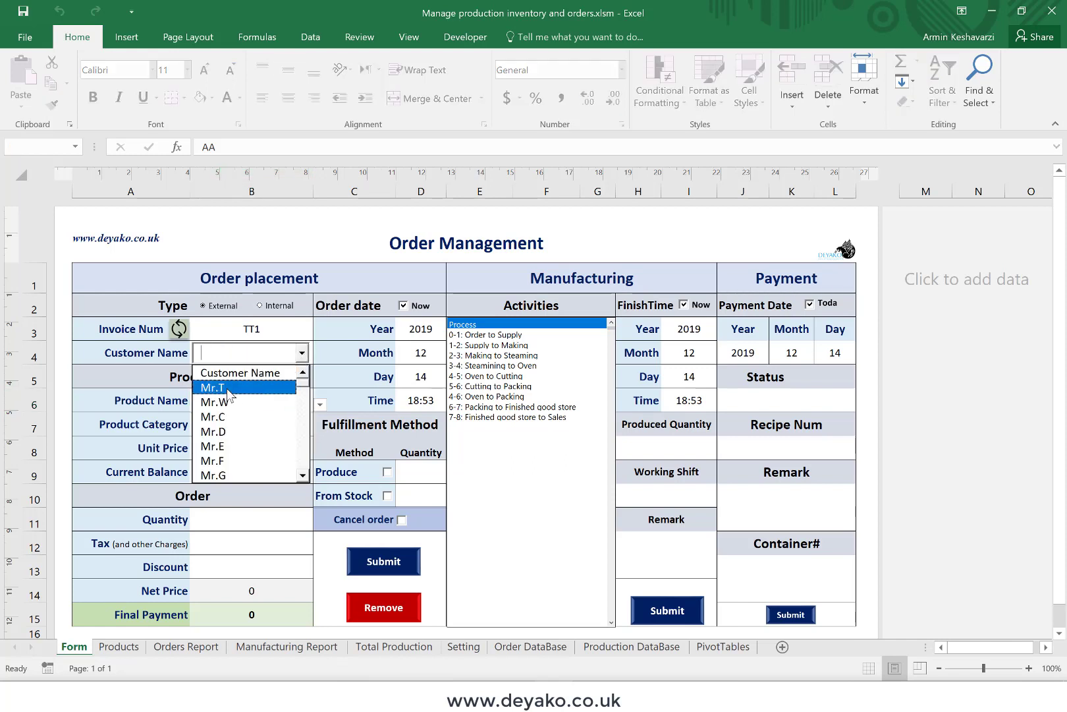
left_click(229, 388)
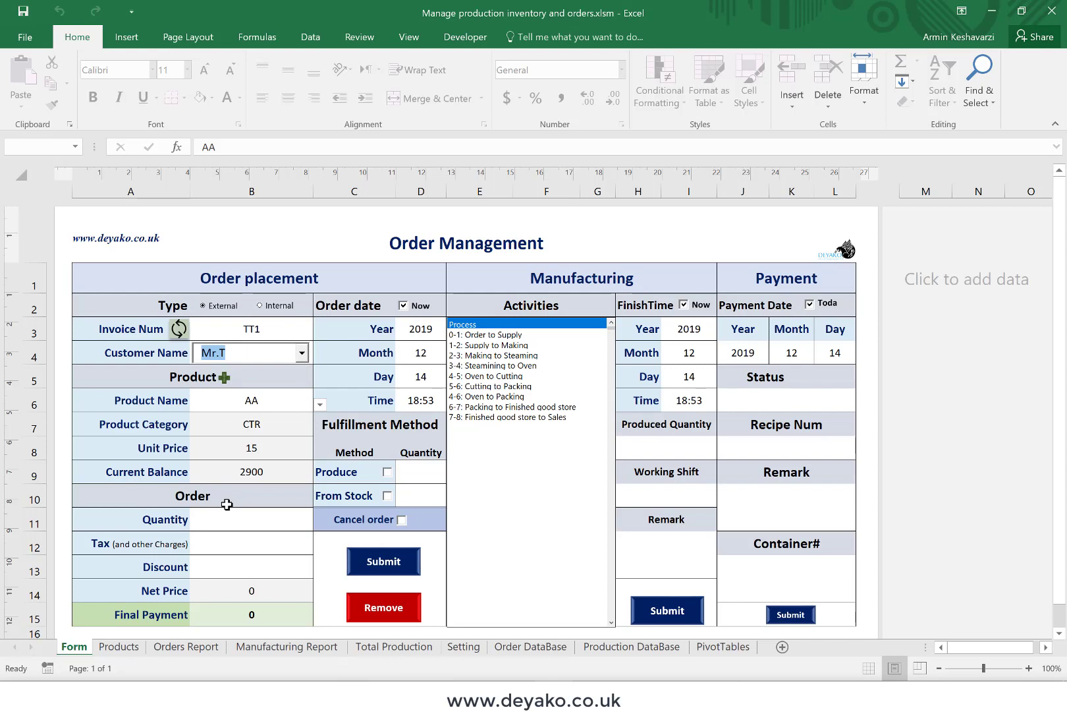
Check product AA's current balance and set the order quantity to 3000
left_click(254, 473)
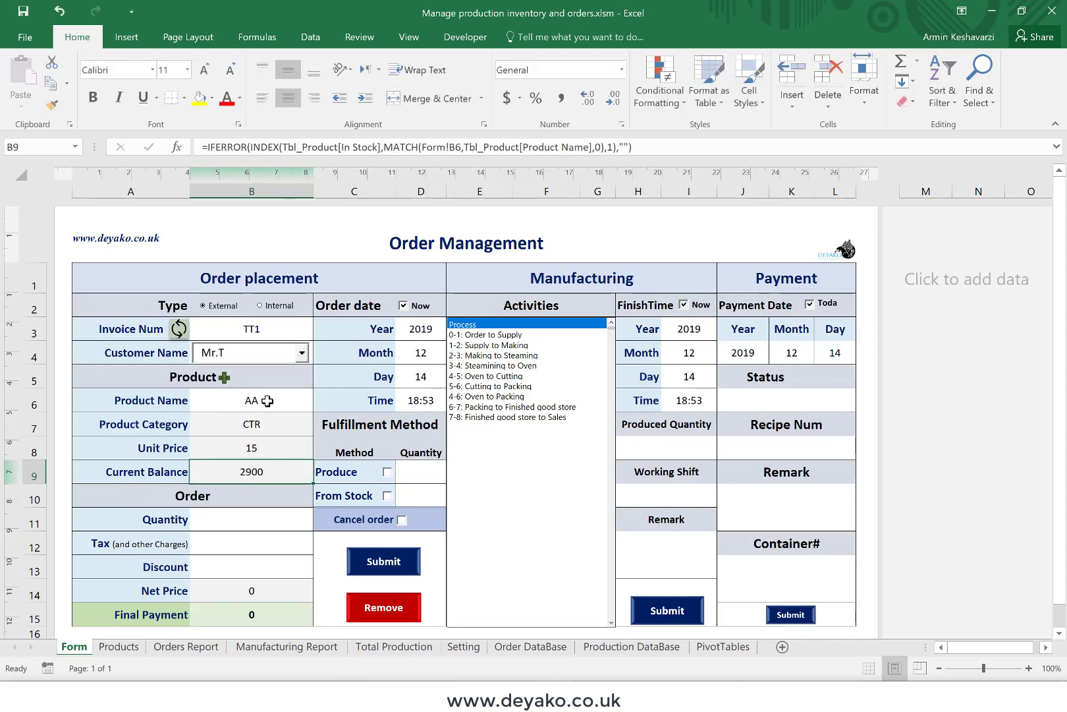
left_click(244, 525)
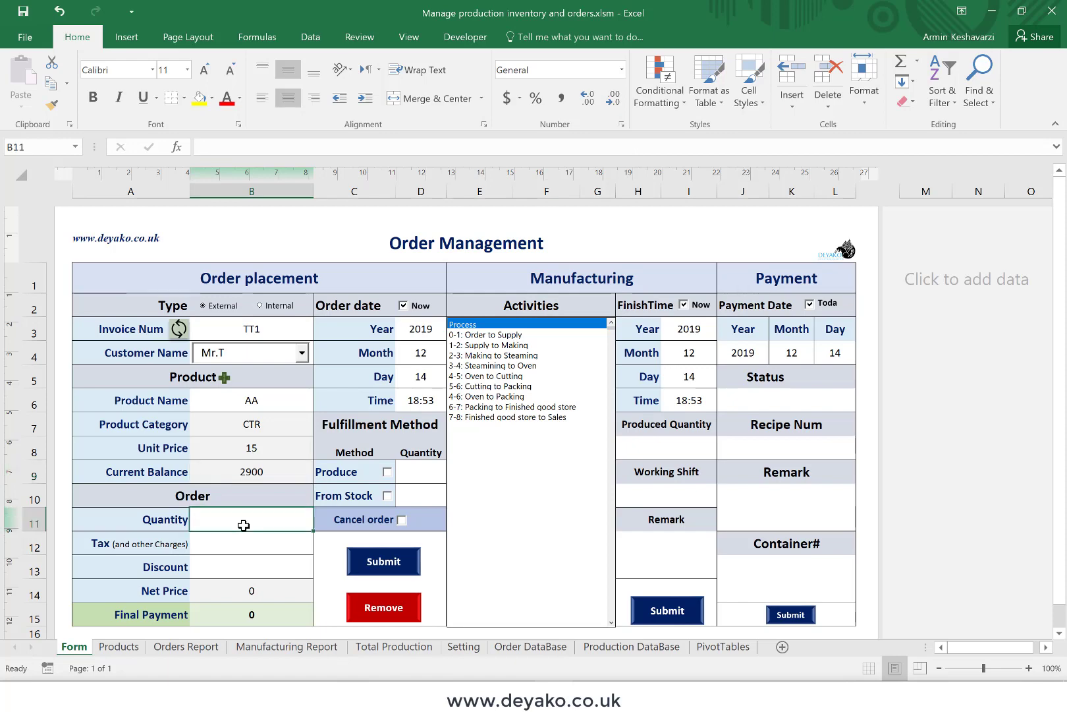
type("3000")
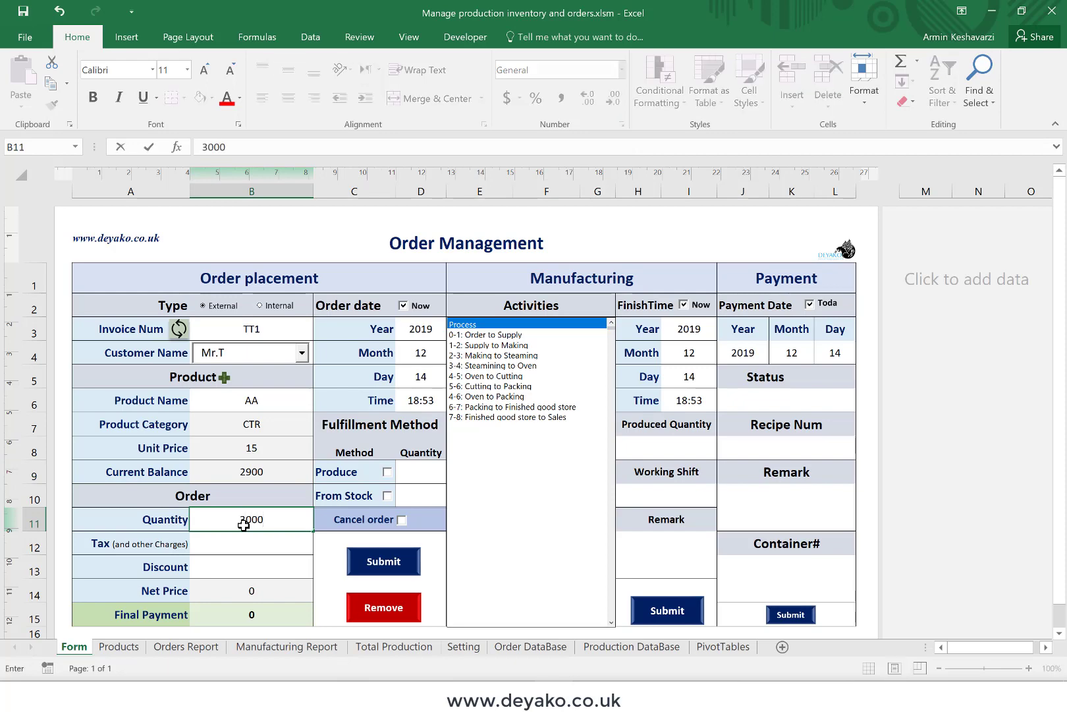
key("Return")
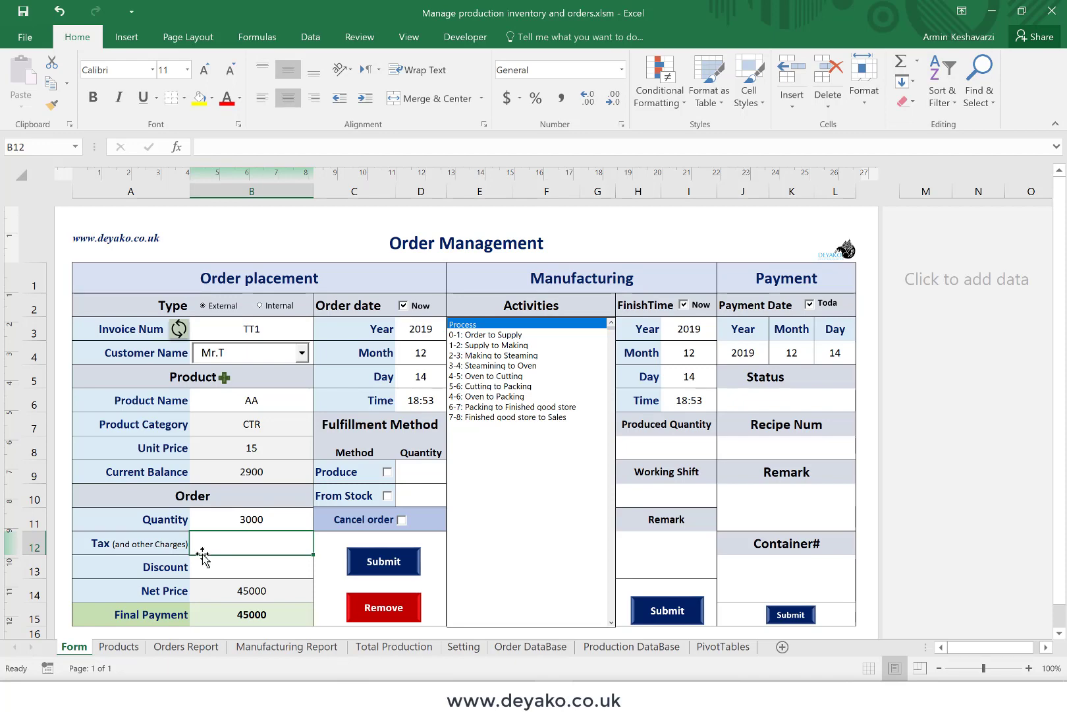
Set the order's tax and other charges to 100 and its discount to 10%, and check the final payment
type("100")
key("Return")
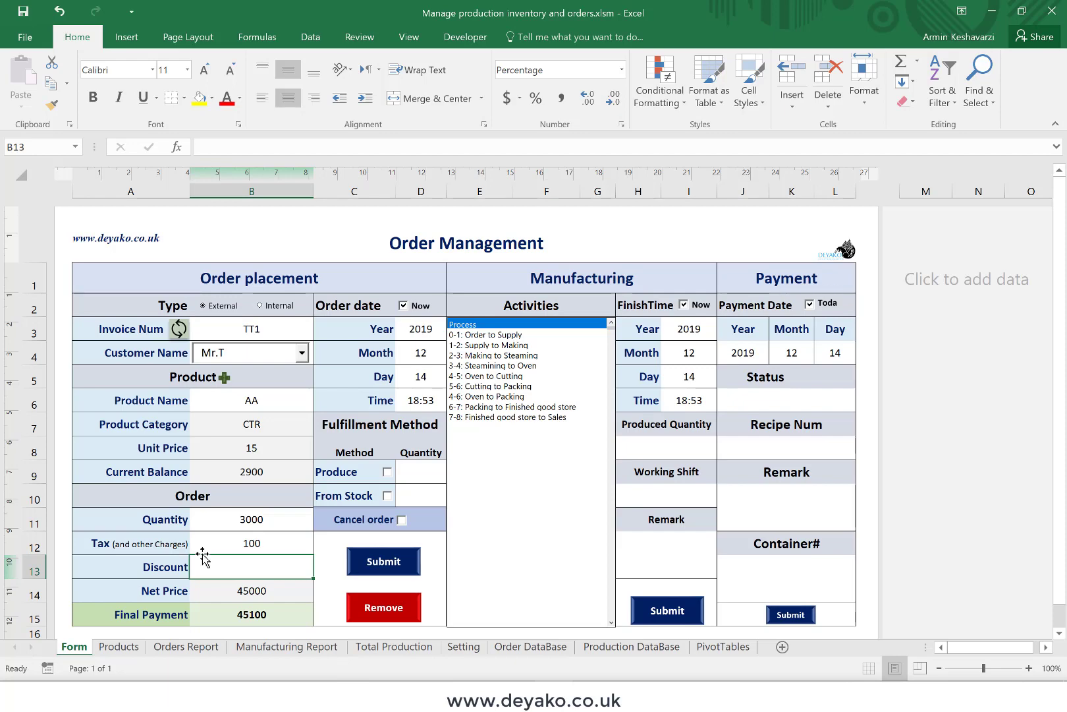
type("10")
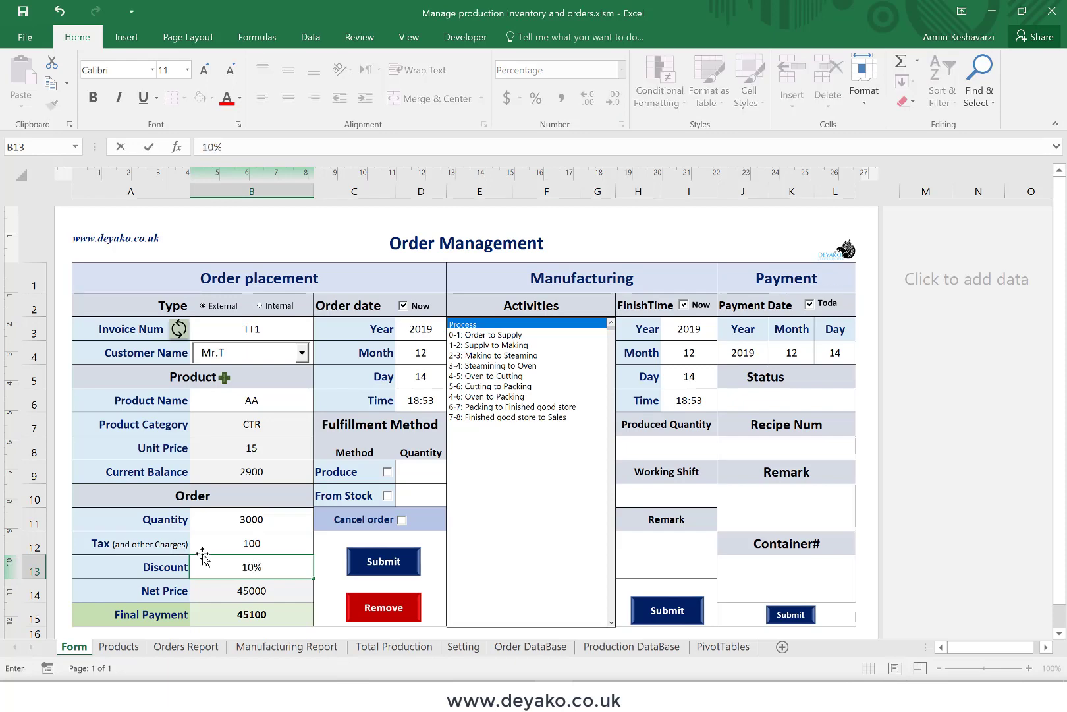
key("Return")
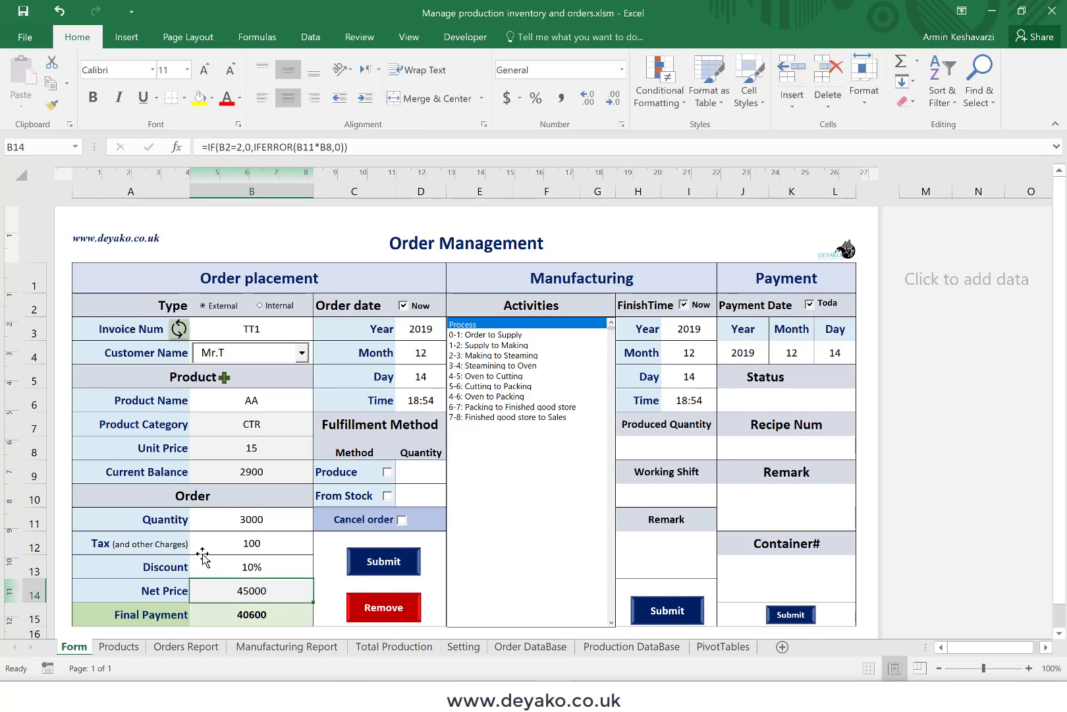
left_click(216, 614)
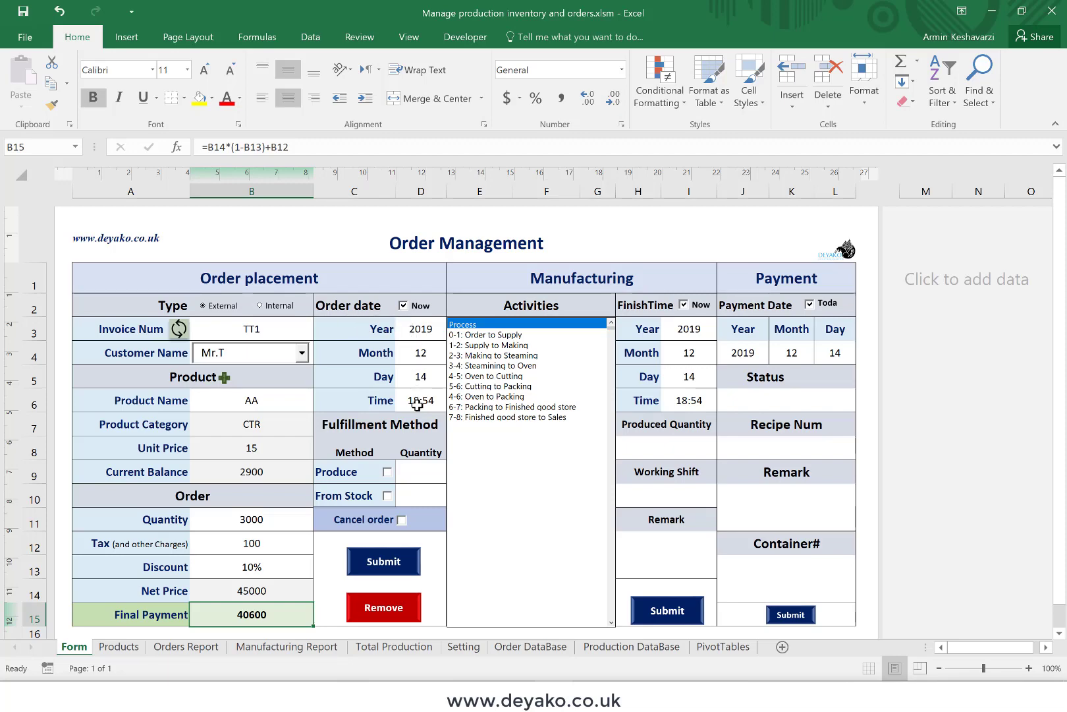
Turn the order date's Now option off and on again to restore the current date and time
mouse_move(1001, 678)
left_click(402, 306)
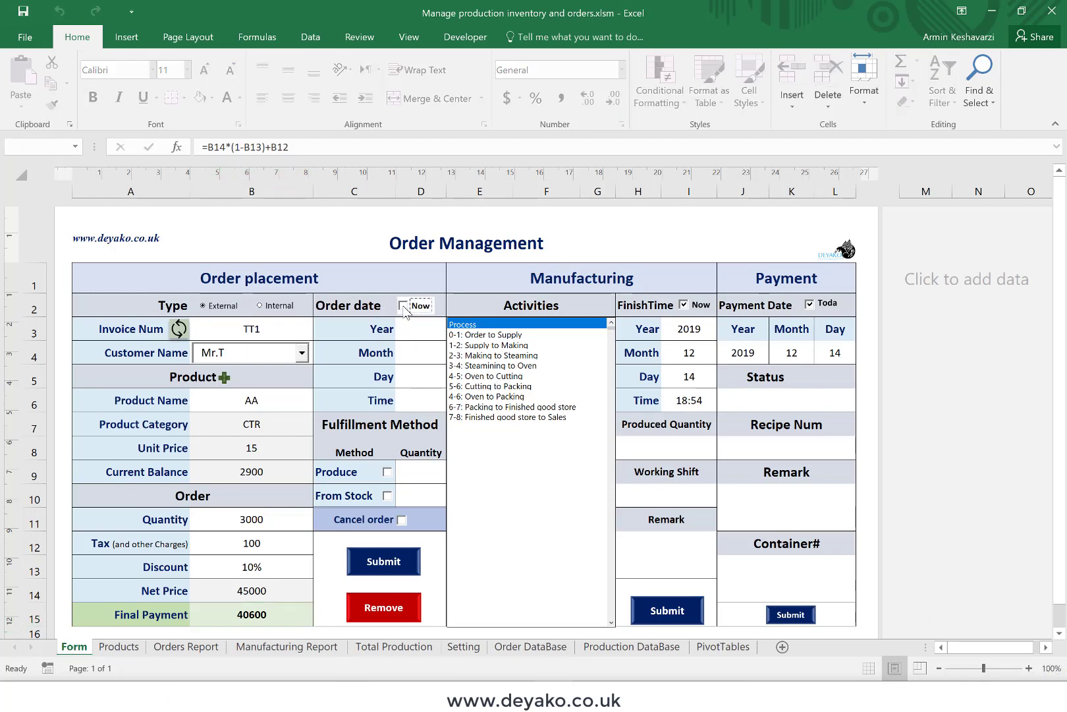
left_click(403, 307)
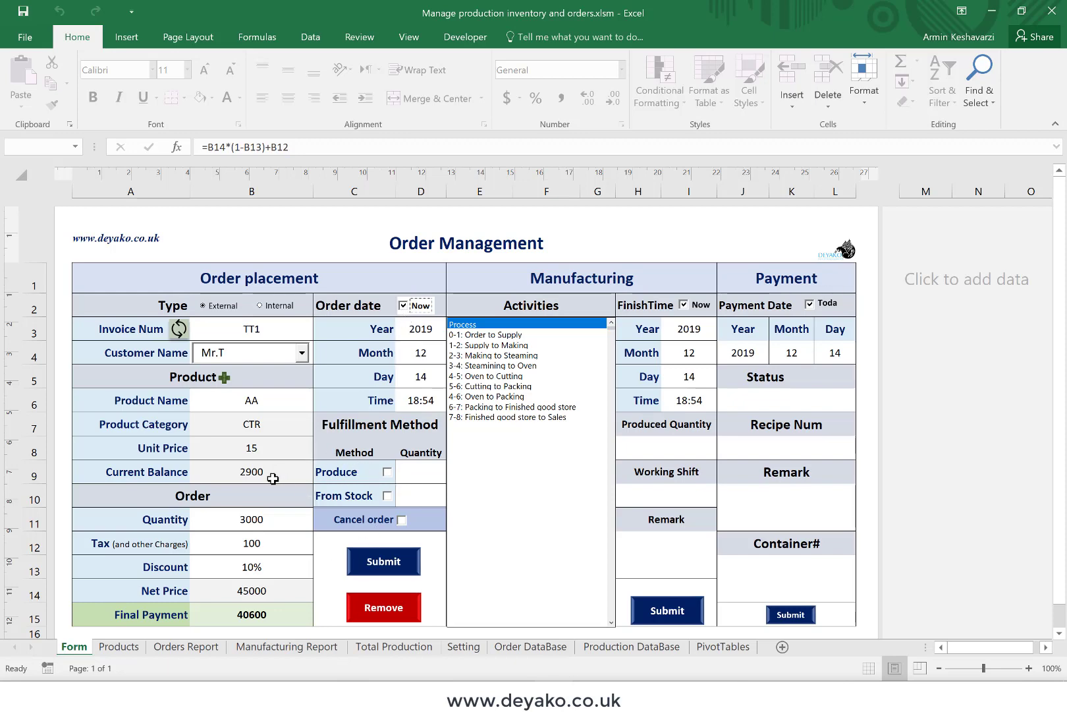
Fulfill 2900 of the order from stock and produce the remaining 100, and submit the order
left_click(387, 496)
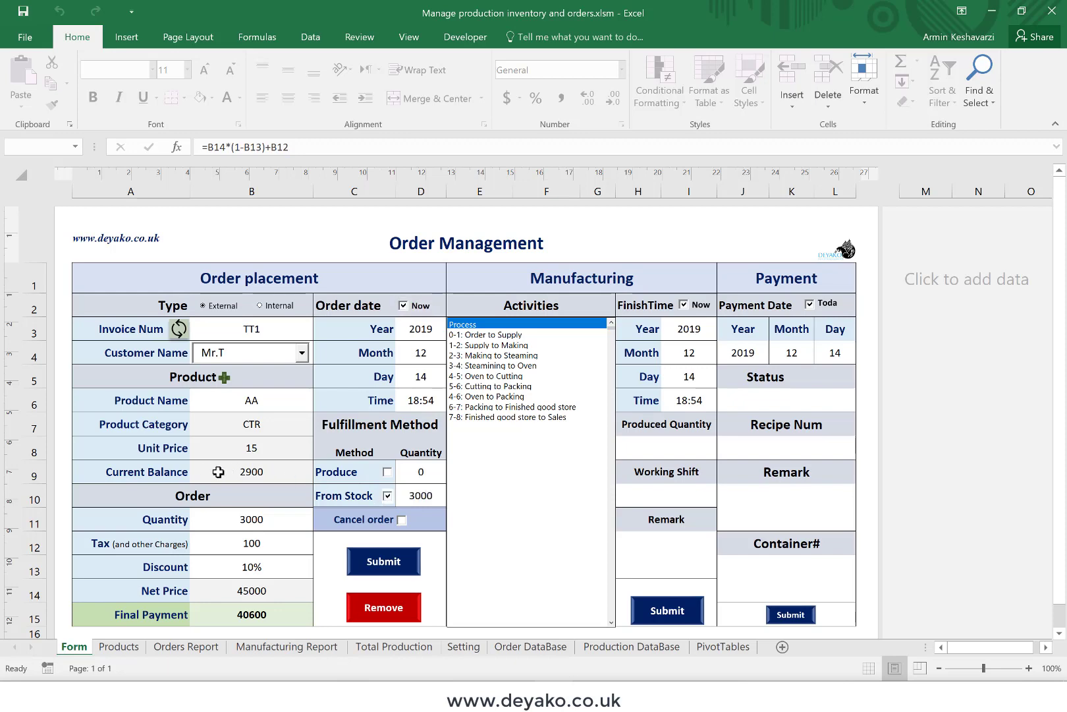
left_click(414, 496)
left_click(388, 473)
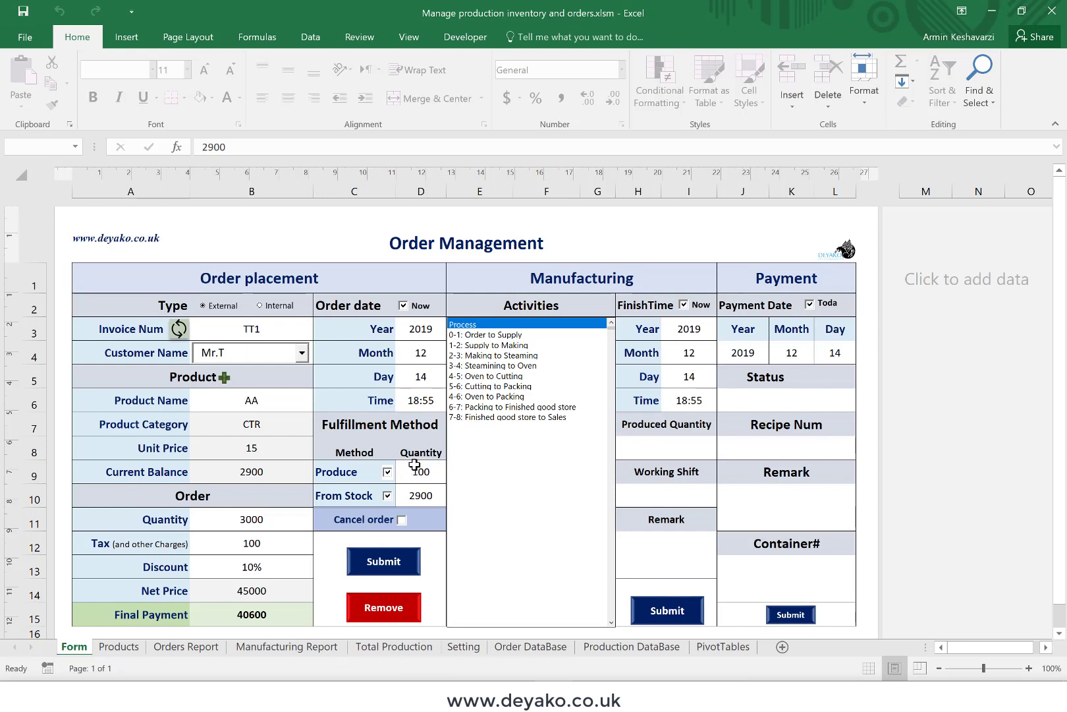
left_click(391, 565)
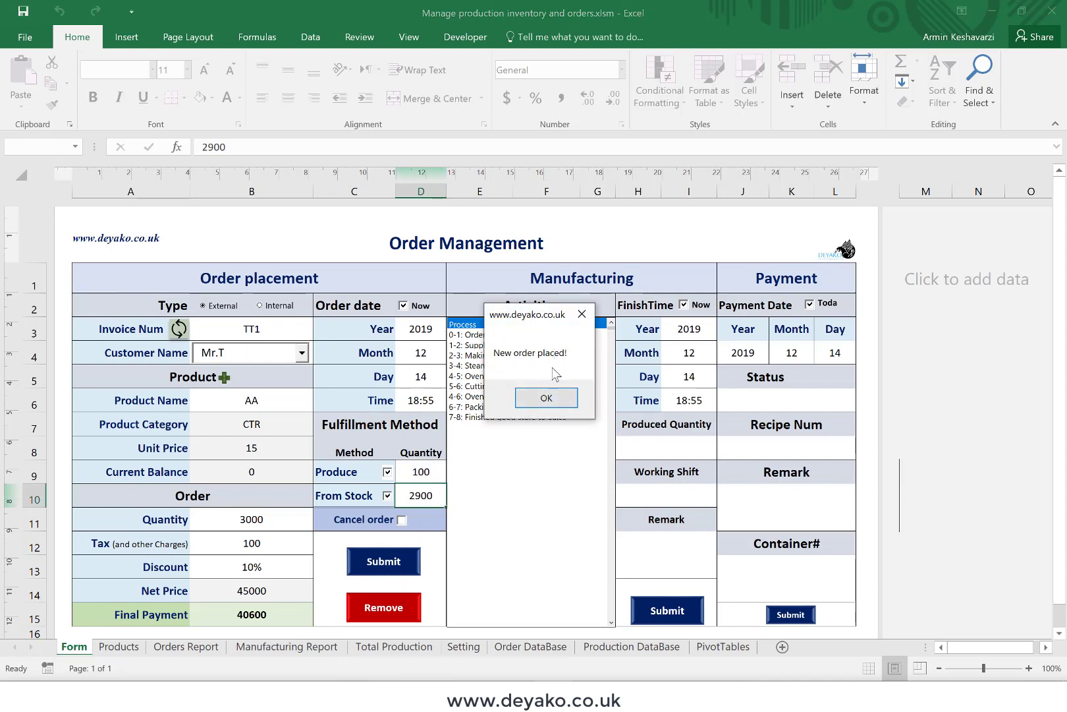
left_click(546, 398)
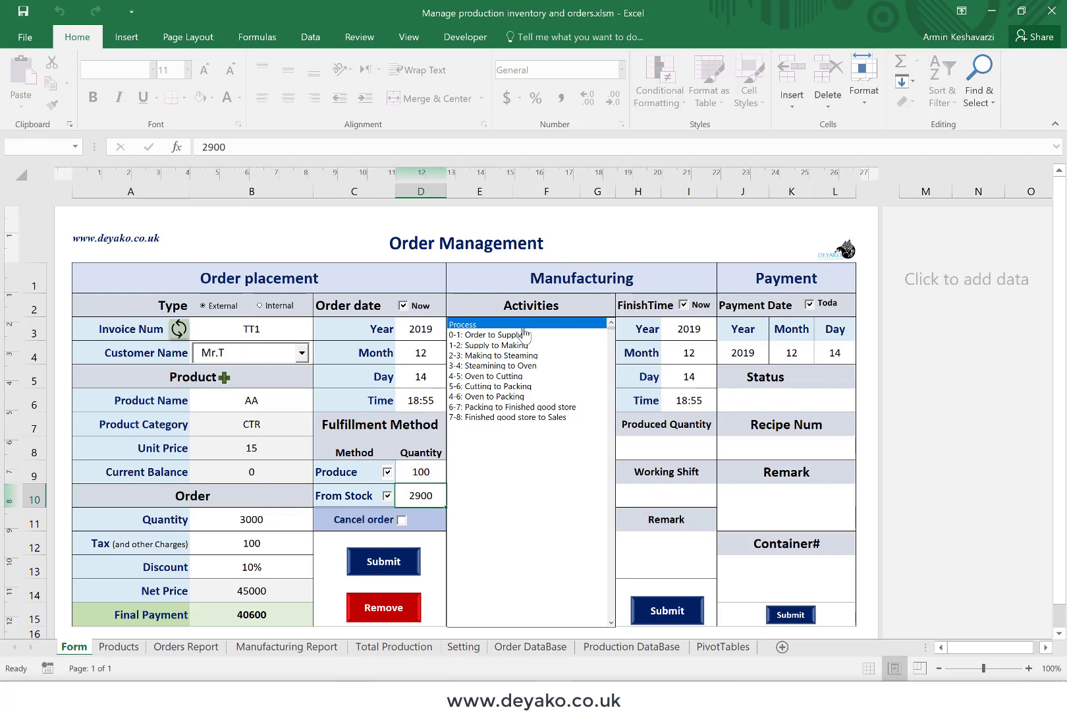
Enter the next invoice number with product AA and refresh the form to clear the previous order's quantity, tax and discount
left_click(280, 336)
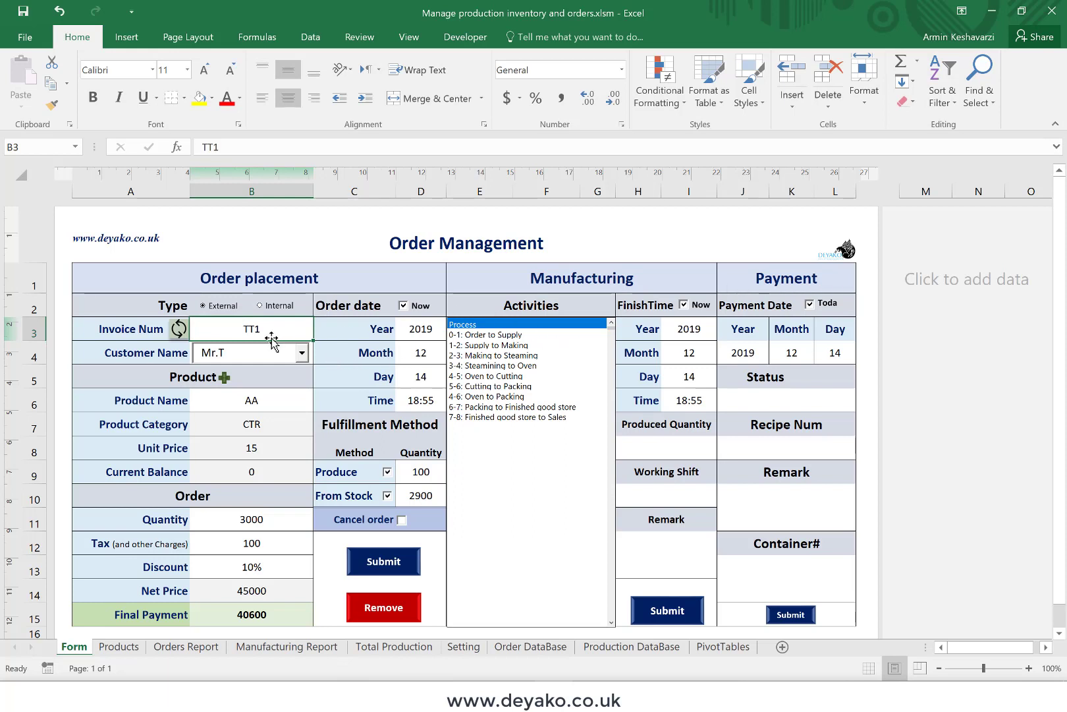
type("TT")
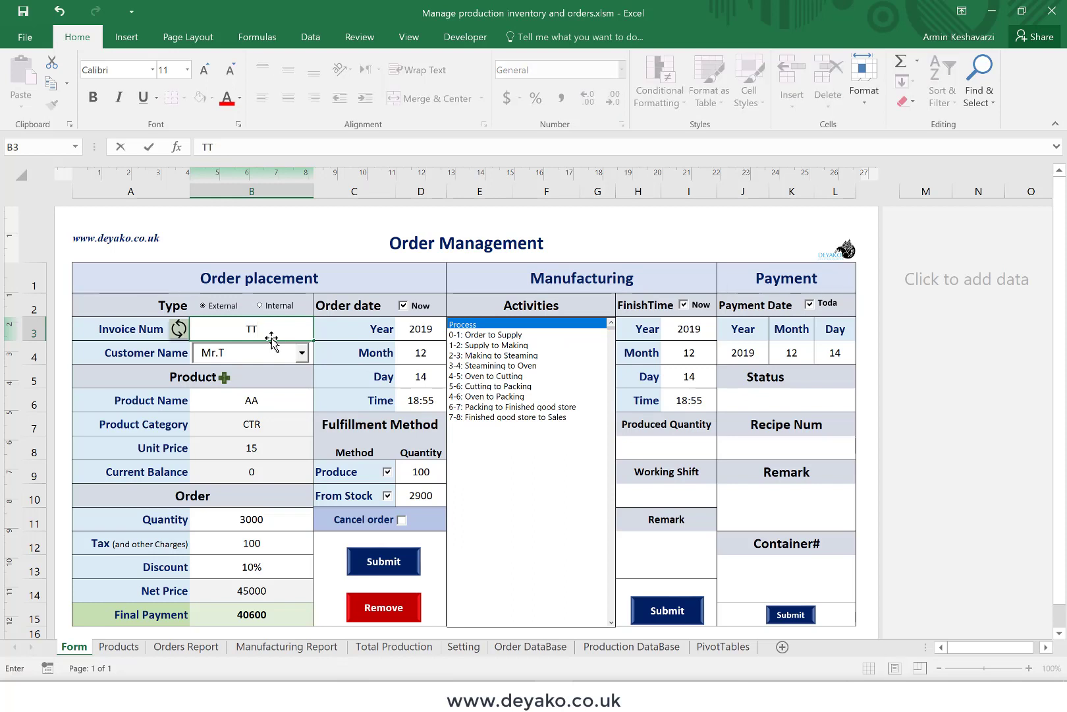
type("2")
left_click(259, 400)
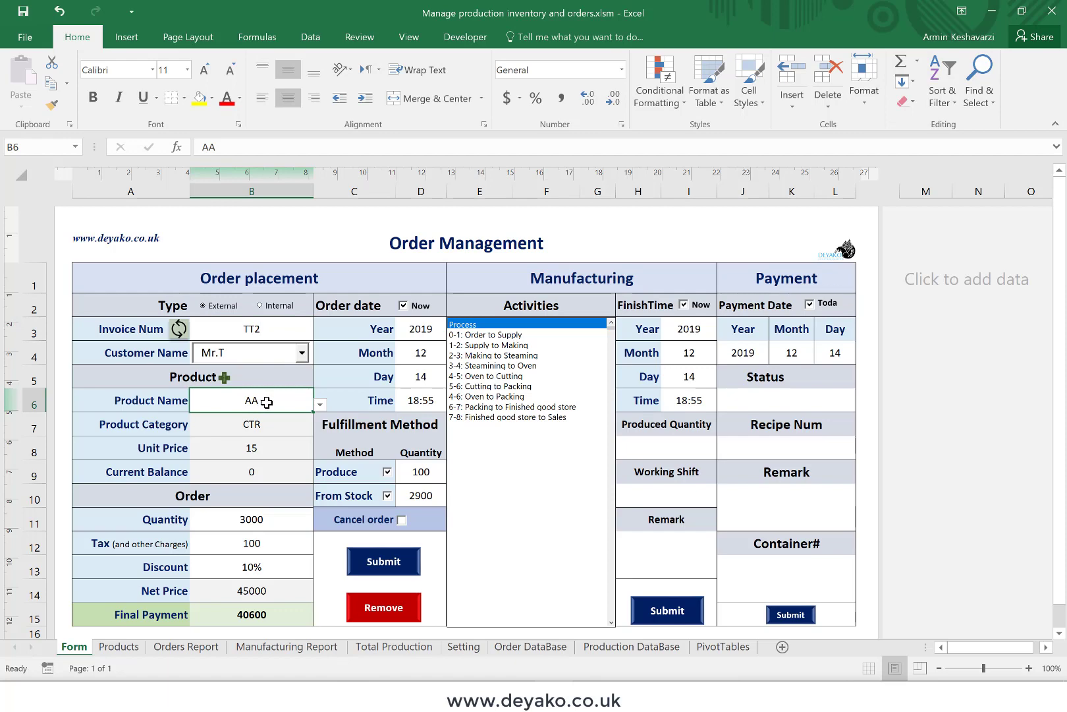
left_click(178, 330)
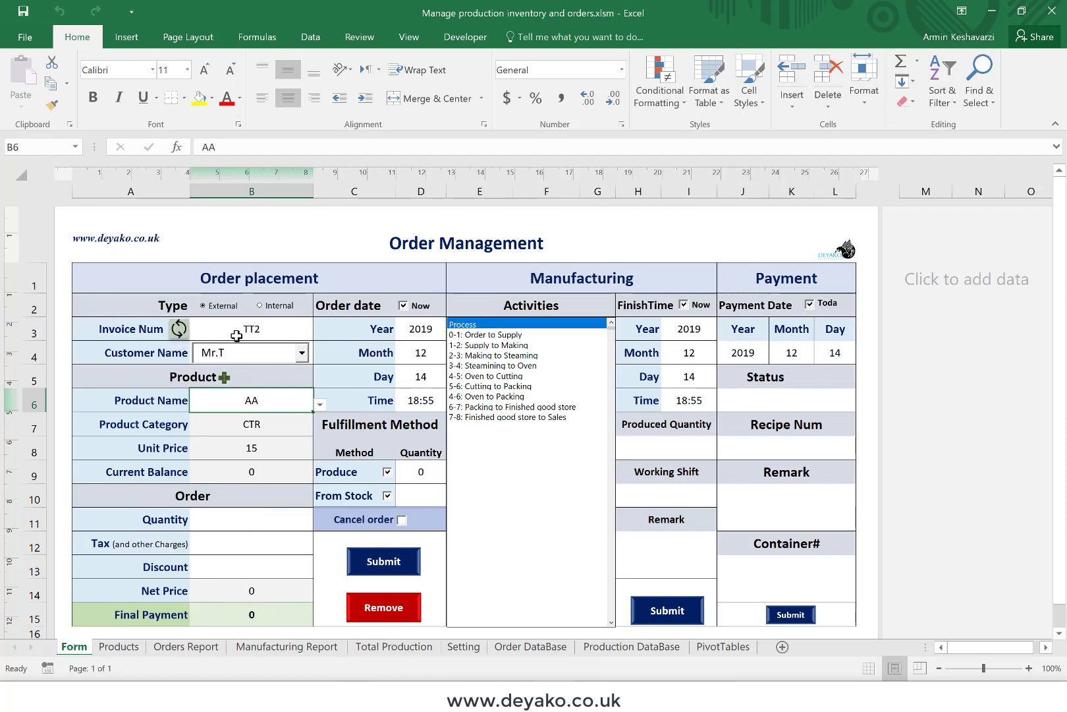
Choose the second customer in the list for the AA order and set the order quantity to 1000
left_click(301, 353)
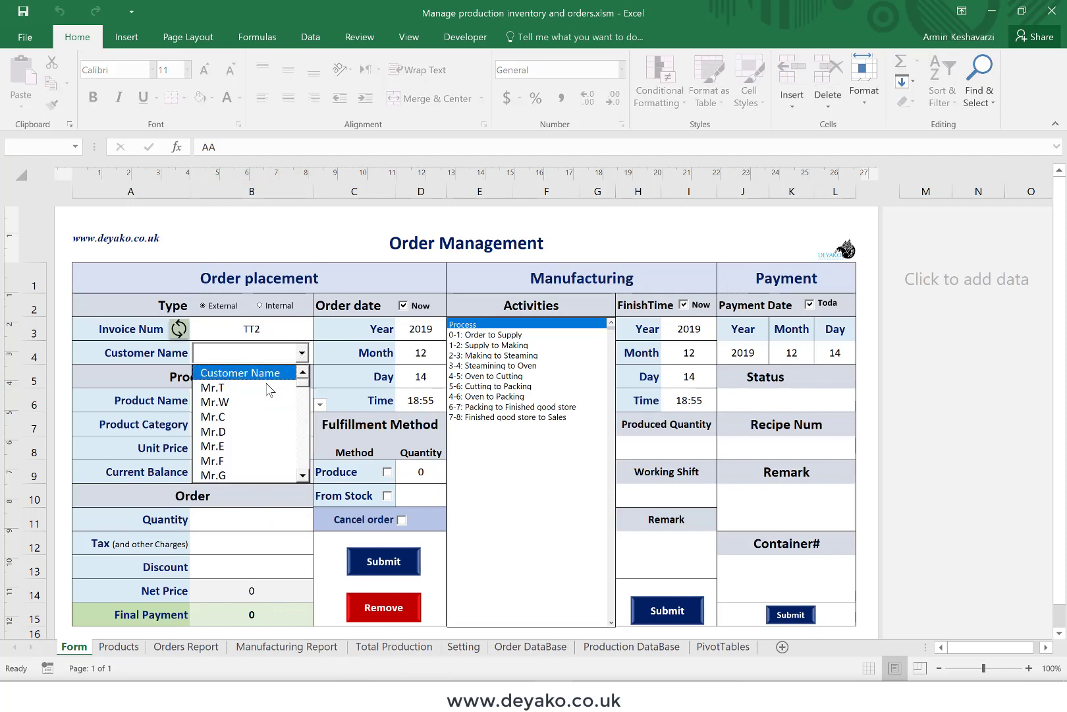
left_click(254, 402)
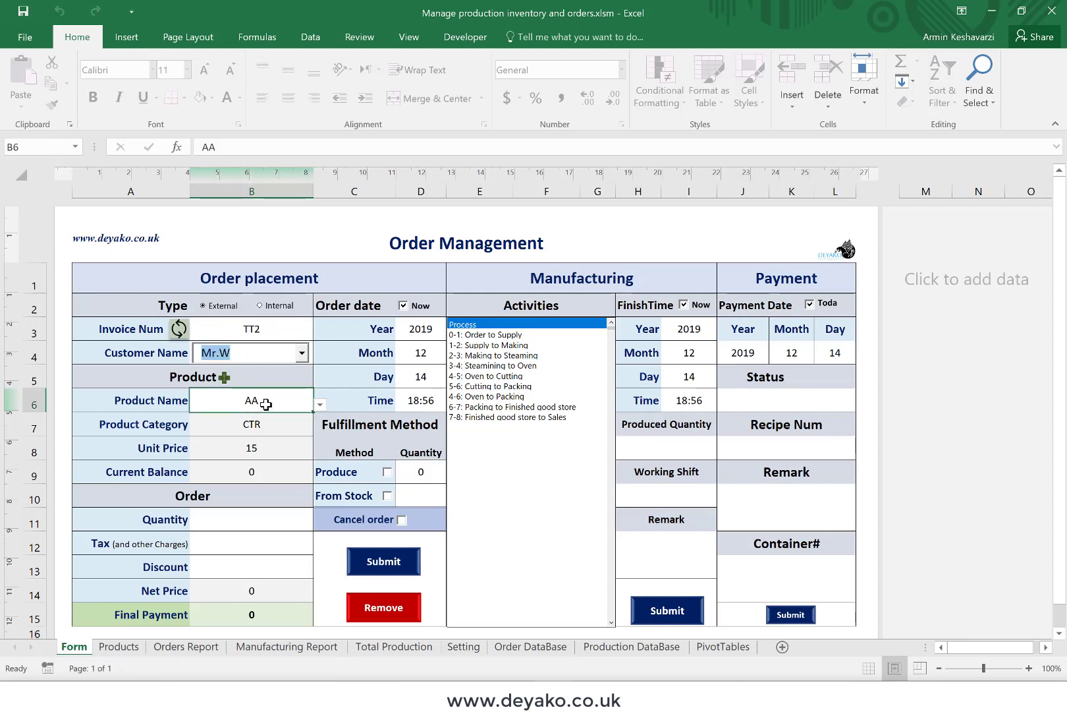
left_click(258, 521)
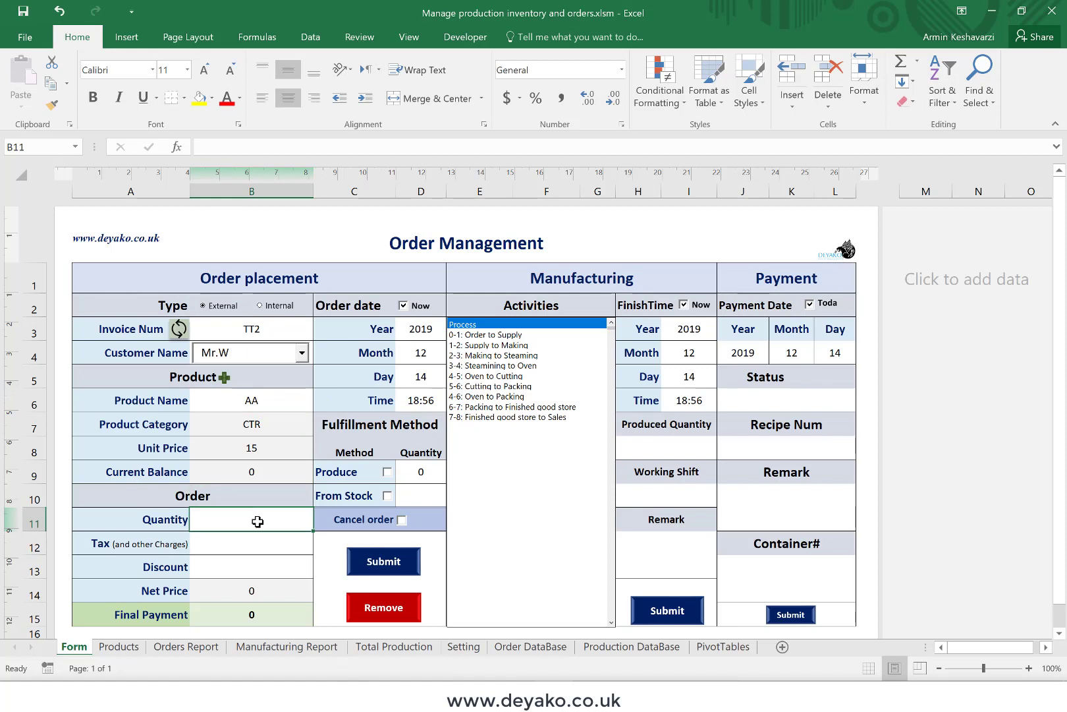
type("1000")
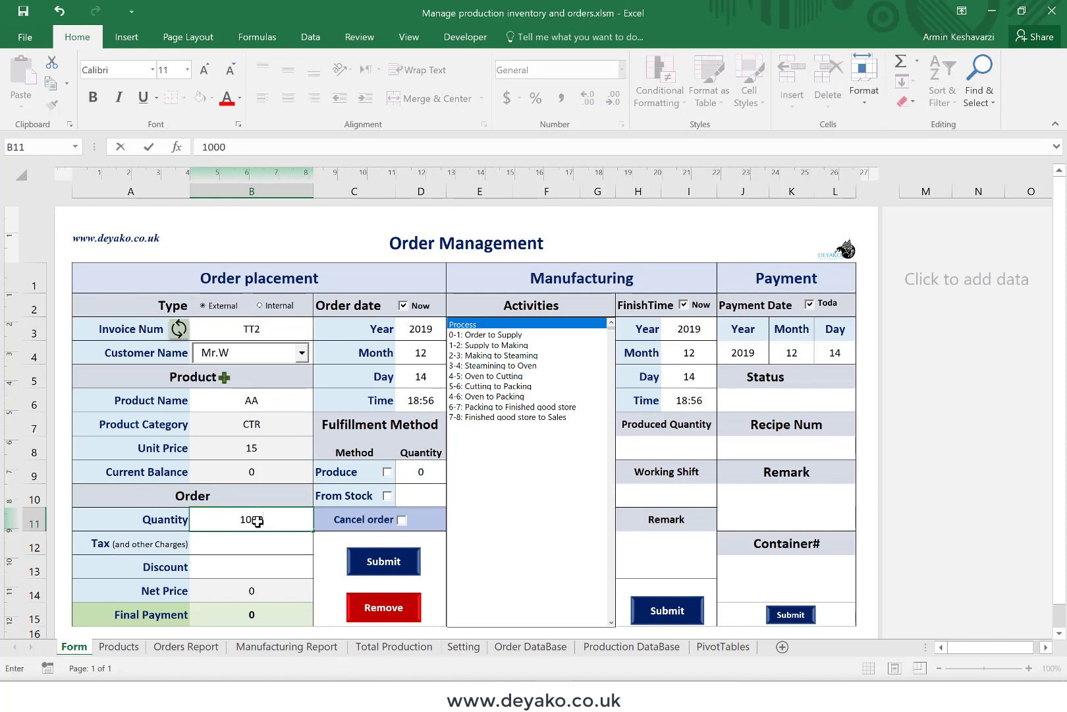
key("Return")
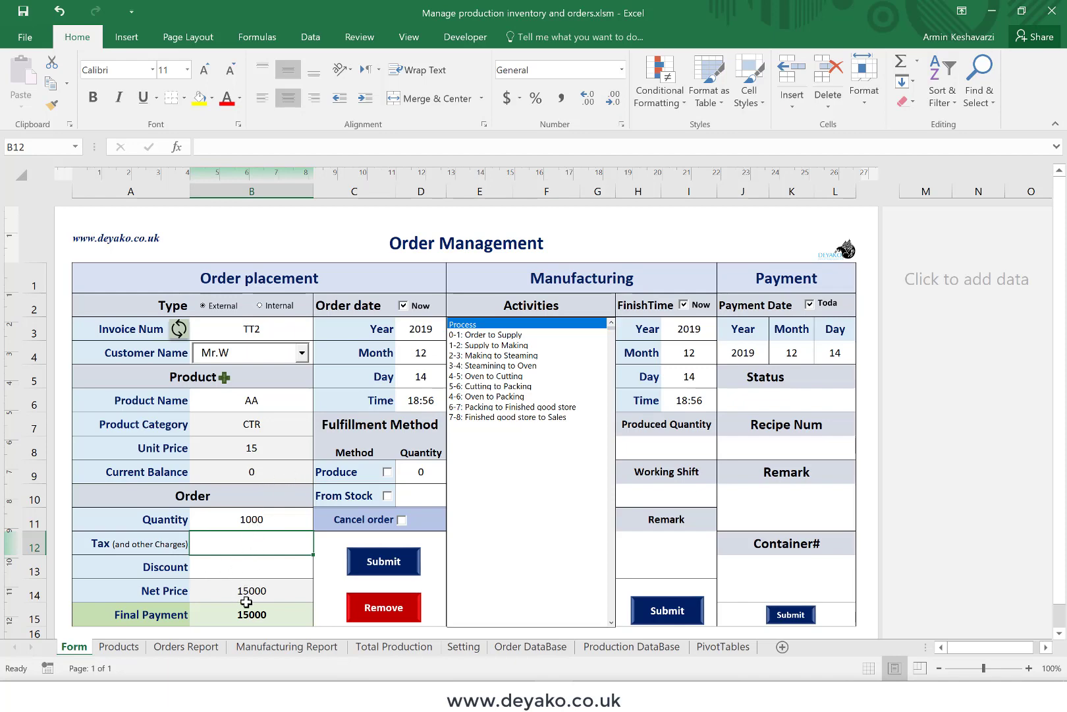
Fulfill all 1000 units of the AA order through production and submit the order
left_click(388, 471)
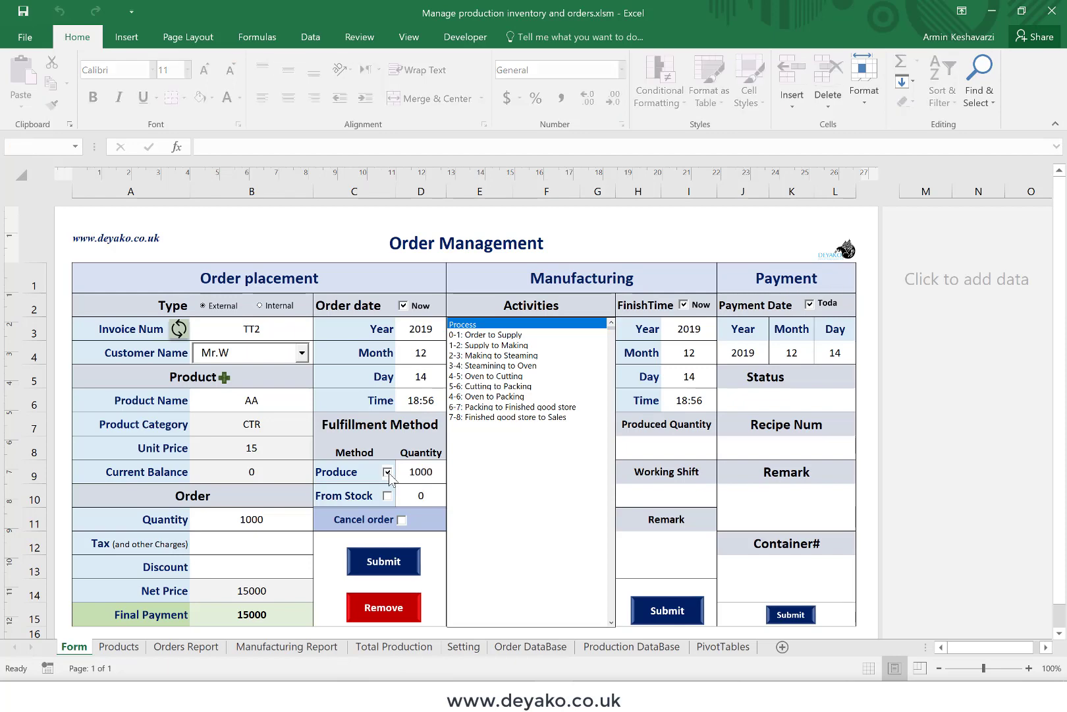
left_click(384, 564)
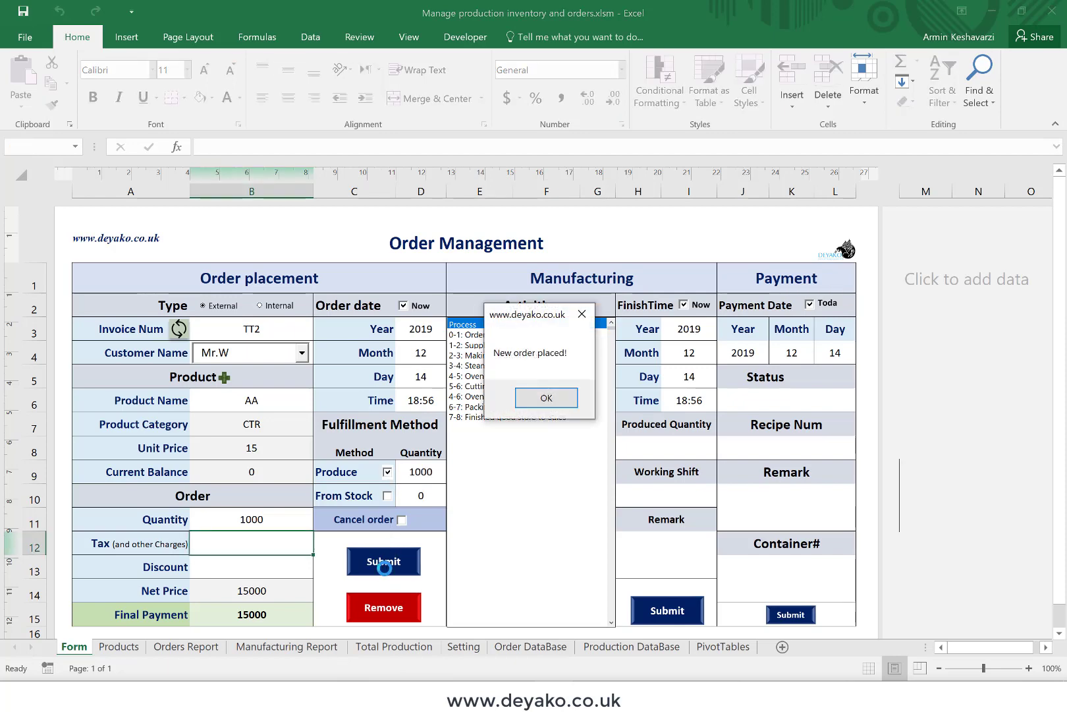
left_click(548, 399)
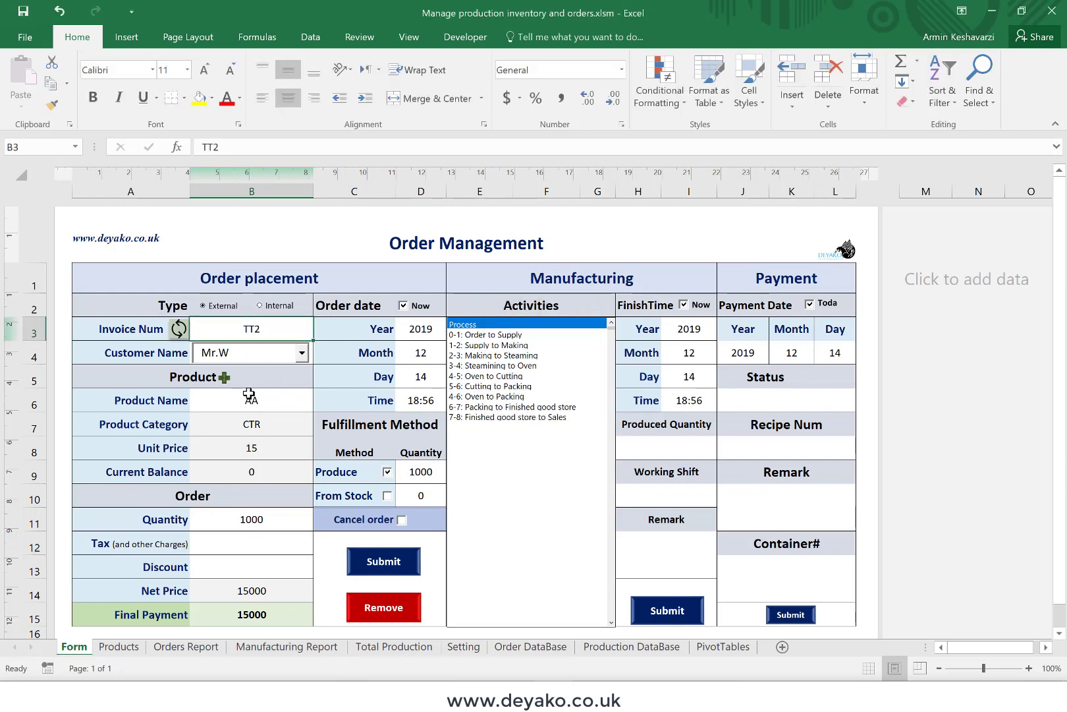
Enter the next invoice number for the same customer and change the product to BB
double_click(264, 332)
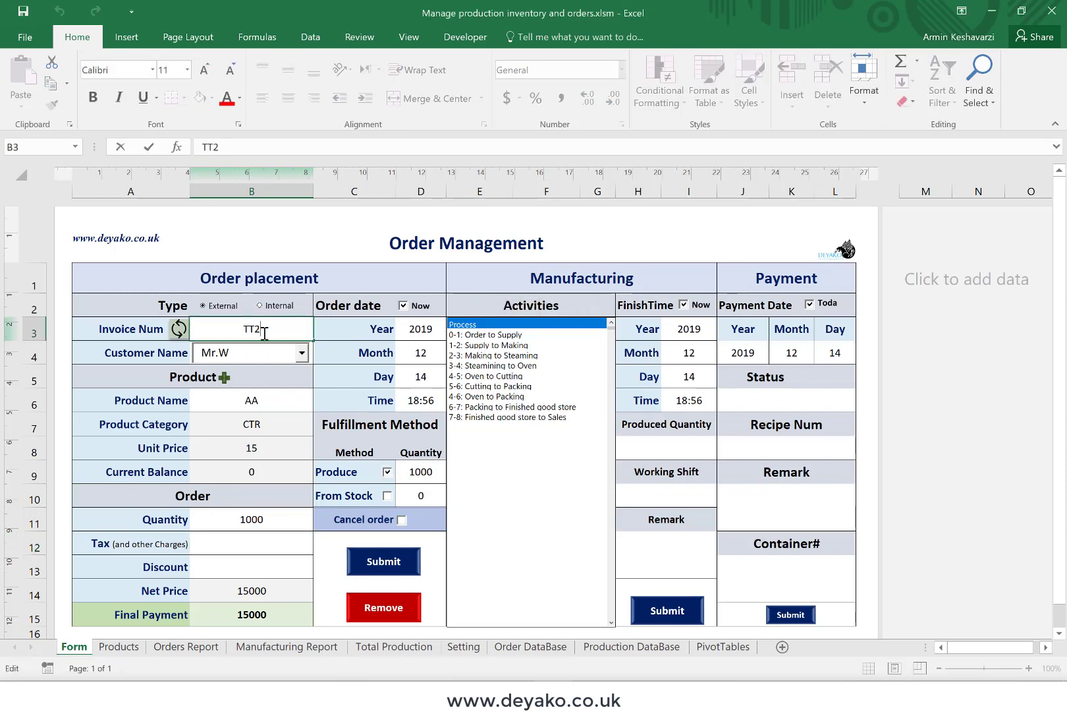
key("BackSpace")
type("3")
key("Return")
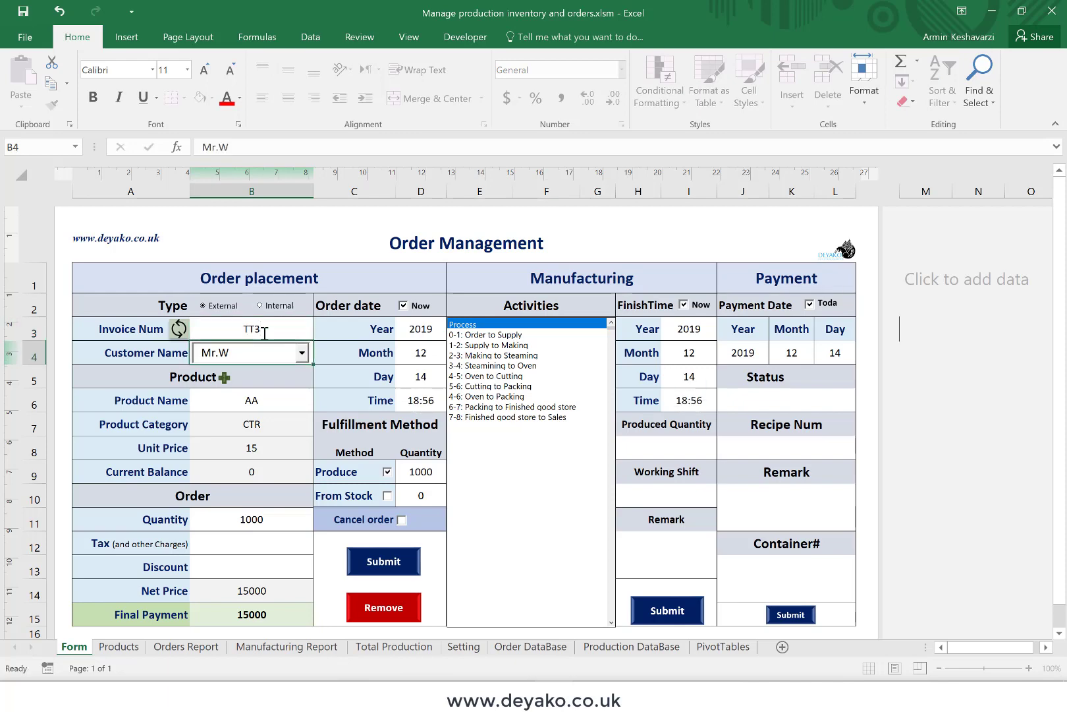
left_click(285, 407)
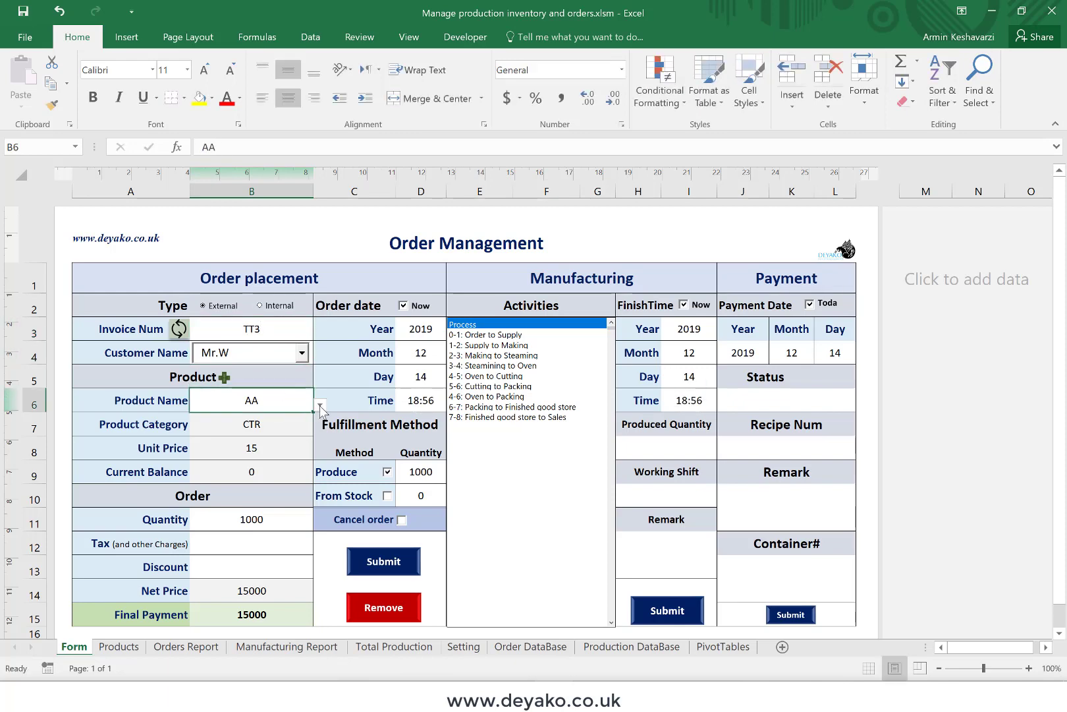
left_click(319, 405)
left_click(277, 430)
Switch the BB order's fulfillment from production to stock for all 1000 units, and submit the order
left_click(232, 521)
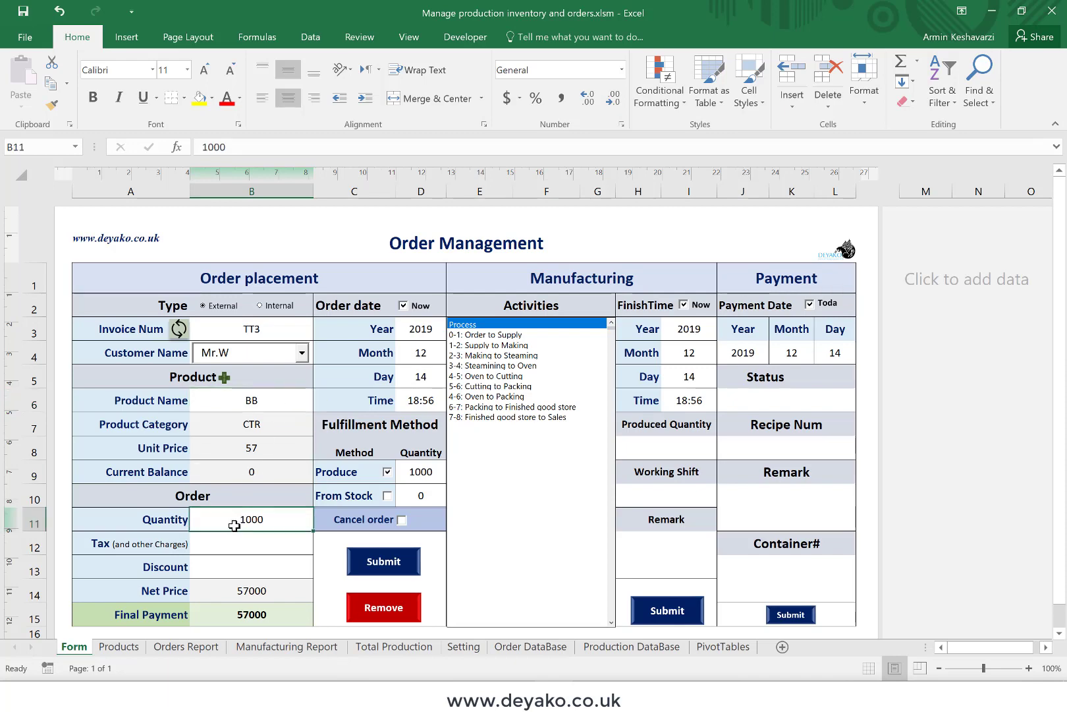
left_click(385, 473)
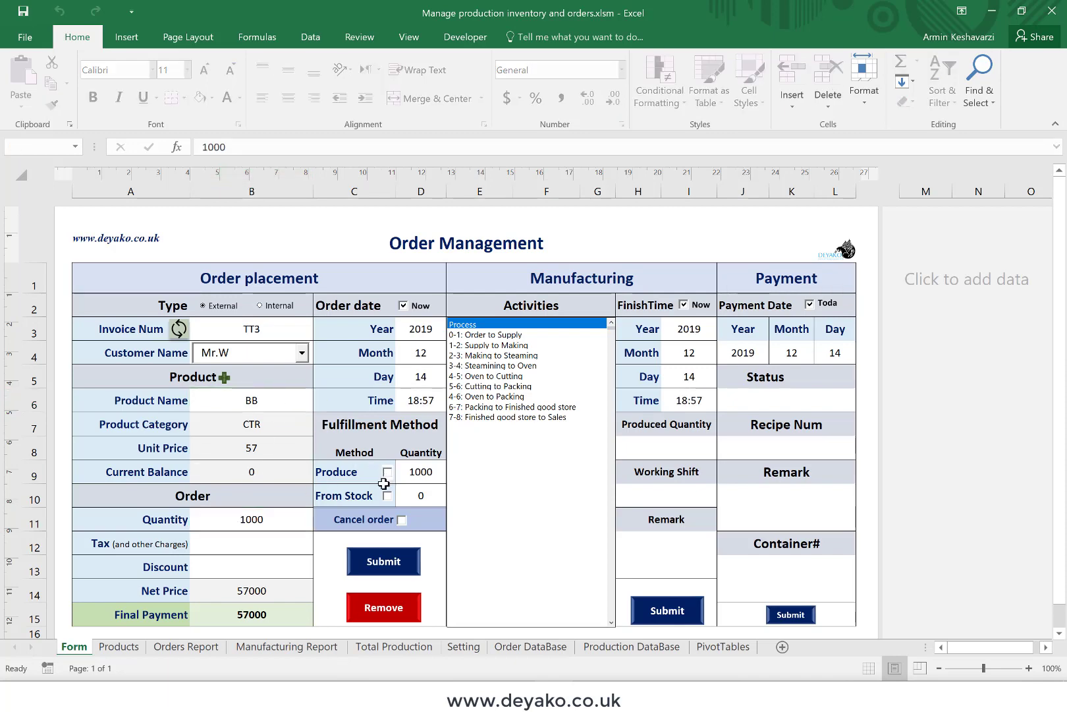
left_click(387, 496)
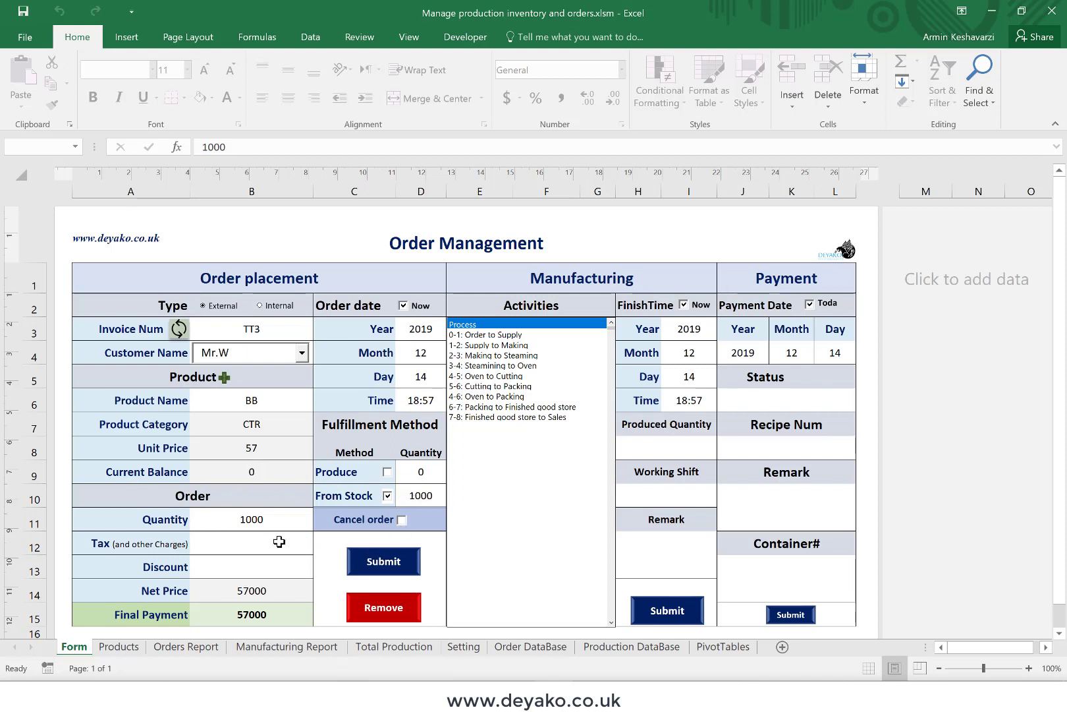
left_click(376, 561)
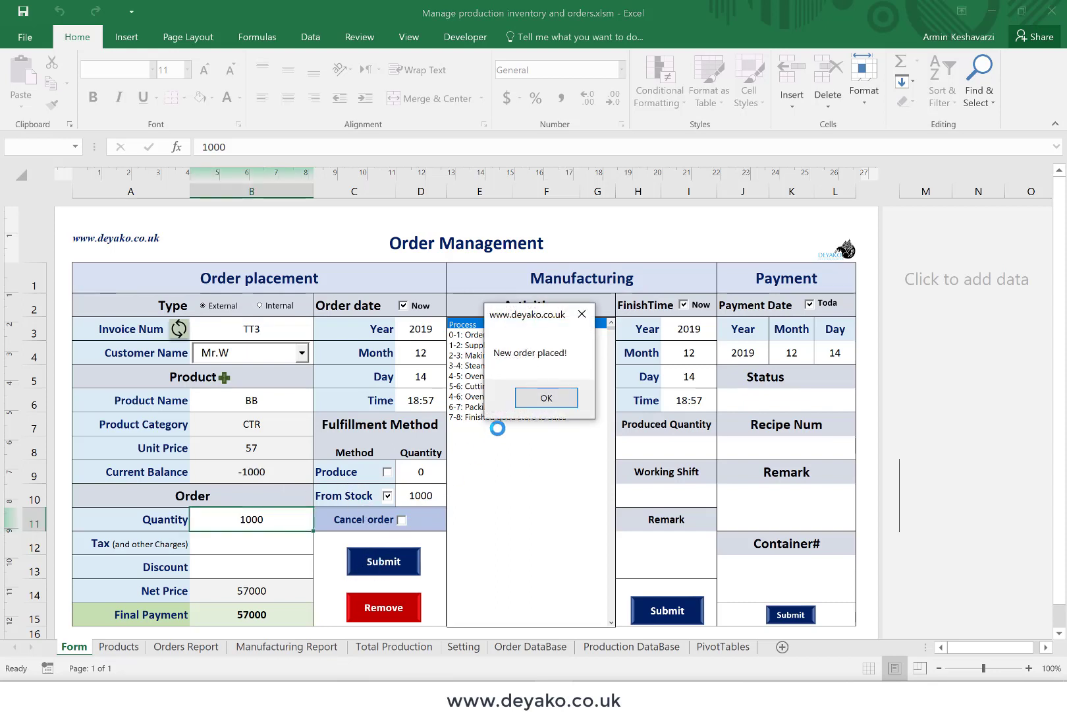
left_click(544, 398)
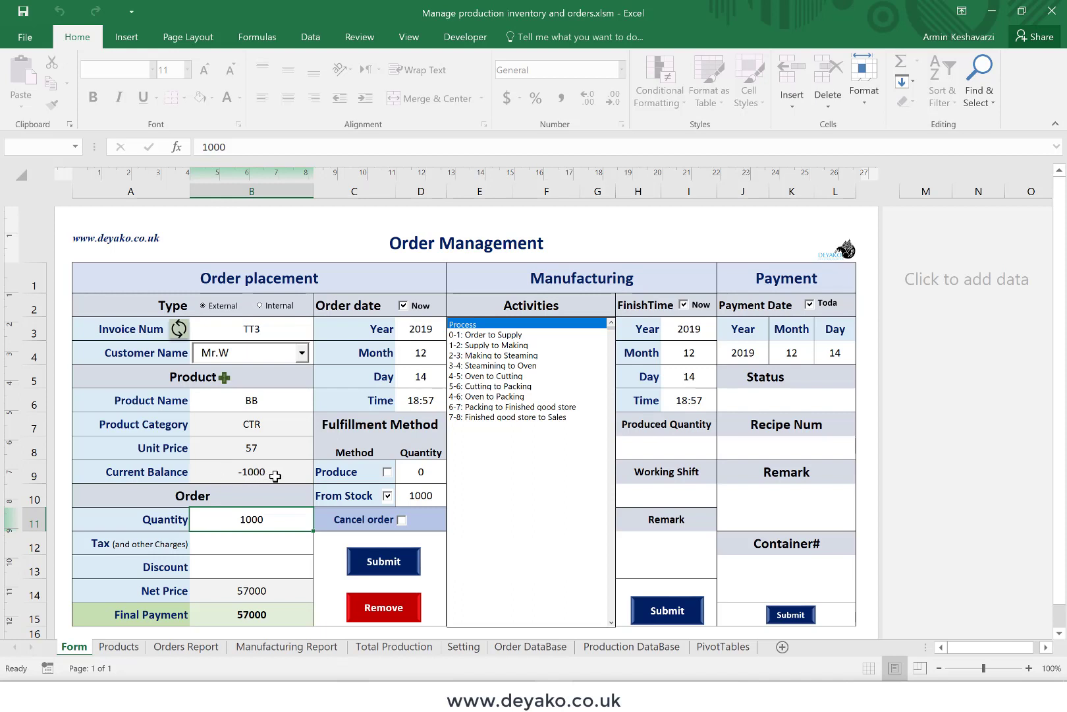
Enter the following invoice number and refresh the form to clear the previous order's quantity
left_click(273, 330)
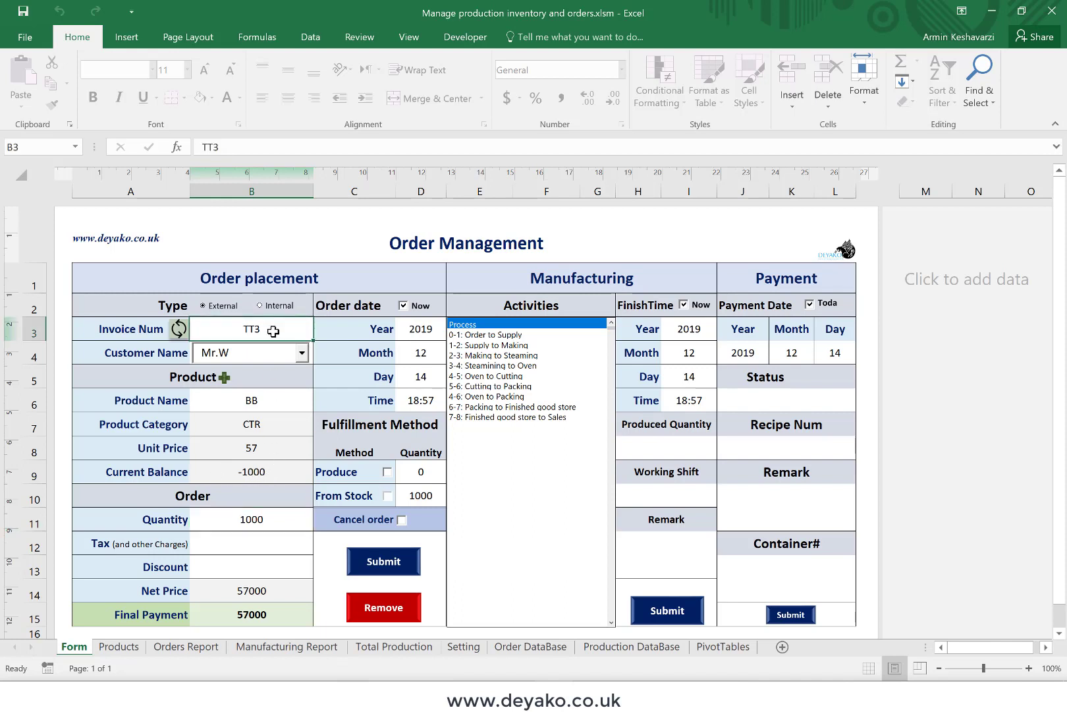
double_click(273, 330)
key("BackSpace")
type("4")
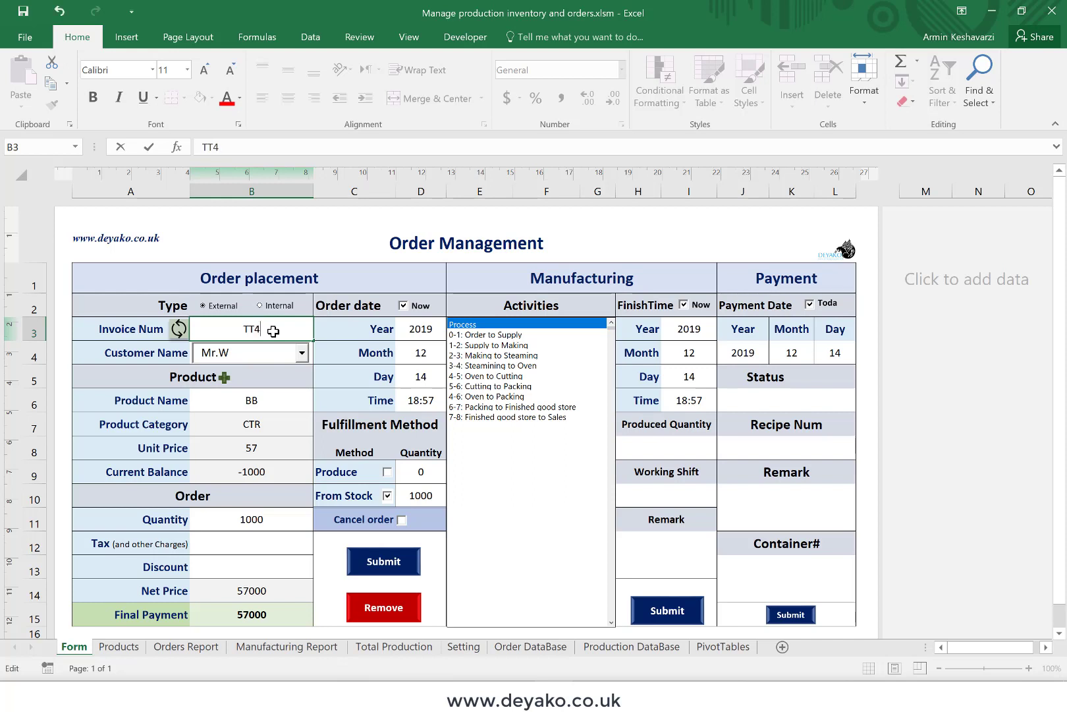
key("Return")
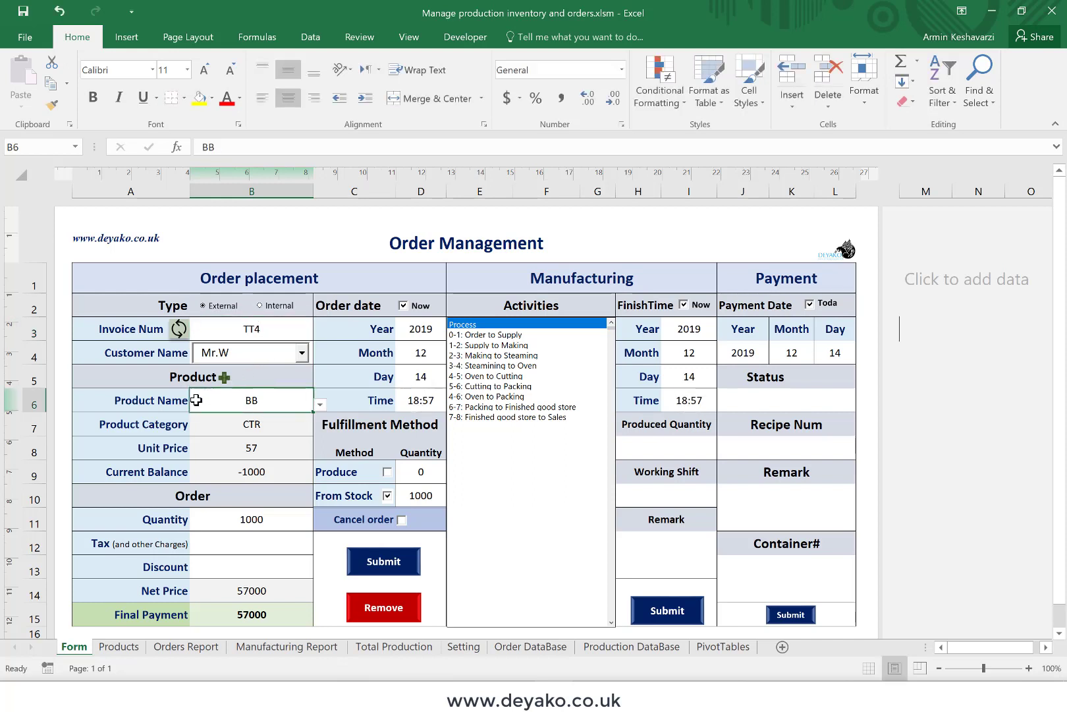
left_click(179, 329)
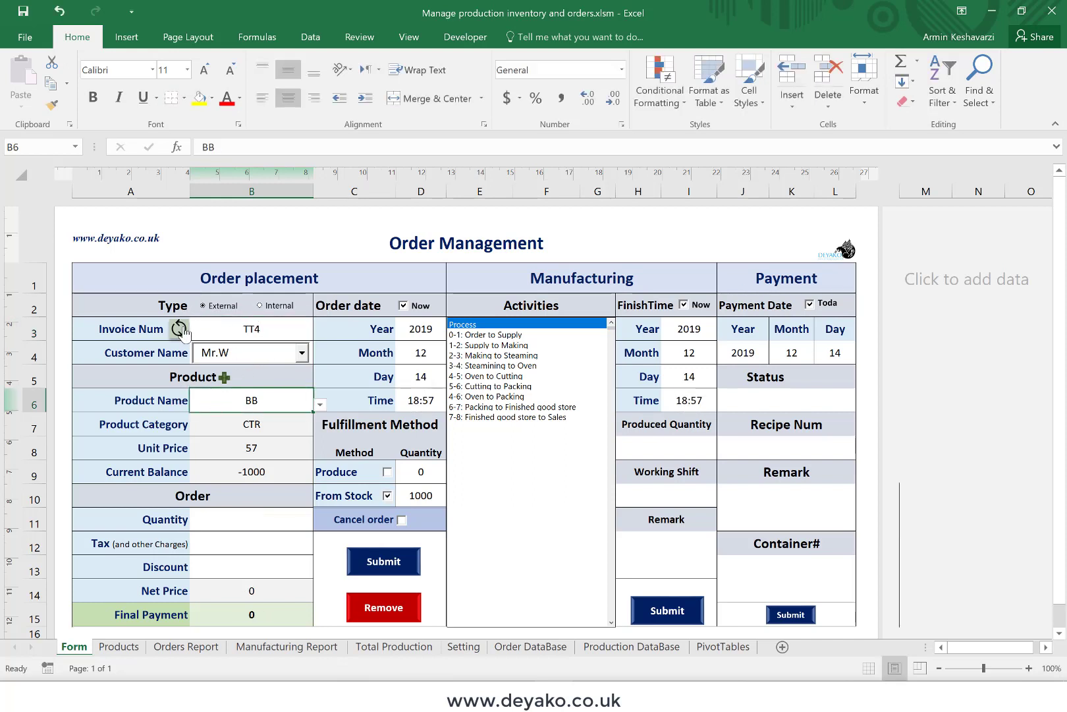
Choose the third customer in the list for the BB order and set the order quantity to 2000
left_click(301, 353)
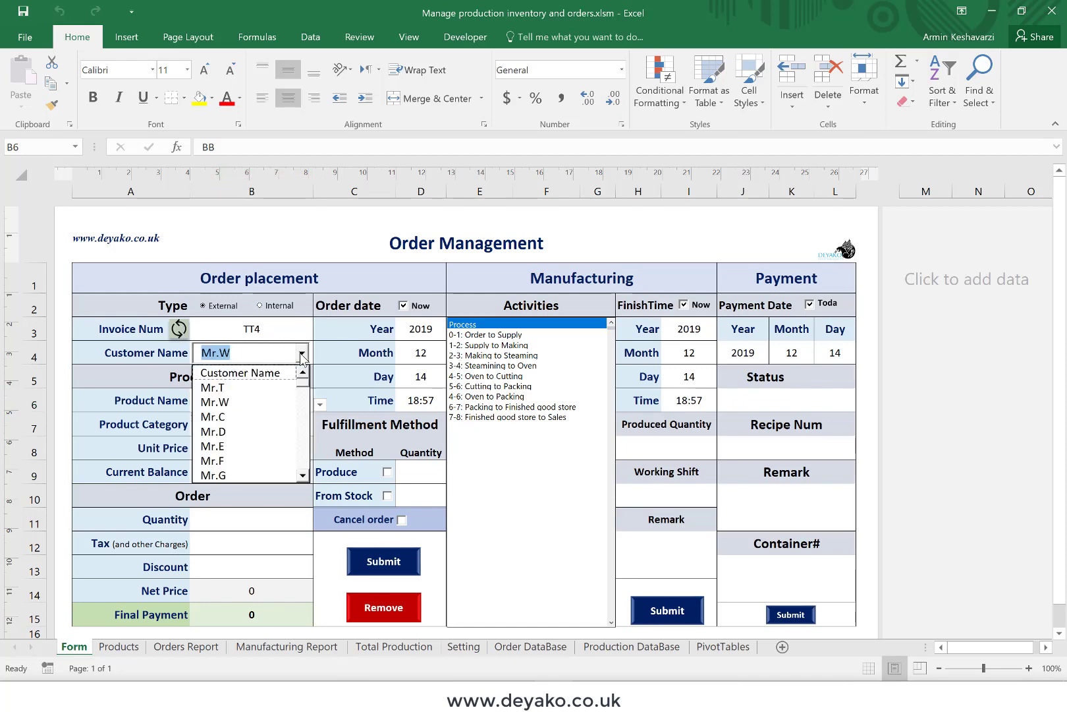
left_click(230, 415)
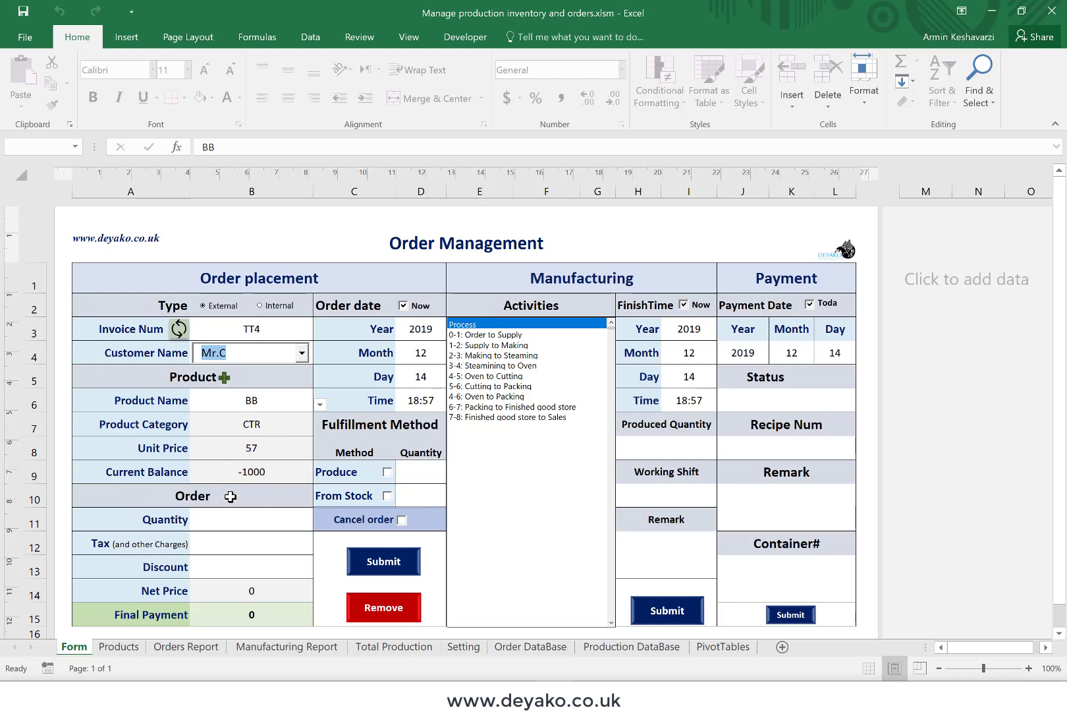
left_click(229, 519)
type("2000")
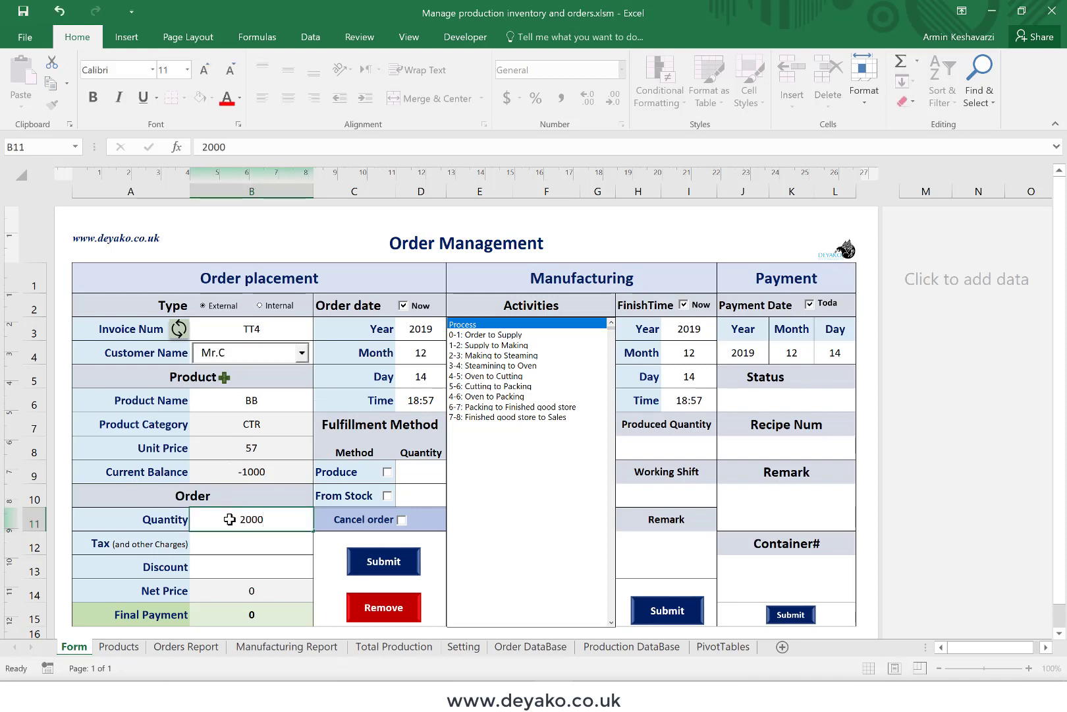
key("Return")
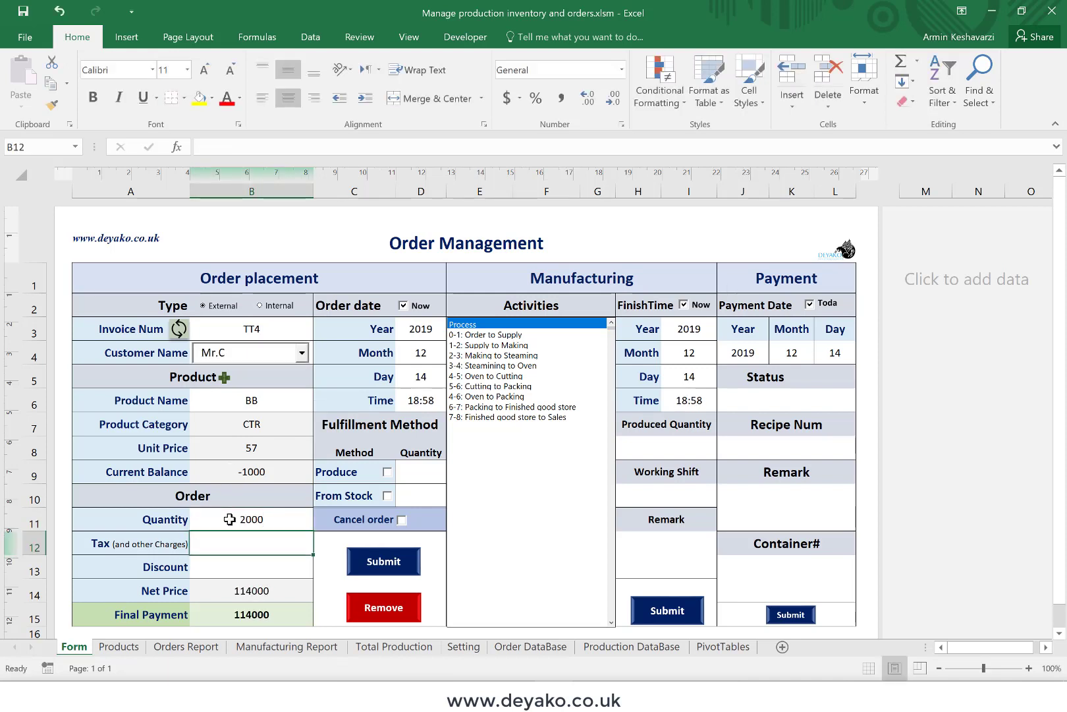
Fulfill all 2000 units of the BB order from stock and submit the order
left_click(387, 495)
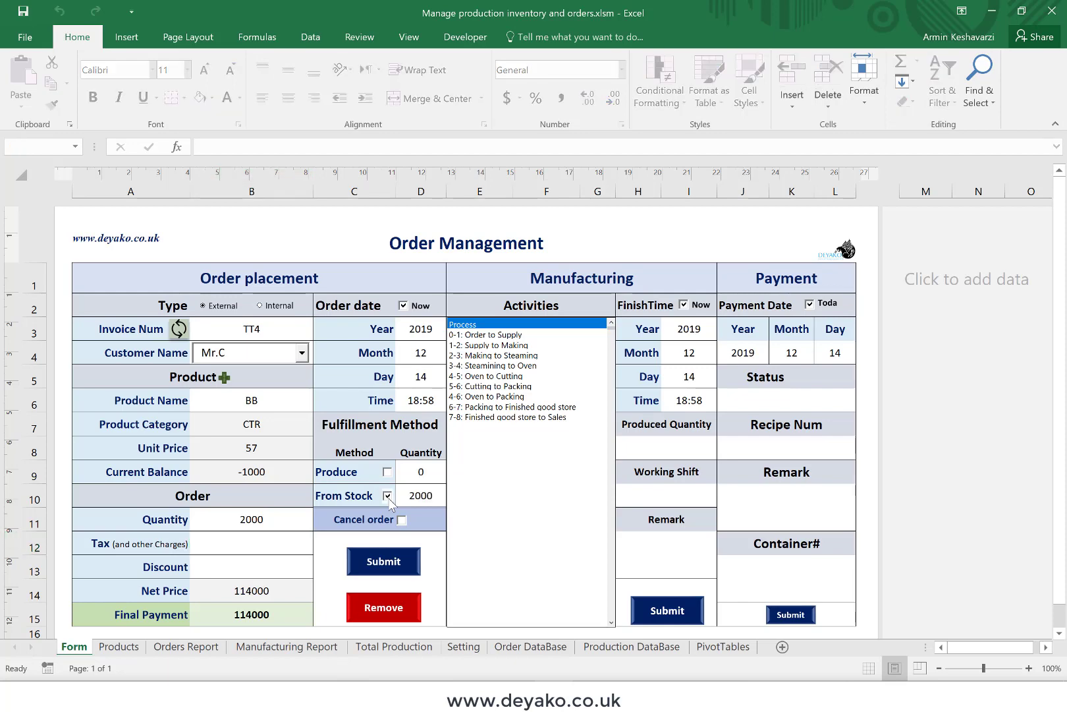
left_click(357, 563)
left_click(568, 398)
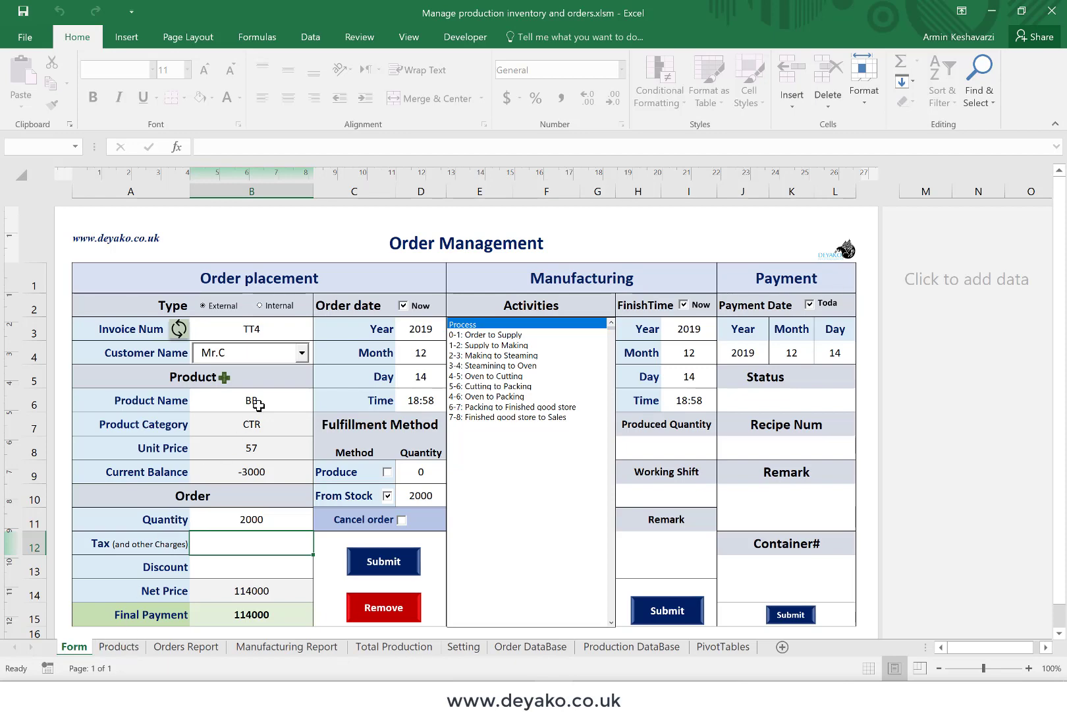
Examine the in-stock, pending-to-produce and need-to-produce entries of products AA and BB on the Products sheet
left_click(117, 647)
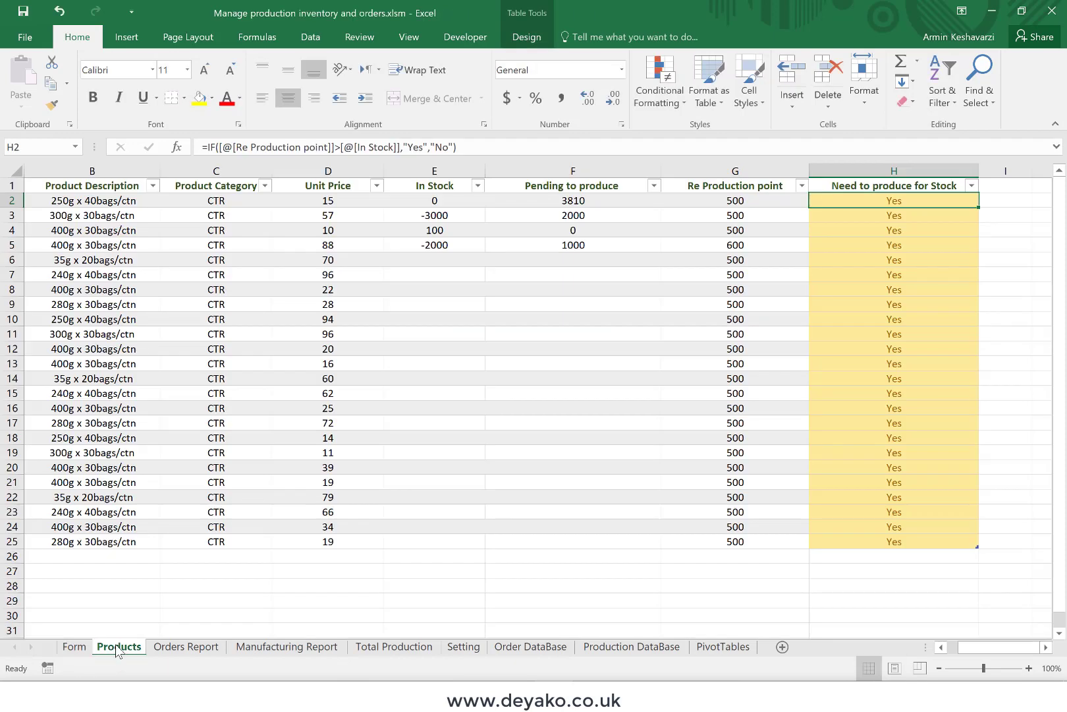
scroll(166, 270, "left", 1)
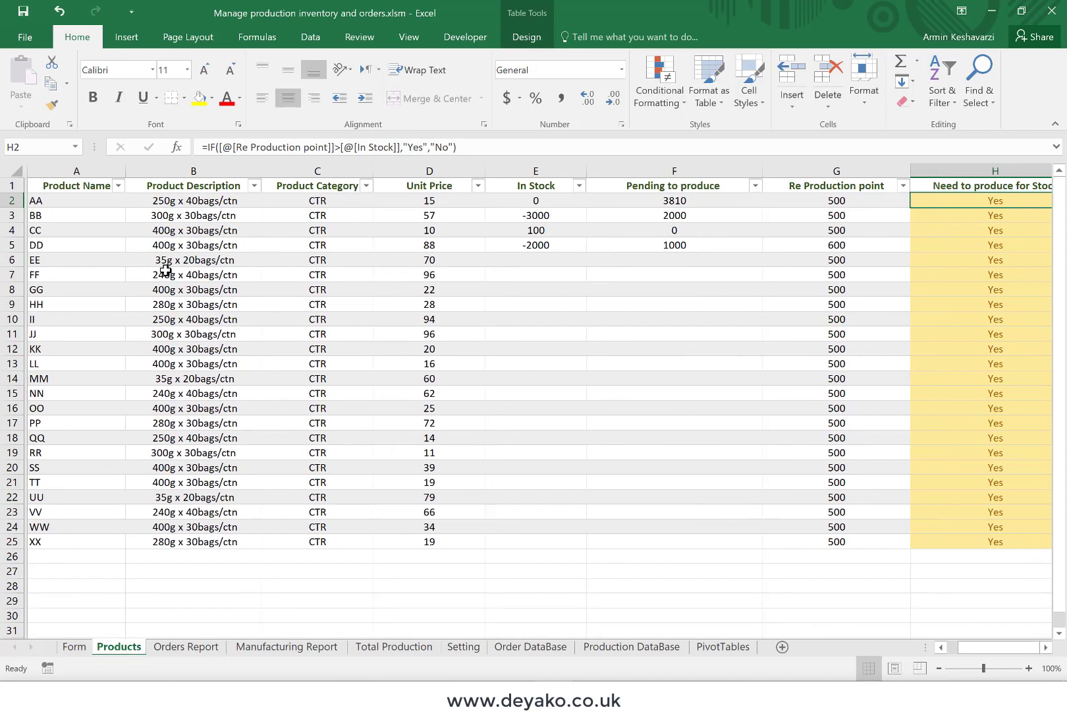
left_click(11, 215)
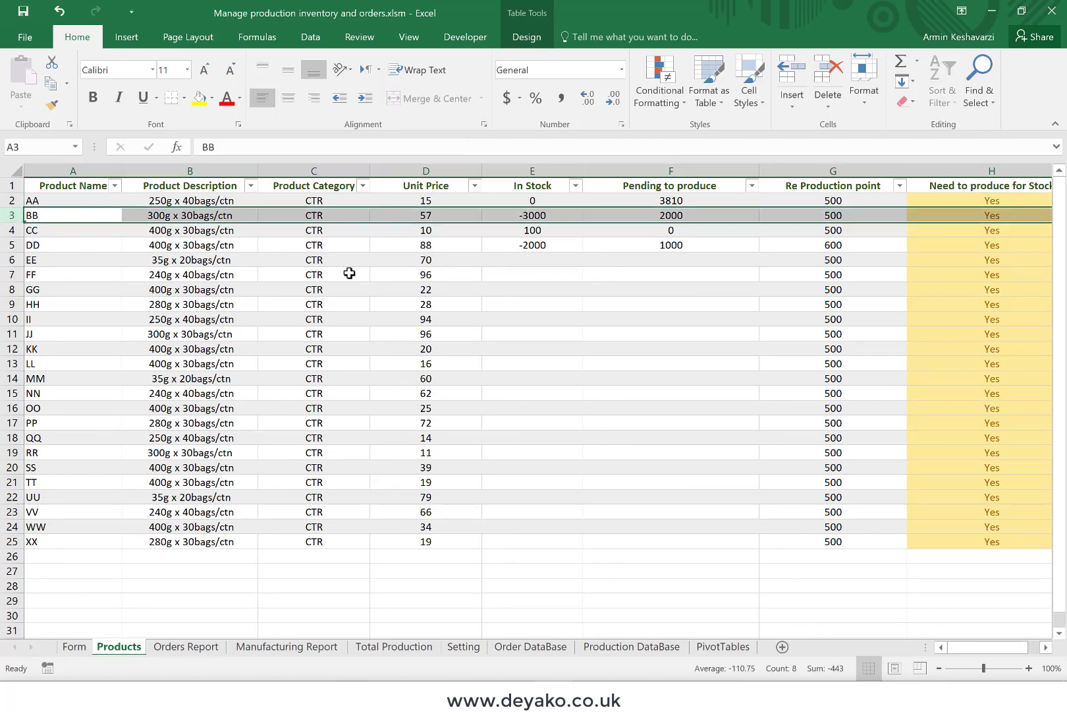
scroll(460, 298, "right", 1)
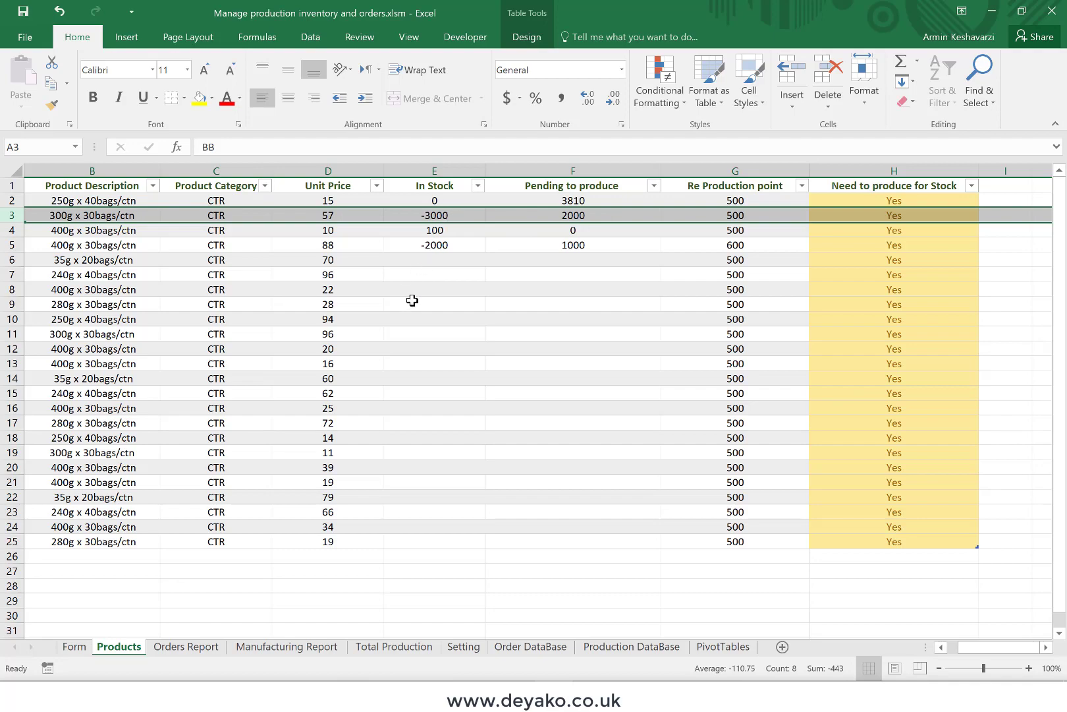
scroll(413, 300, "left", 1)
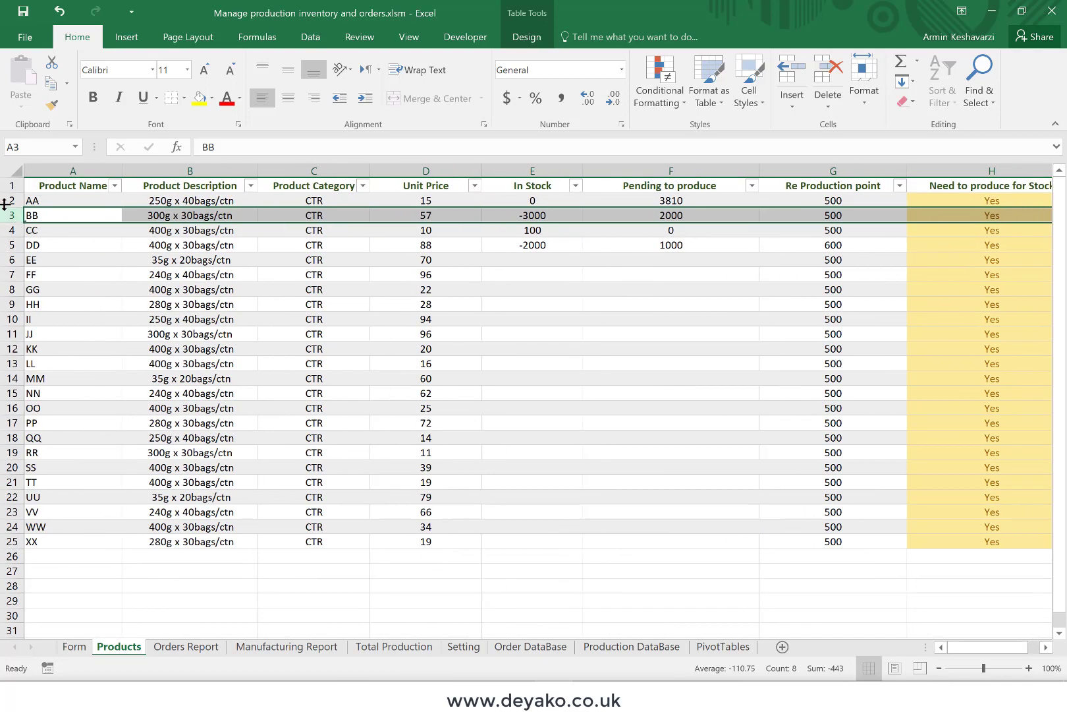
left_click(3, 199)
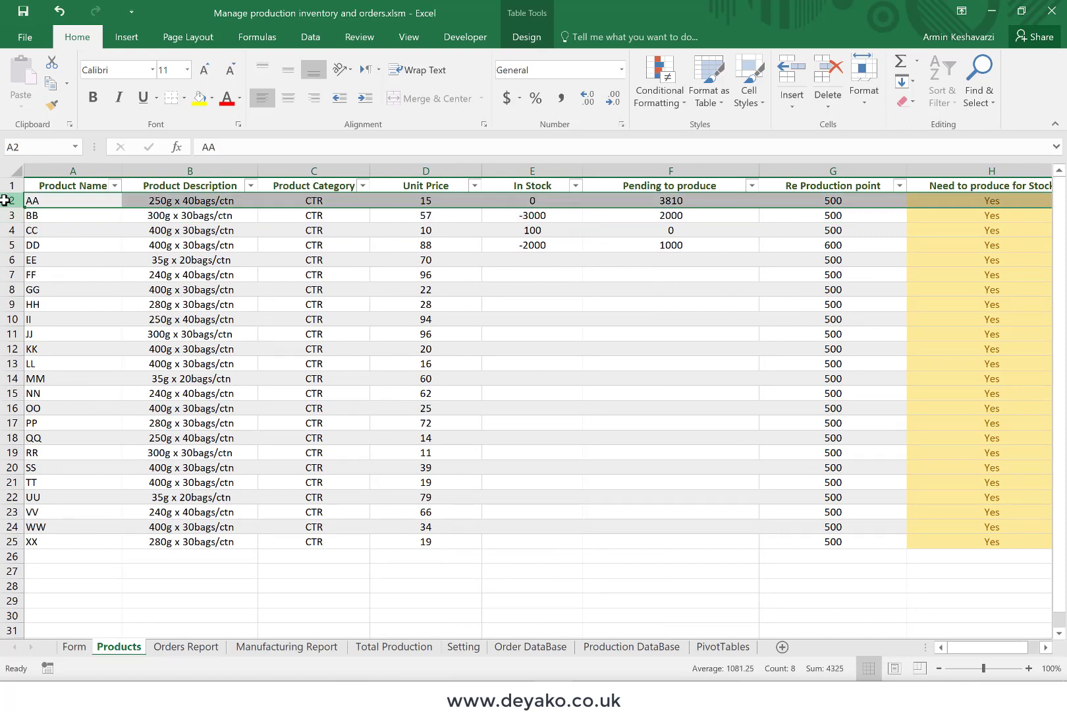
left_click(531, 202)
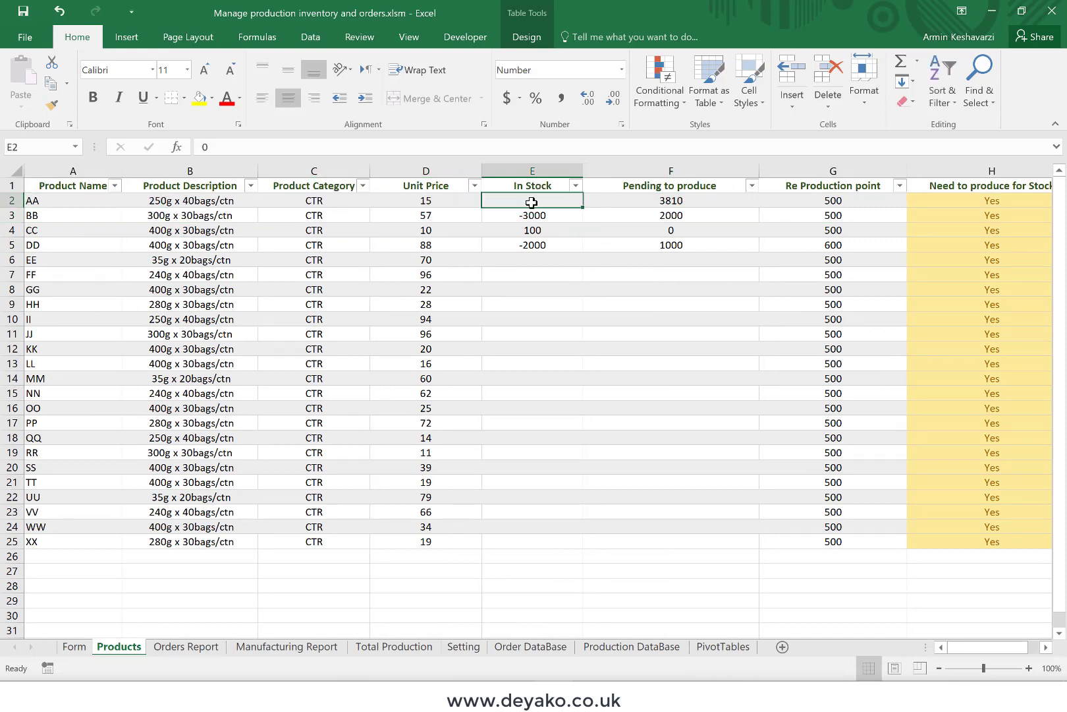
left_click(633, 202)
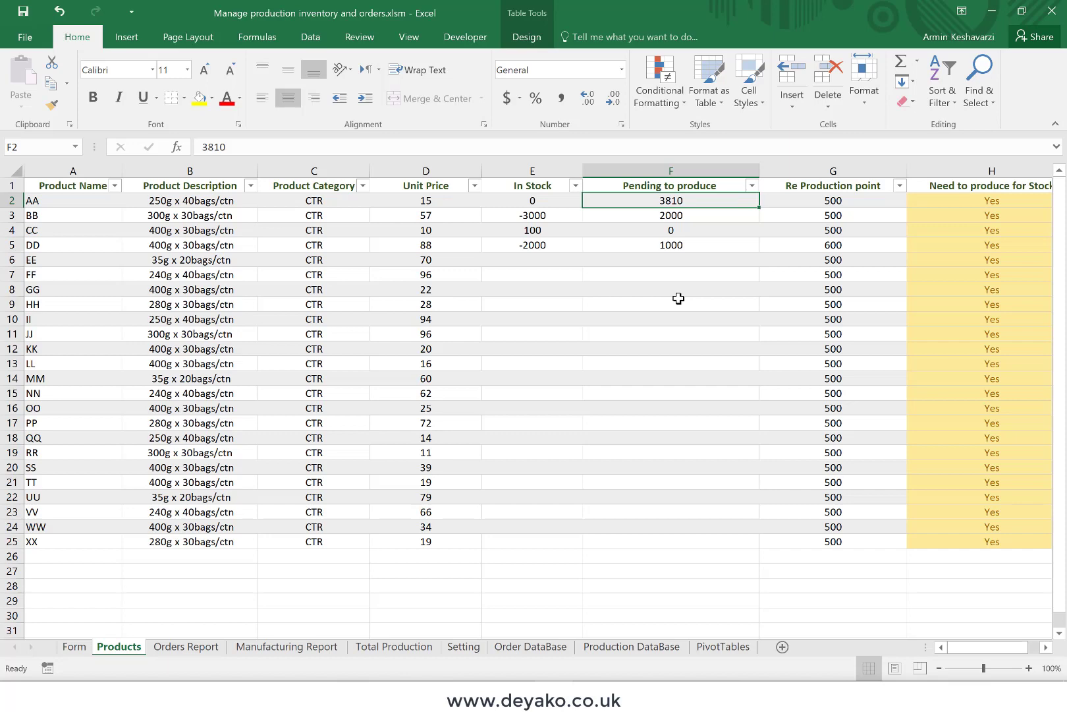
left_click(13, 215)
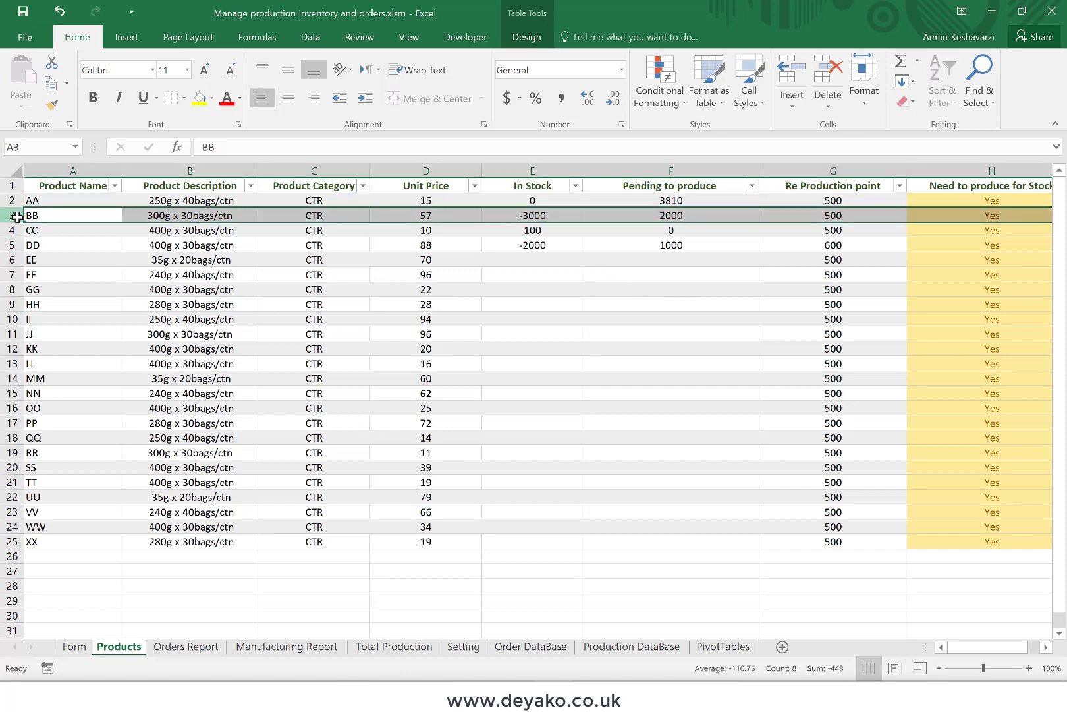
Switch the order form's type to Internal and enter the first production ID
left_click(74, 647)
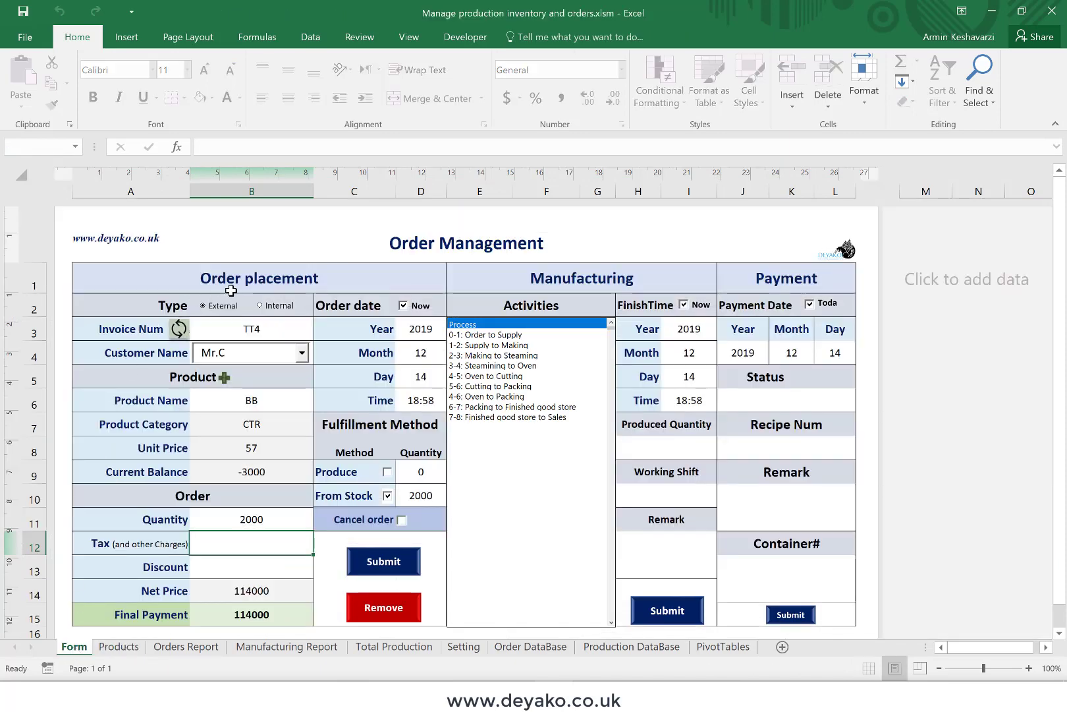
left_click(259, 307)
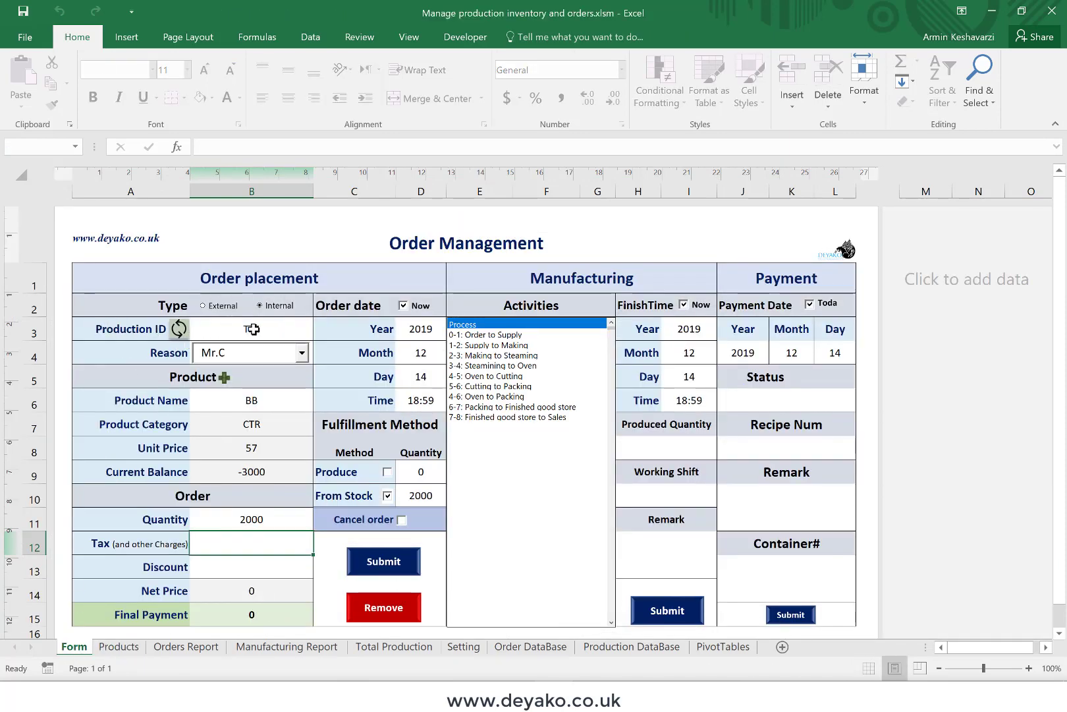
left_click(252, 329)
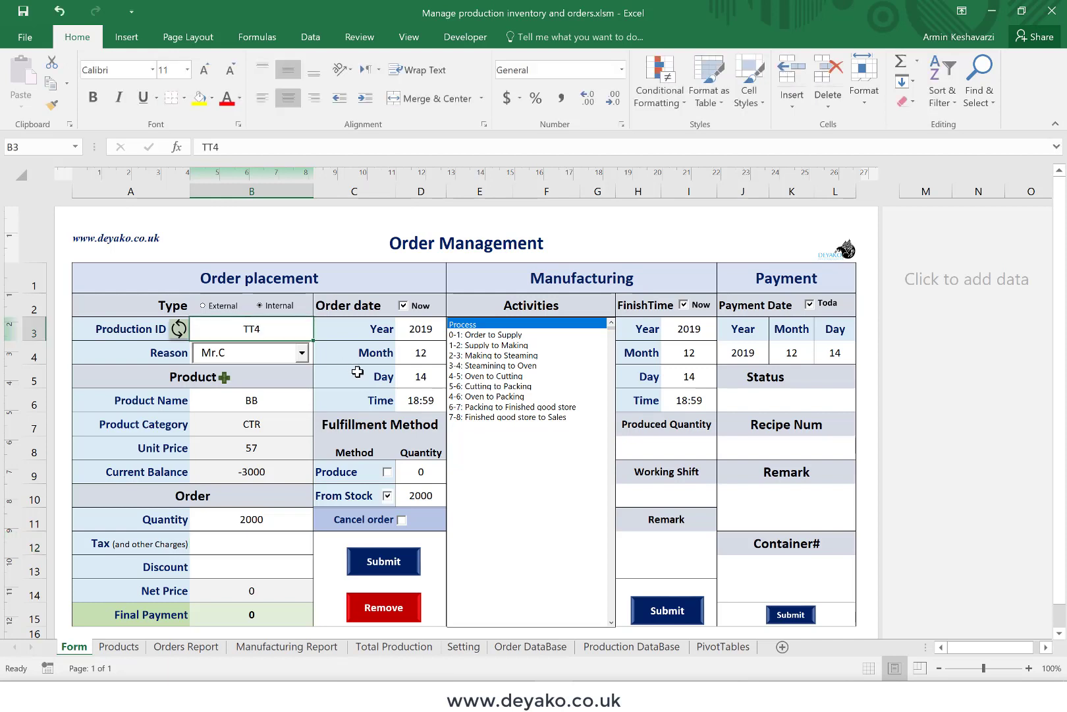
type("Pro1")
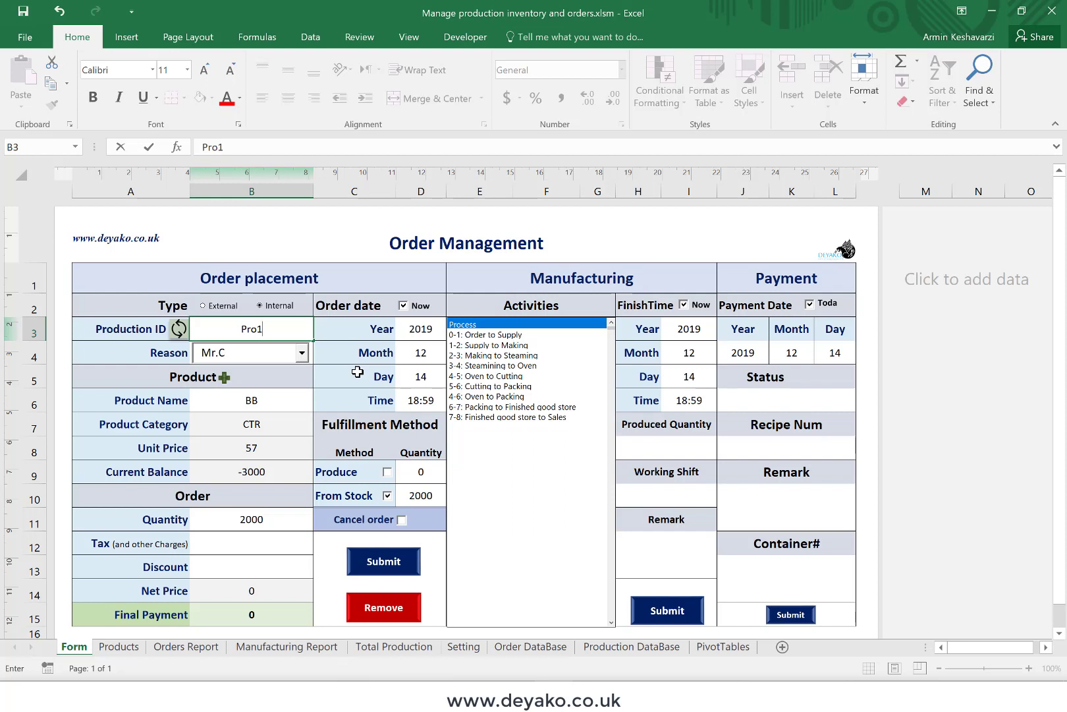
Try to replace the internal BB order's reason with For Stock
left_click(268, 359)
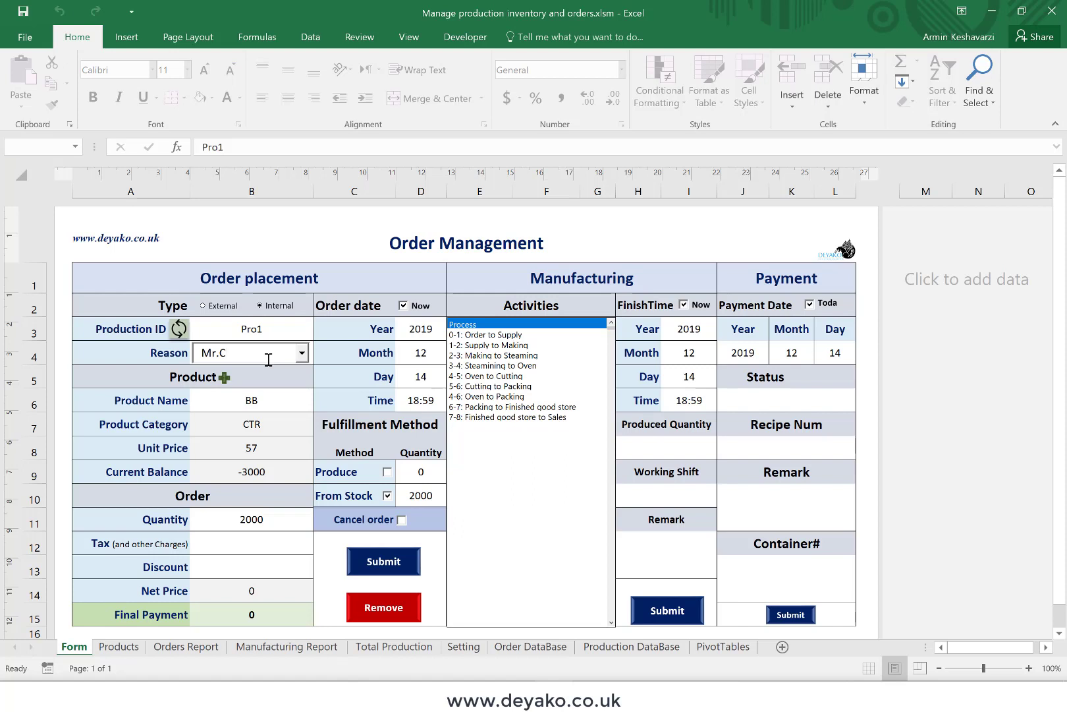
key("BackSpace")
key("BackSpace")
key("BackSpace")
key("BackSpace")
type("For Stock")
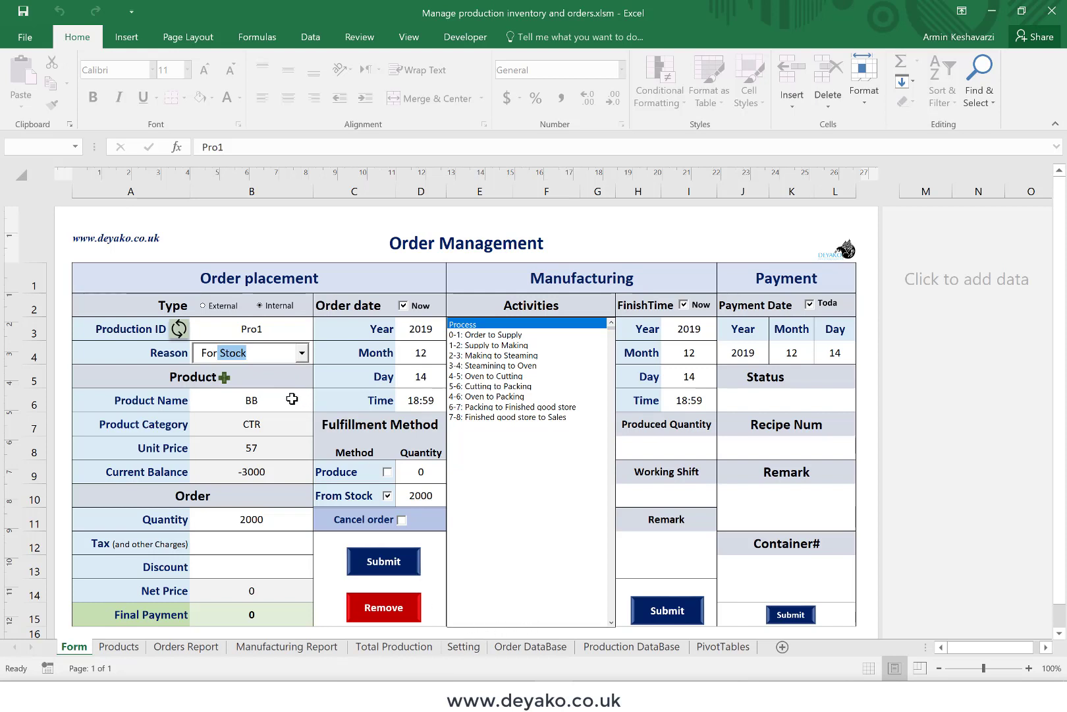
left_click(292, 398)
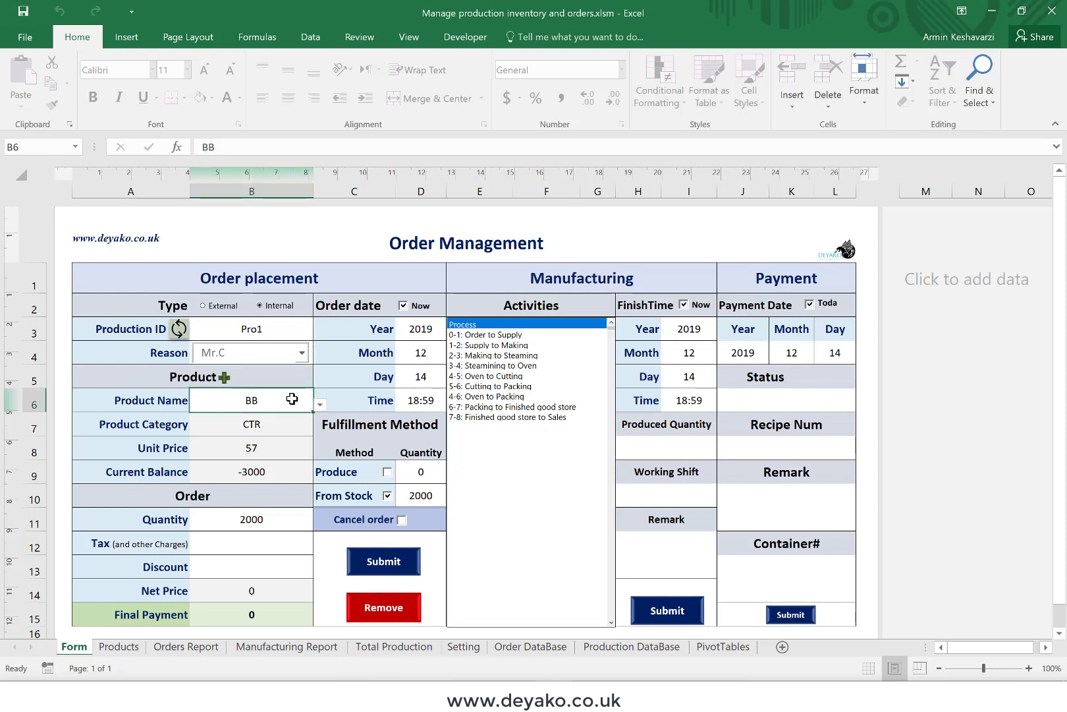
Refresh the order form to clear the old entries and set the customer name field to For Stock
left_click(179, 329)
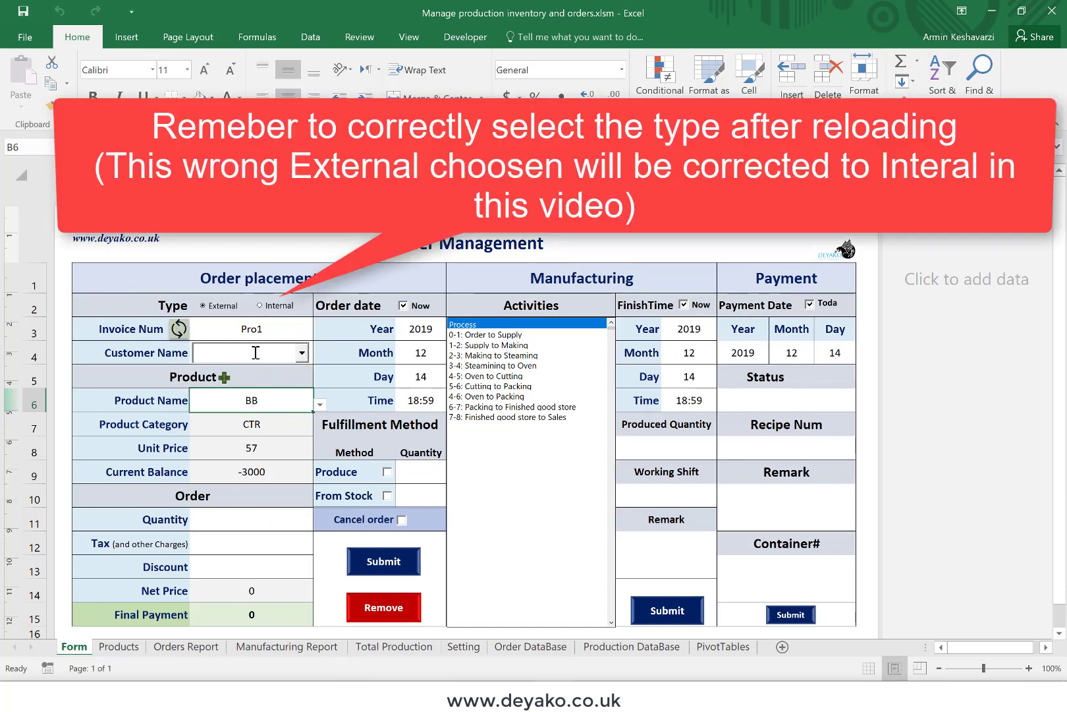
left_click(256, 352)
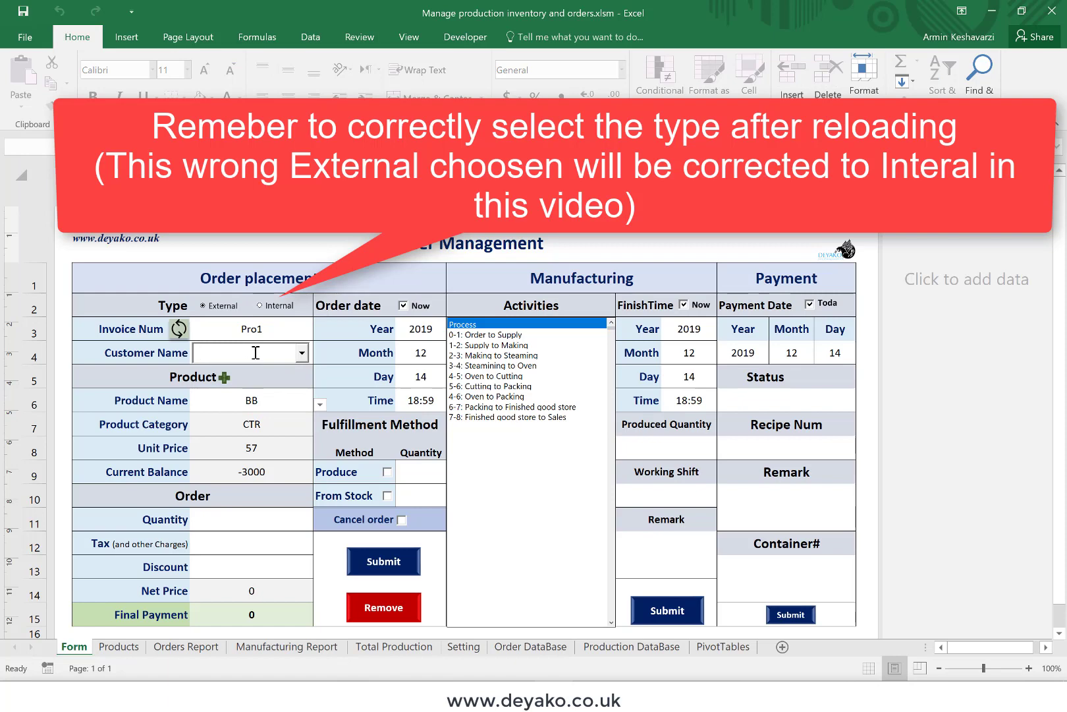
type("For Stock")
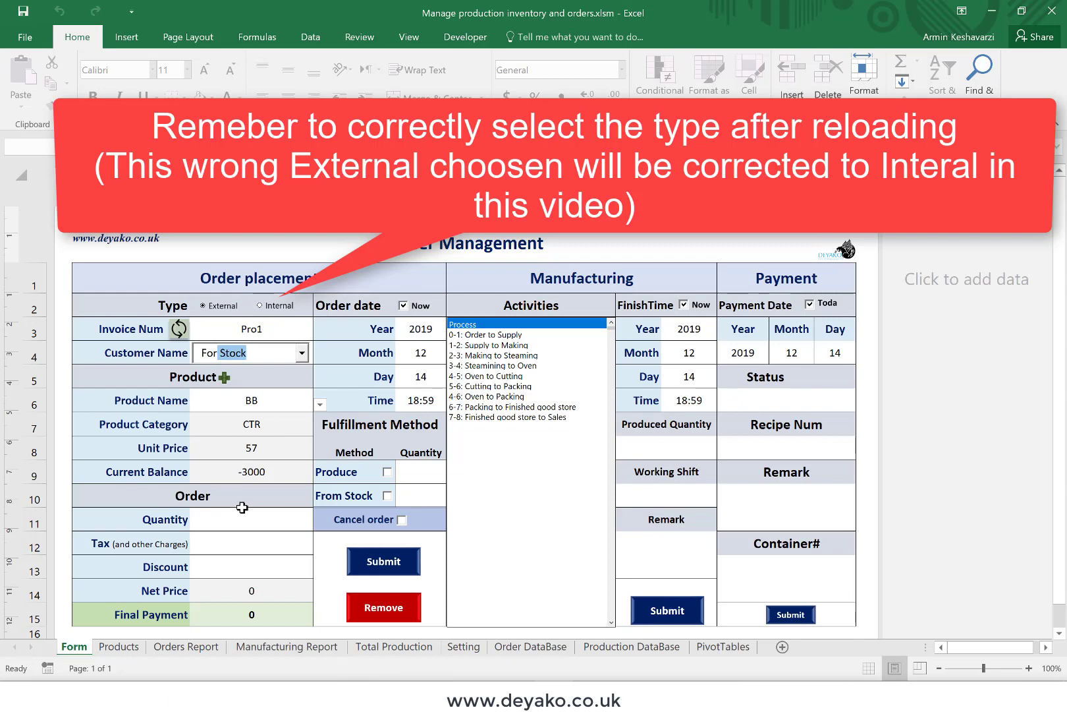
left_click(262, 476)
left_click(228, 535)
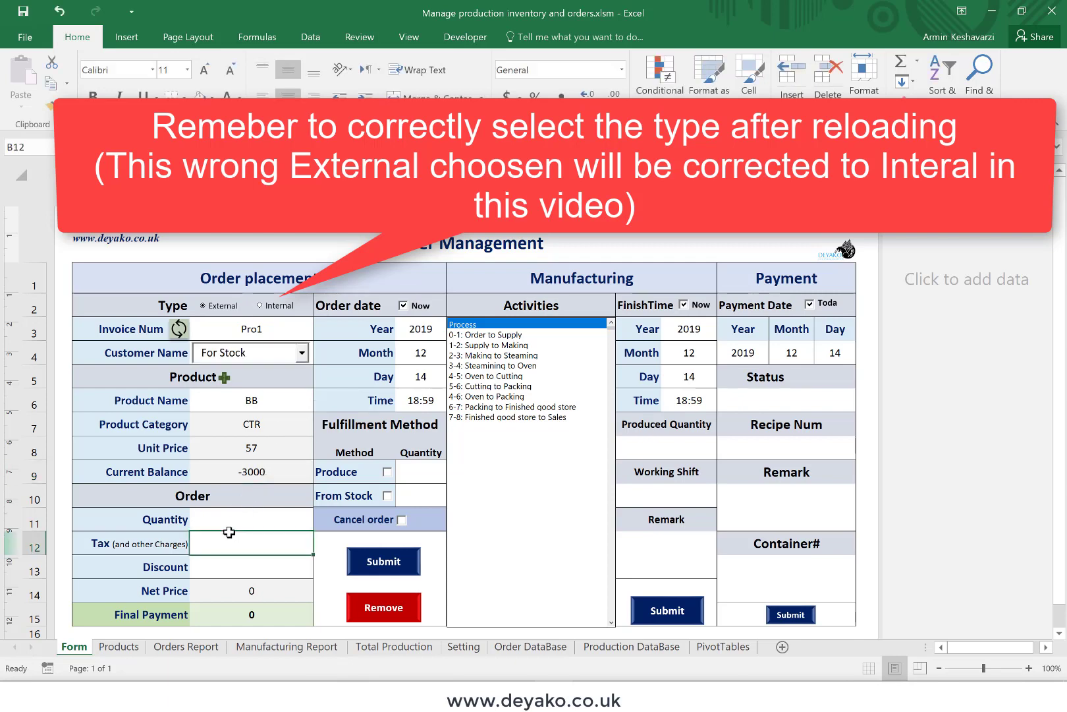
Set the BB order quantity to 3000, fulfilled entirely by production, and submit the order
left_click(250, 517)
type("500")
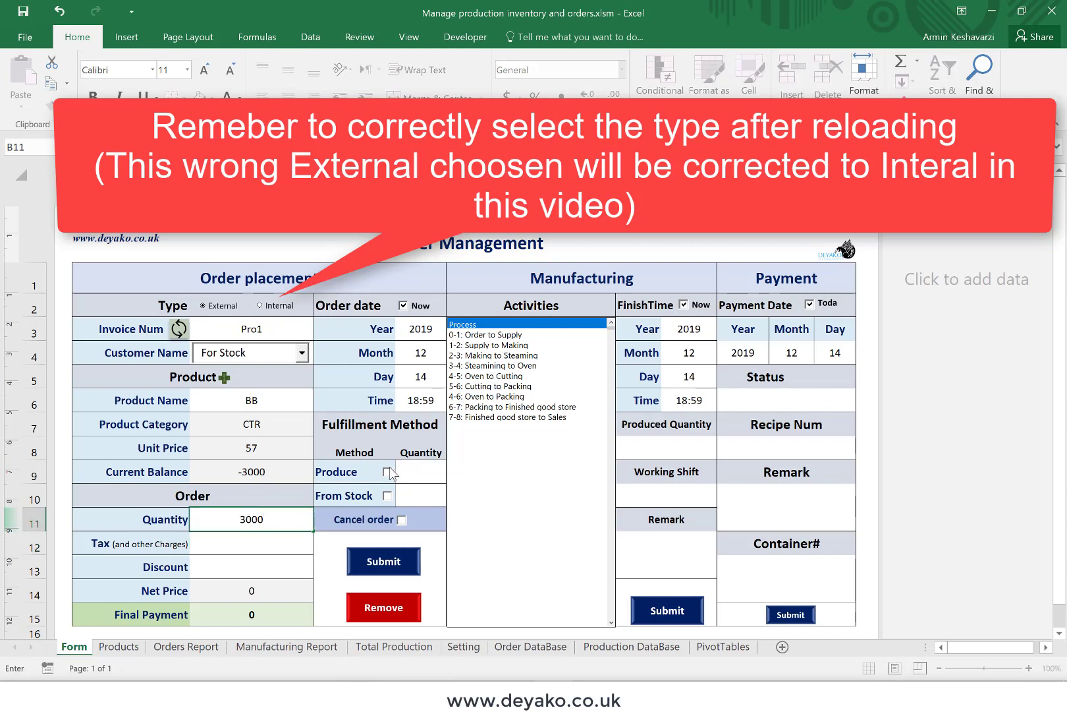
left_click(387, 473)
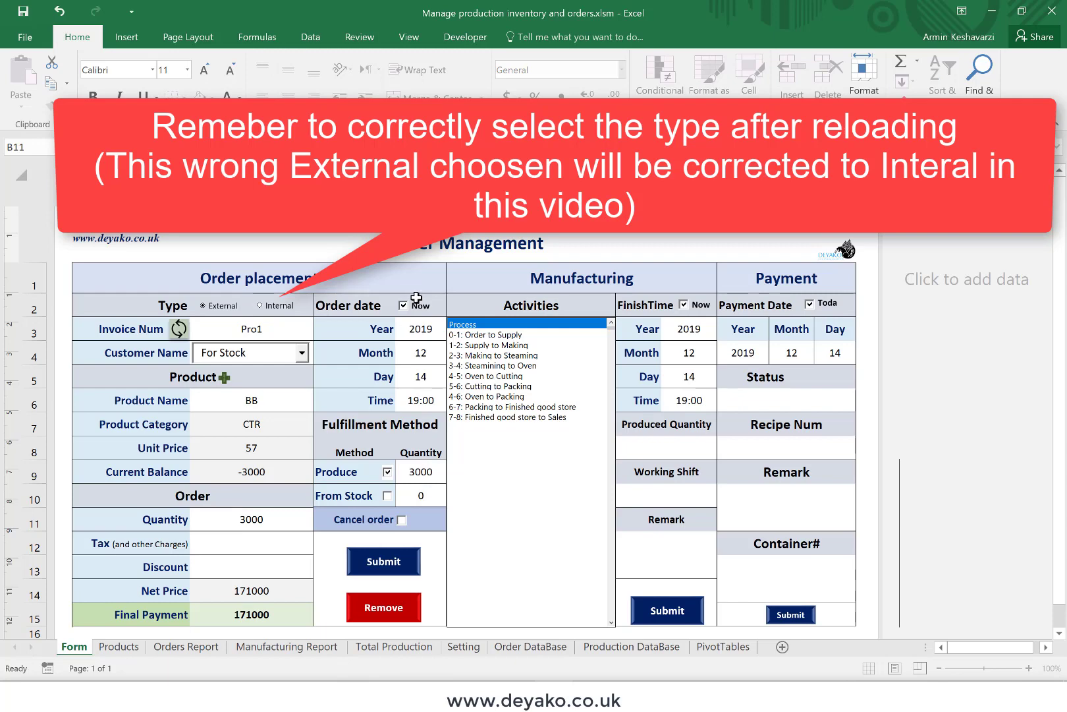
left_click(376, 565)
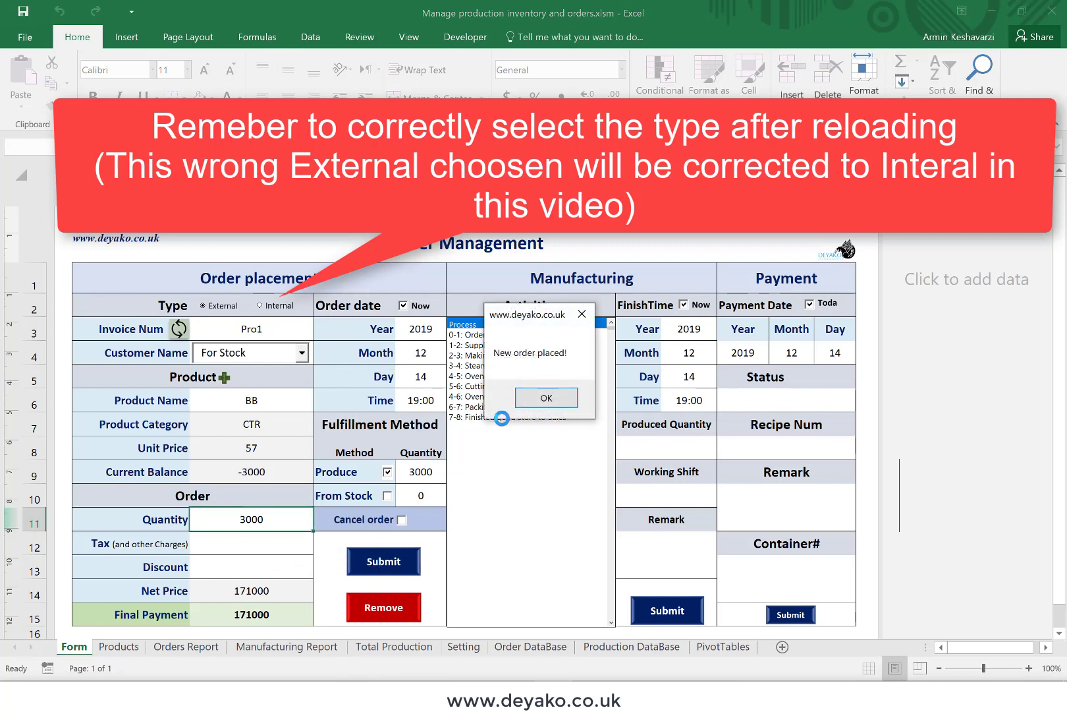
left_click(545, 398)
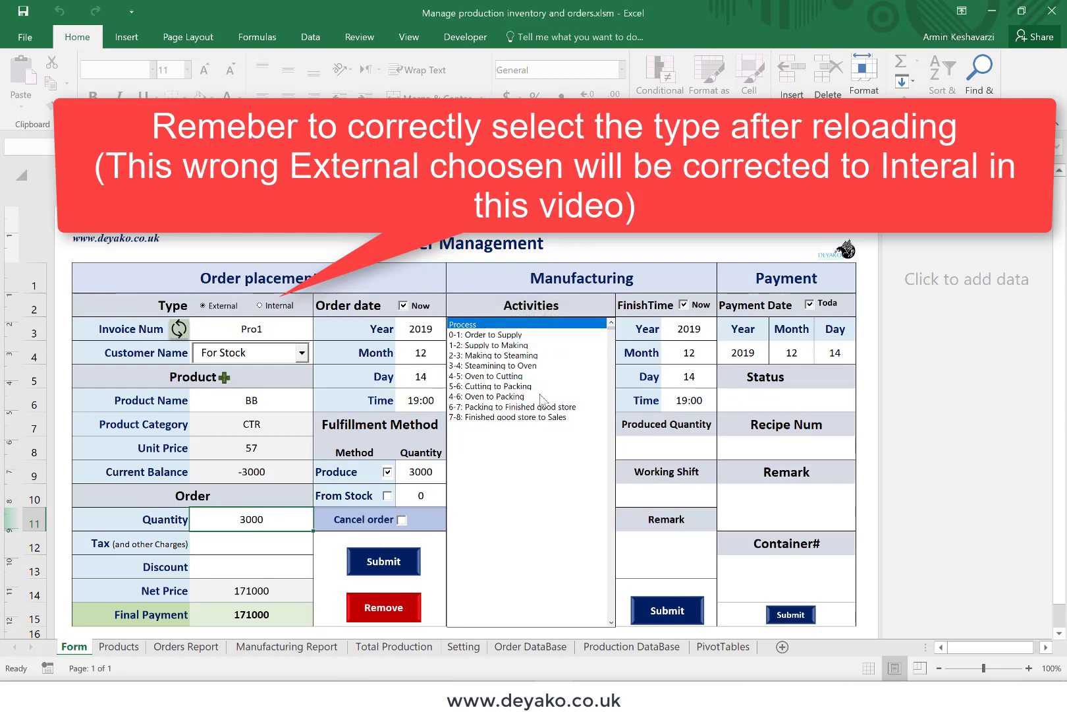
Review product BB's pending-to-produce entry on the Products sheet and return to the order form
left_click(133, 649)
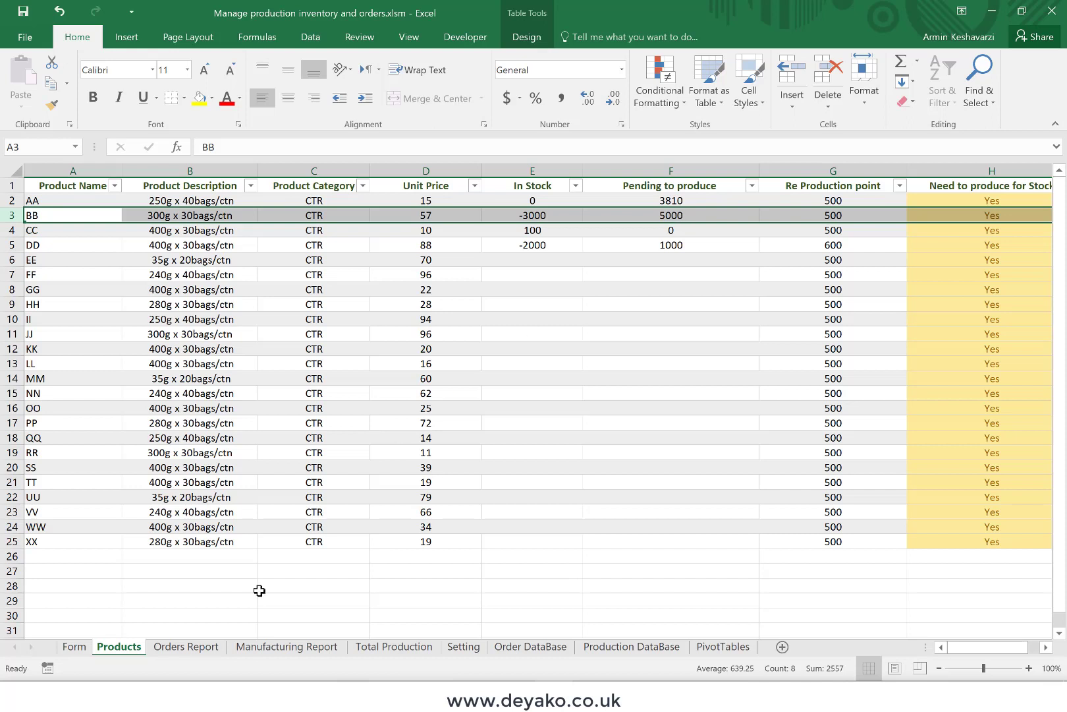
left_click(74, 647)
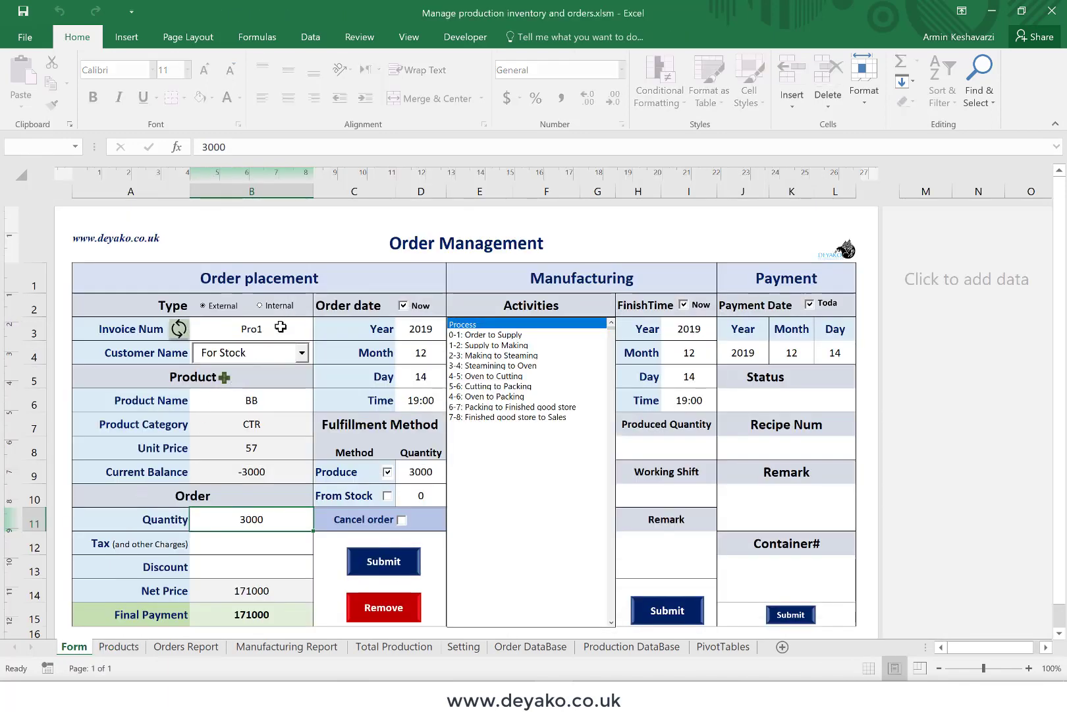
Choose CC as the product for the next order
left_click(281, 326)
double_click(280, 327)
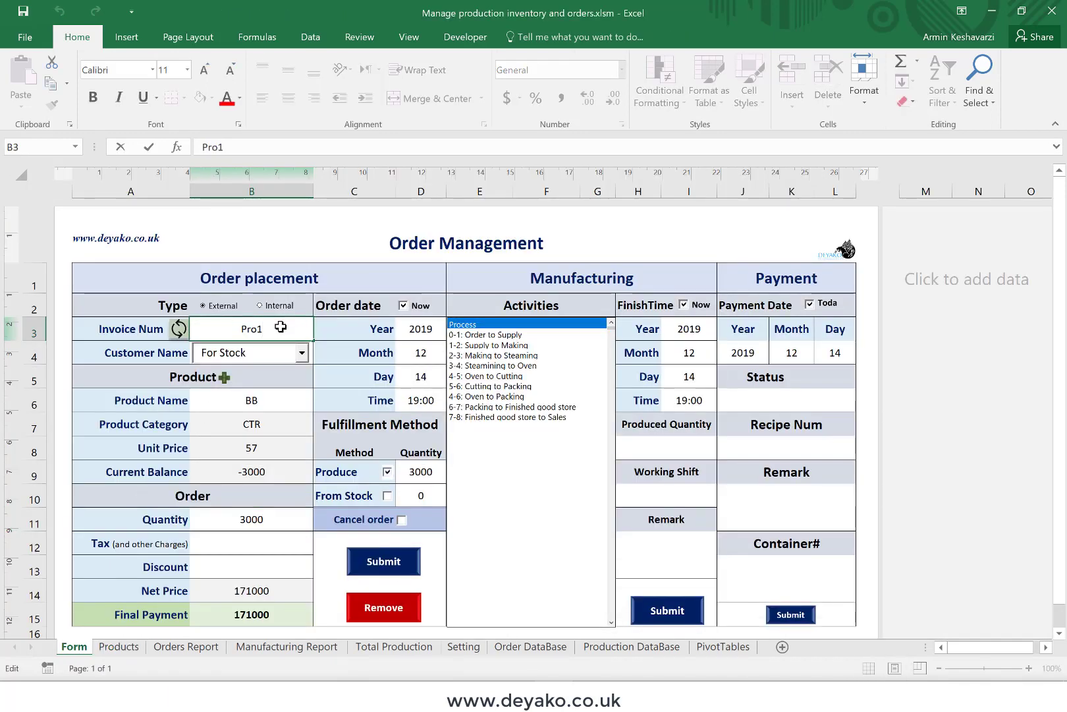
left_click(300, 400)
left_click(320, 406)
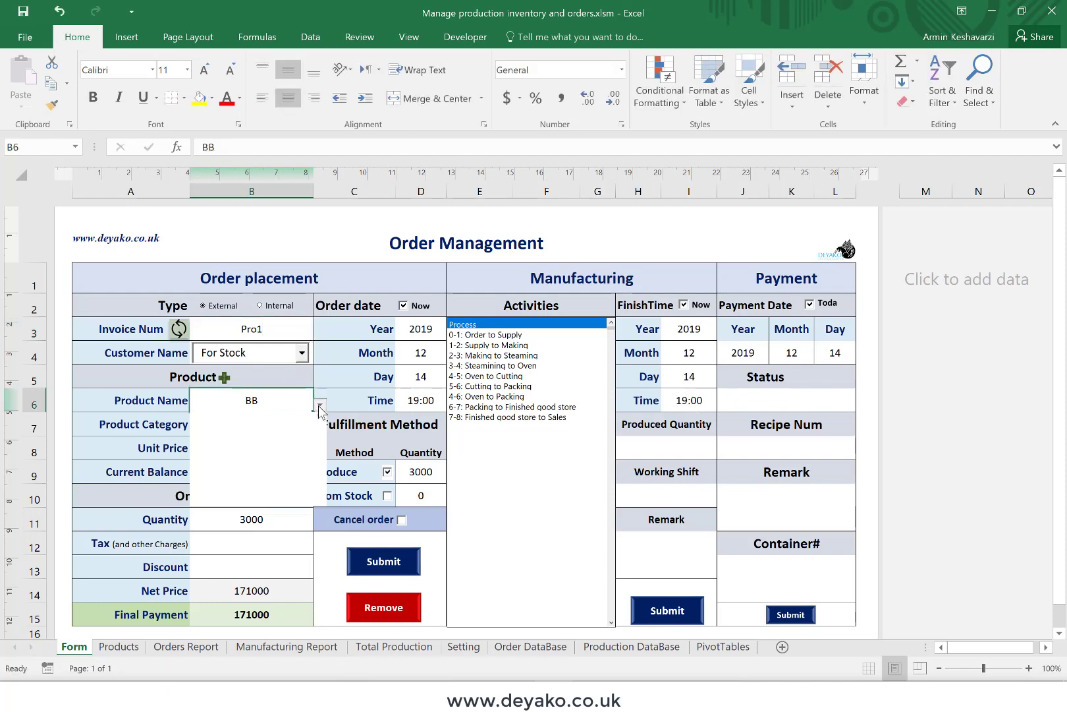
left_click(278, 427)
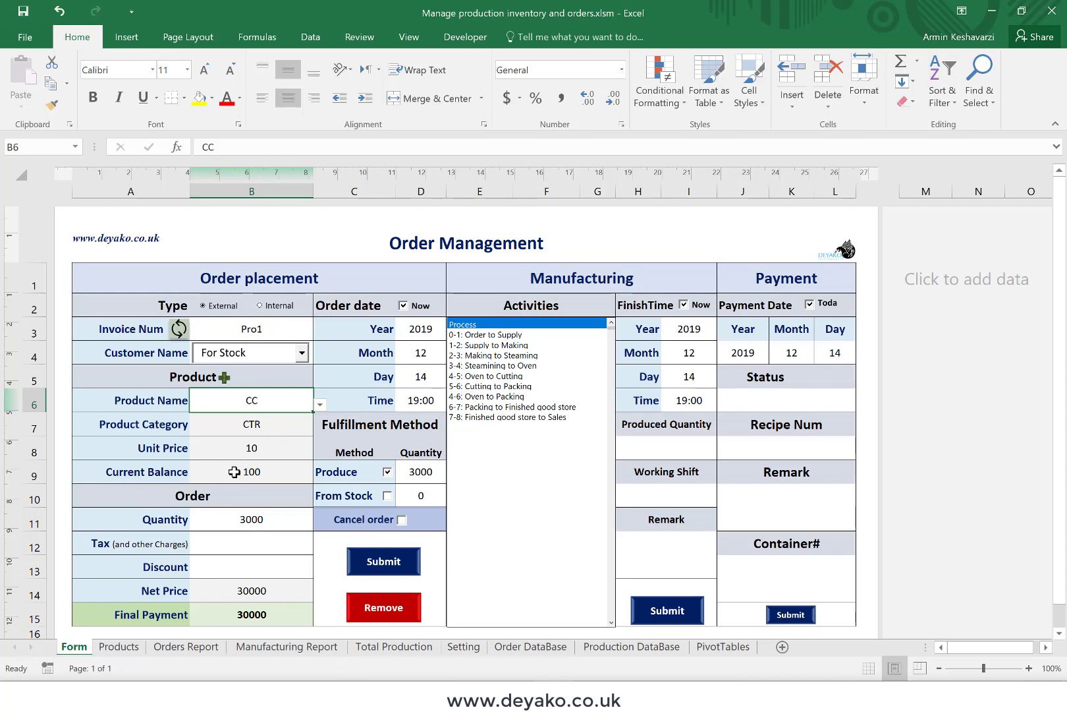
Change the order's ID to the next production number and refresh the form to clear the previous quantities
double_click(272, 328)
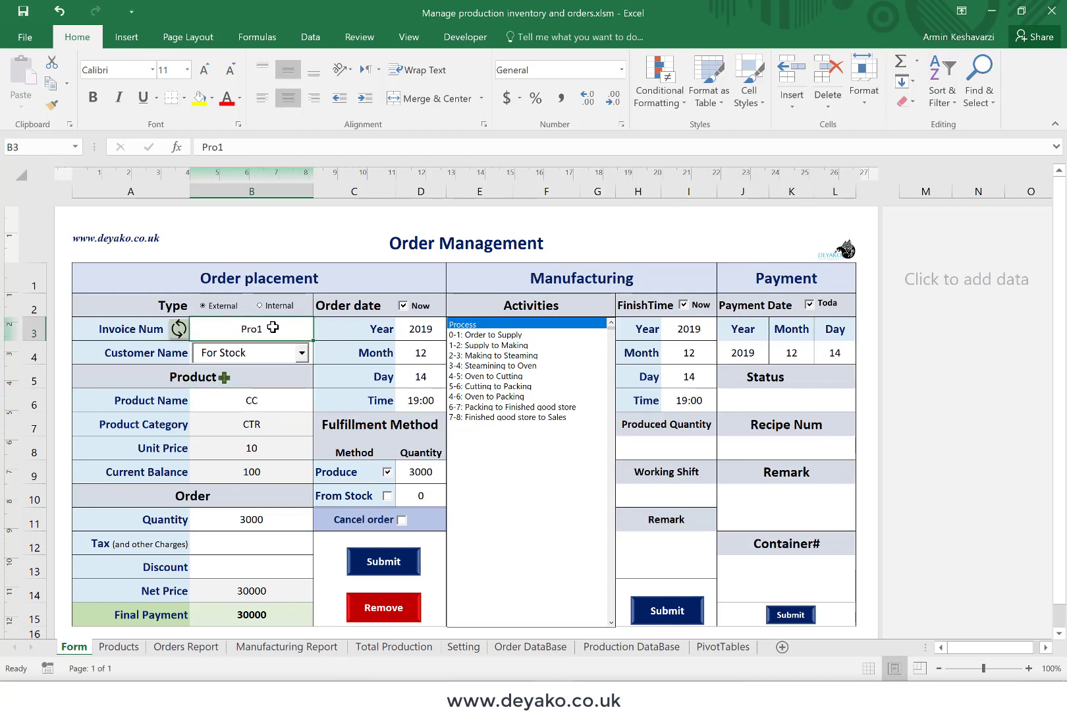
key("BackSpace")
type("2")
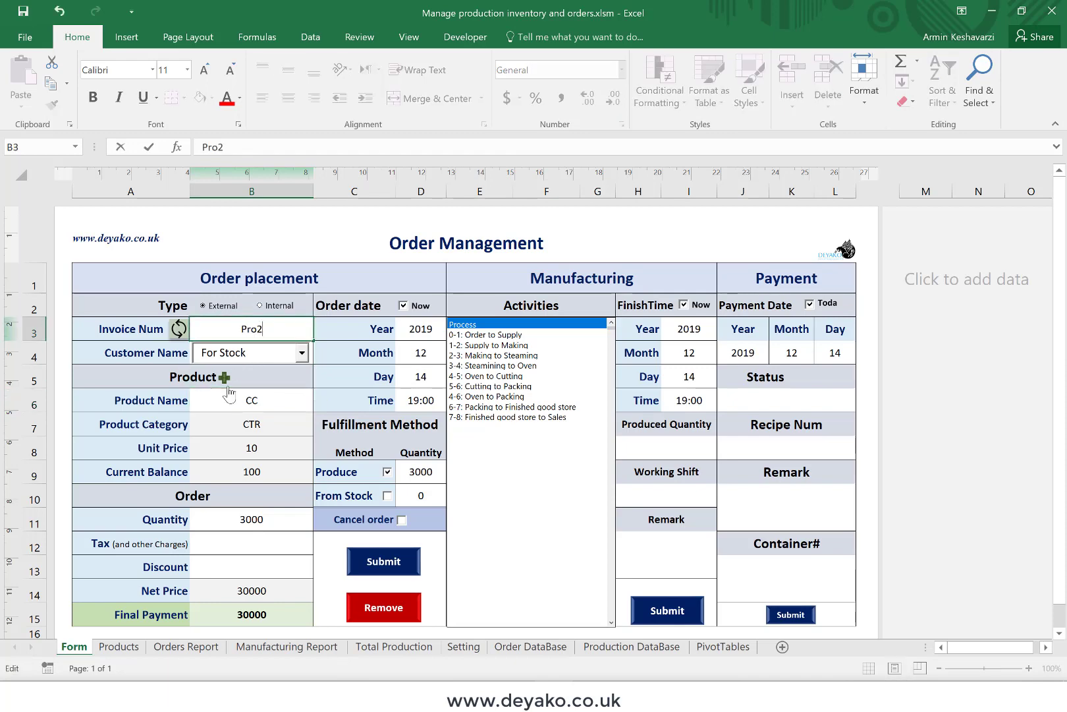
left_click(270, 307)
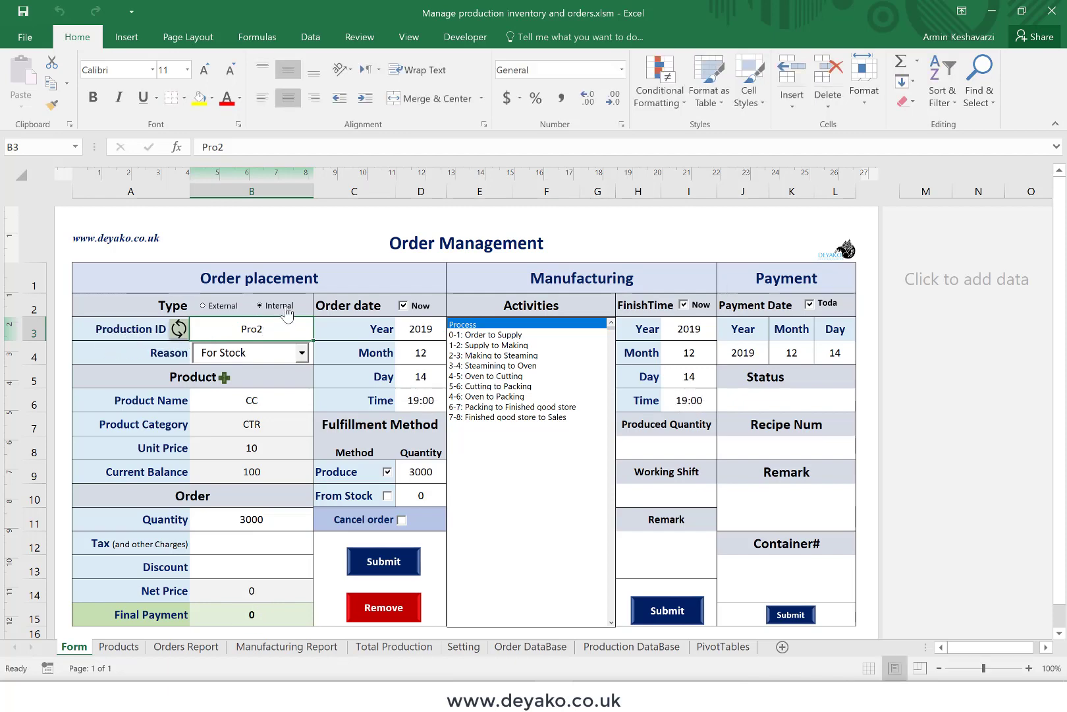
left_click(179, 329)
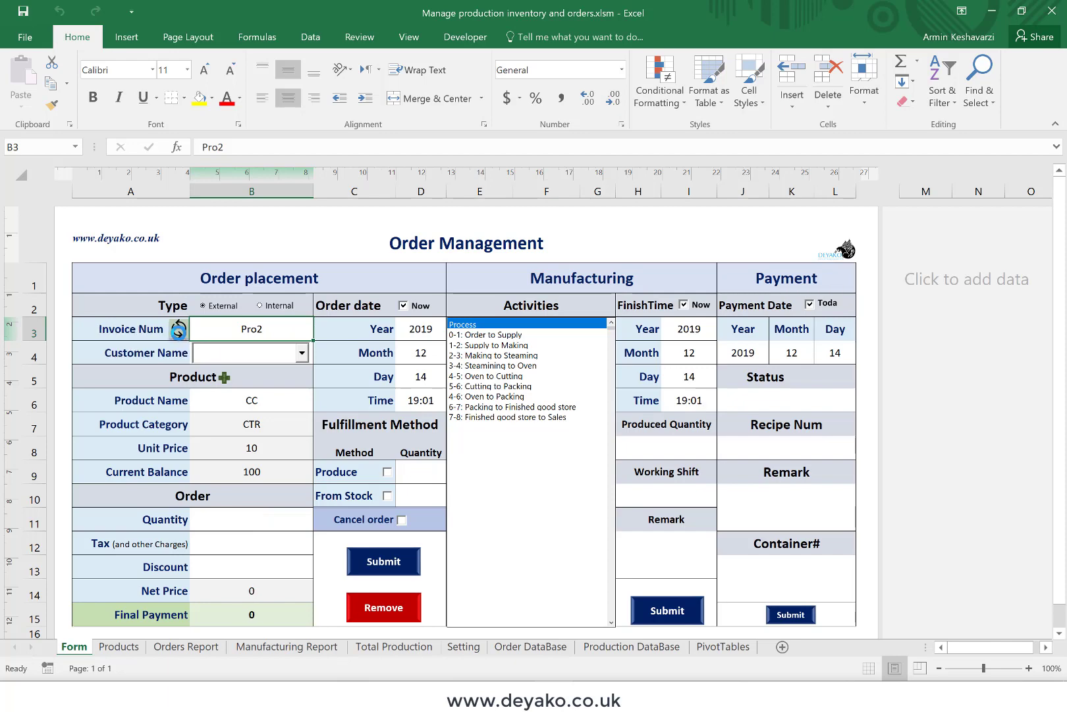
Set the CC order's reason to For Stock and its type to Internal
left_click(241, 355)
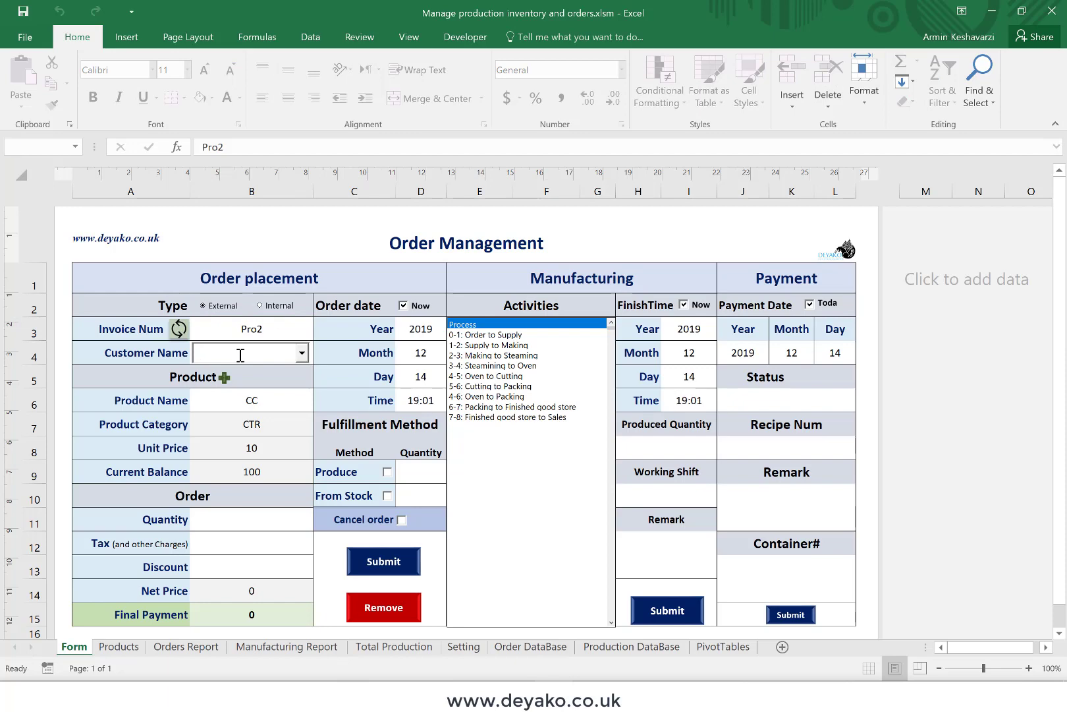
type("Fro")
key("BackSpace")
key("BackSpace")
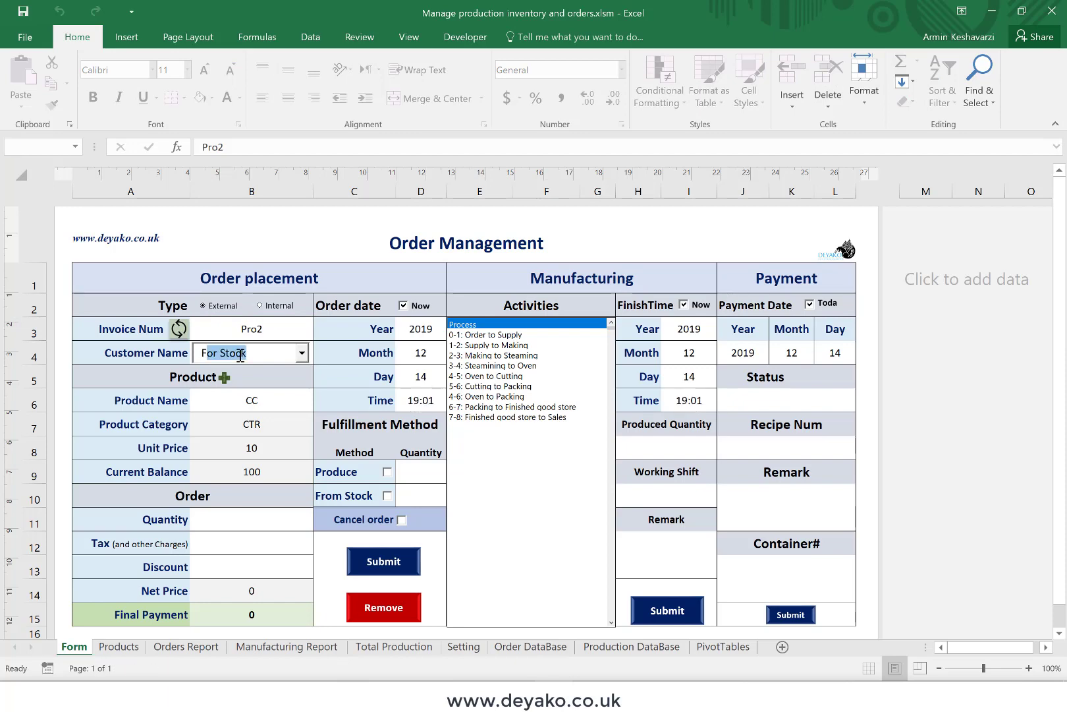
left_click(284, 309)
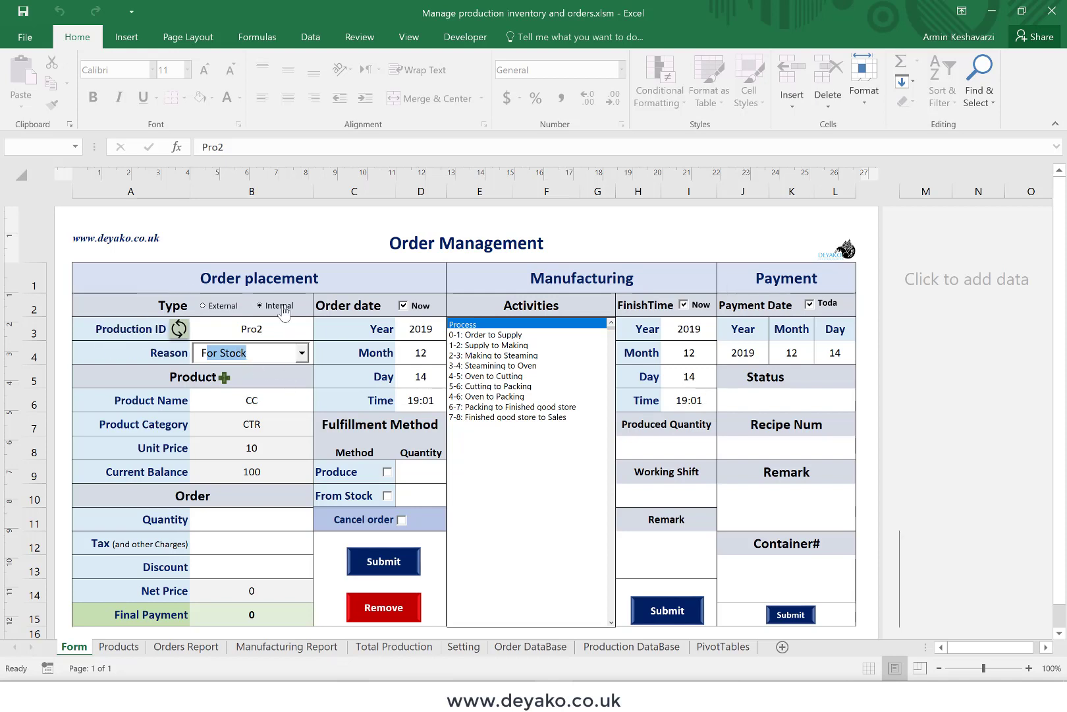
Set the CC order quantity to 10000 and choose Produce as the fulfillment method
left_click(256, 400)
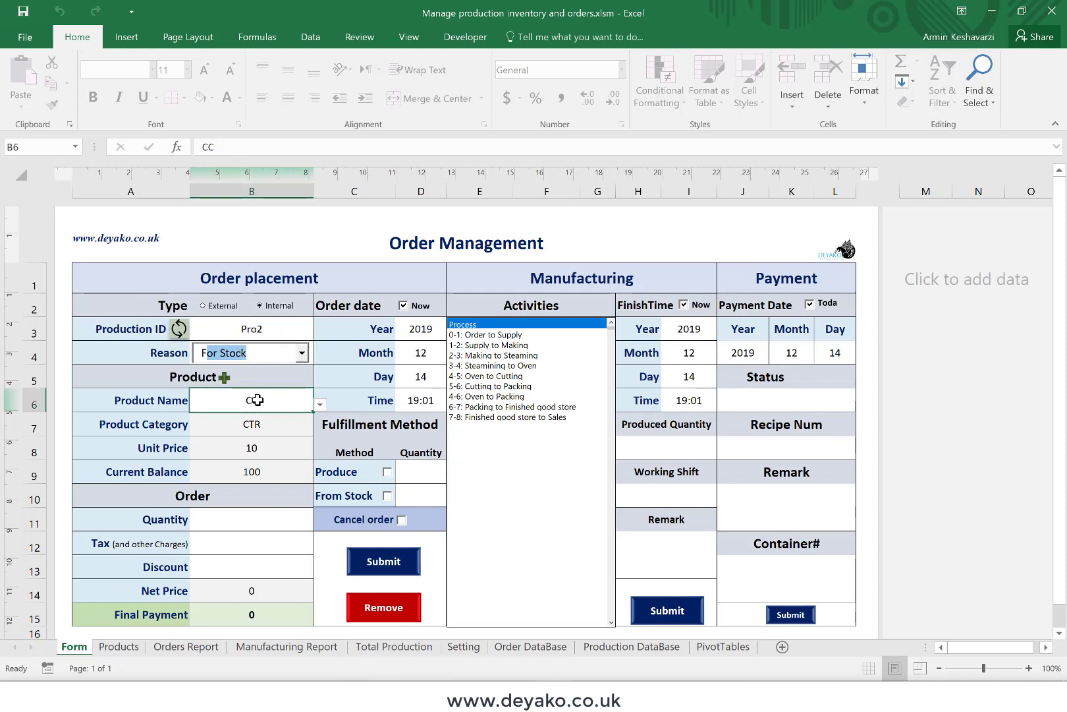
left_click(230, 513)
type("10000")
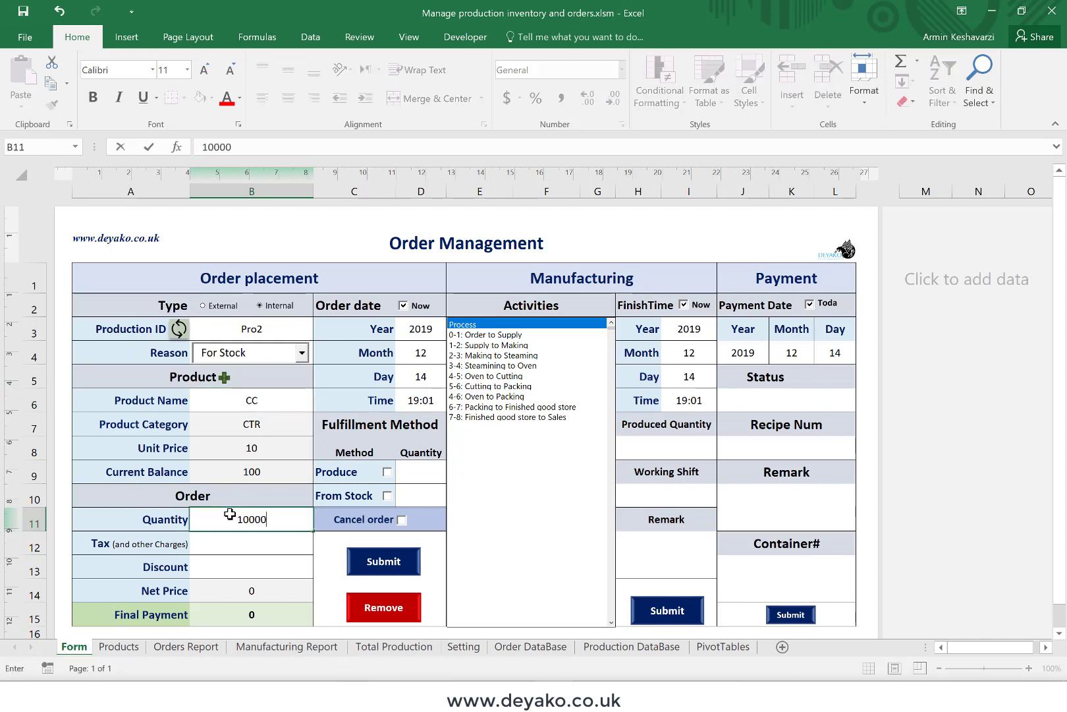
key("Return")
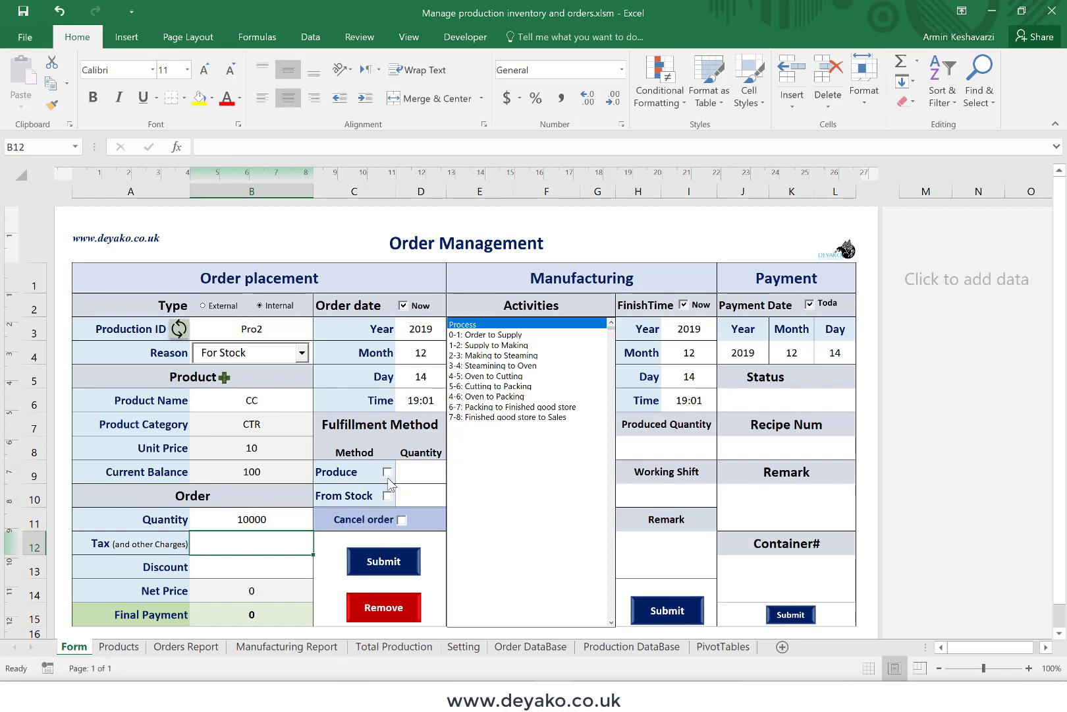
left_click(388, 477)
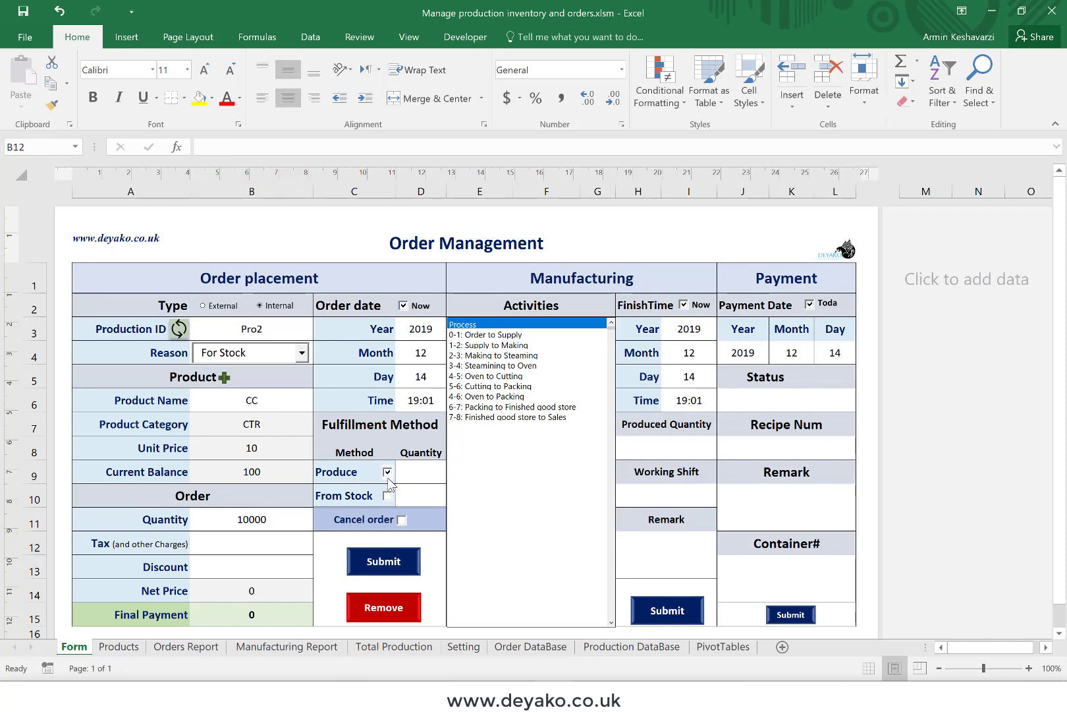
Change the CC order quantity to 9900
left_click(224, 525)
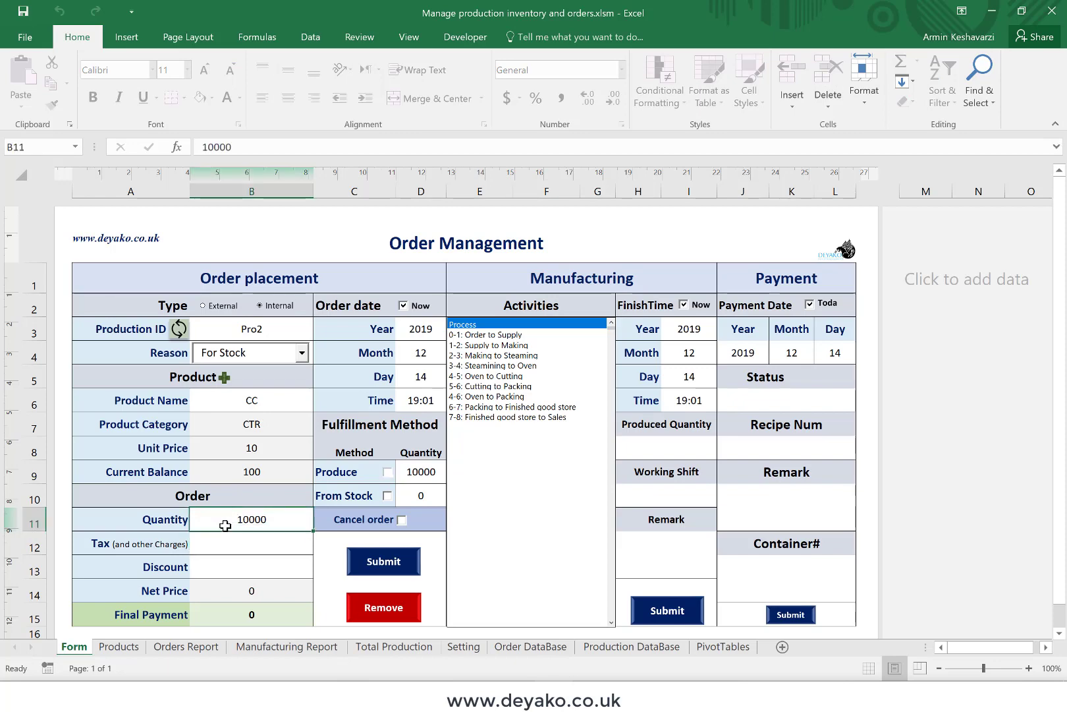
type("9")
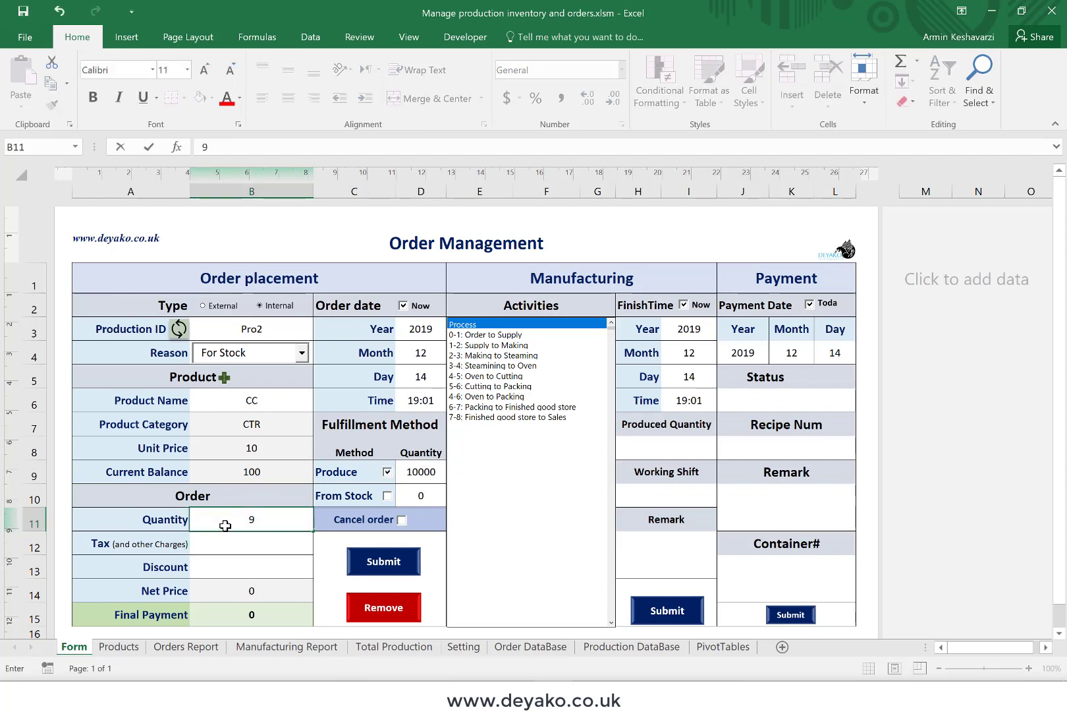
type("900")
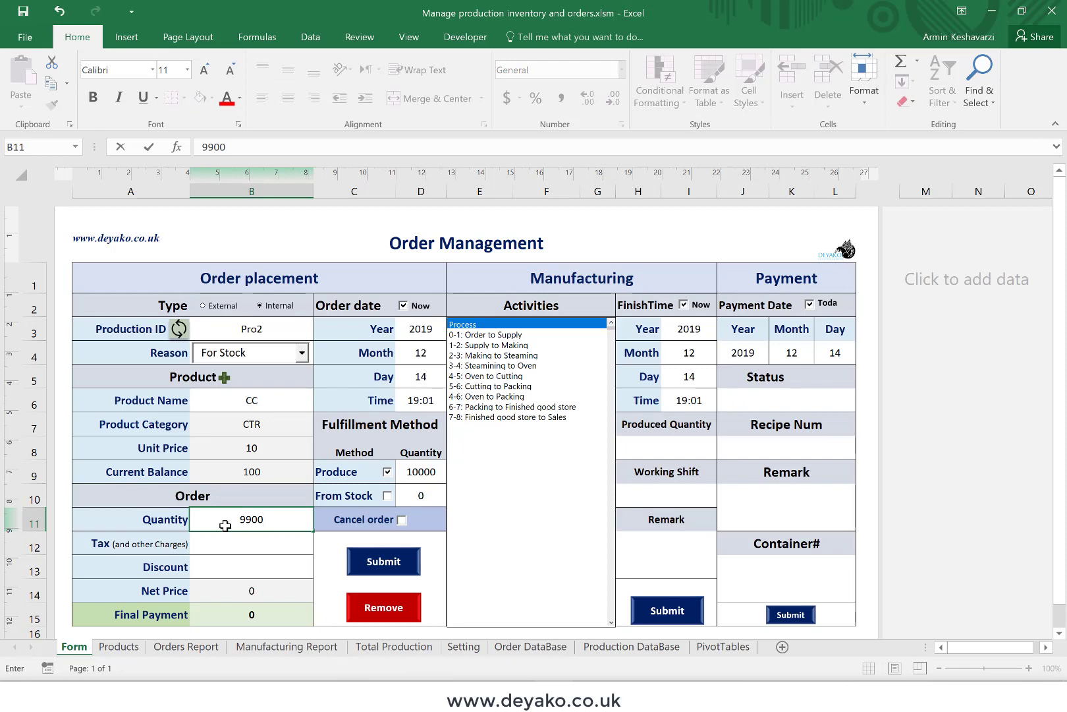
key("Return")
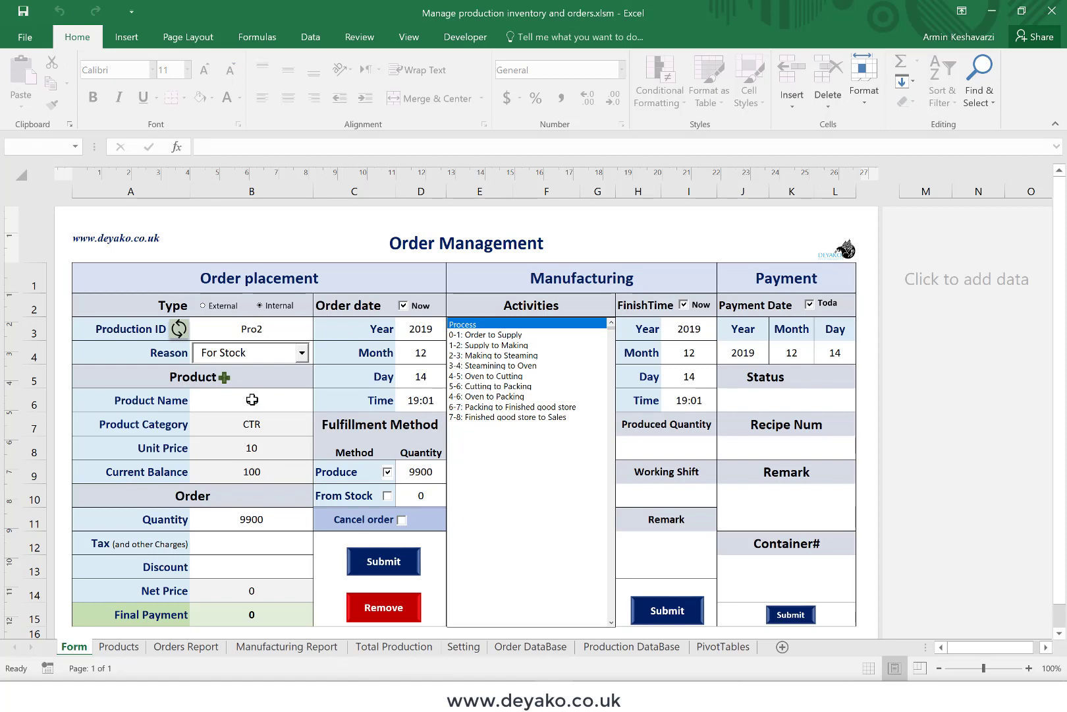
Submit the internal CC stock order and check the CC product's pending quantity on the Products sheet
left_click(385, 564)
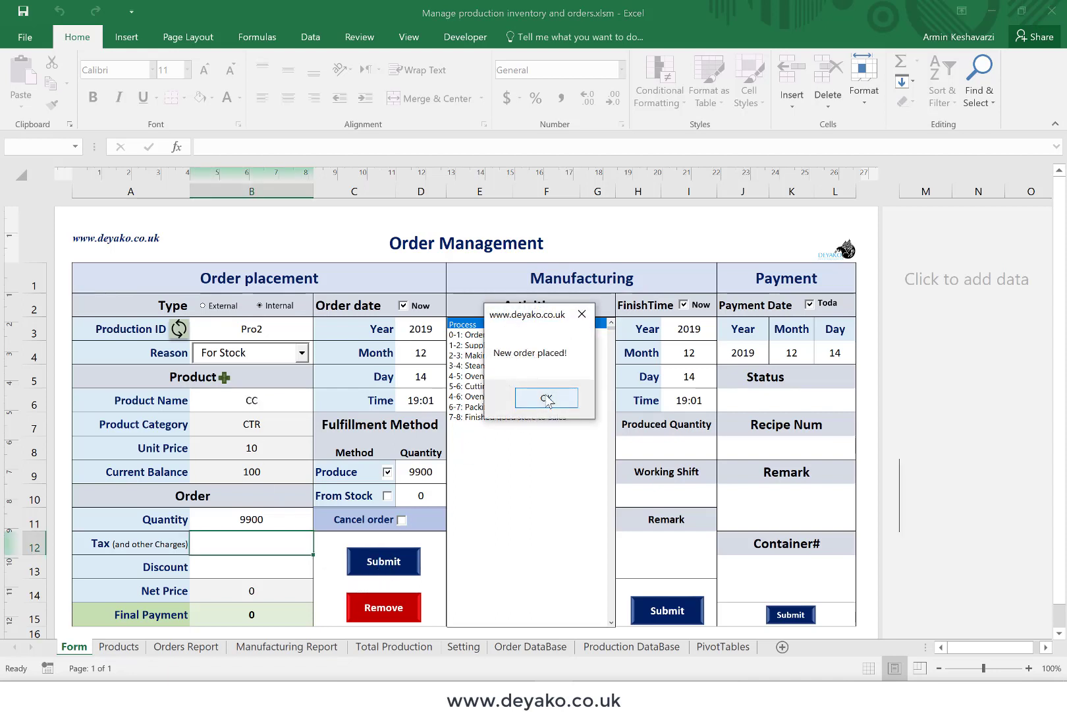
left_click(547, 398)
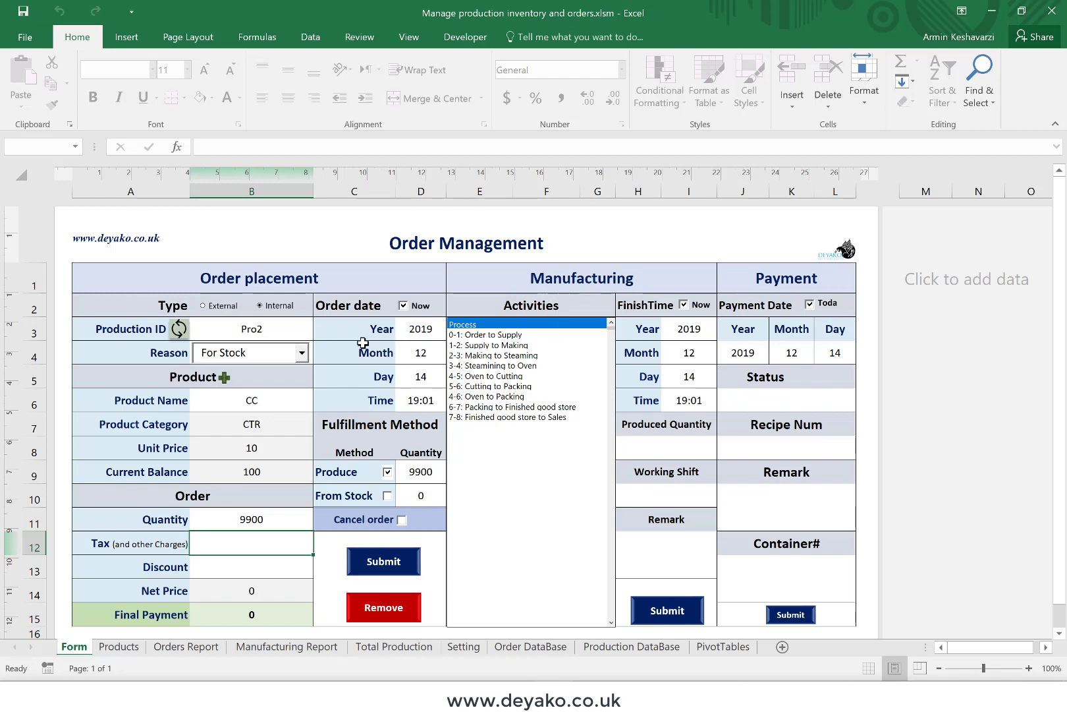
left_click(119, 646)
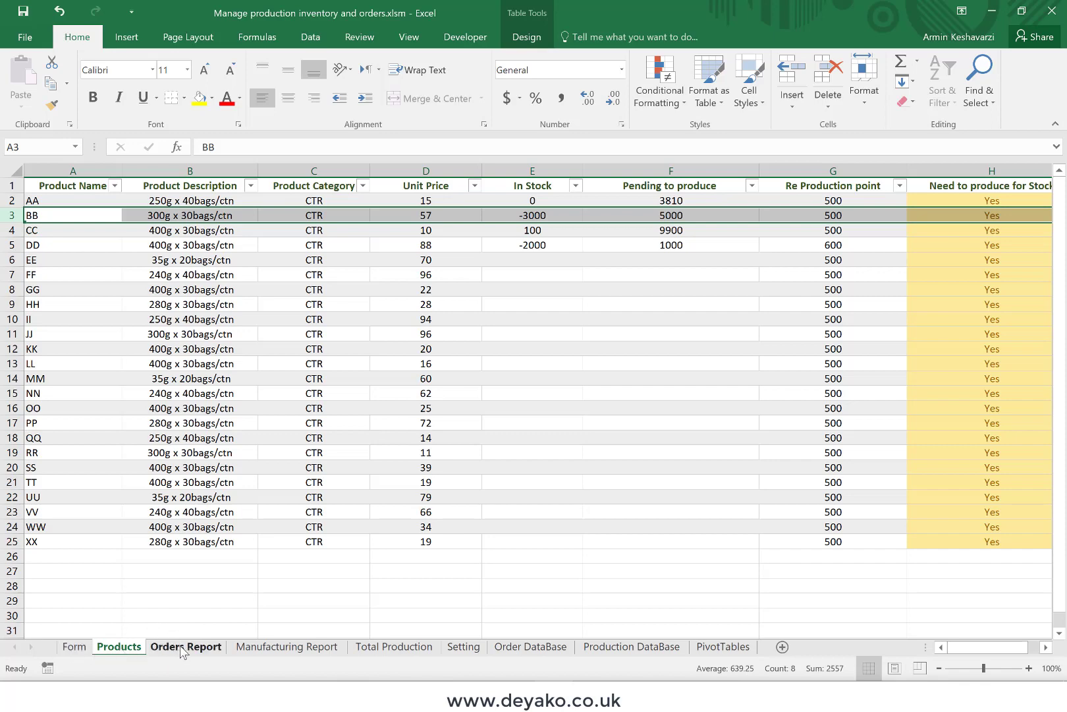
Examine the newly placed orders in the Order DataBase, from their IDs through to their SLA status
left_click(531, 646)
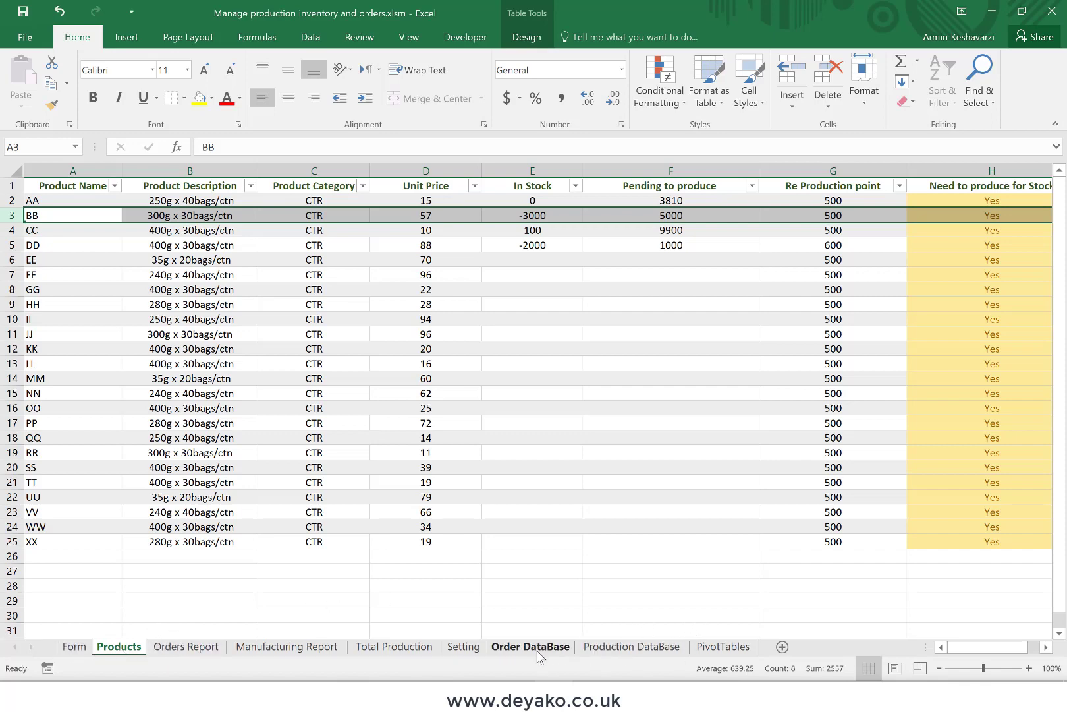
scroll(332, 563, "left", 15)
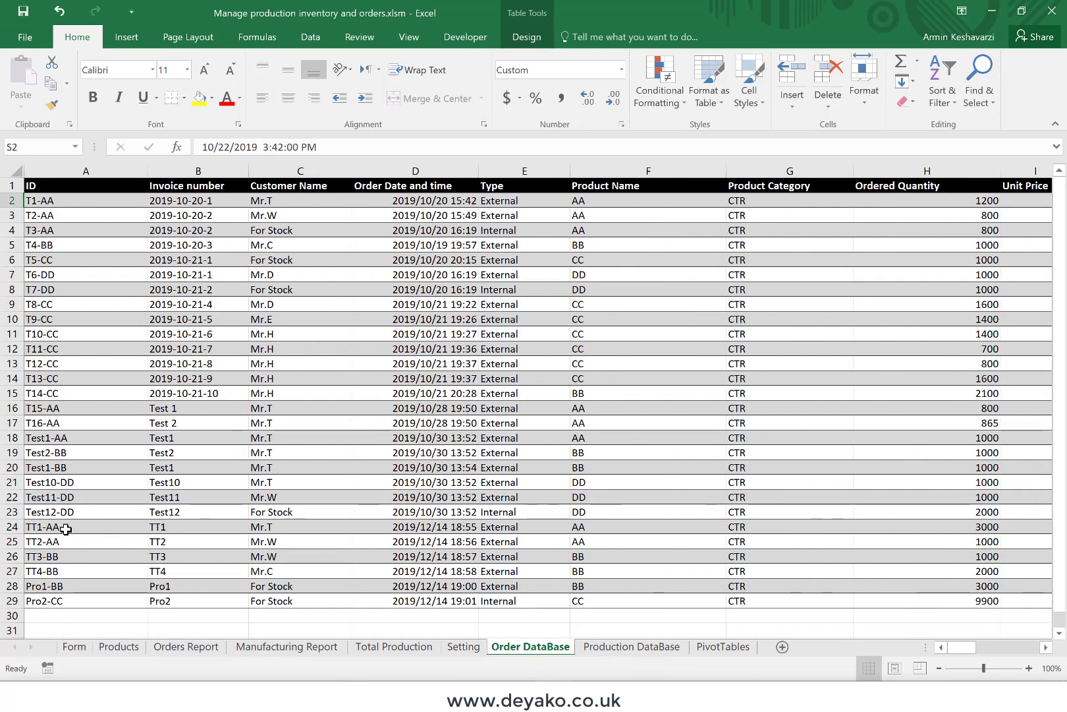
left_click_drag(71, 529, 56, 601)
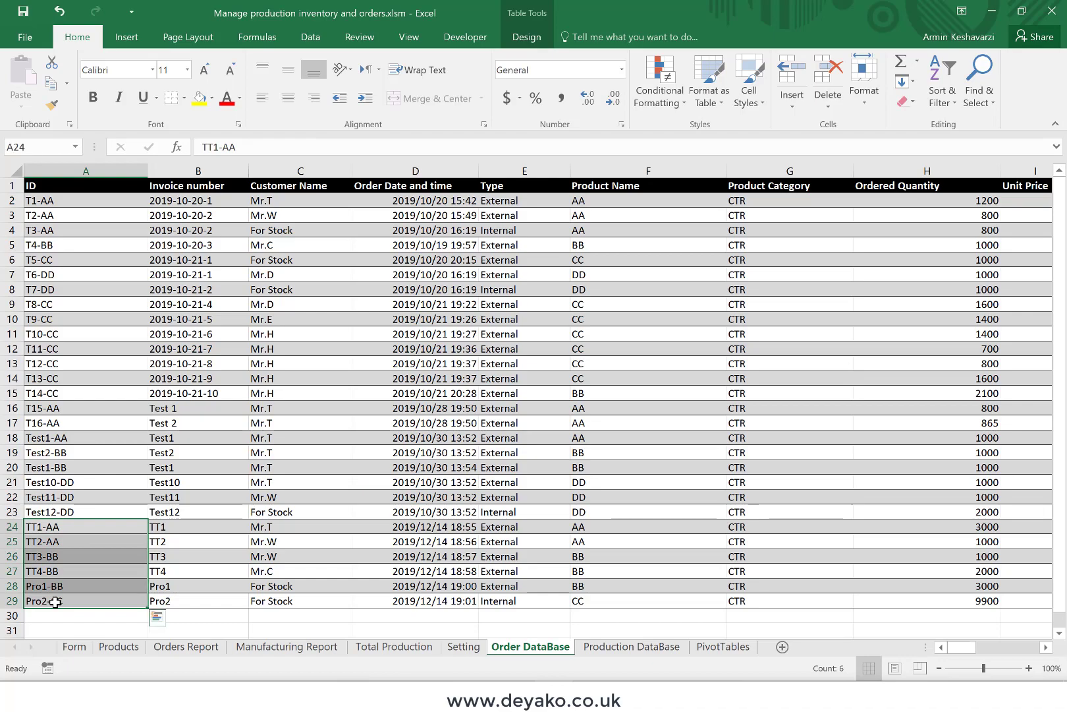
scroll(56, 601, "right", 12)
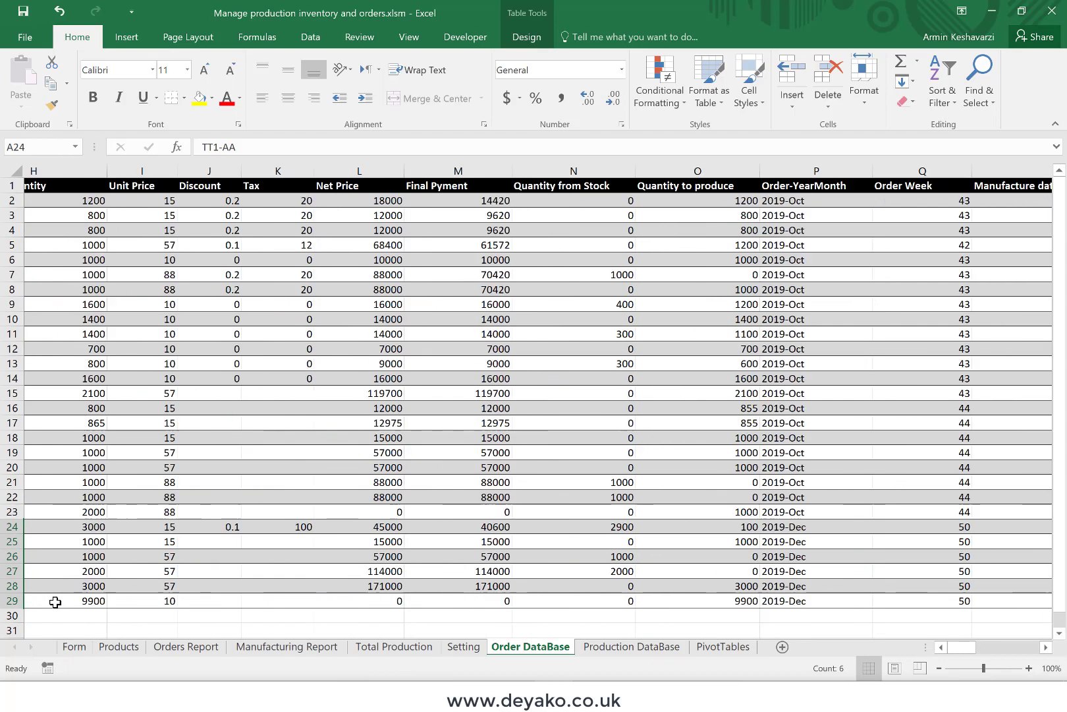
scroll(56, 601, "right", 2)
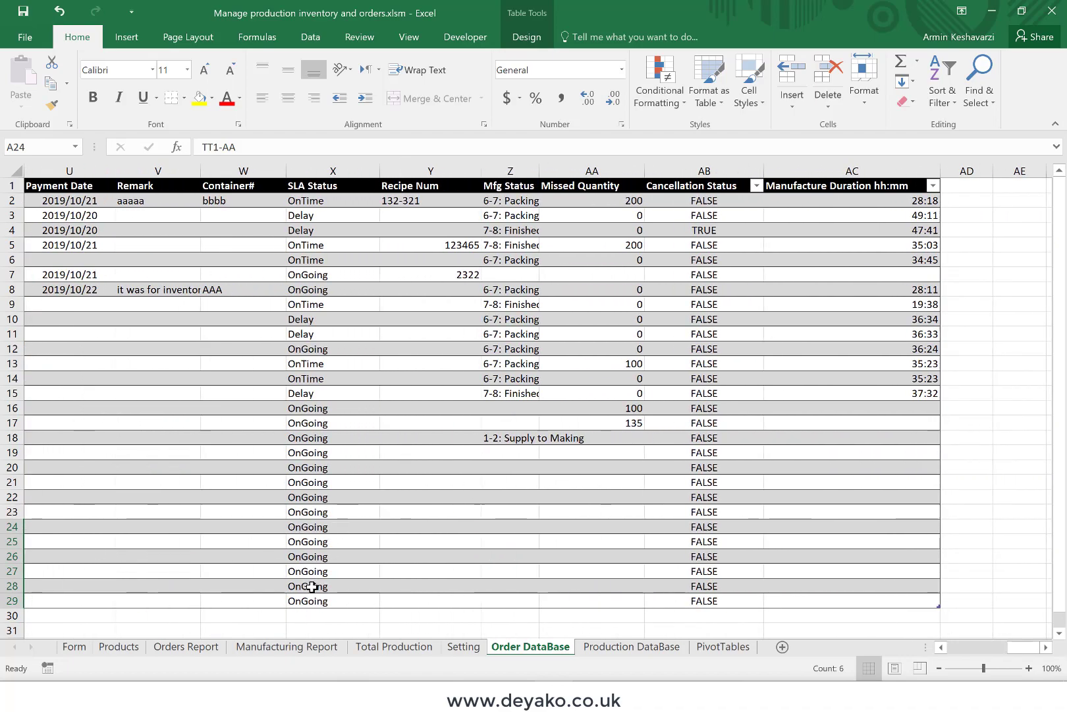
scroll(311, 585, "left", 14)
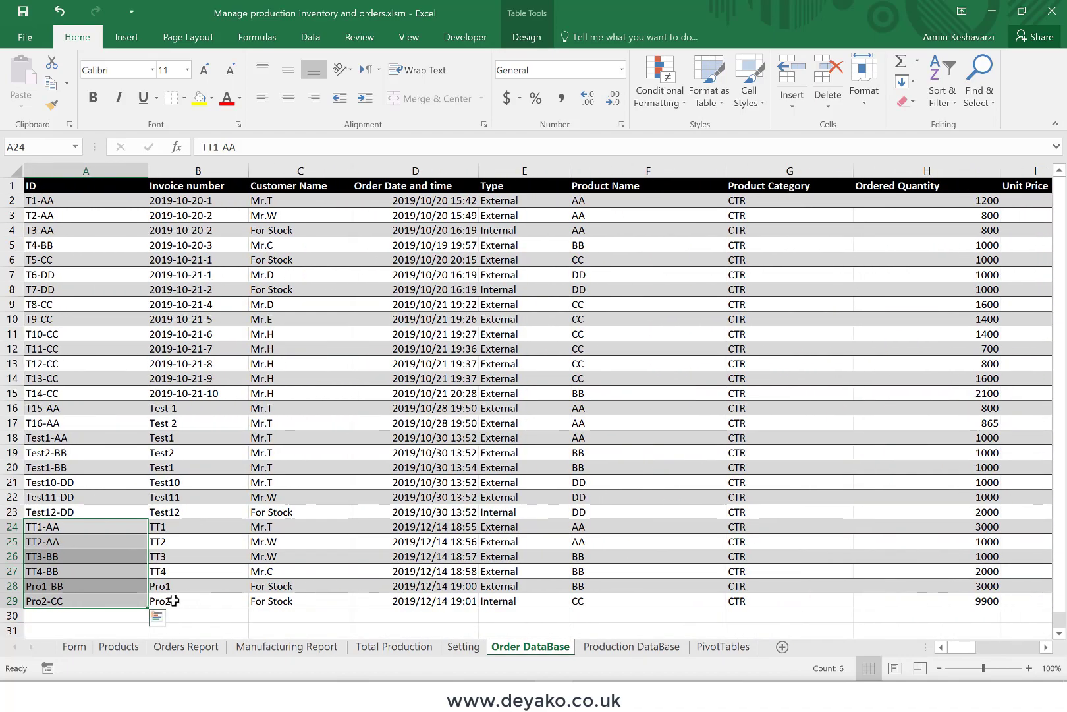
Load the first of the new external AA orders into the form by its invoice number and product name AA
left_click(74, 647)
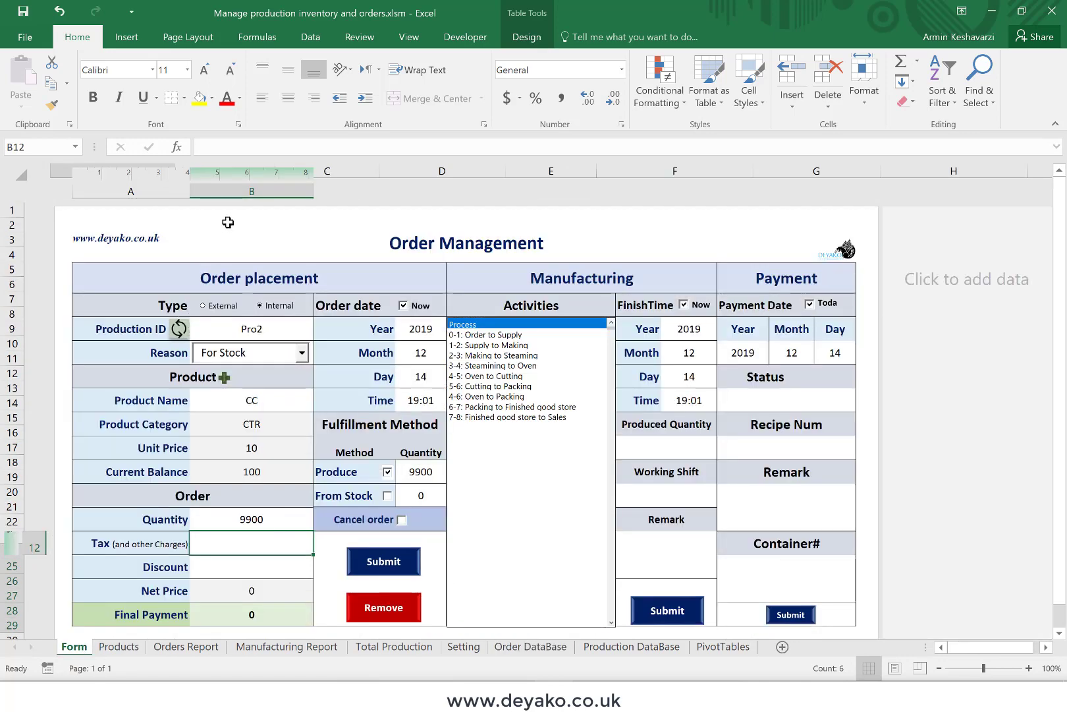
left_click(271, 326)
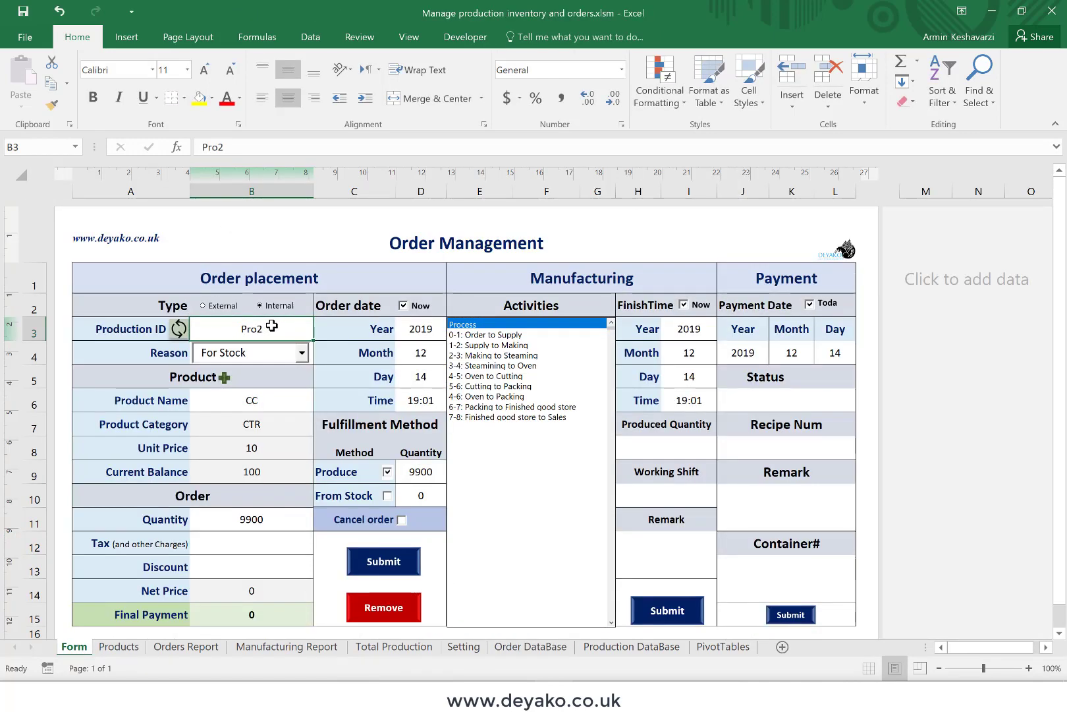
type("TT1")
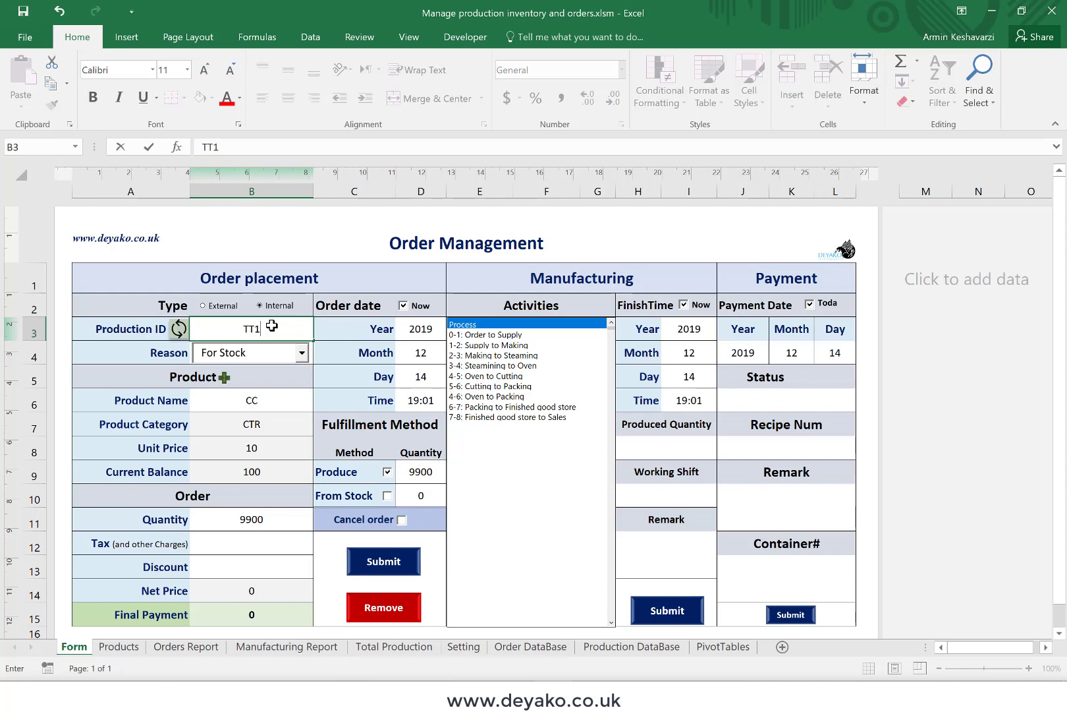
left_click(275, 396)
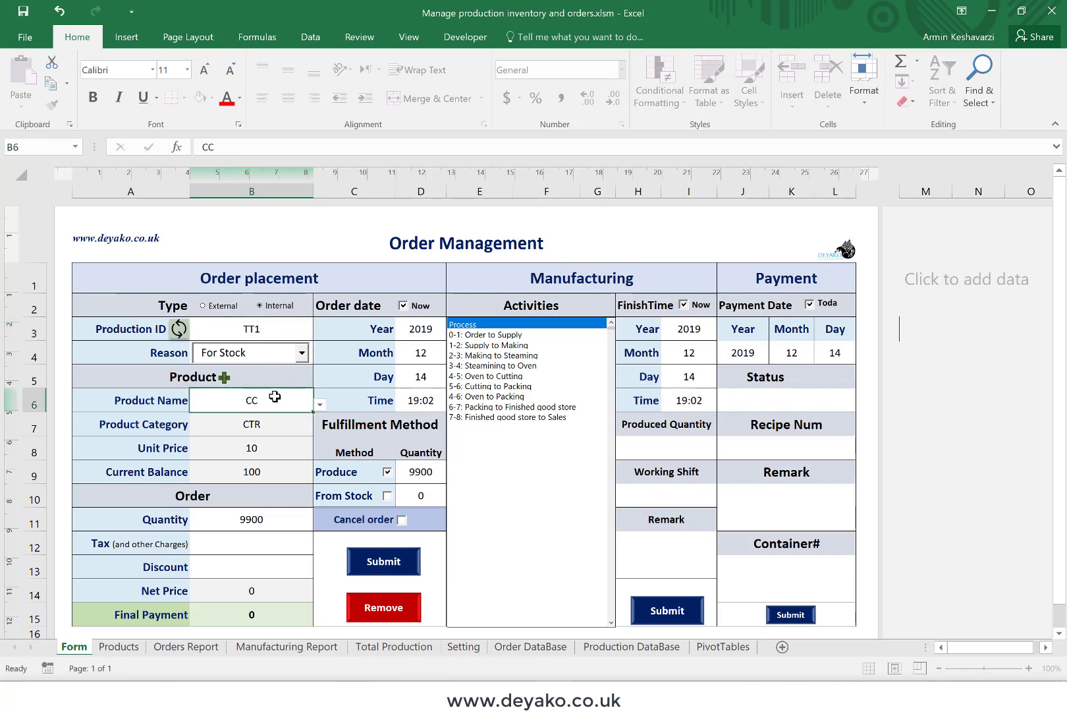
type("AA")
key("Return")
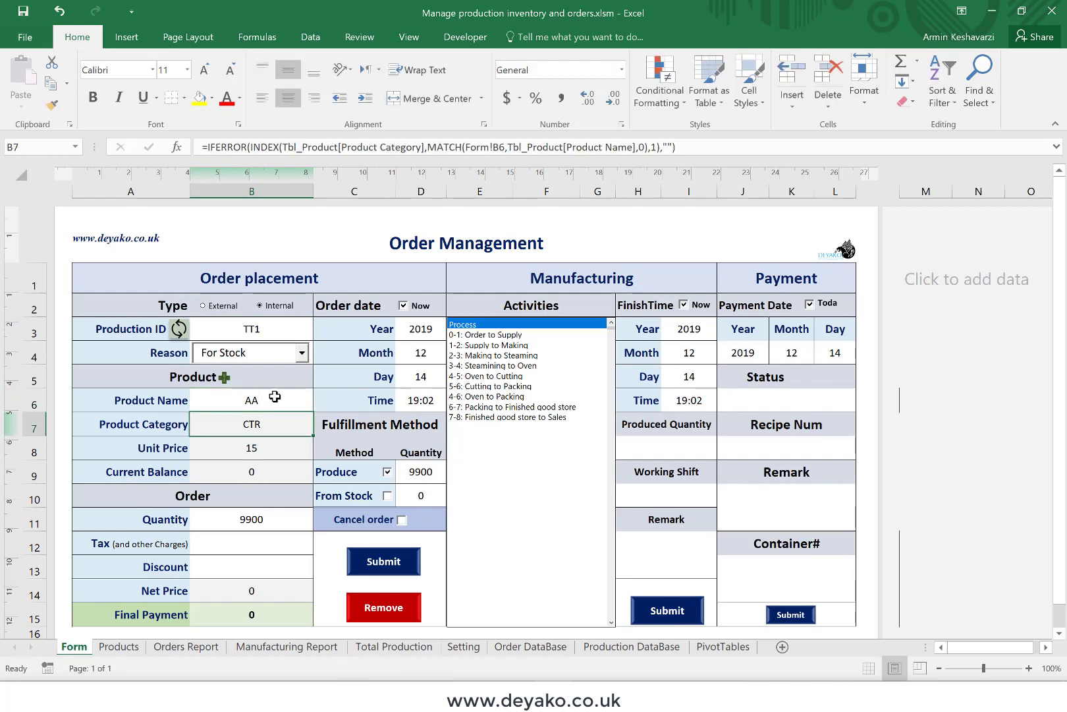
left_click(176, 329)
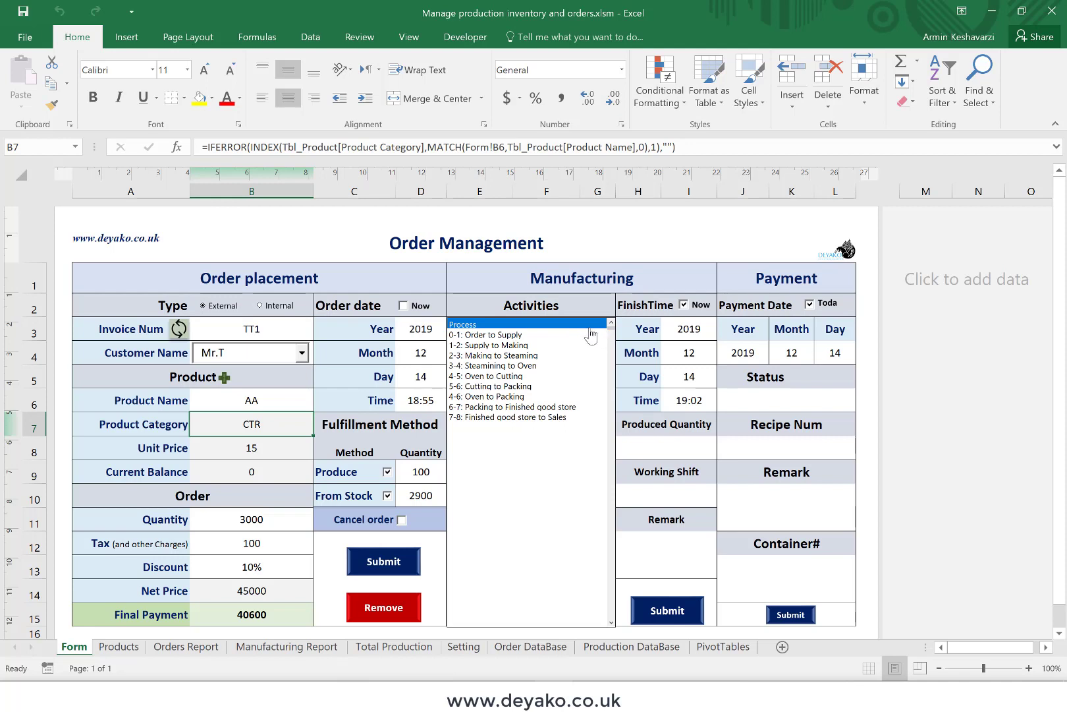
Select the 0-1: Order to Supply activity and set its finish to day 15 at 10:00
left_click(515, 335)
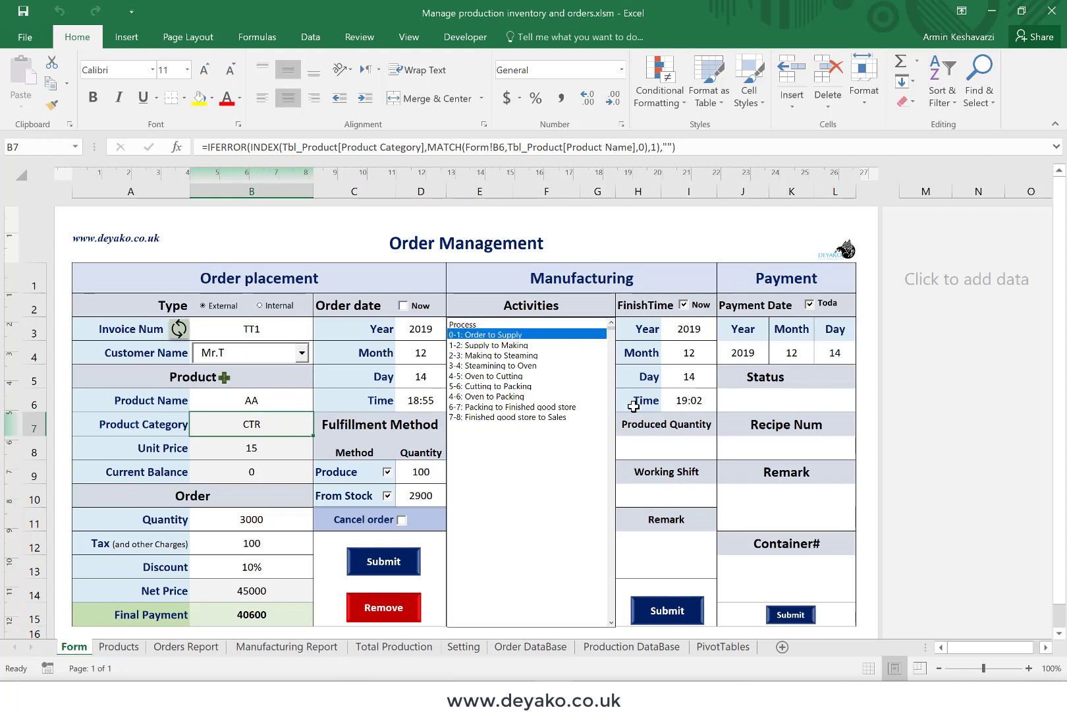
left_click(704, 381)
type("15")
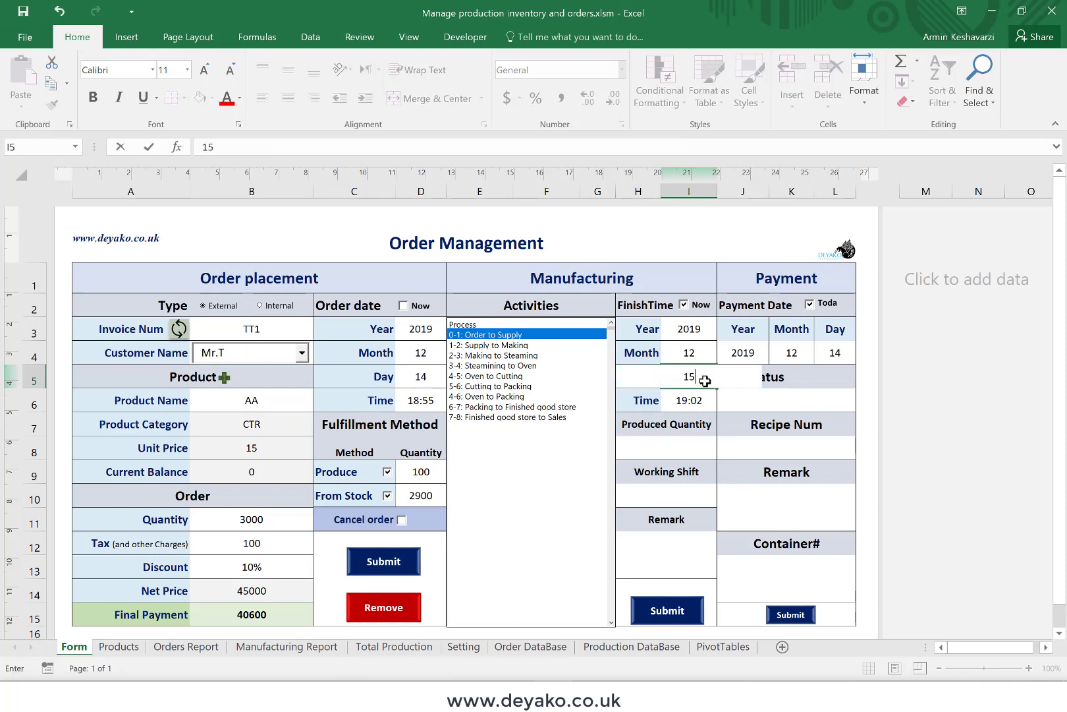
key("Return")
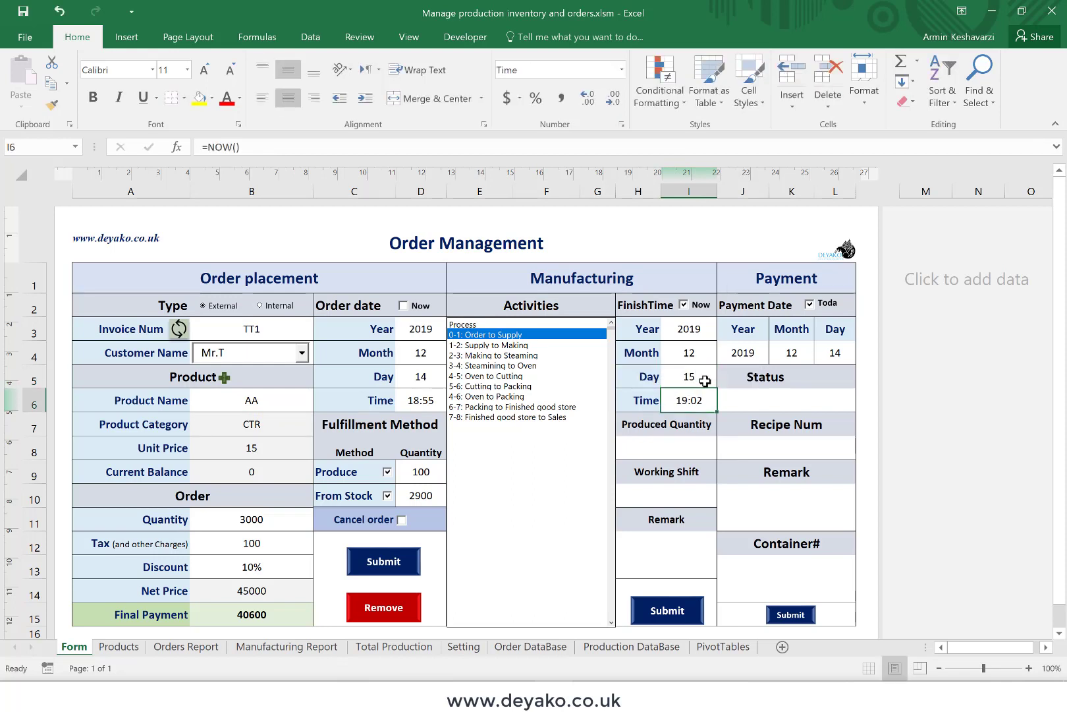
type("10:00")
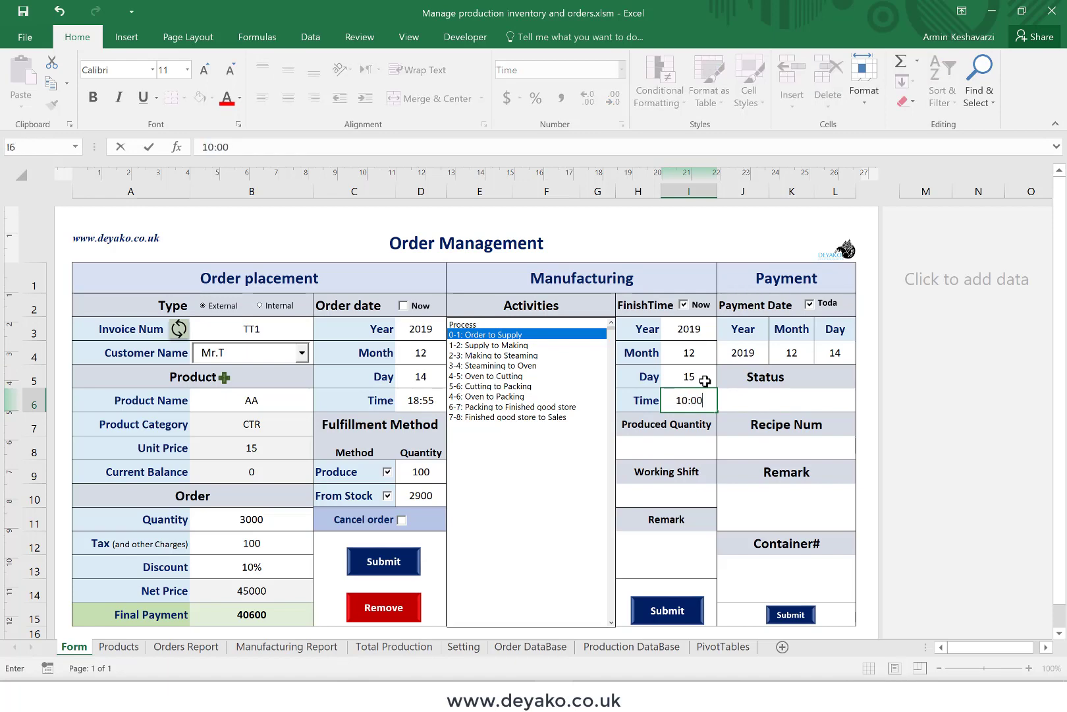
key("Return")
Set the activity's produced quantity to 100 and its working shift to Day
left_click(682, 449)
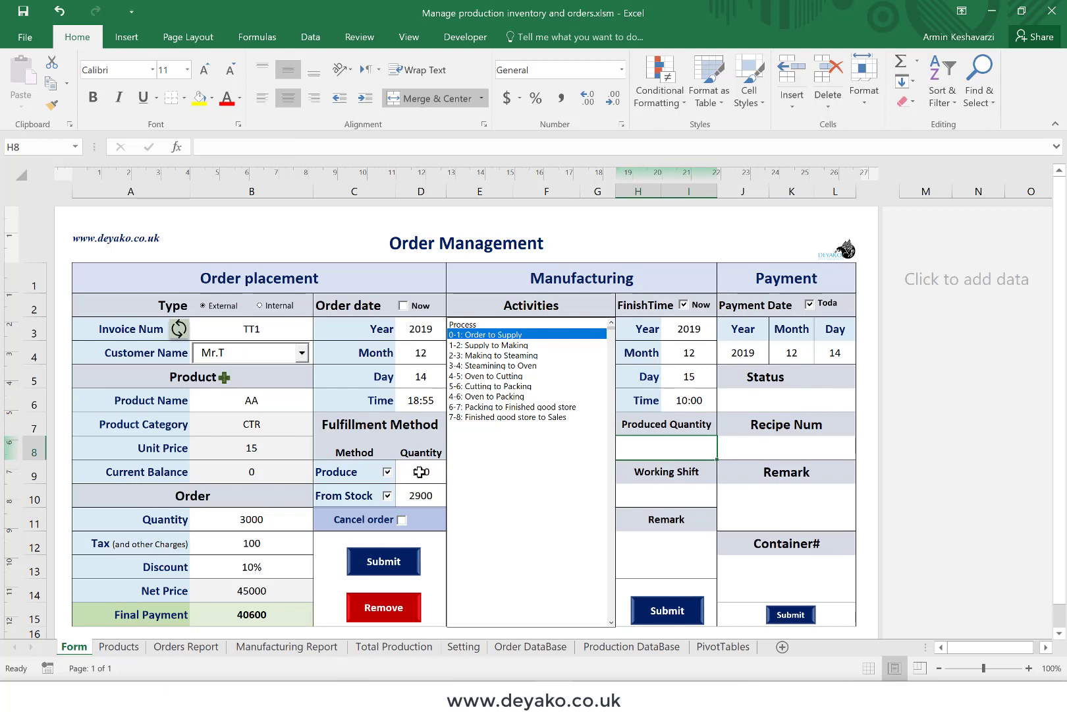
type("100")
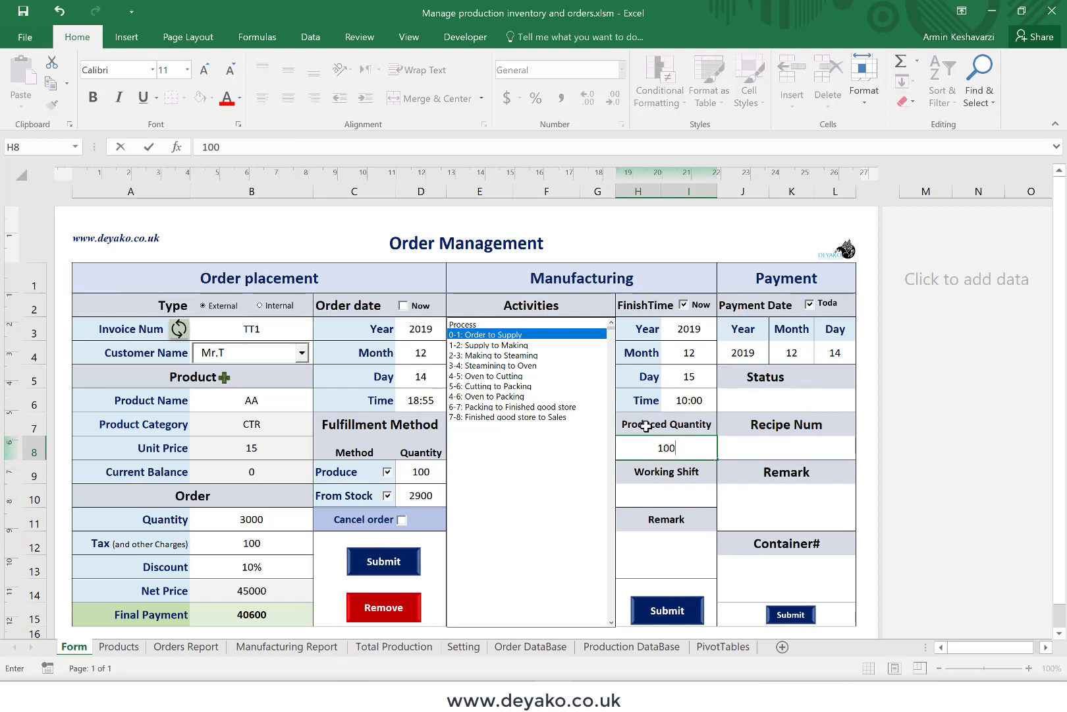
key("Return")
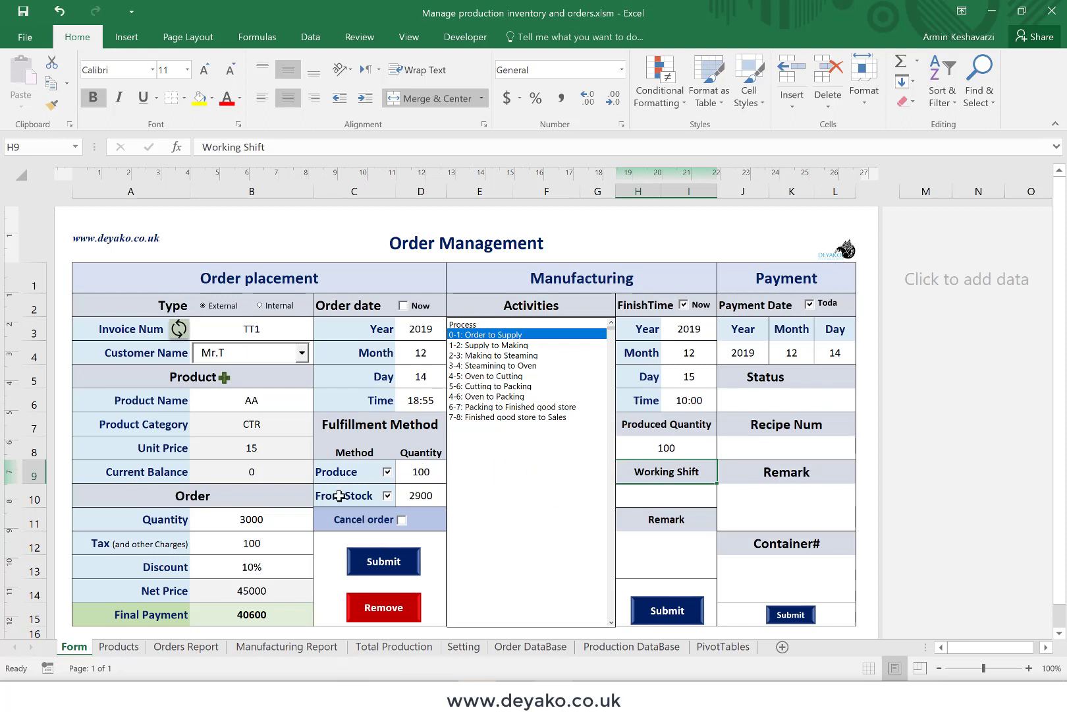
left_click(662, 494)
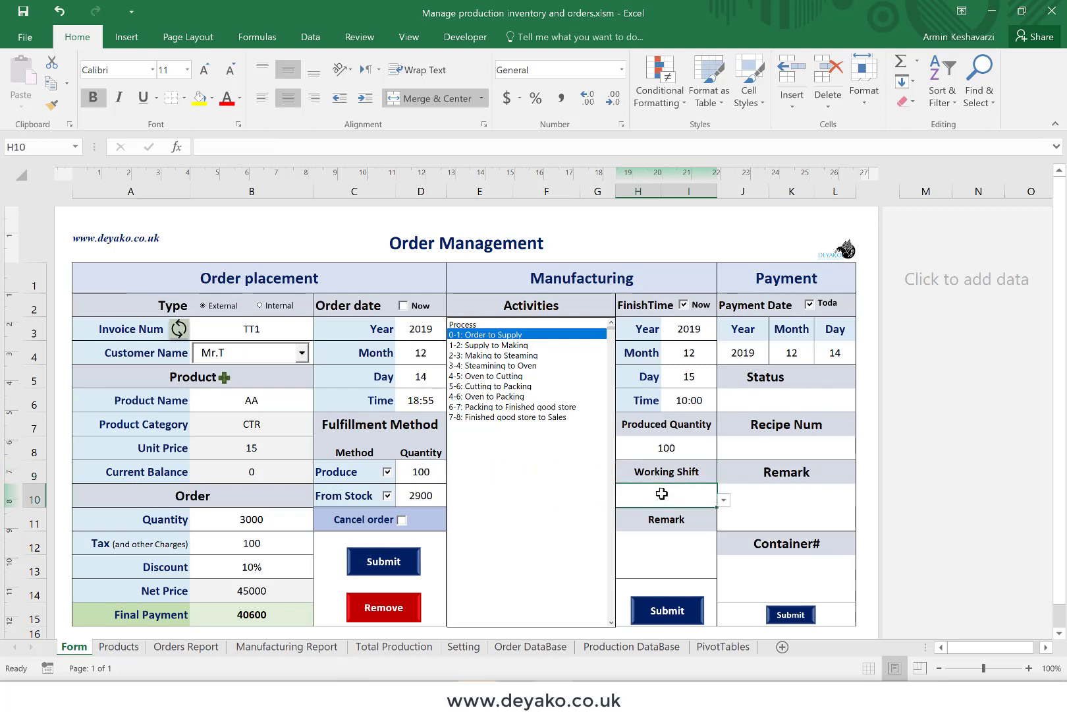
left_click(723, 499)
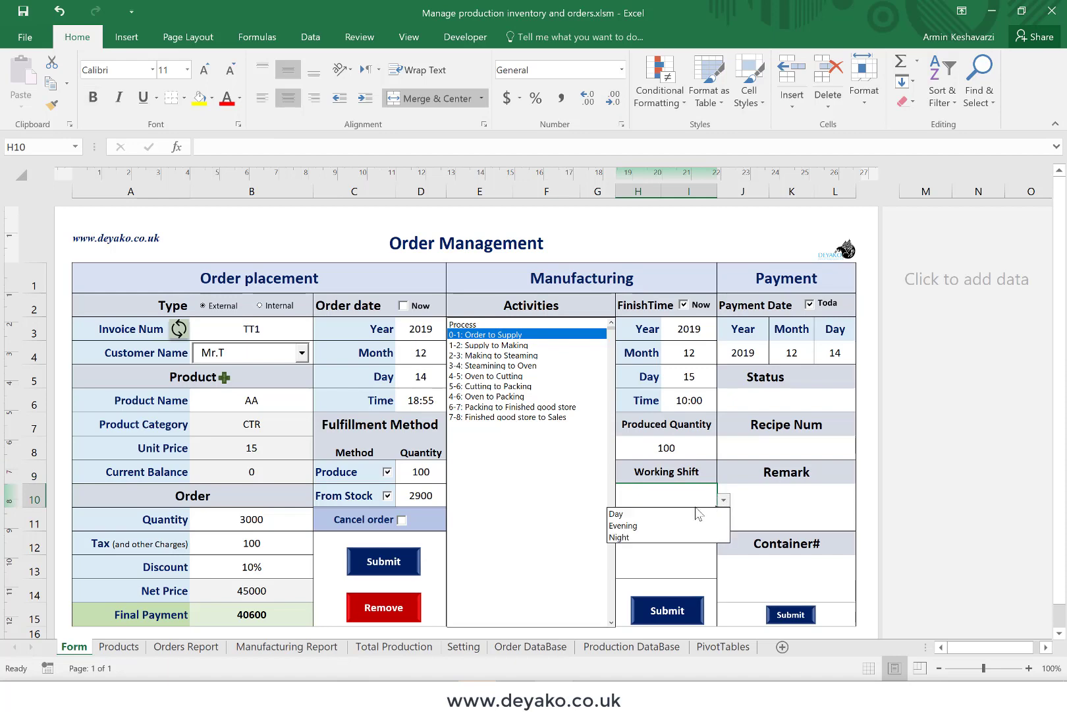
left_click(693, 513)
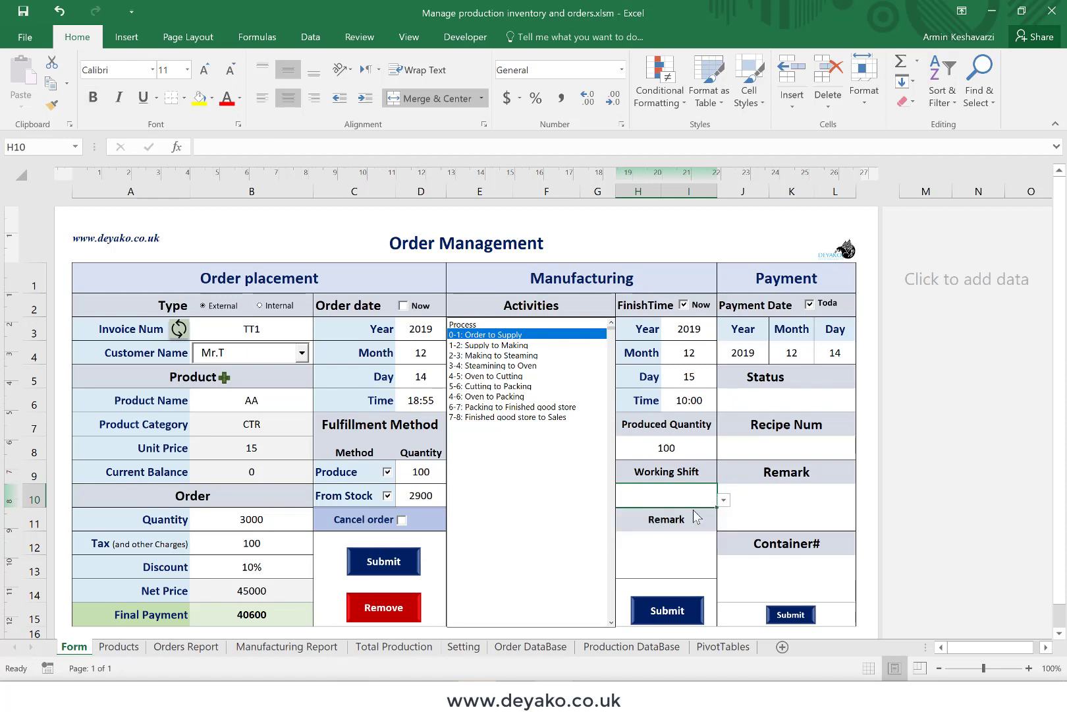
Add the remark "ssss" to the Order to Supply activity and submit it
left_click(657, 542)
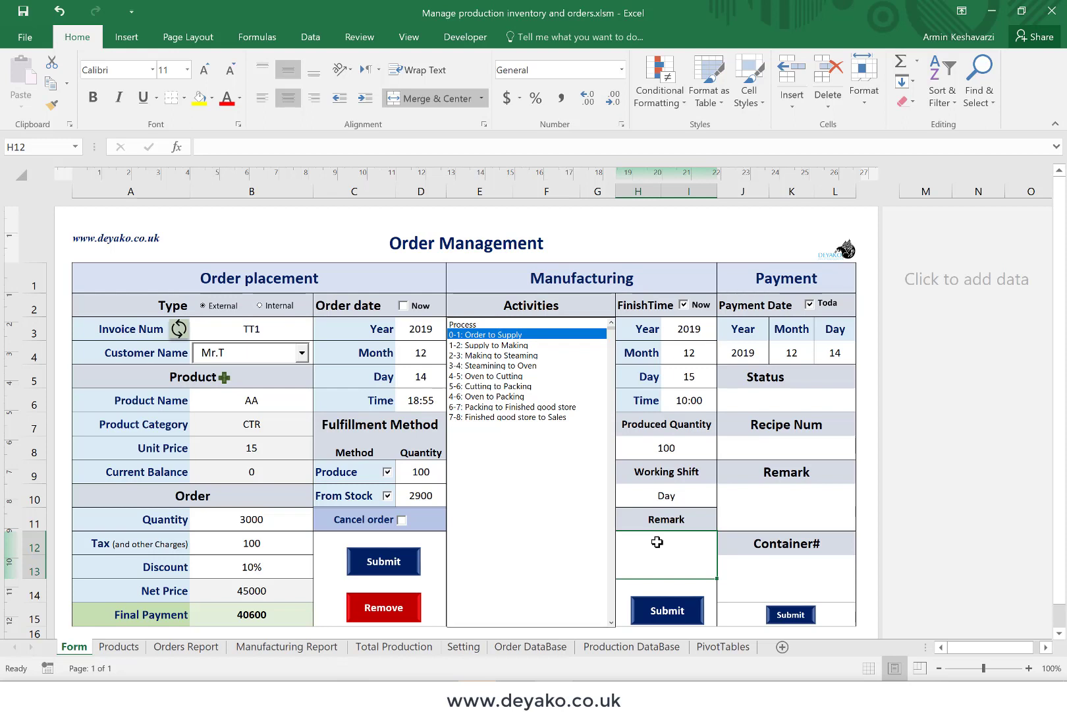
type("ssss")
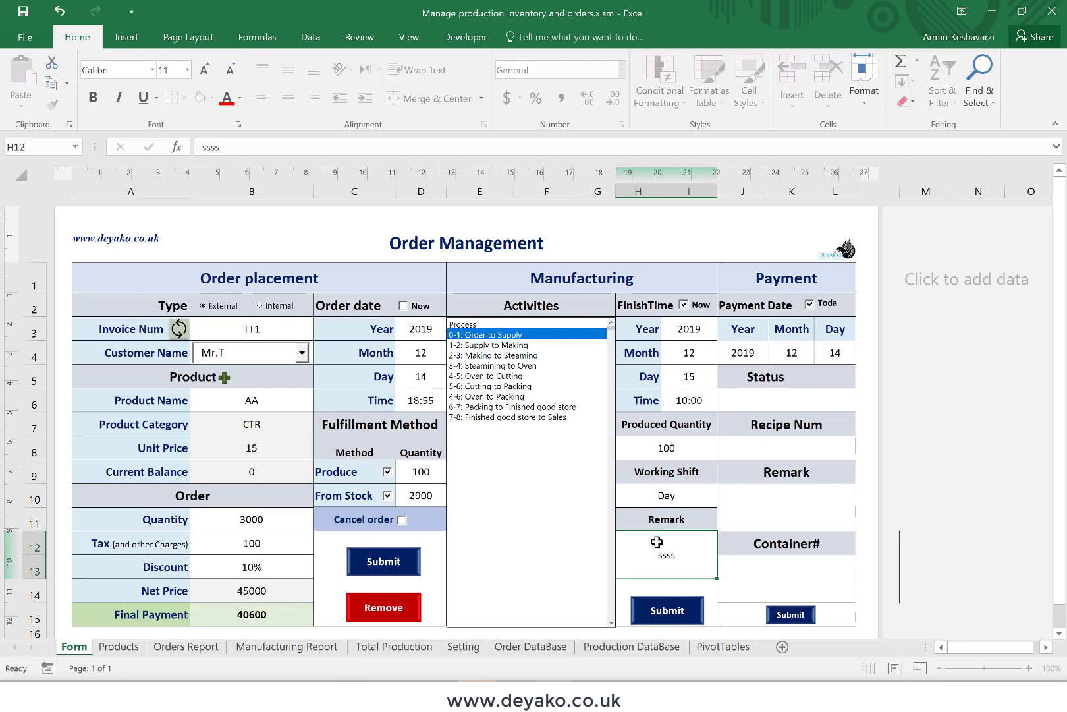
key("Return")
left_click(668, 602)
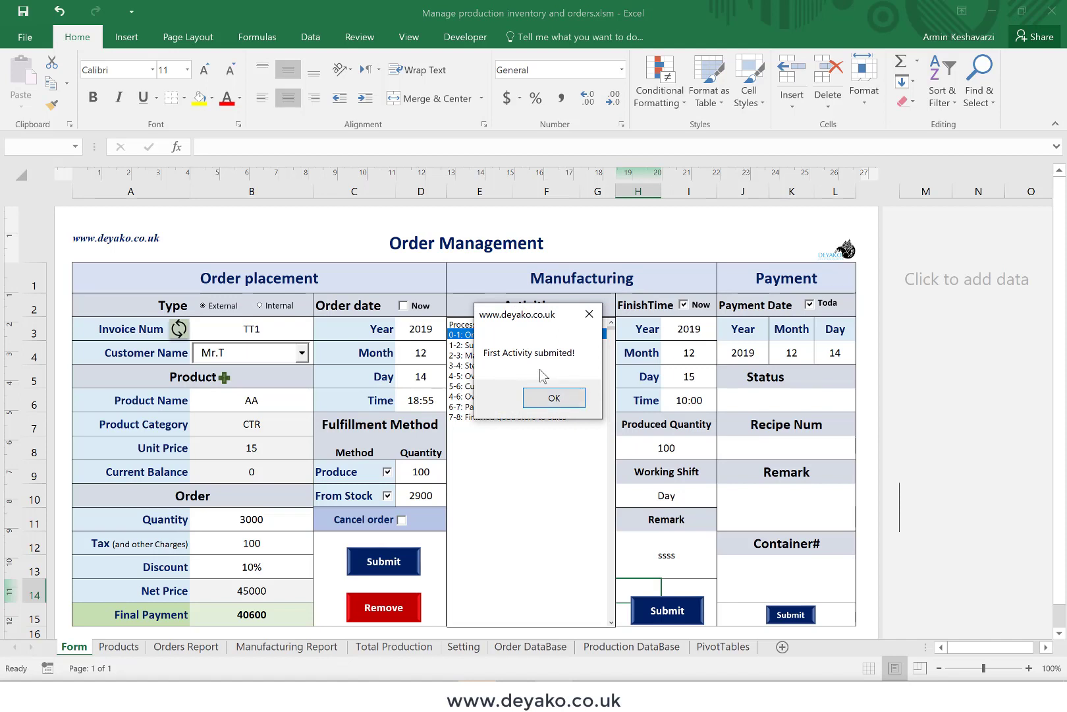
left_click(553, 397)
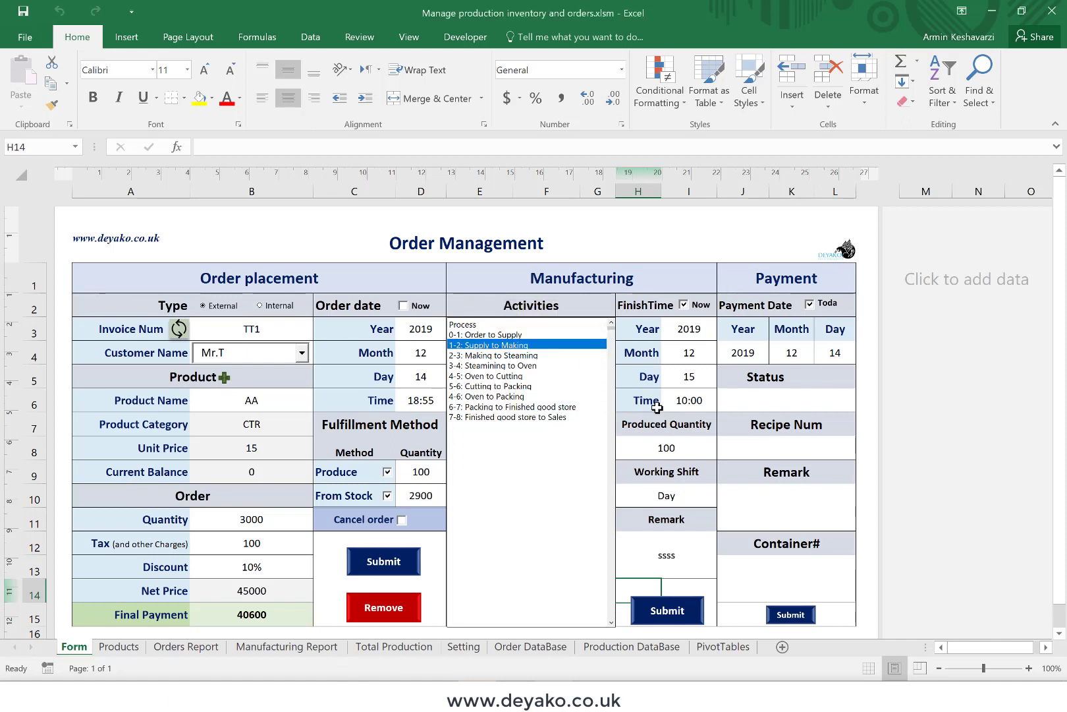
Set the finish time of the 1-2: Supply to Making activity to 12:00 and submit it
left_click(693, 404)
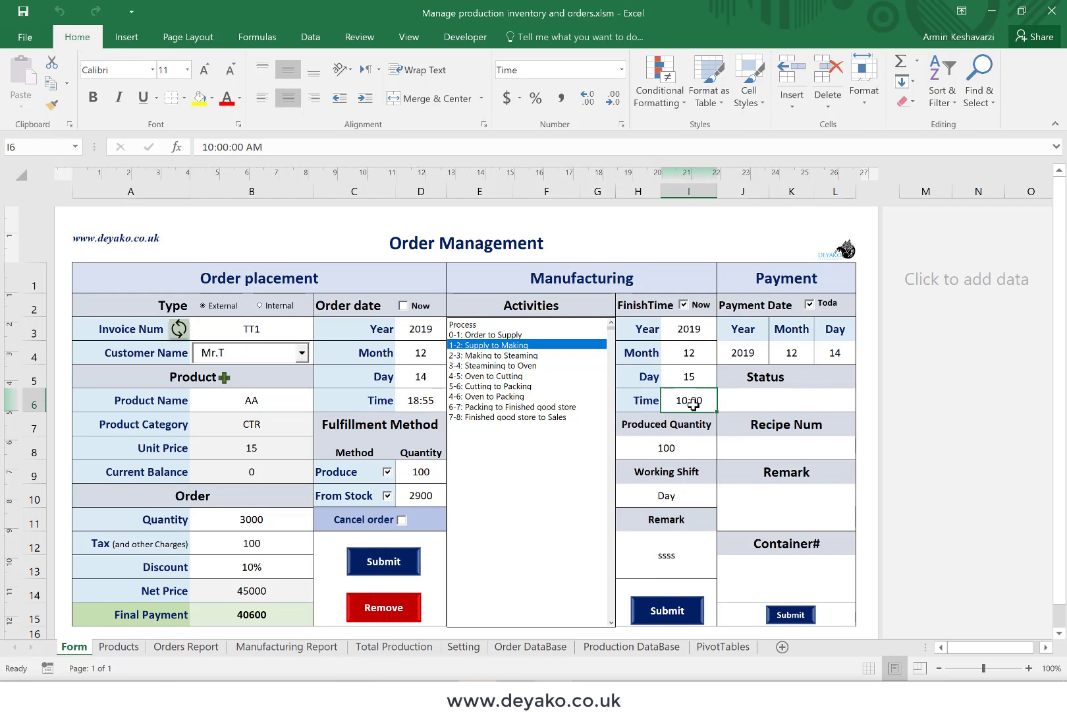
type("12:")
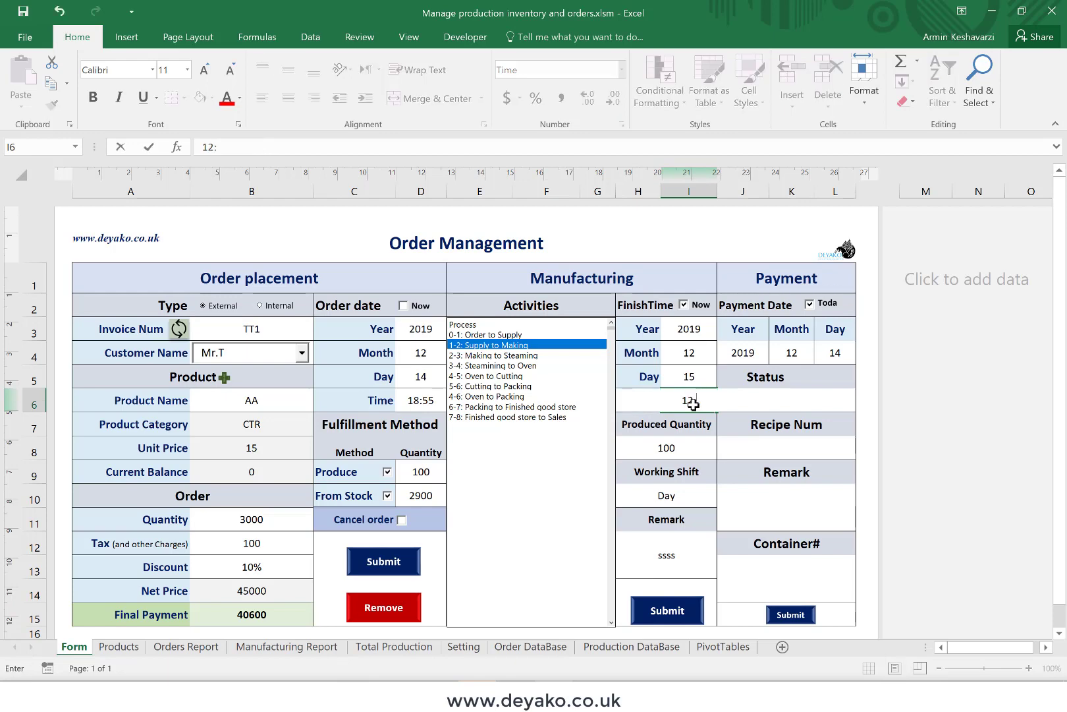
type("00")
key("Return")
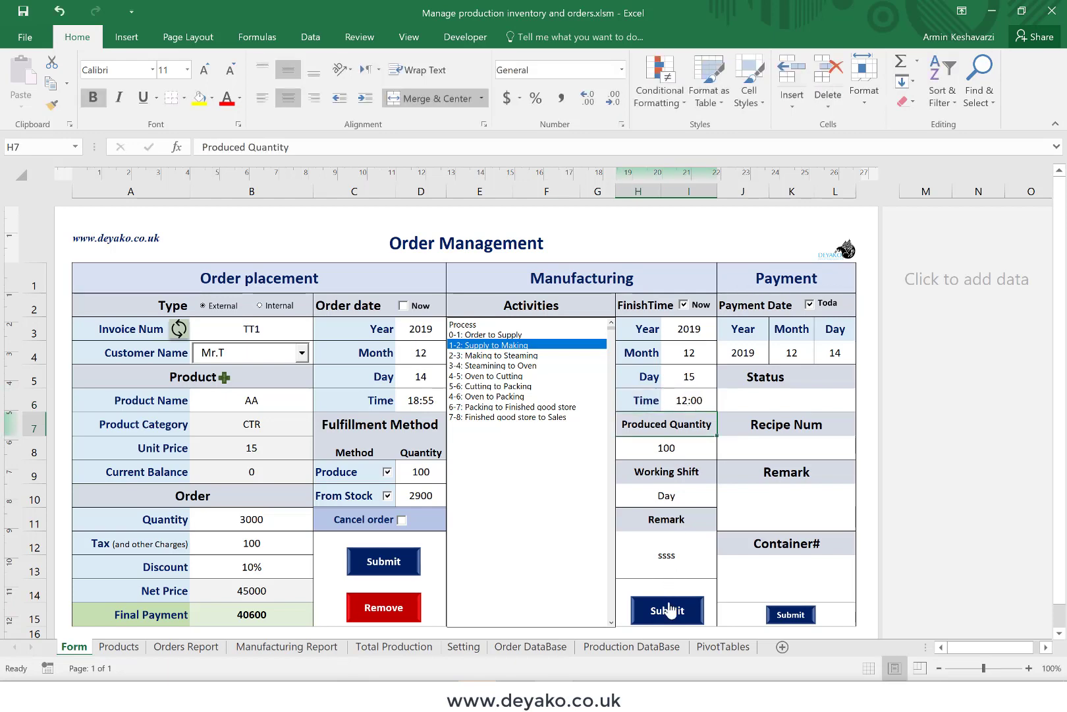
left_click(669, 611)
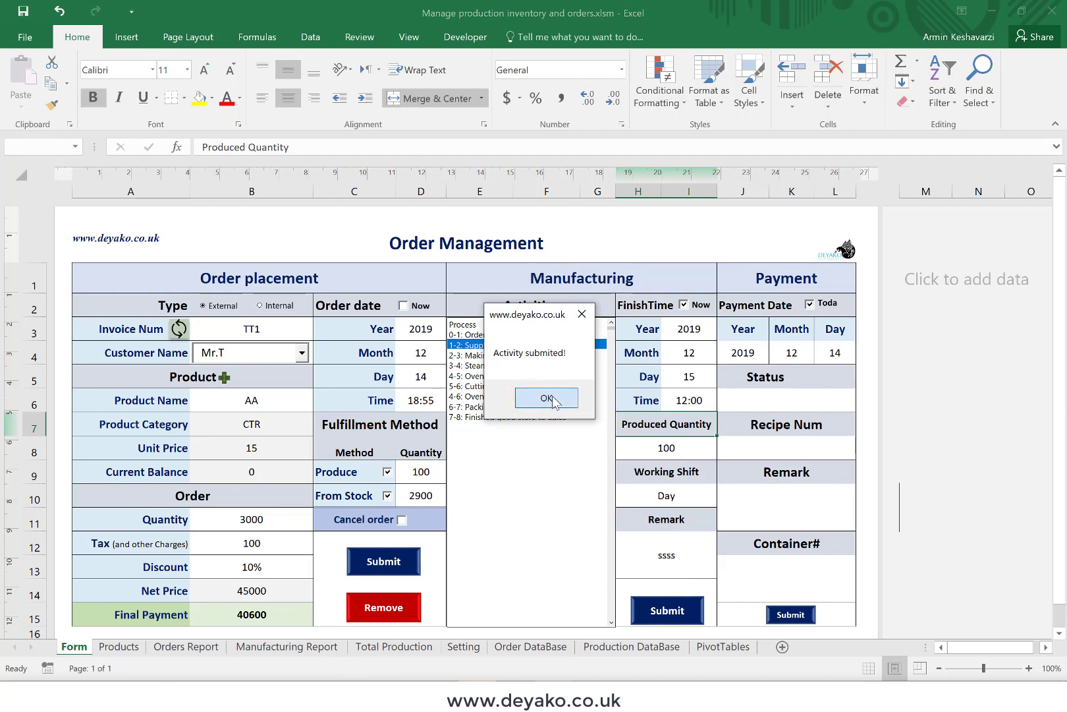
left_click(546, 398)
Enter the invoice number of the 2019/12/14 18:56 AA order, checking it in the Order DataBase sheet, and load that order into the form
left_click(285, 327)
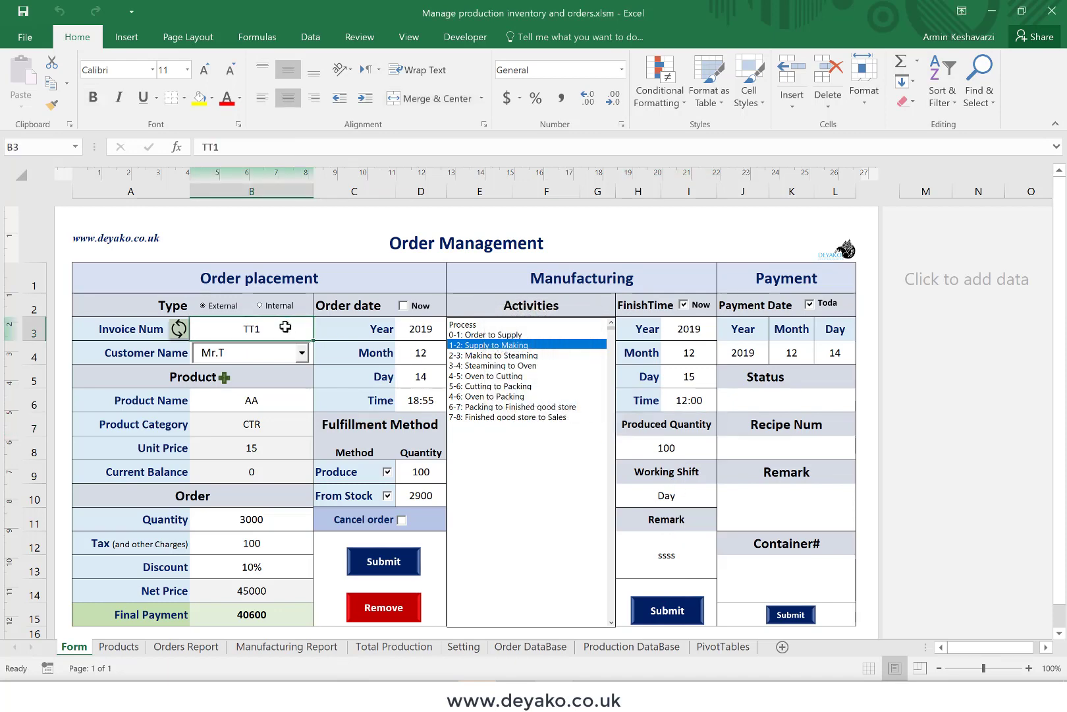
double_click(284, 326)
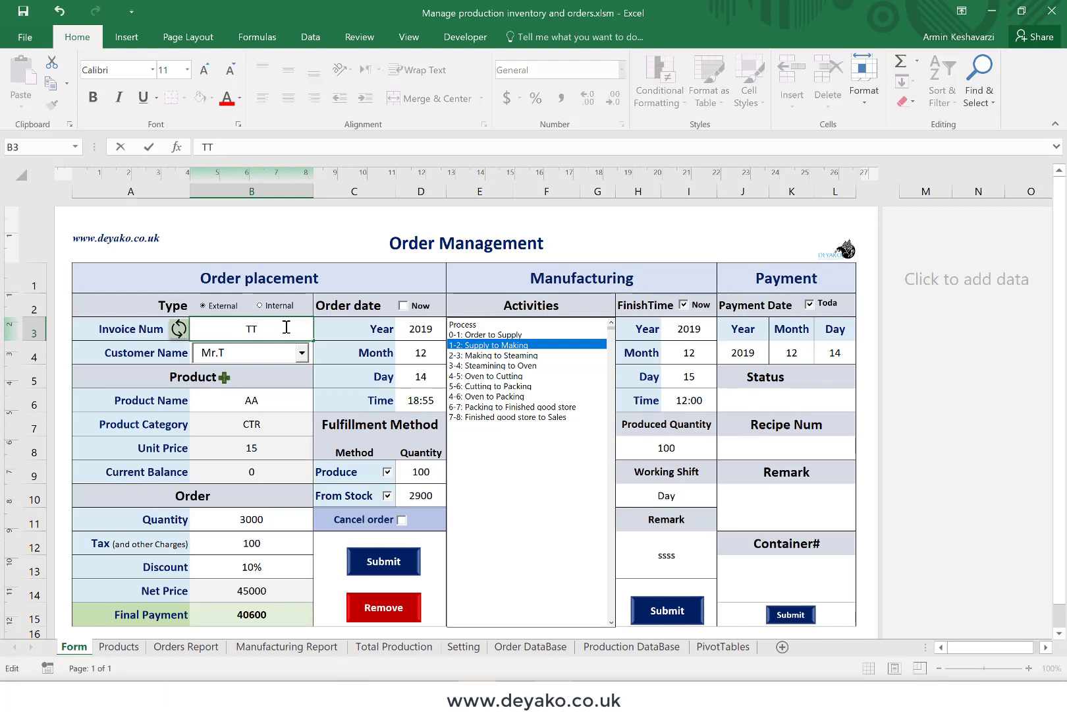
type("2")
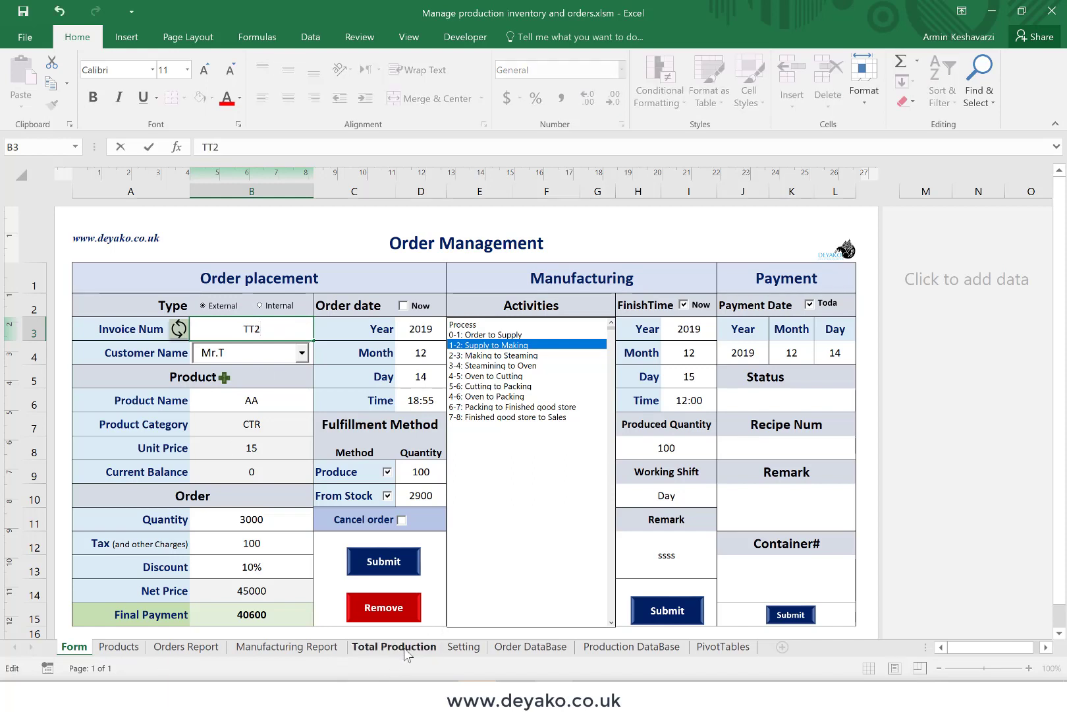
left_click(530, 646)
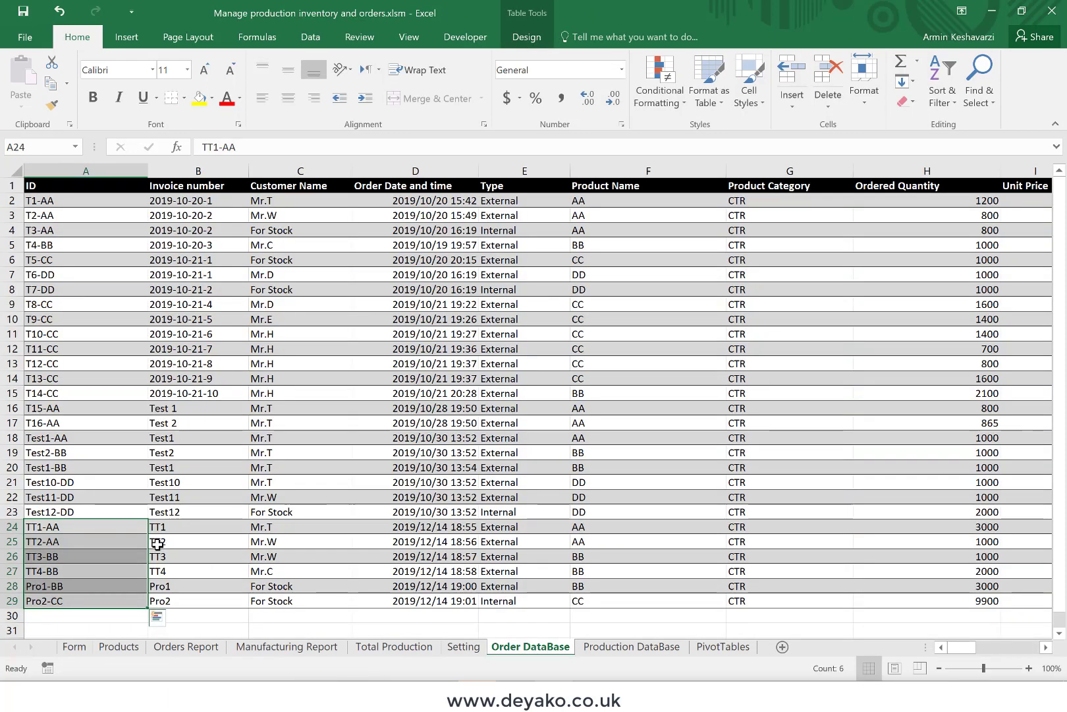
left_click(74, 646)
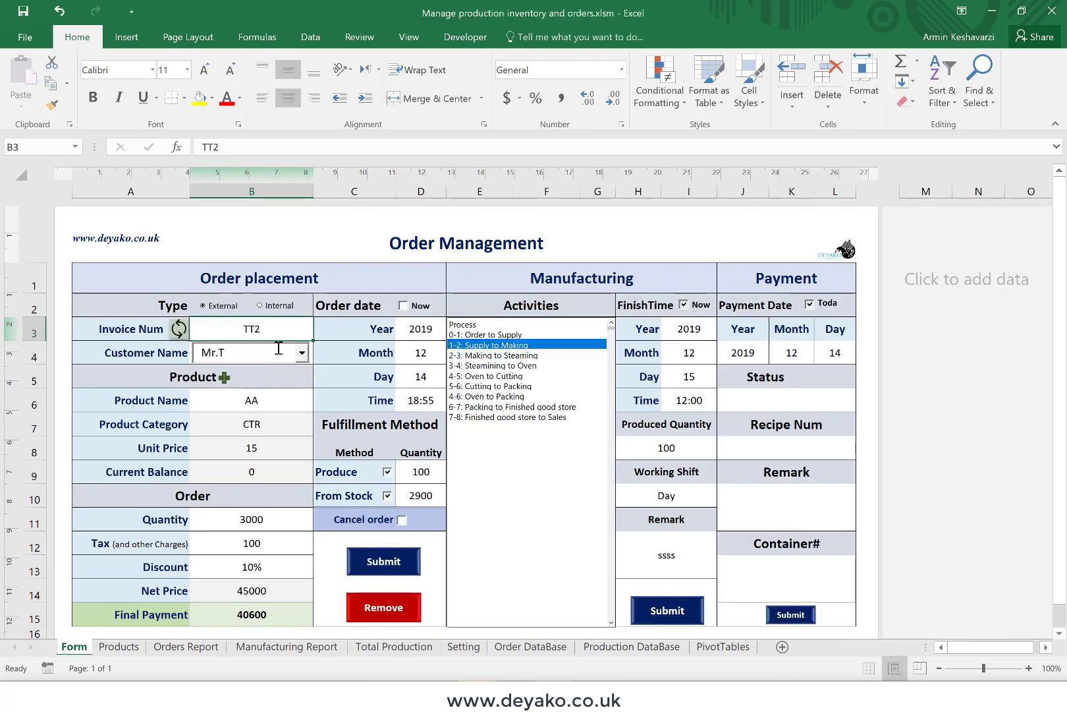
left_click(178, 329)
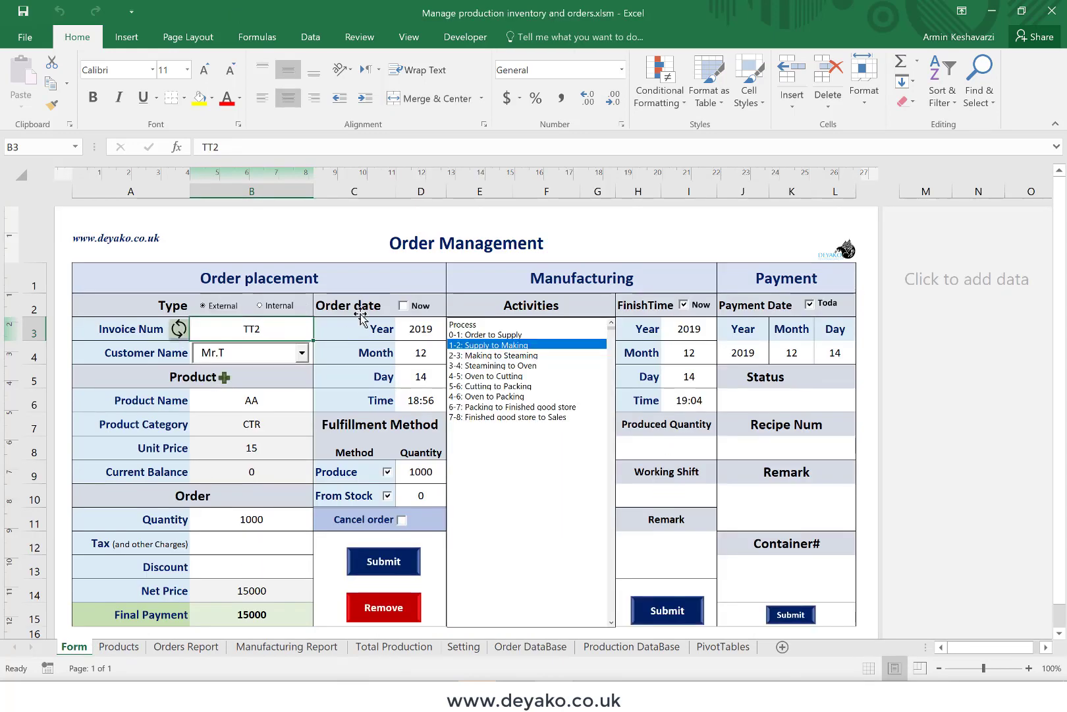
Select the 0-1: Order to Supply activity for the AA order and set its finish to day 15 at 11:00
left_click(464, 325)
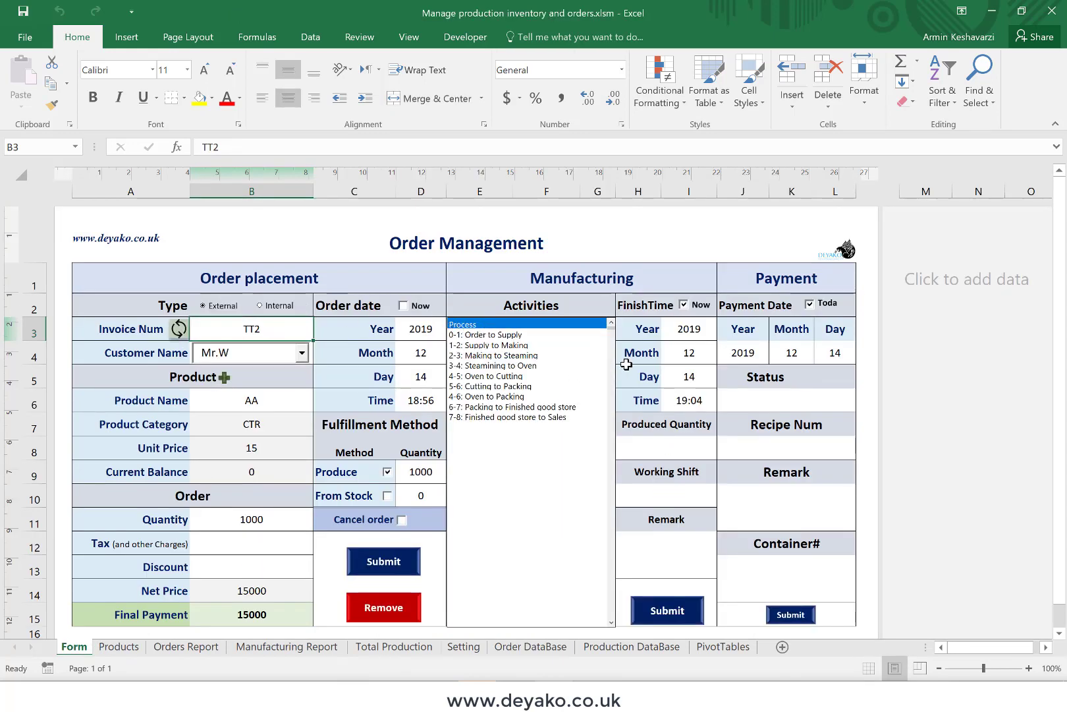
left_click(505, 335)
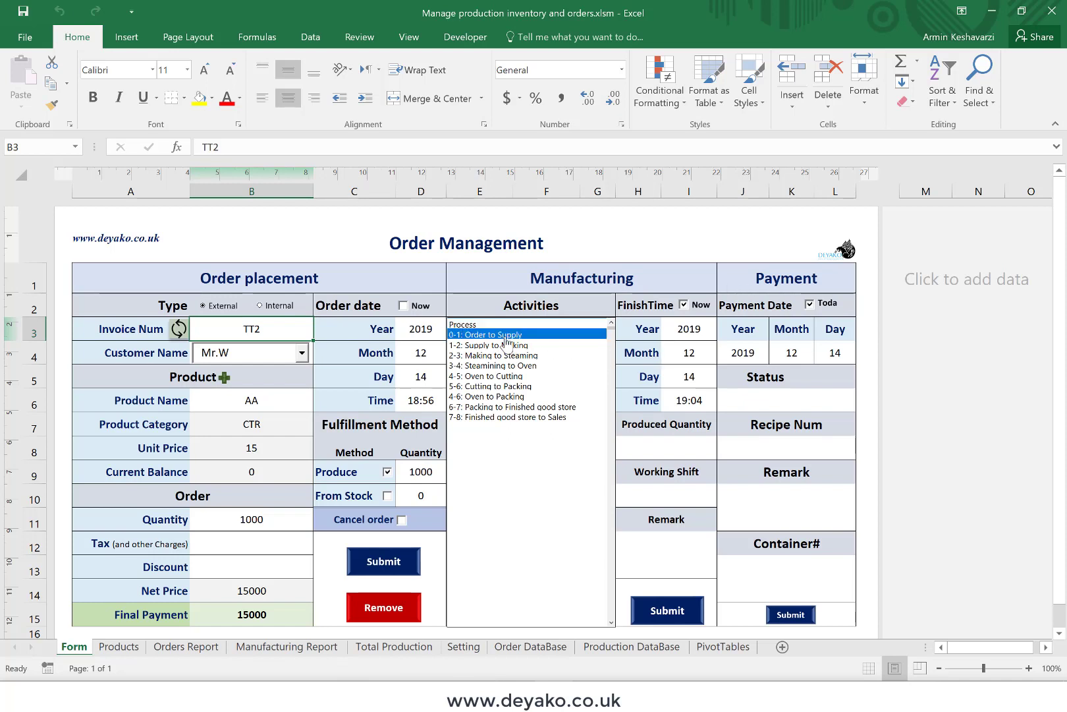
left_click(697, 376)
type("15")
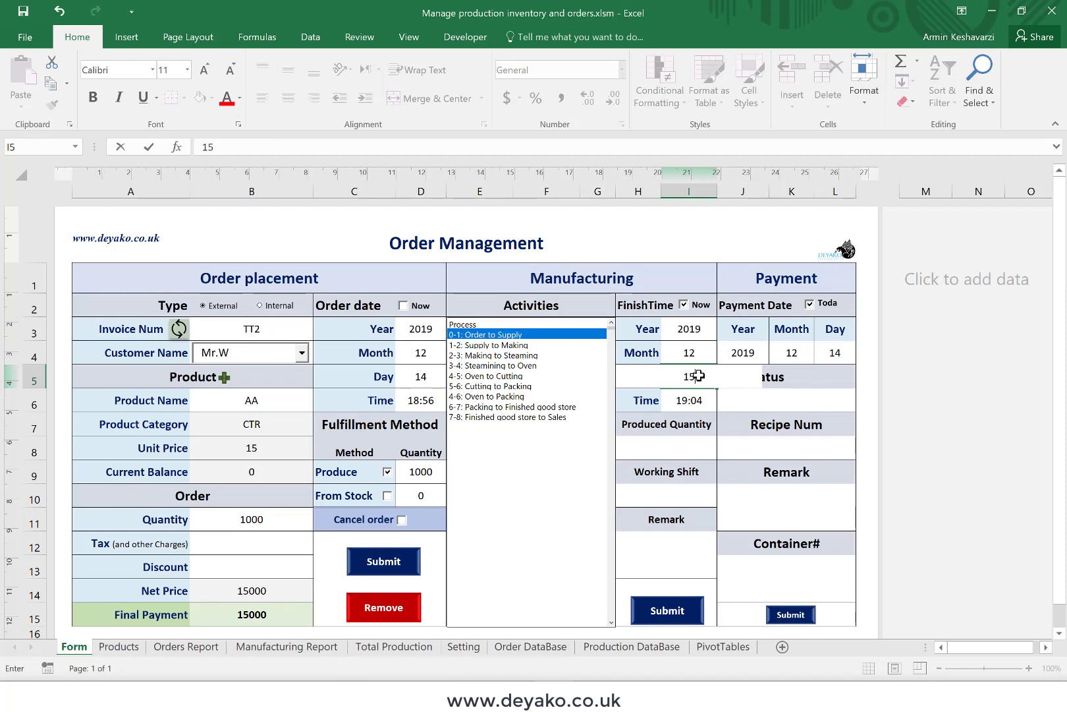
key("Return")
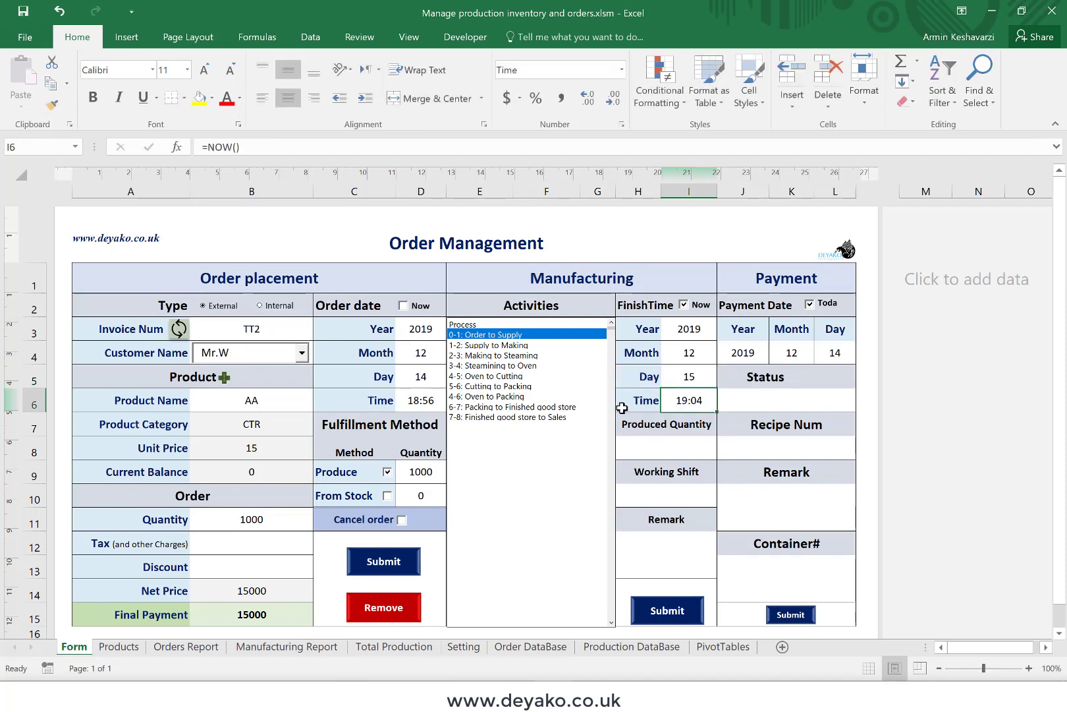
type("11:00")
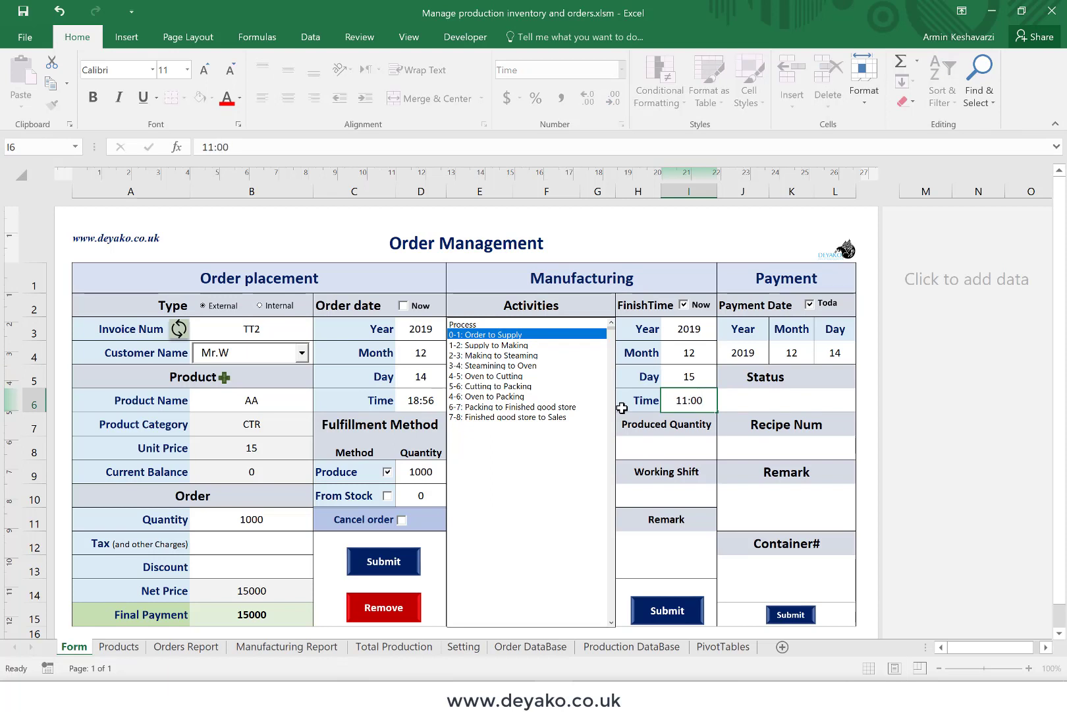
key("Return")
Set the activity's produced quantity to 1000 and its working shift to Day
key("Return")
type("1")
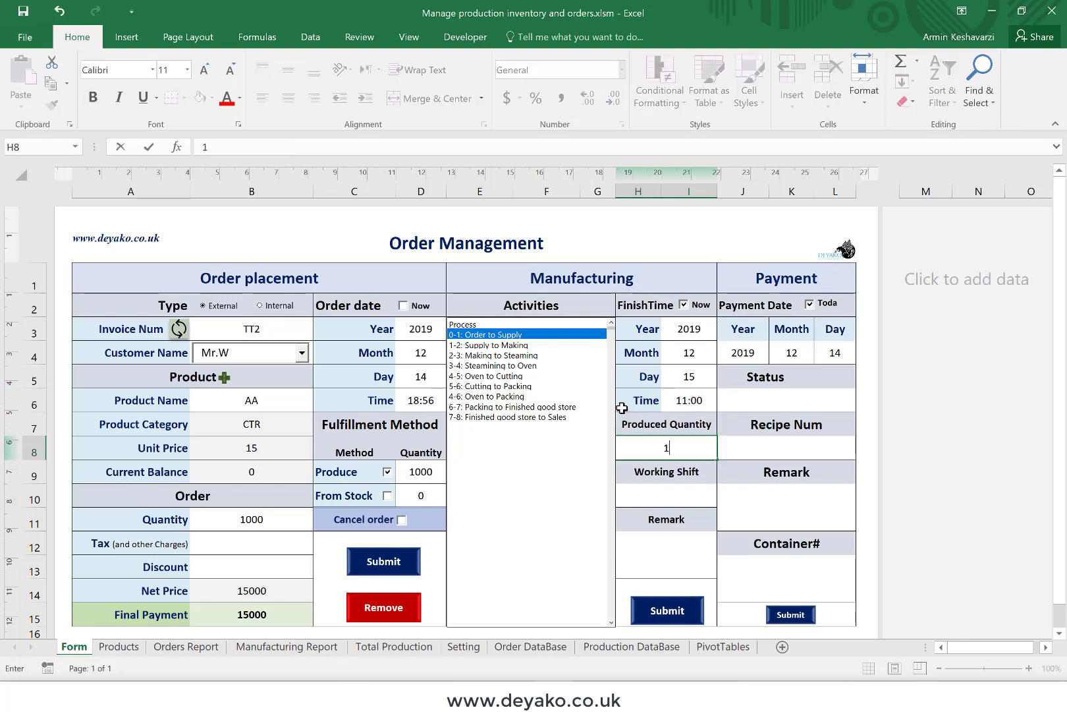
type("000")
key("Return")
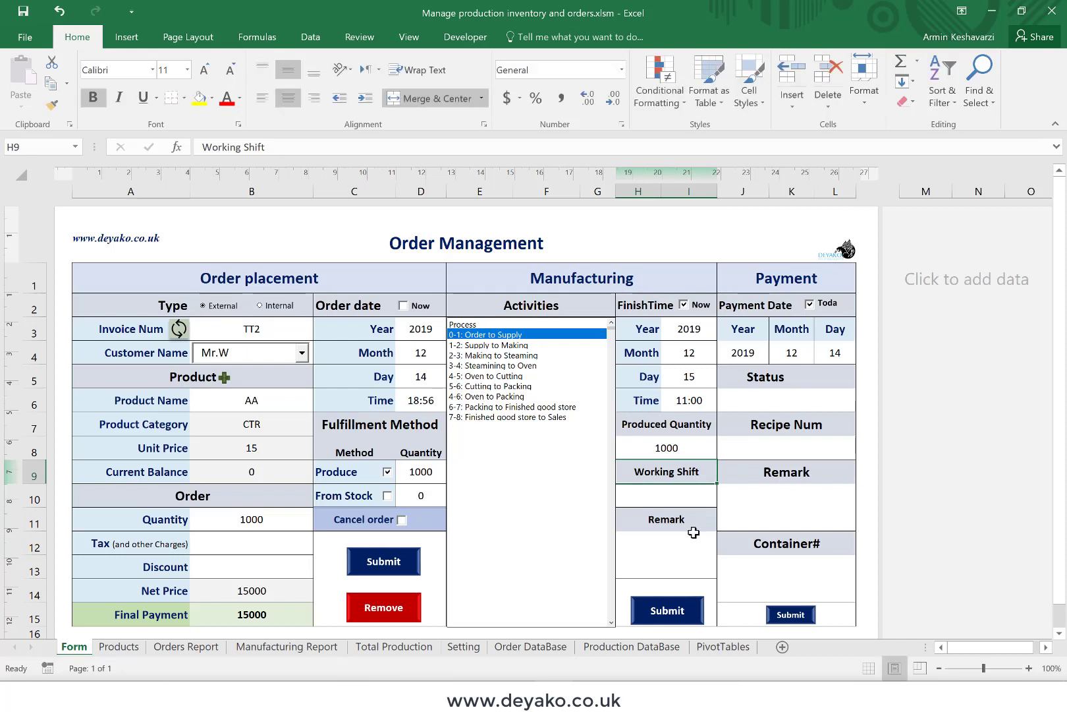
left_click(701, 502)
left_click(724, 501)
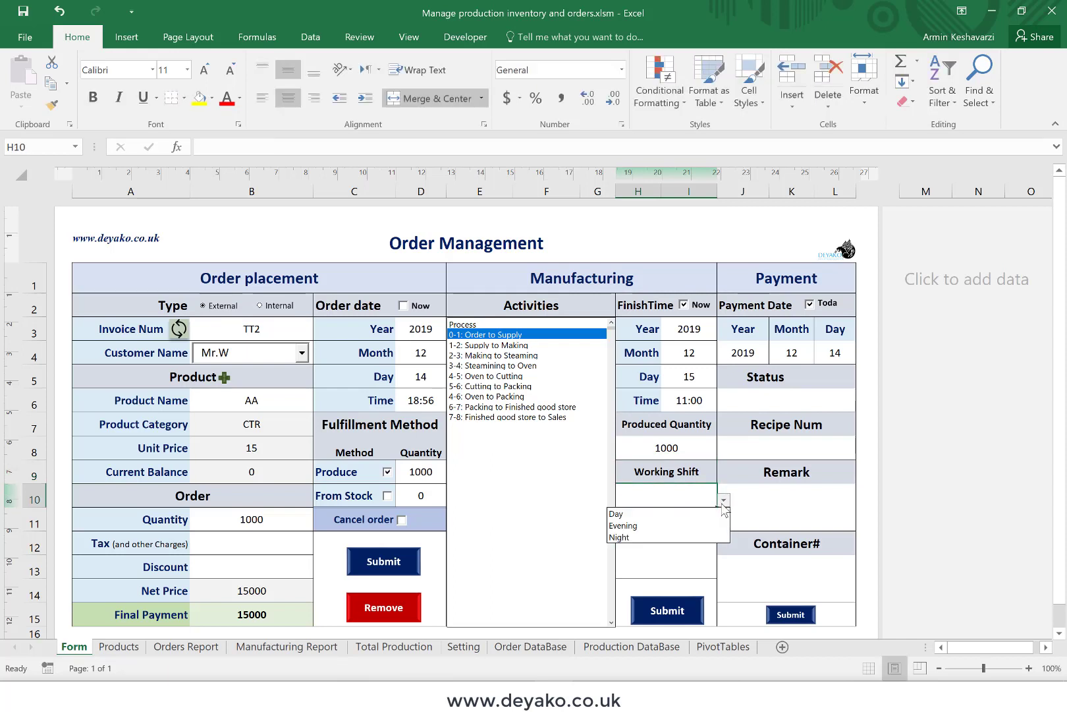
left_click(676, 511)
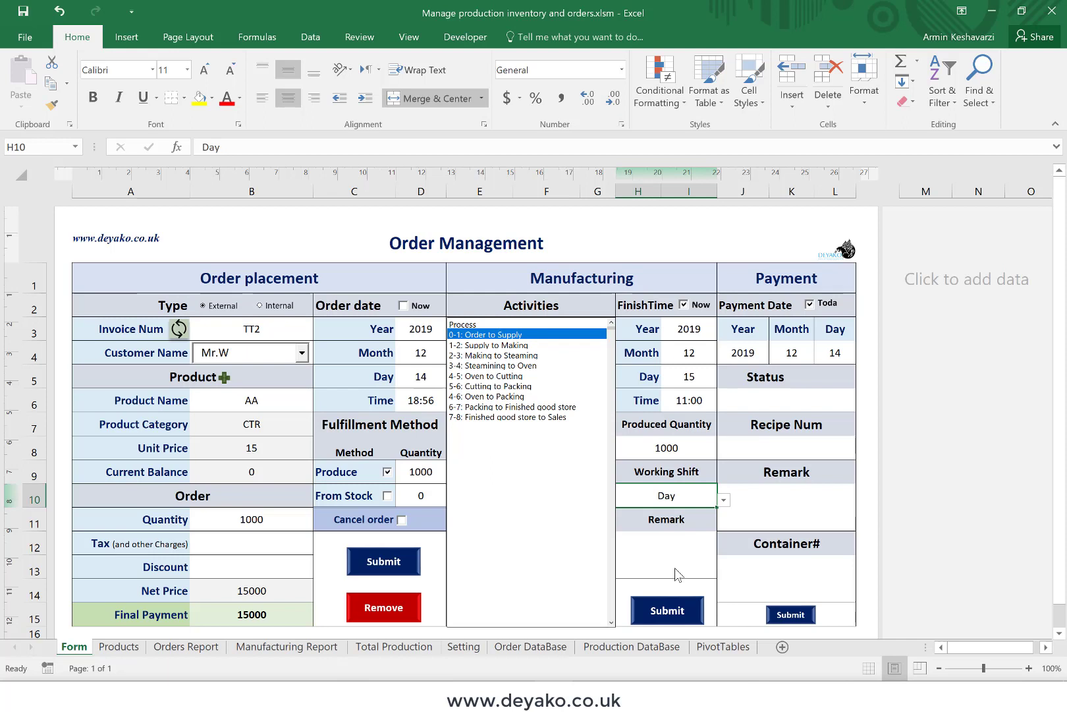
Submit the Order to Supply activity and select the 1-2: Supply to Making activity
left_click(668, 607)
left_click(559, 399)
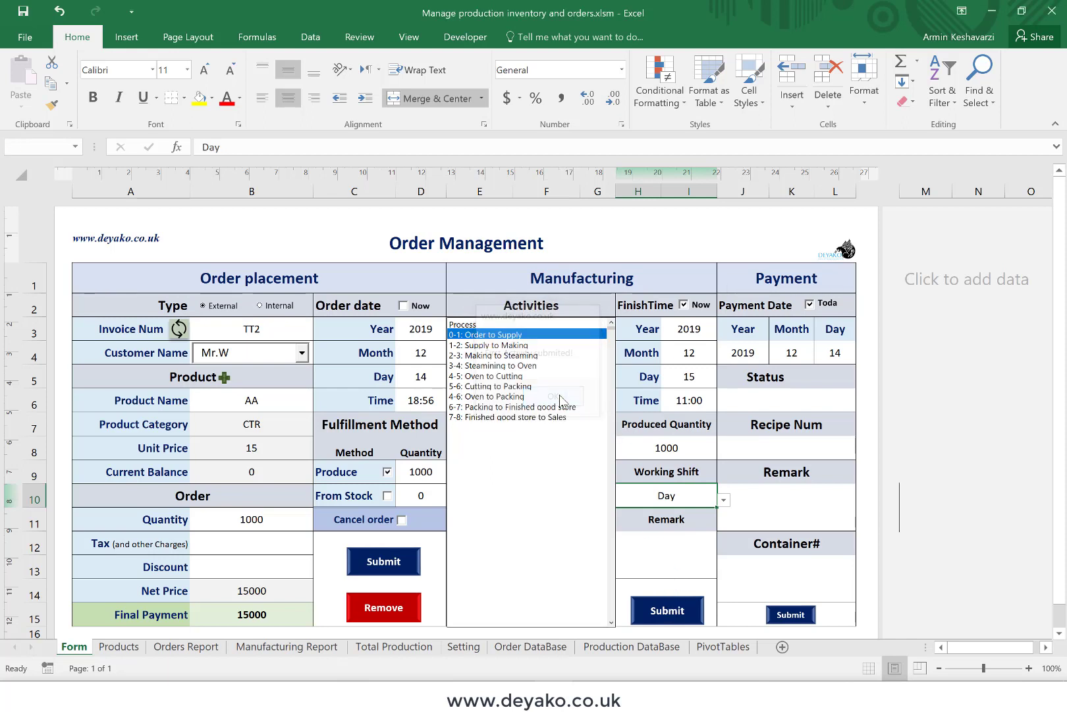
left_click(490, 347)
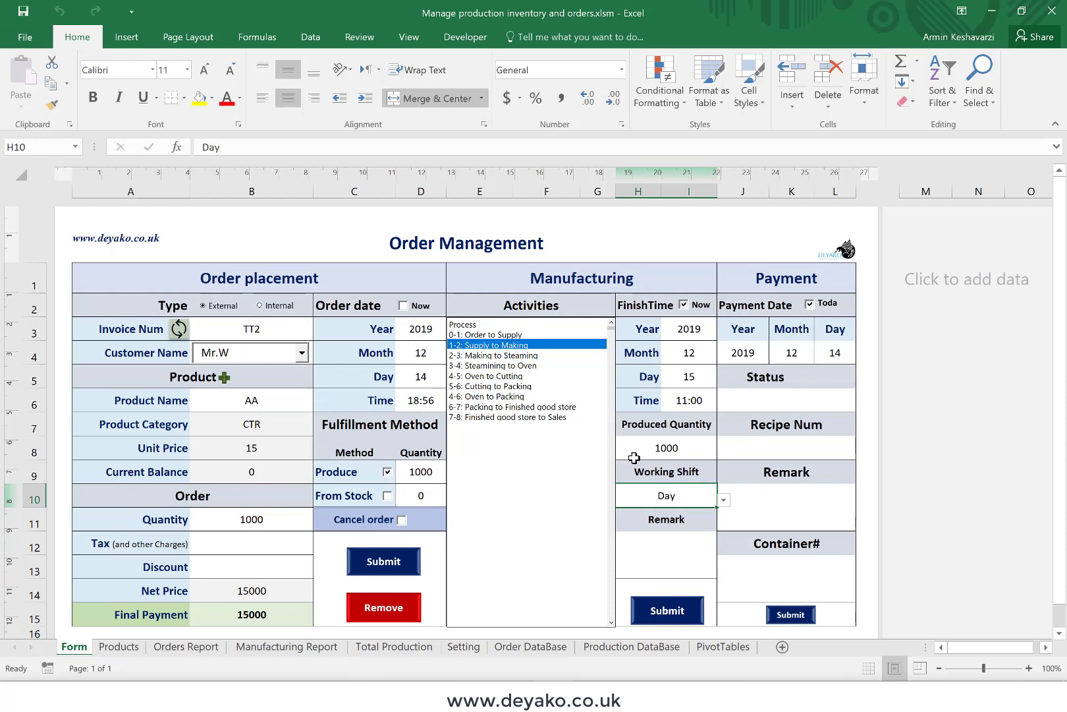
Look up the 3000-unit BB order for stock in the Order DataBase sheet and enter its invoice number in the form
left_click(269, 329)
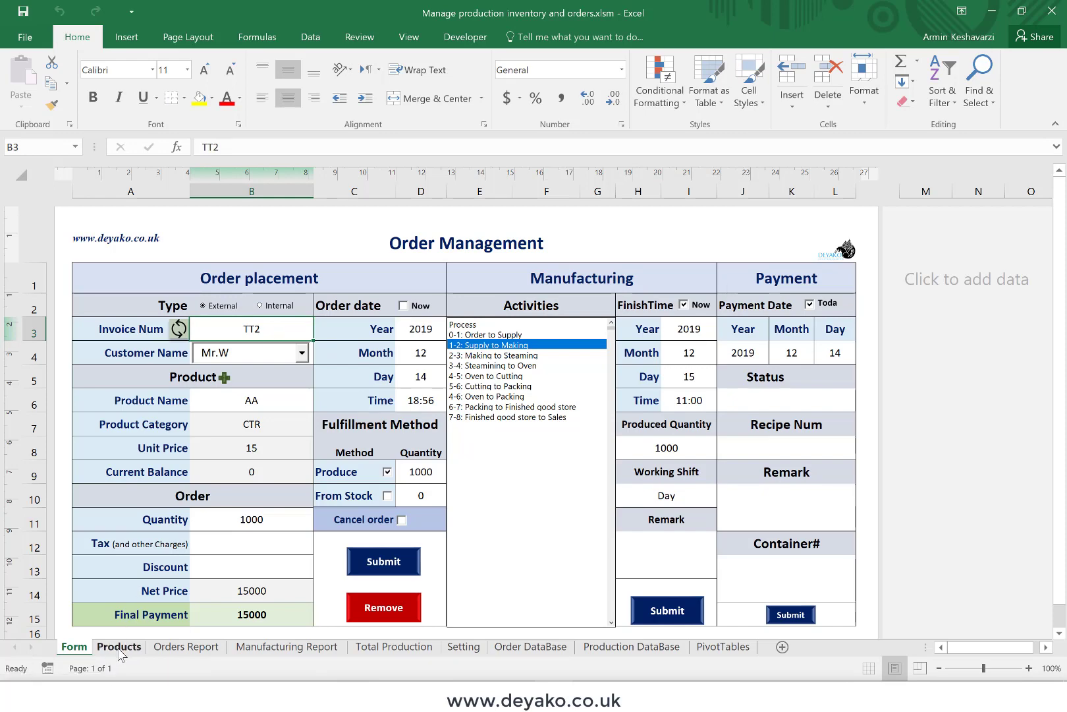
left_click(560, 648)
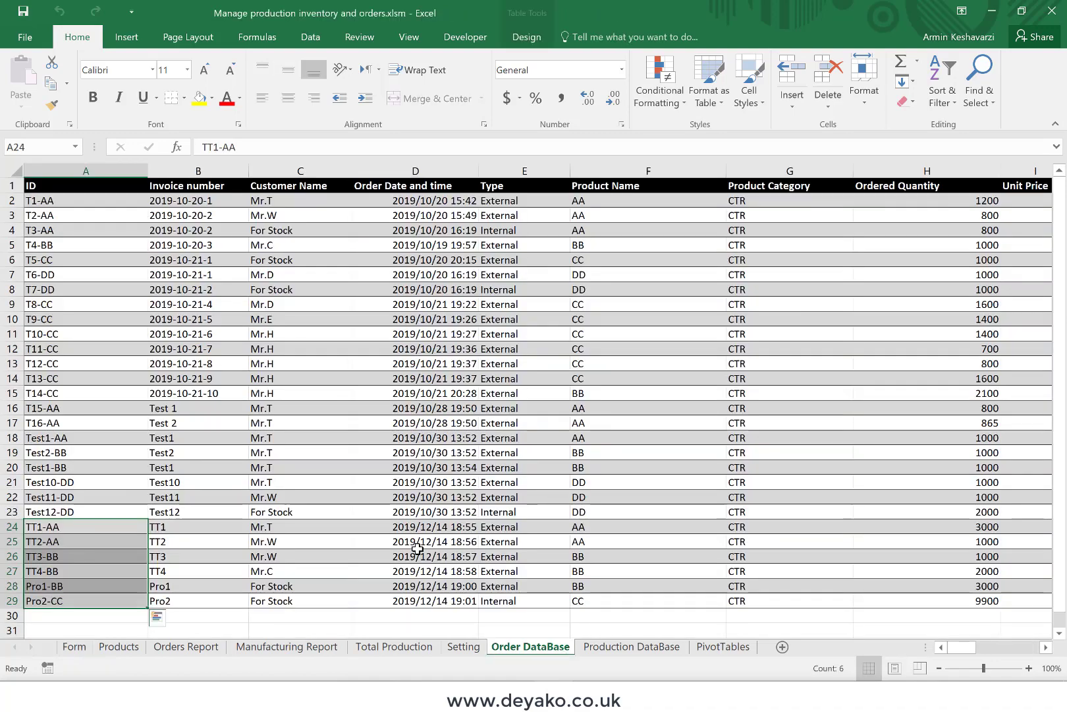
left_click(74, 646)
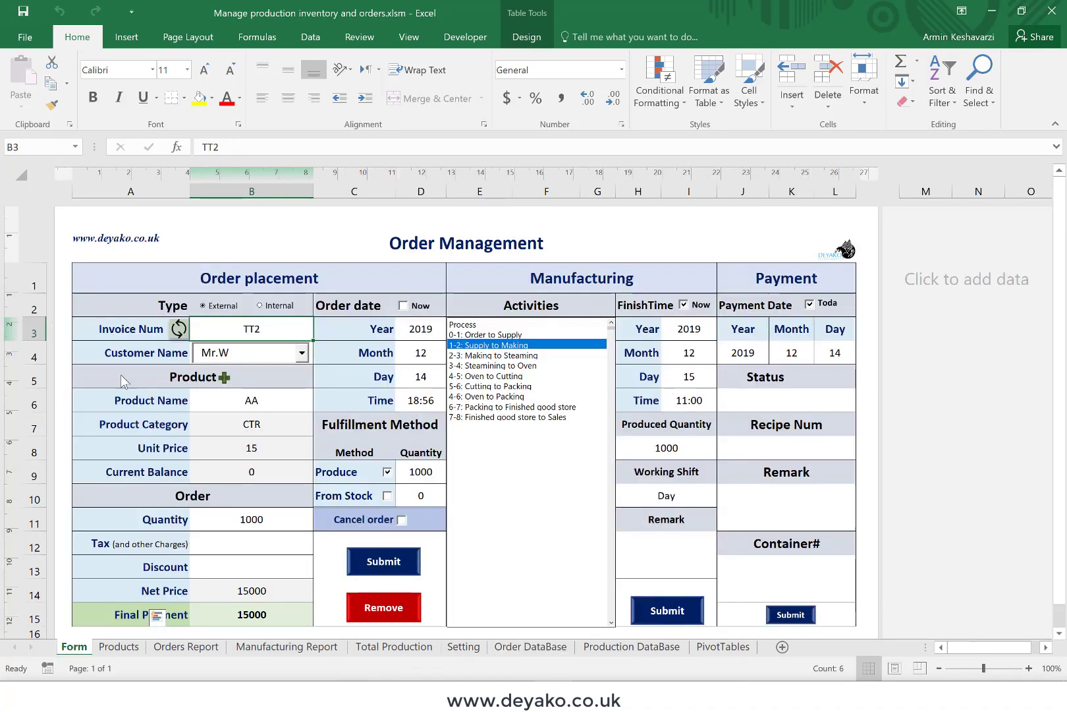
key("Return")
left_click(257, 331)
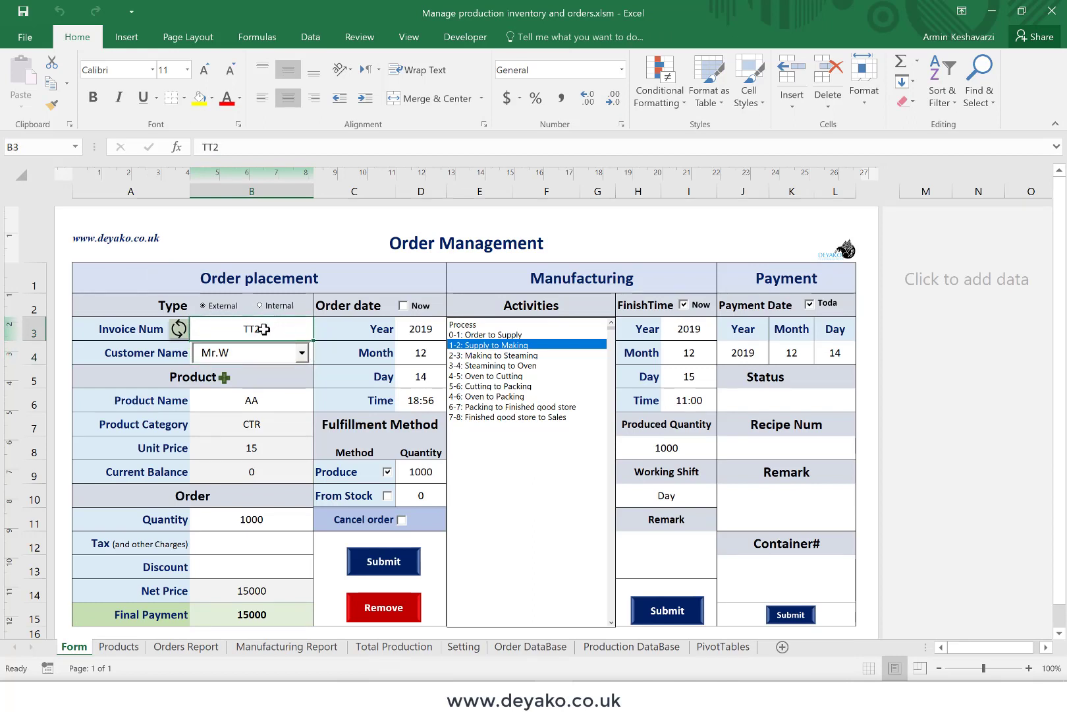
type("Pro1")
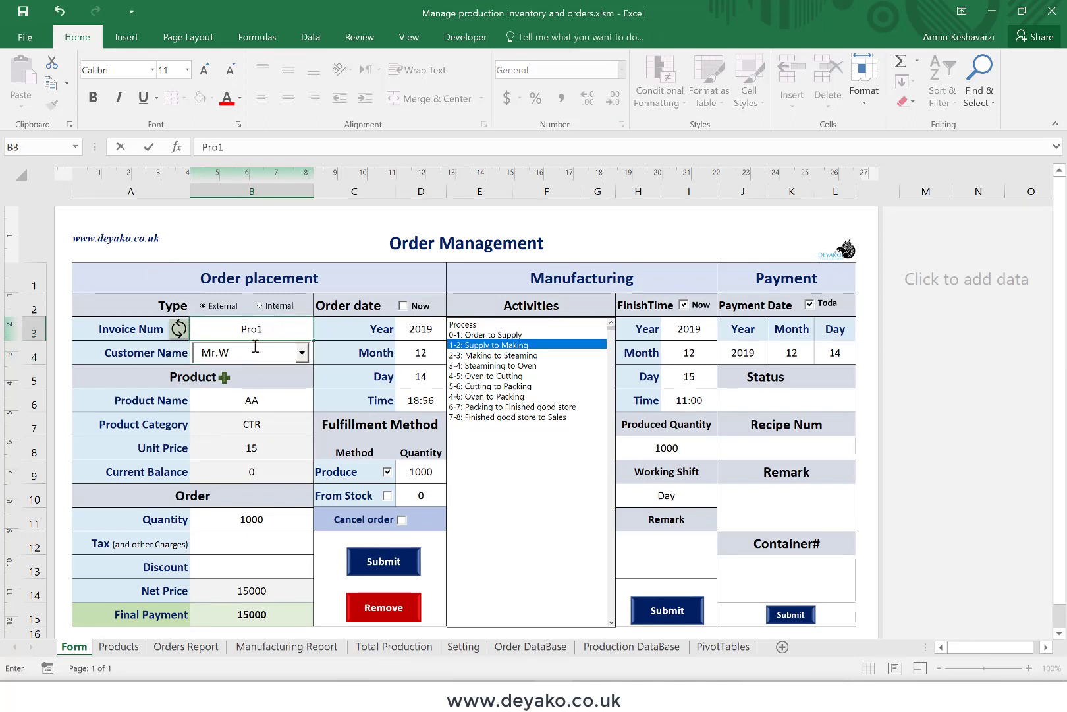
Set the product name to BB and load the stock order's details into the form
left_click(237, 400)
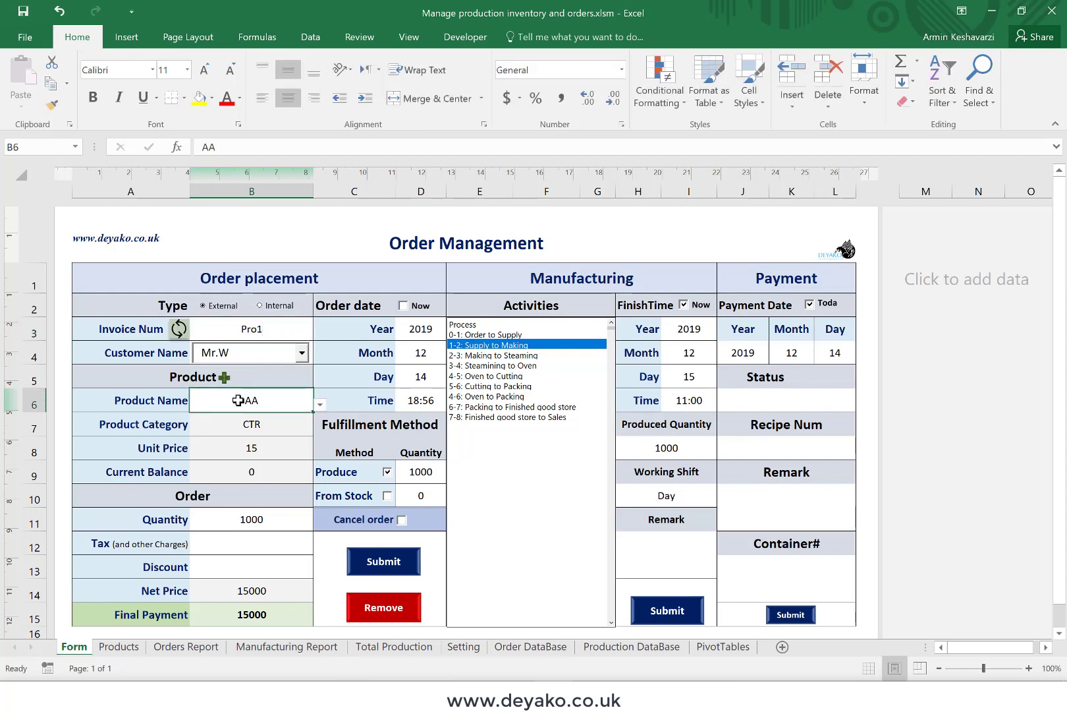
type("BB")
key("Return")
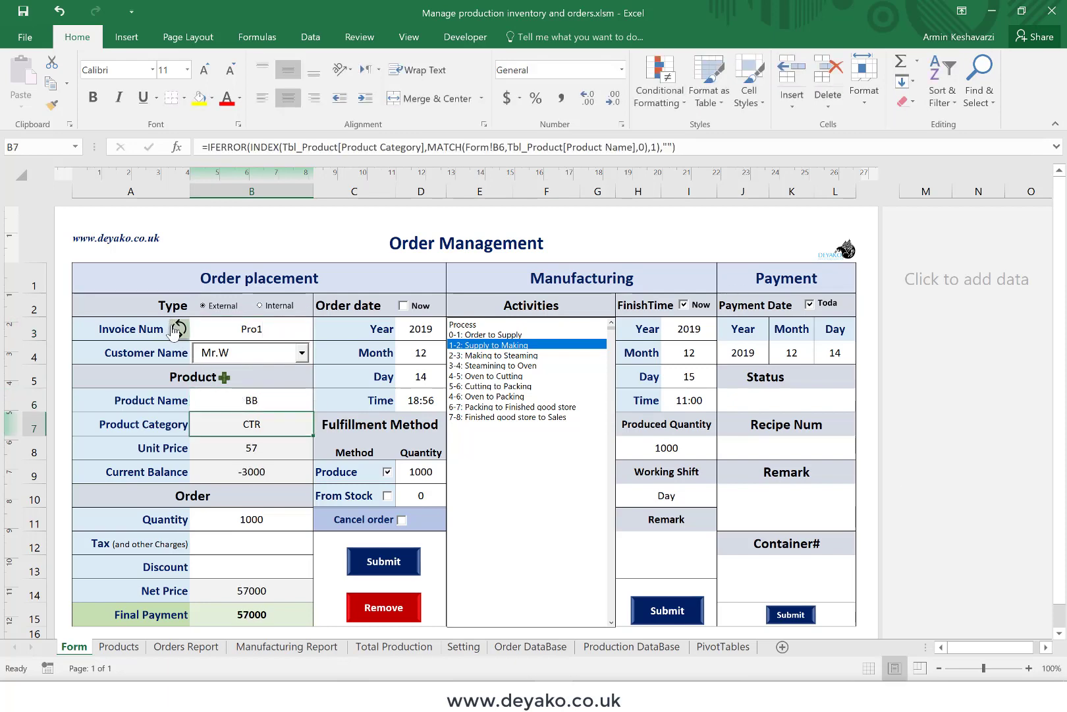
left_click(177, 330)
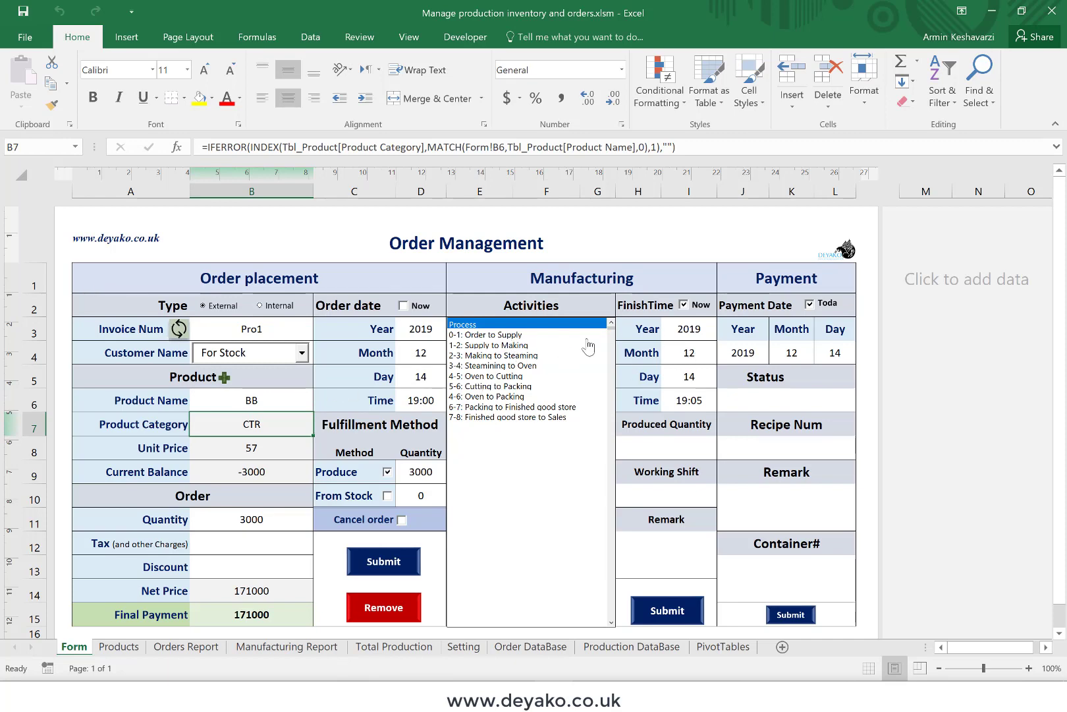
Select the 0-1: Order to Supply activity for the BB stock order and set its finish day to 15
left_click(506, 335)
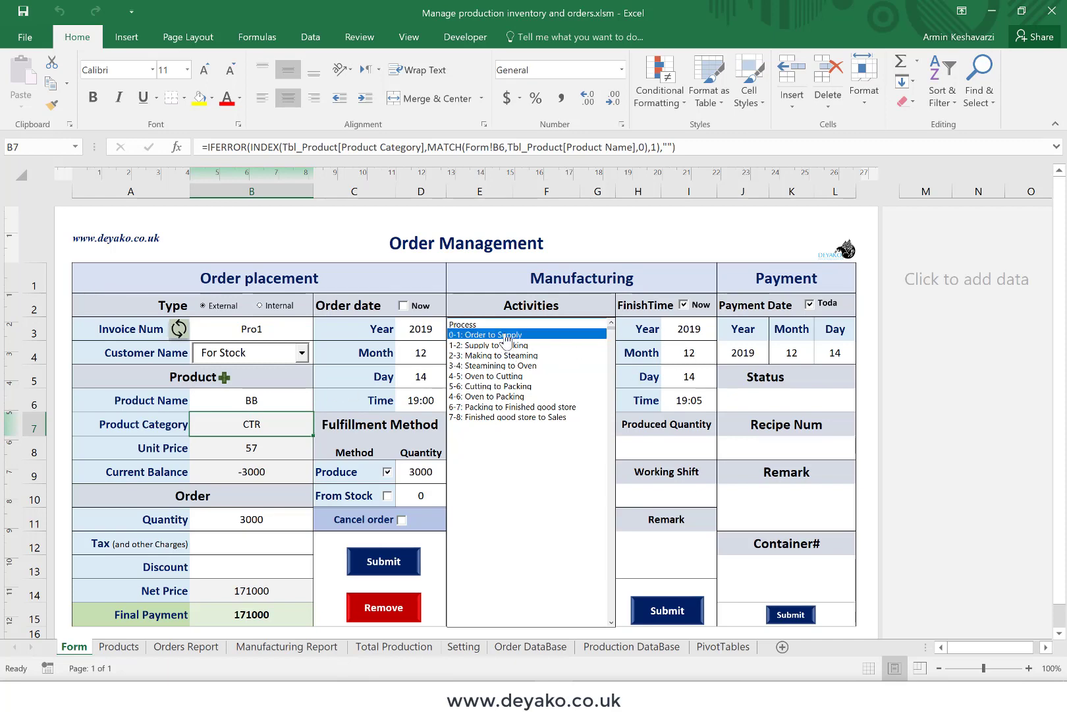
left_click(701, 383)
type("15")
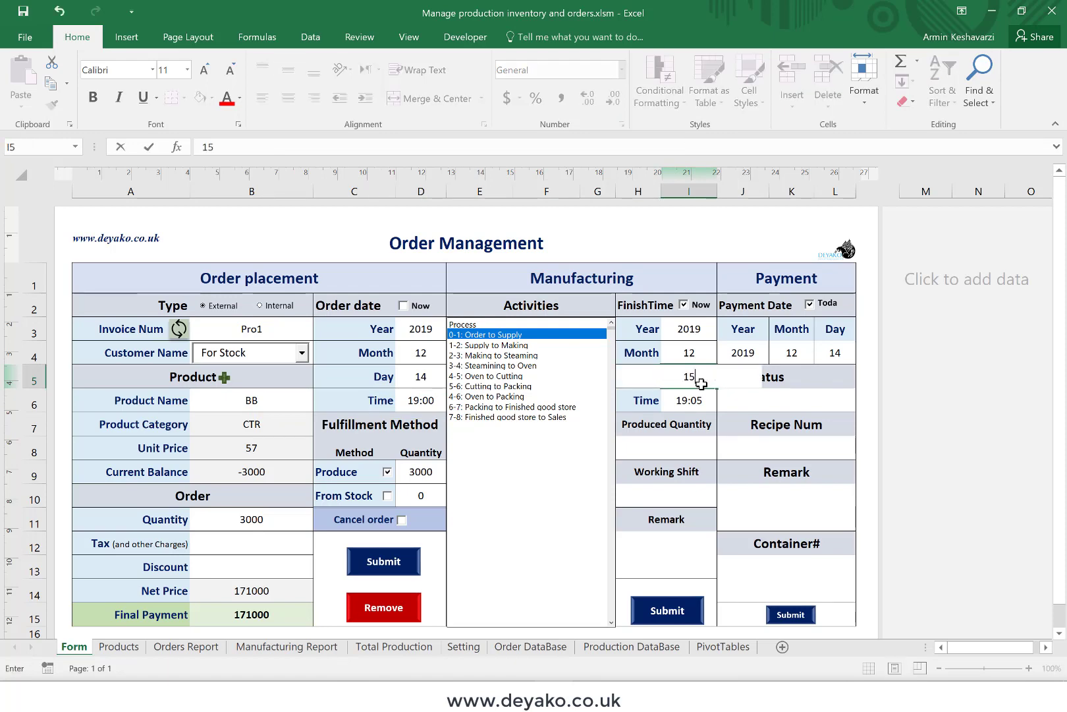
key("Return")
Set the produced quantity to 3000 and the working shift to Day, ending on the finish time cell
left_click(665, 449)
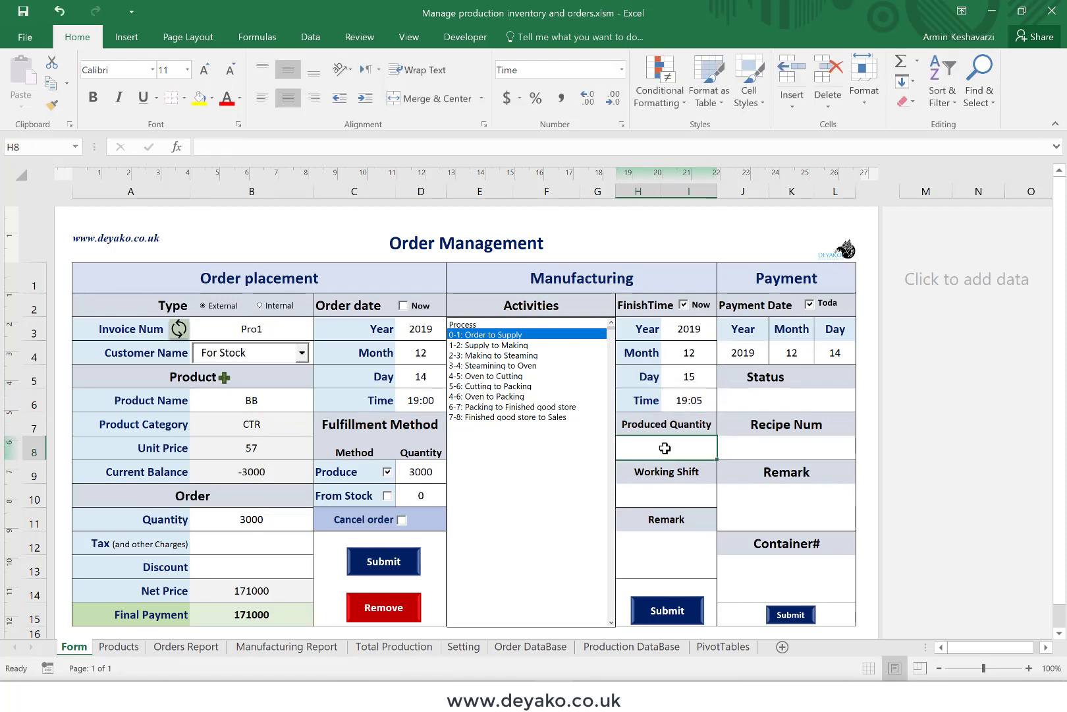
type("3000")
key("Return")
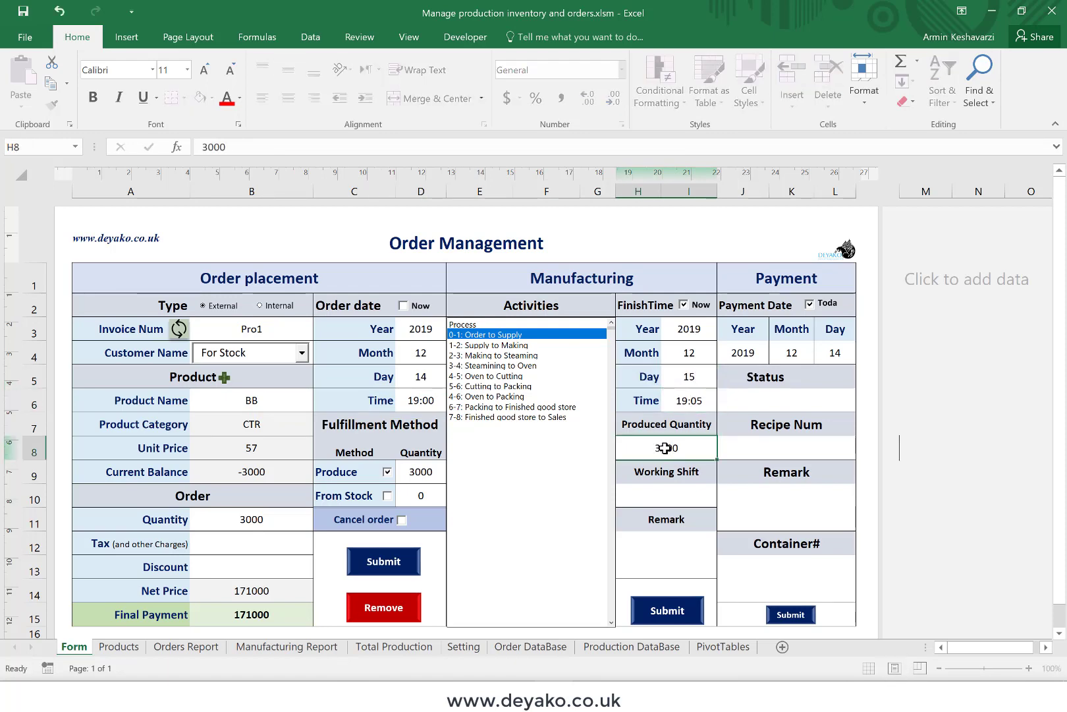
left_click(715, 494)
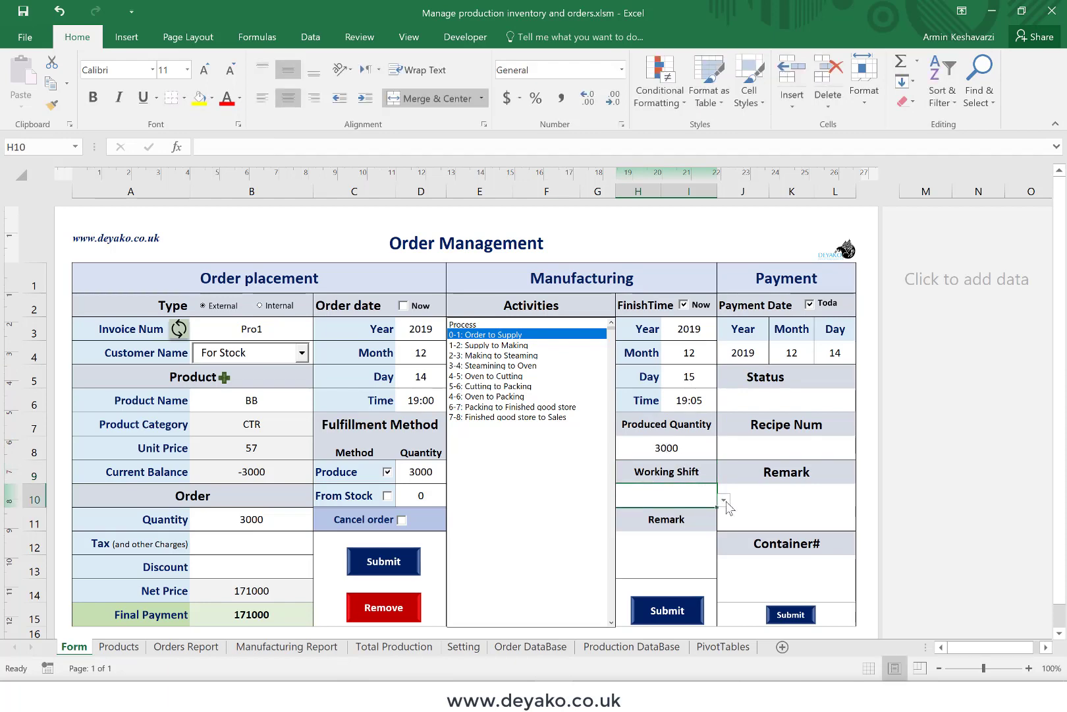
left_click(724, 501)
left_click(683, 513)
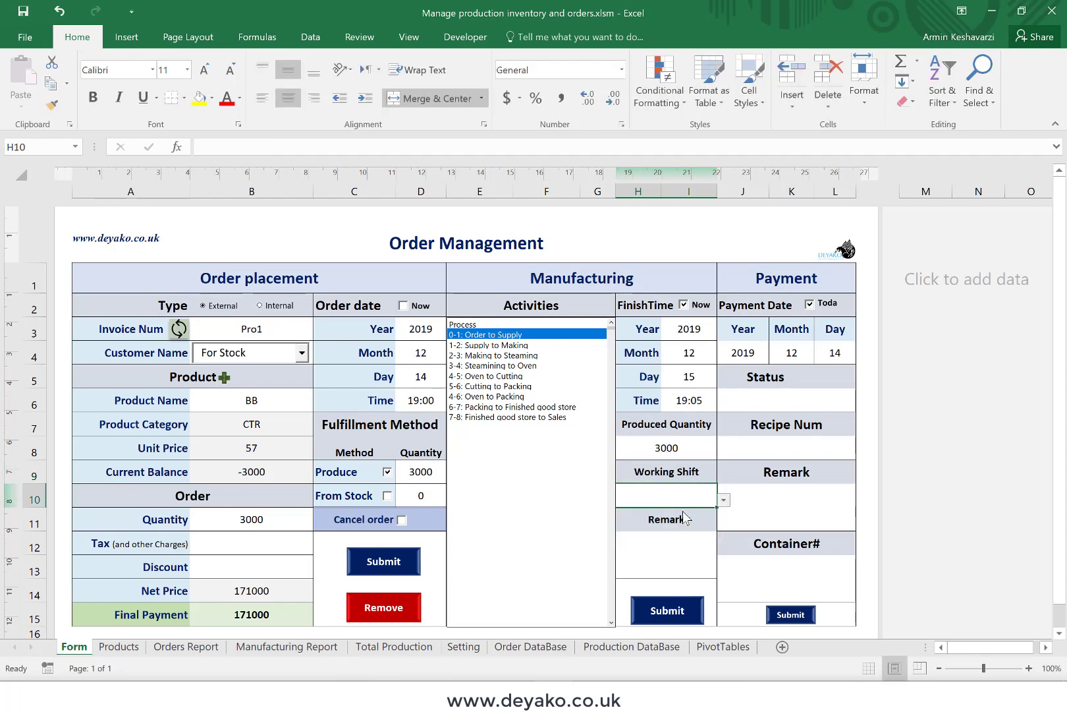
left_click(700, 400)
double_click(700, 400)
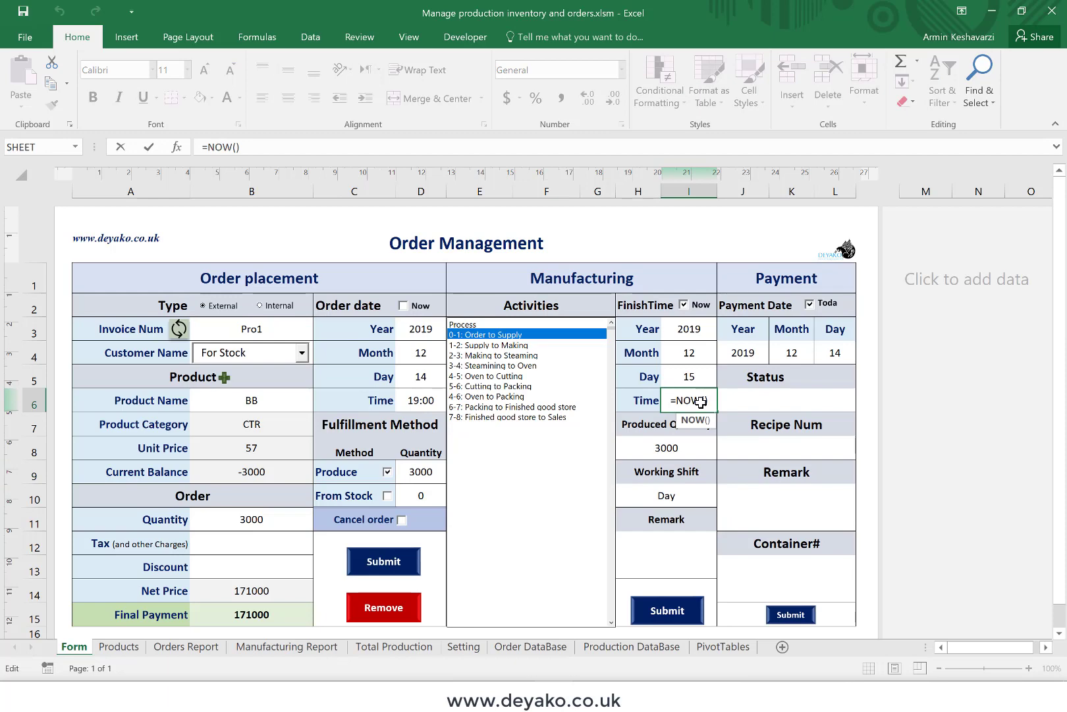
type("12:00")
key("Return")
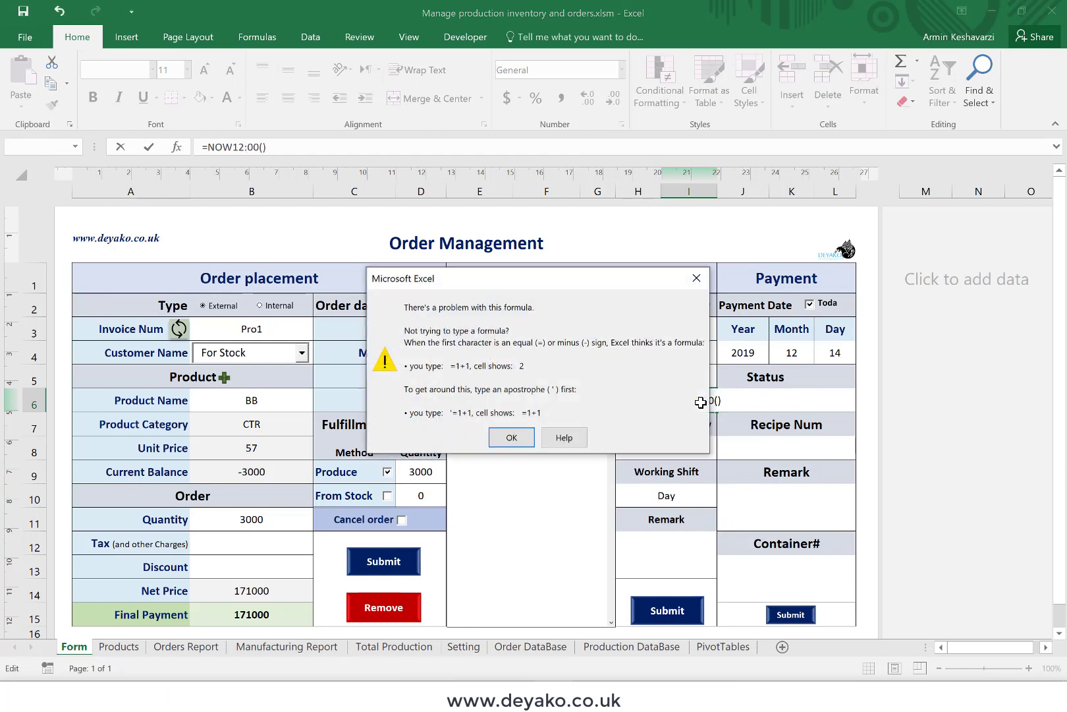
key("Escape")
key("Escape")
Set the finish time of the BB order's Order to Supply activity to 12:00
type("1")
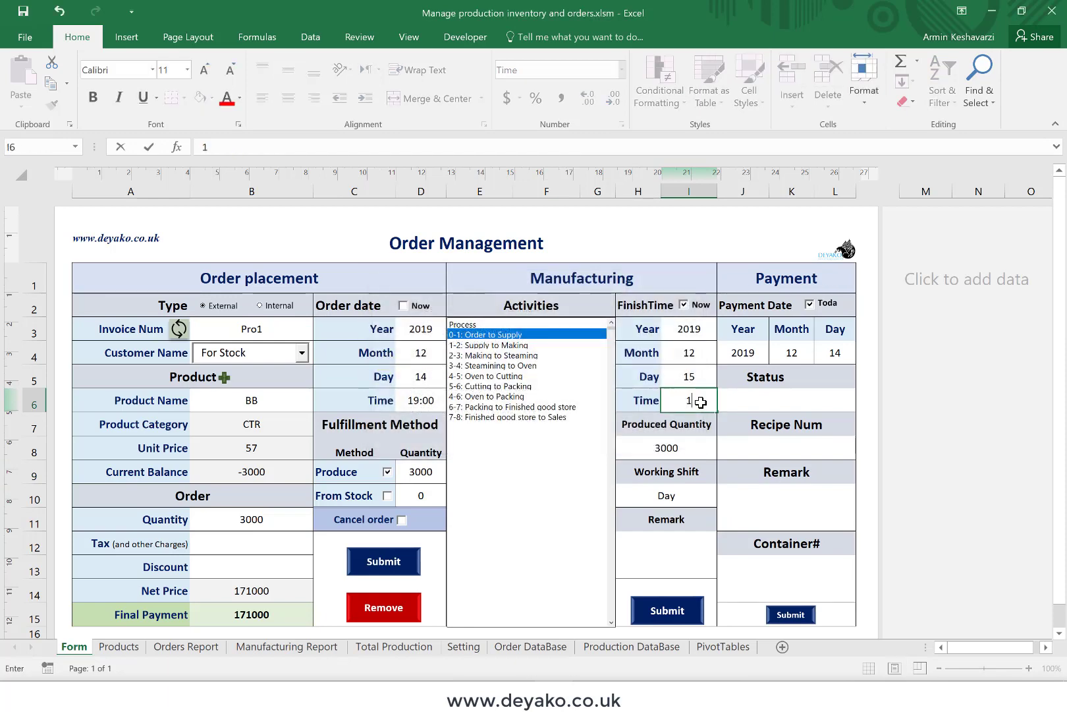
type("2:00")
key("Return")
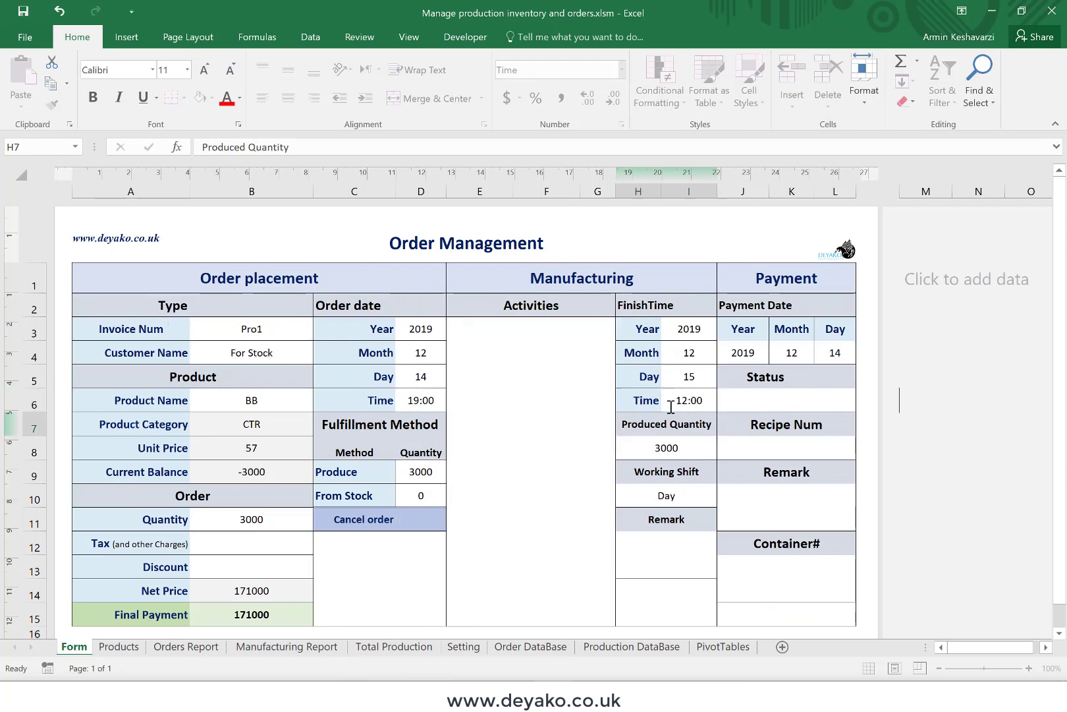
Submit the Order to Supply activity, and choose 6-7: Packing to Finished good store with finish day 16
left_click(662, 612)
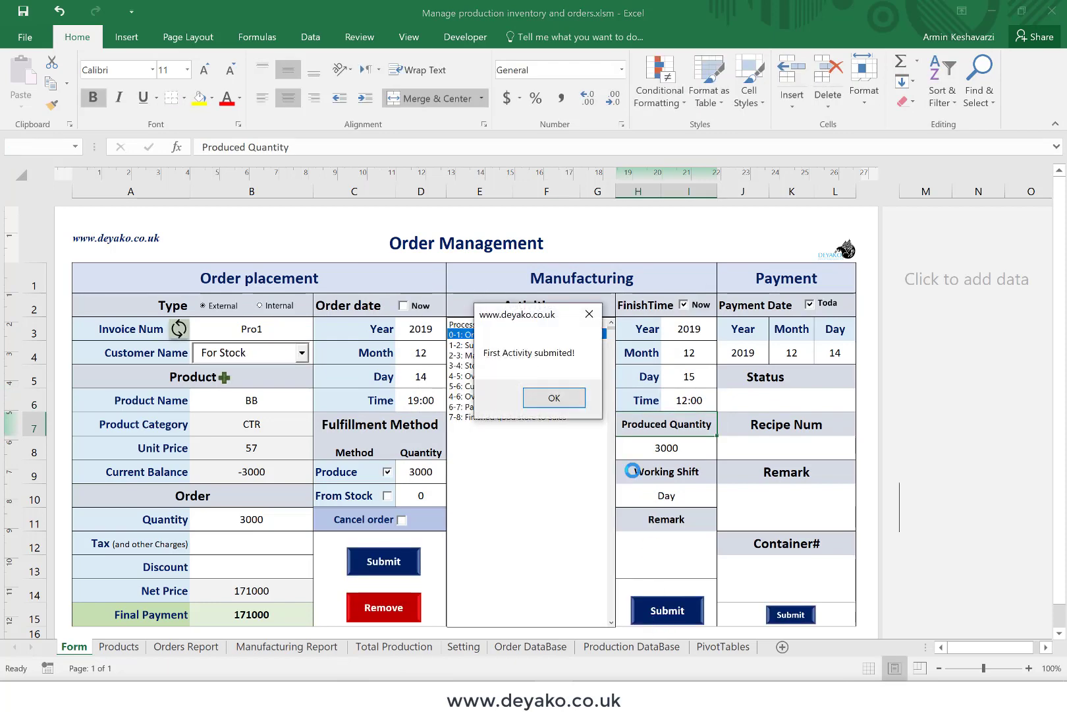
left_click(554, 398)
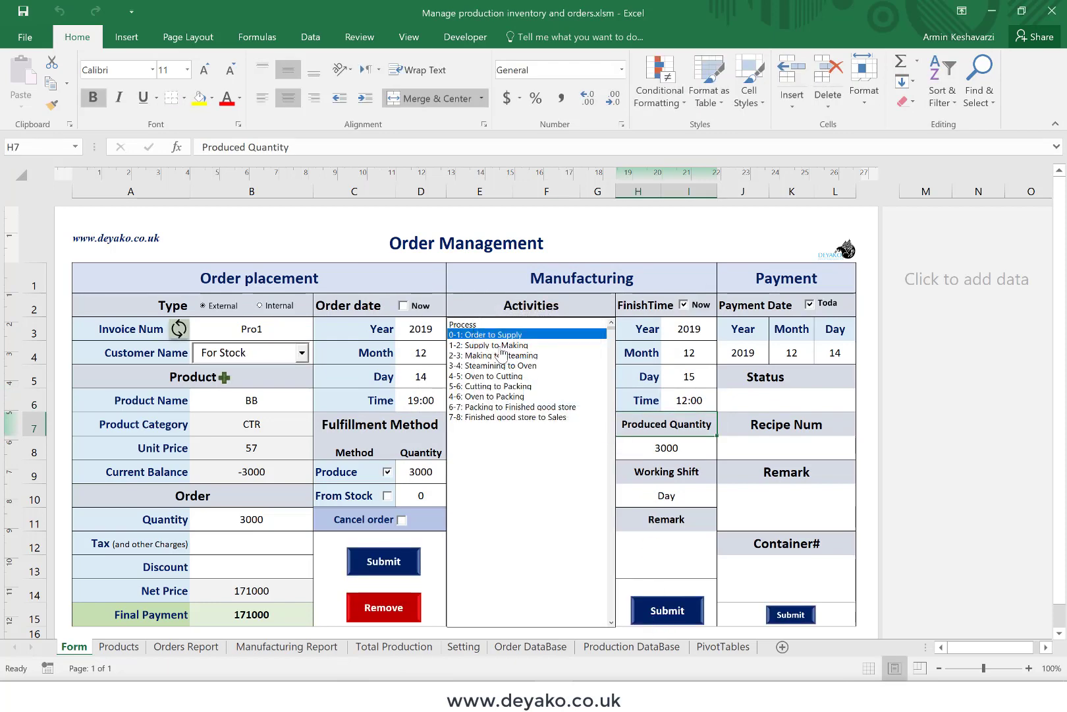
left_click(501, 347)
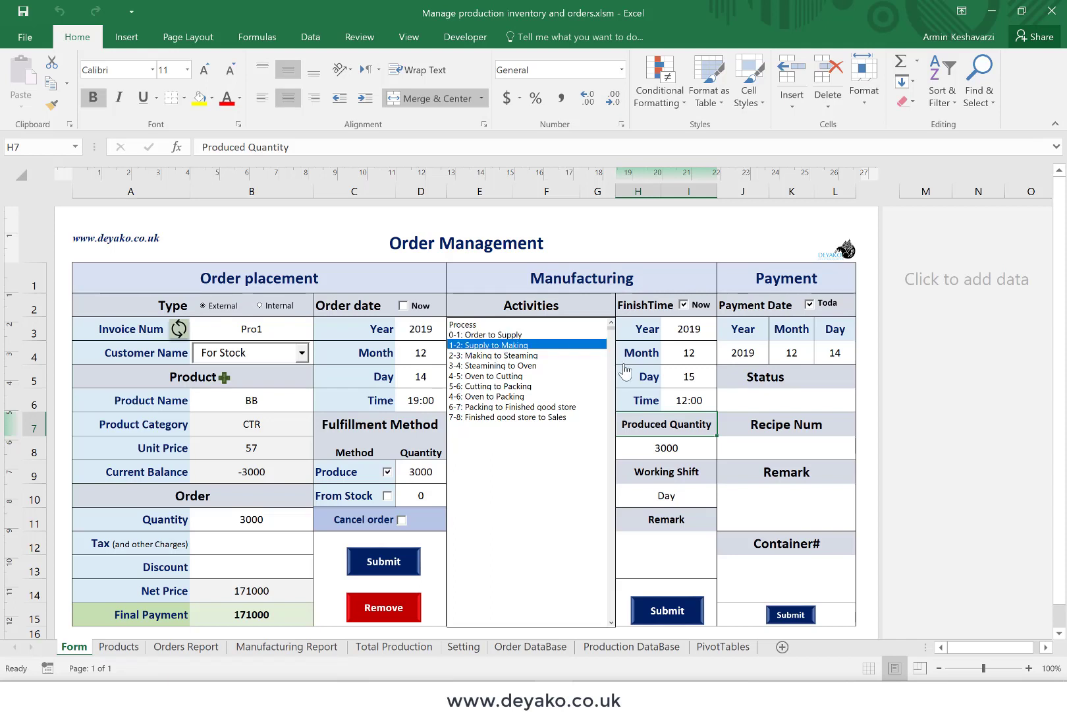
left_click(688, 402)
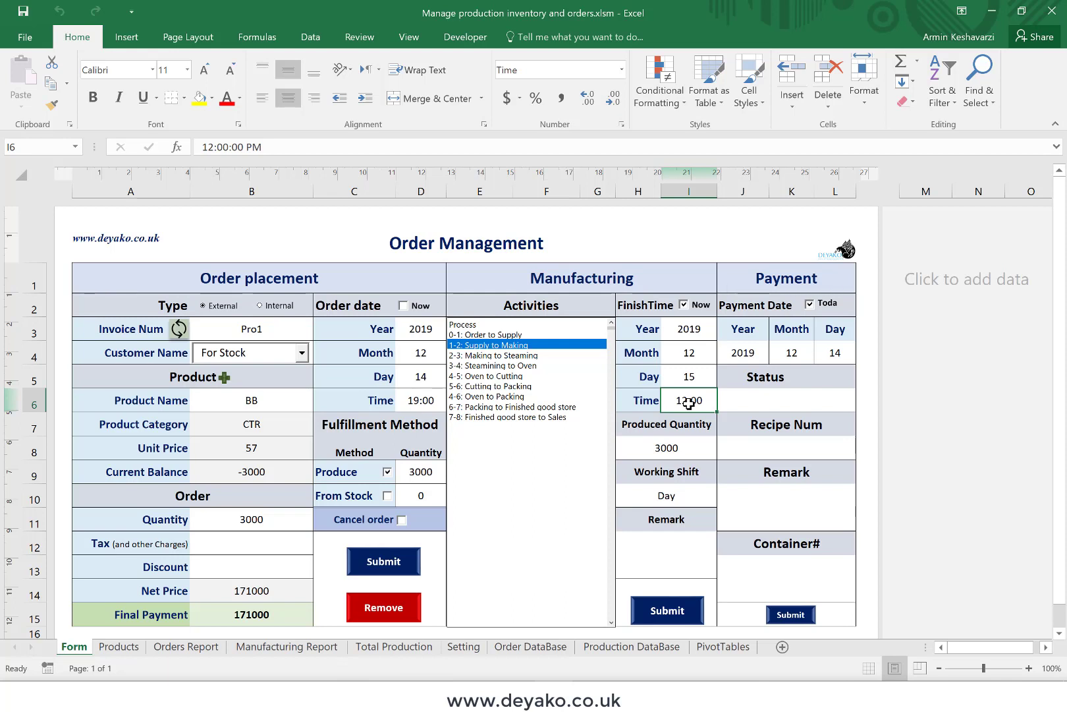
left_click(527, 406)
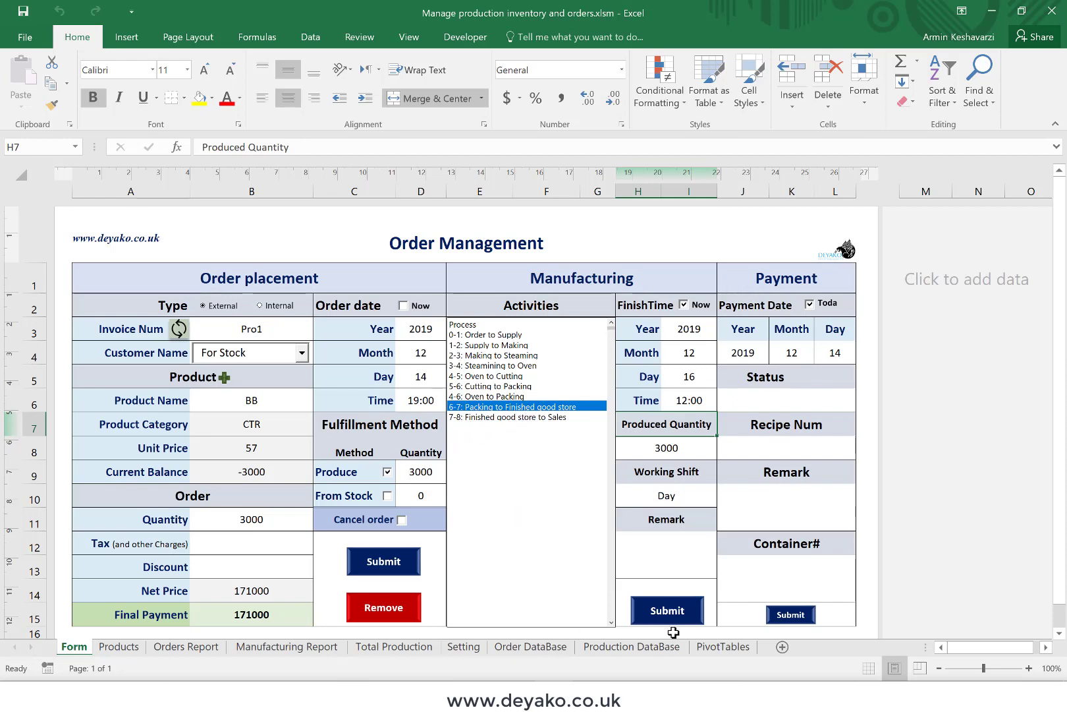
Examine the manufacturing processes and their activity types, from Start to Order End, on the Setting sheet
left_click(469, 647)
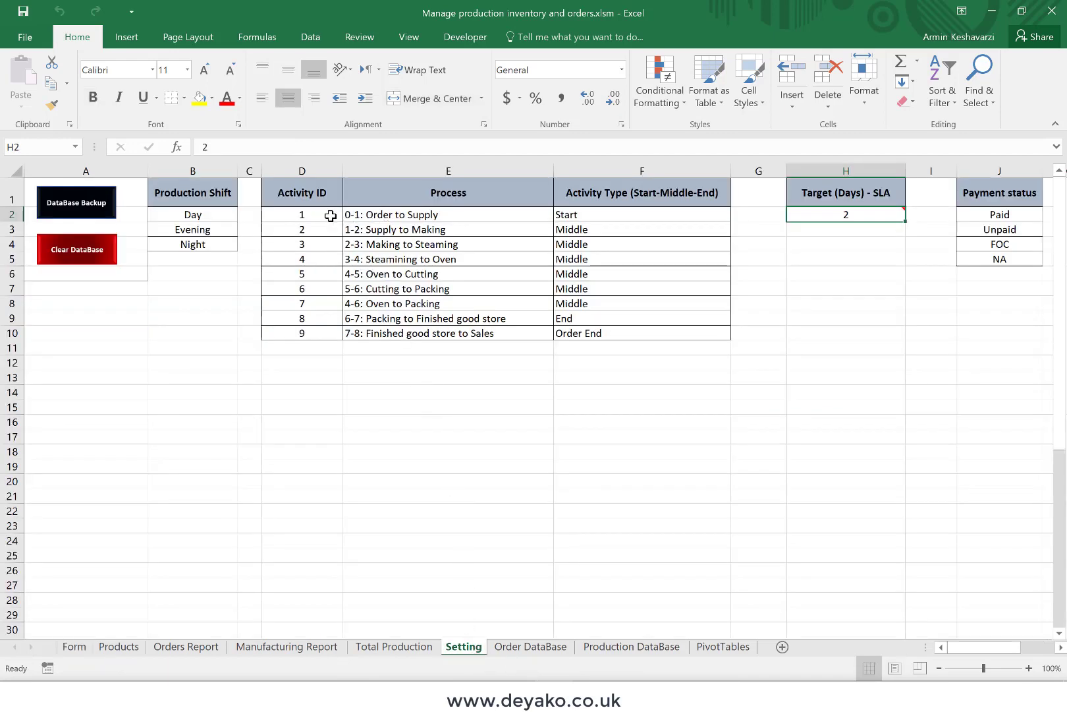
left_click_drag(331, 216, 600, 312)
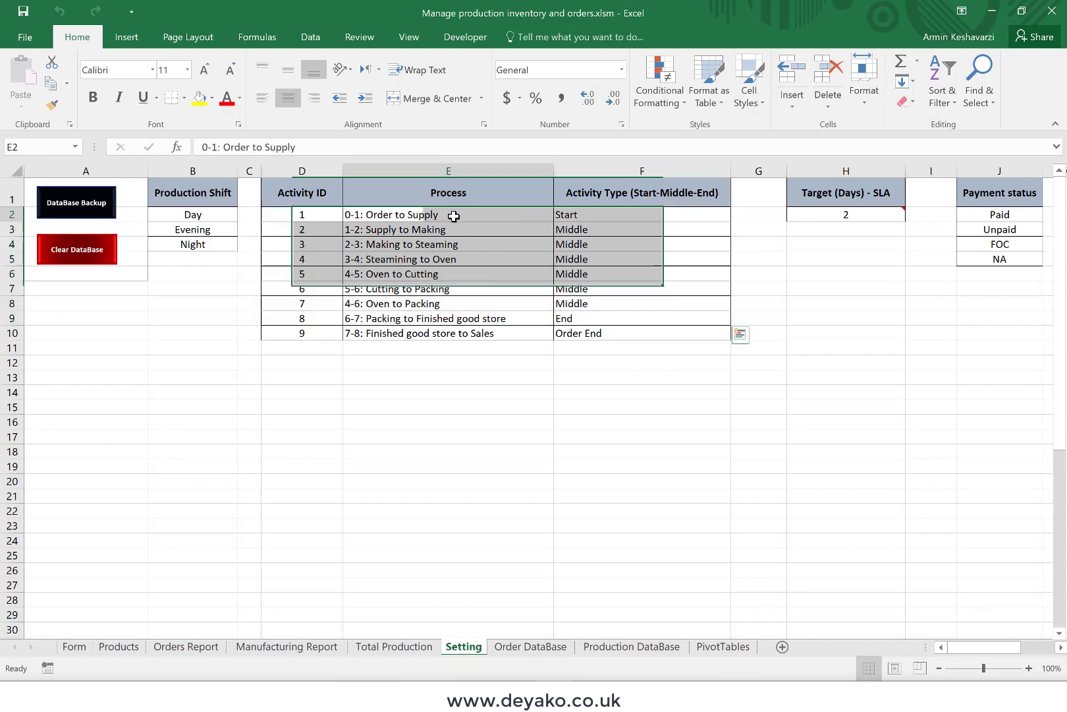
left_click_drag(452, 212, 465, 332)
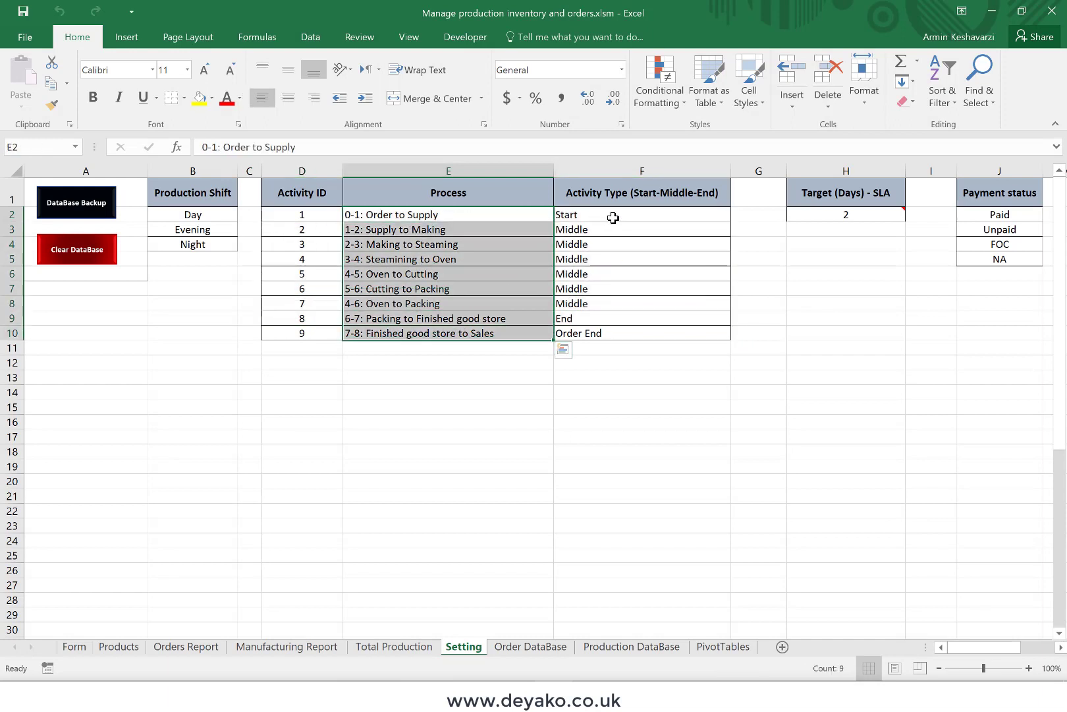
left_click_drag(612, 219, 615, 336)
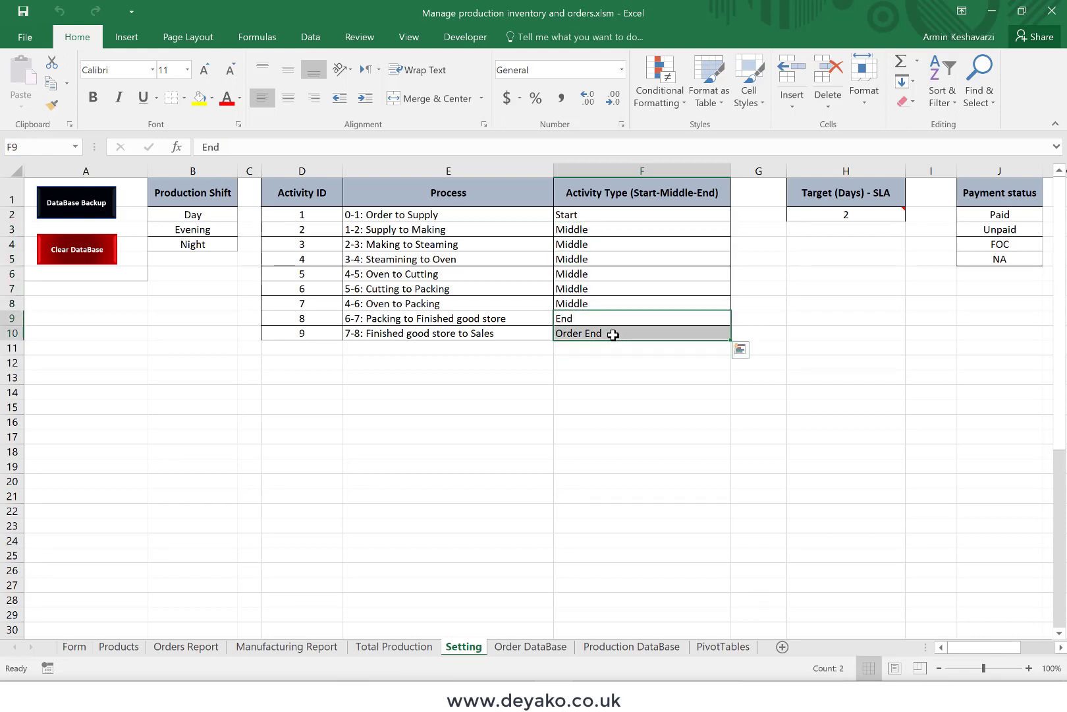
left_click(584, 216)
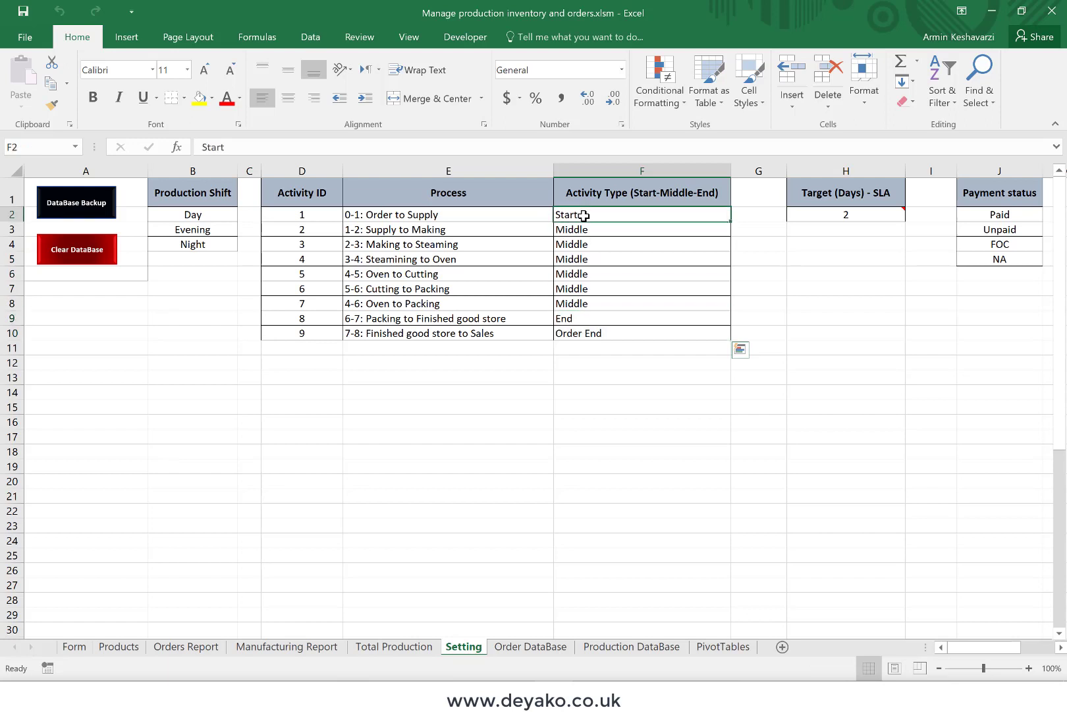
left_click(583, 317)
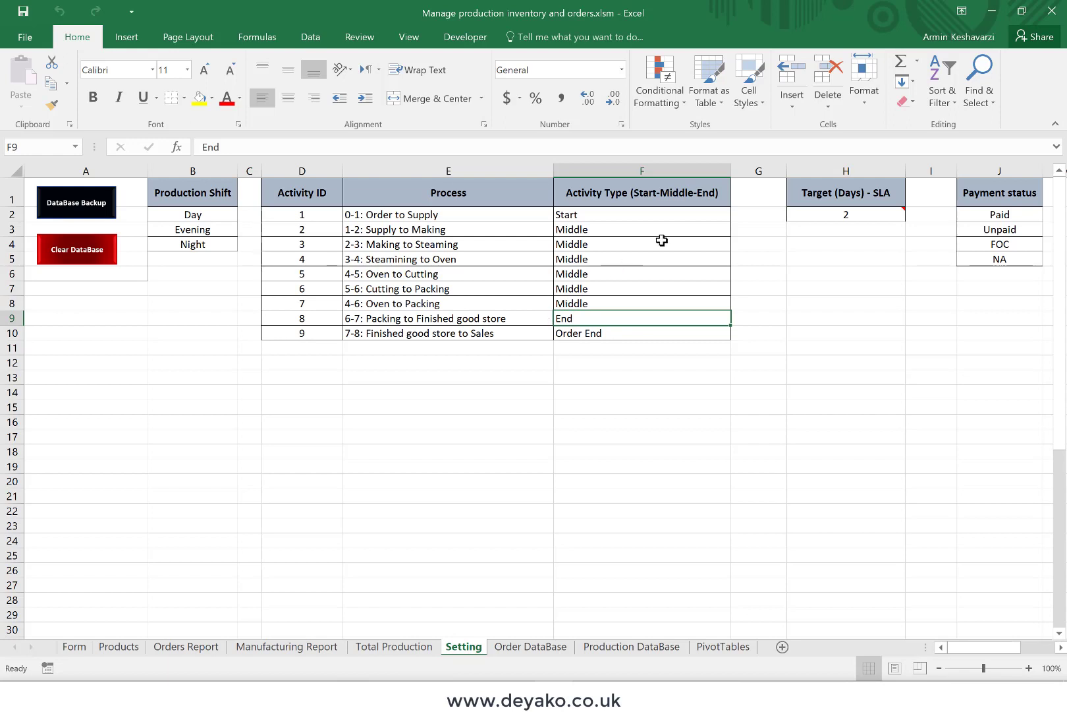
Examine the Target (Days) - SLA setting and its comment against the Start to End activity types
mouse_move(800, 211)
left_click_drag(597, 317, 487, 319)
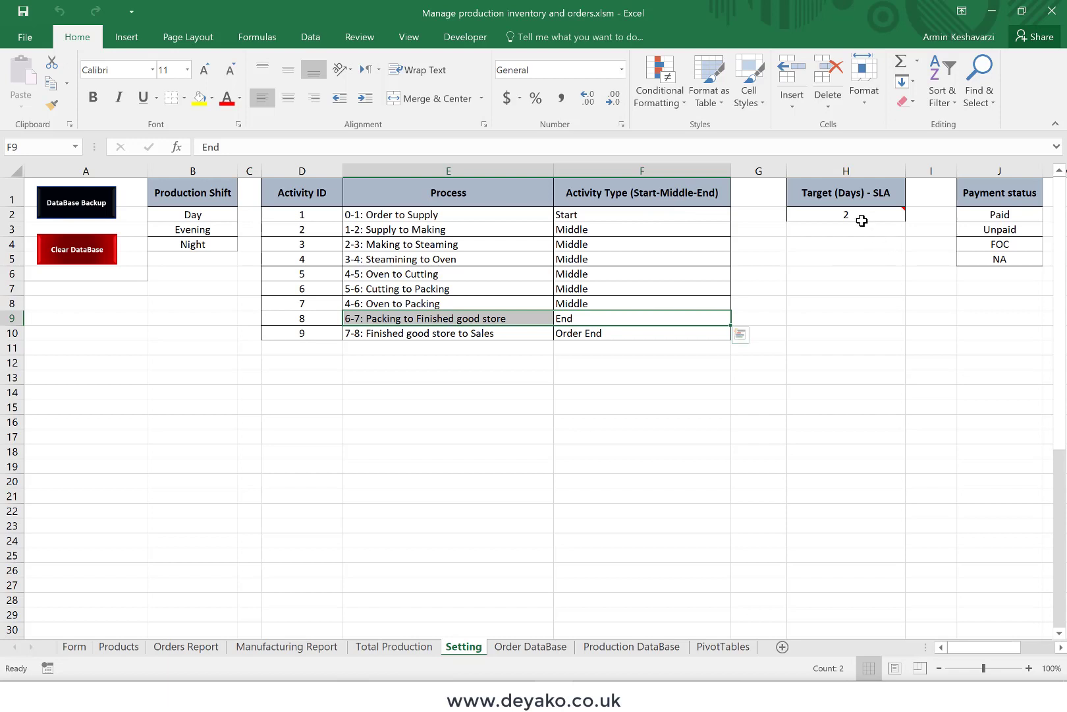
left_click(862, 220)
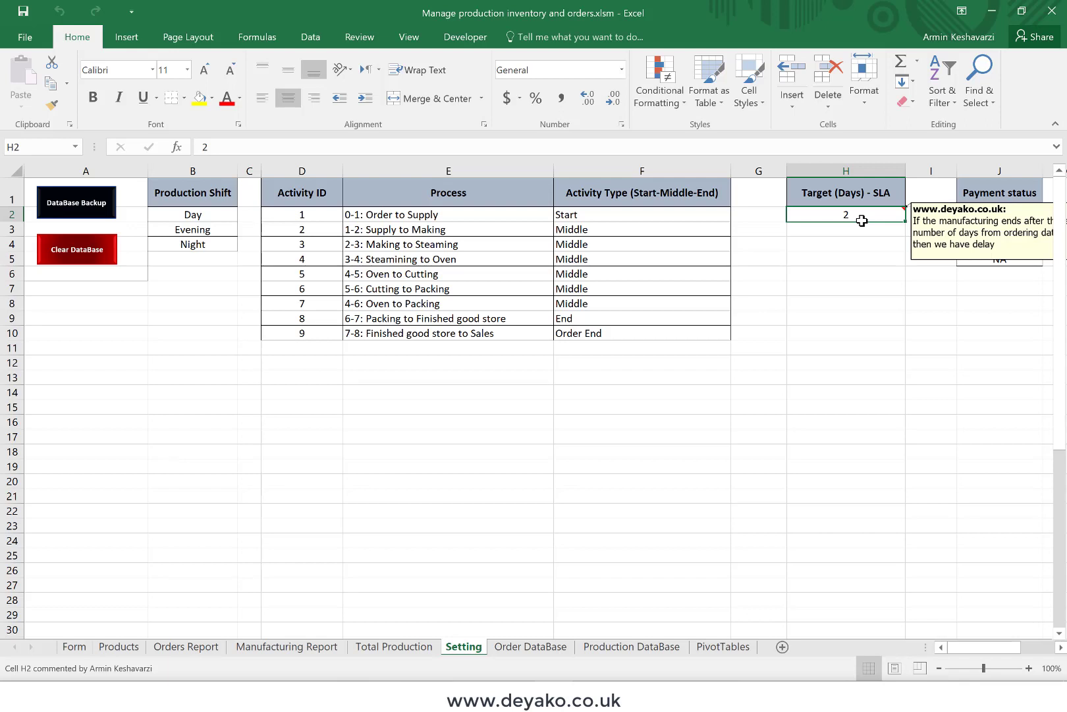
left_click(680, 220)
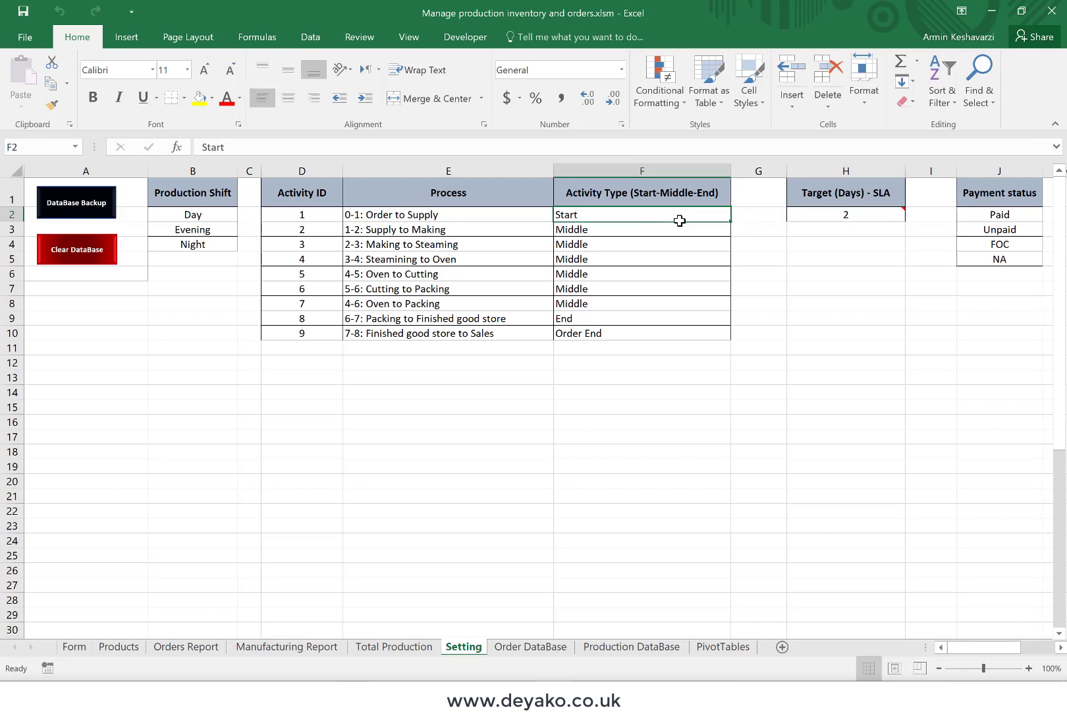
left_click_drag(691, 214, 689, 314)
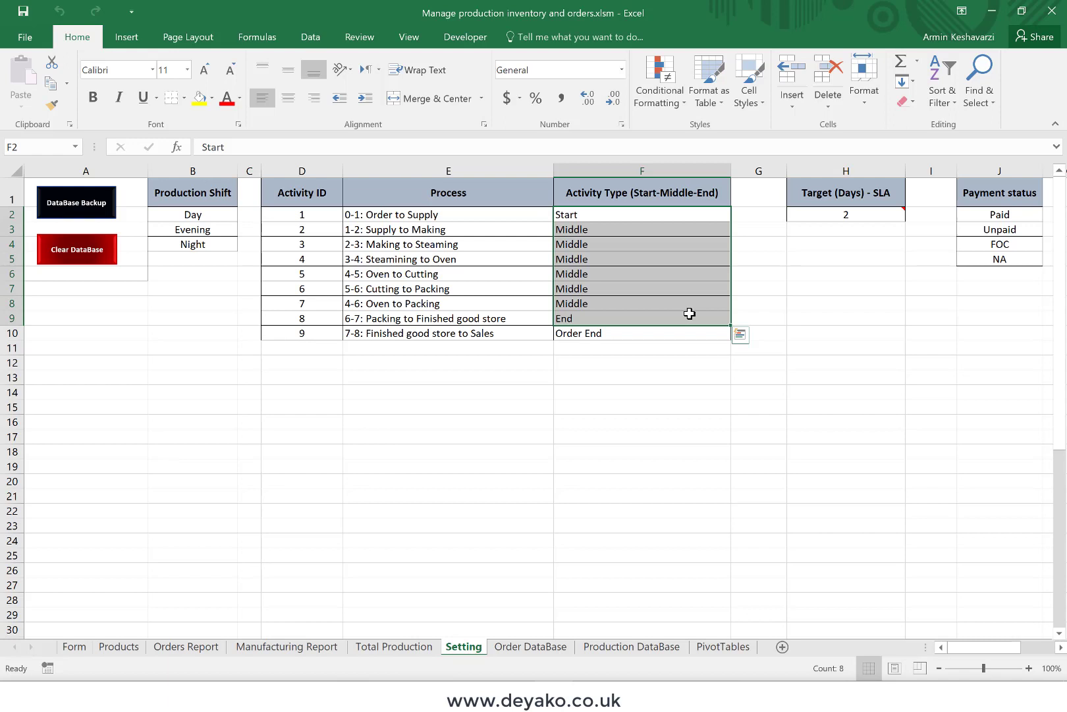
left_click(872, 214)
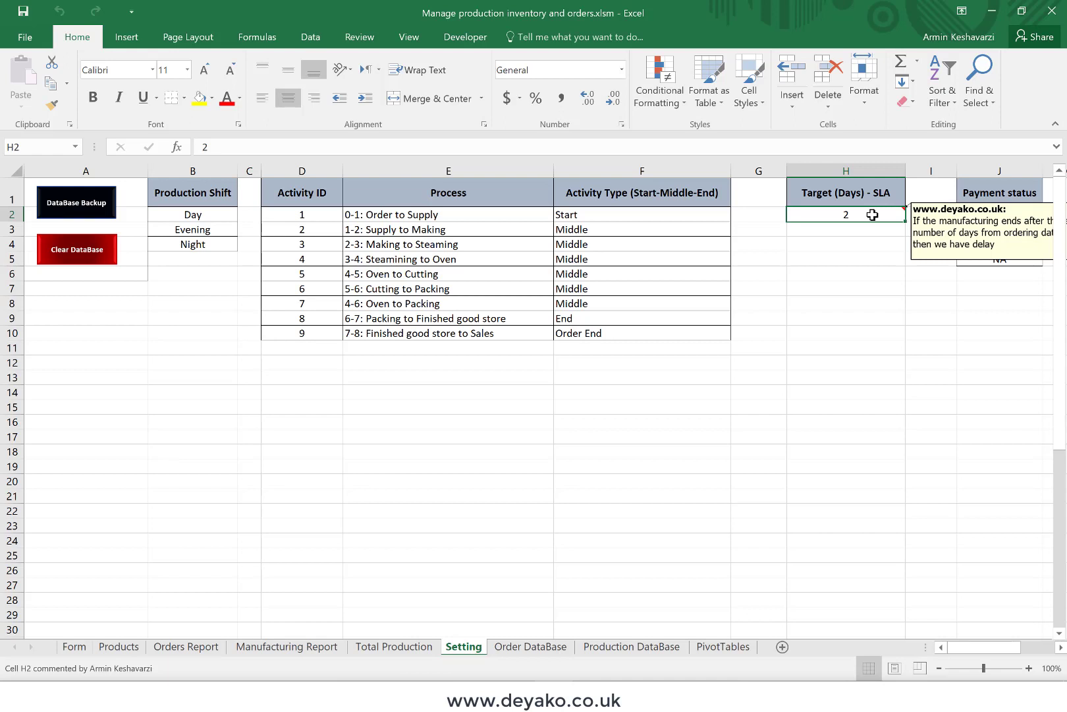
On the Form sheet, set the Packing to Finished good store activity's finish time to 16:00 and submit it
left_click(74, 647)
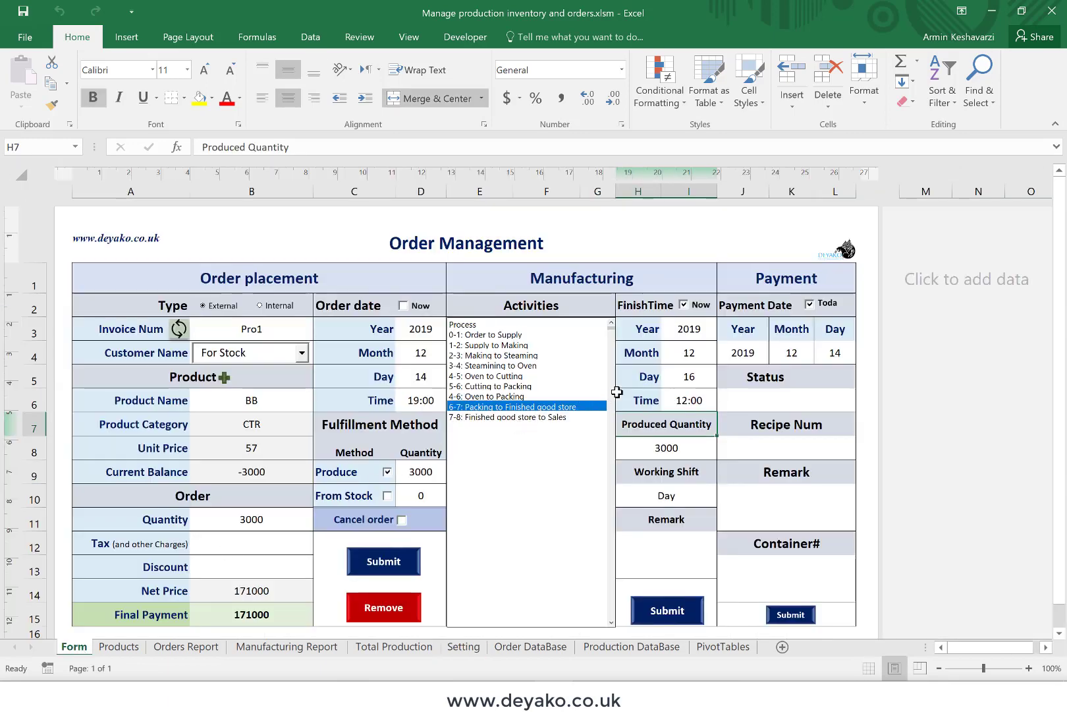
left_click(689, 400)
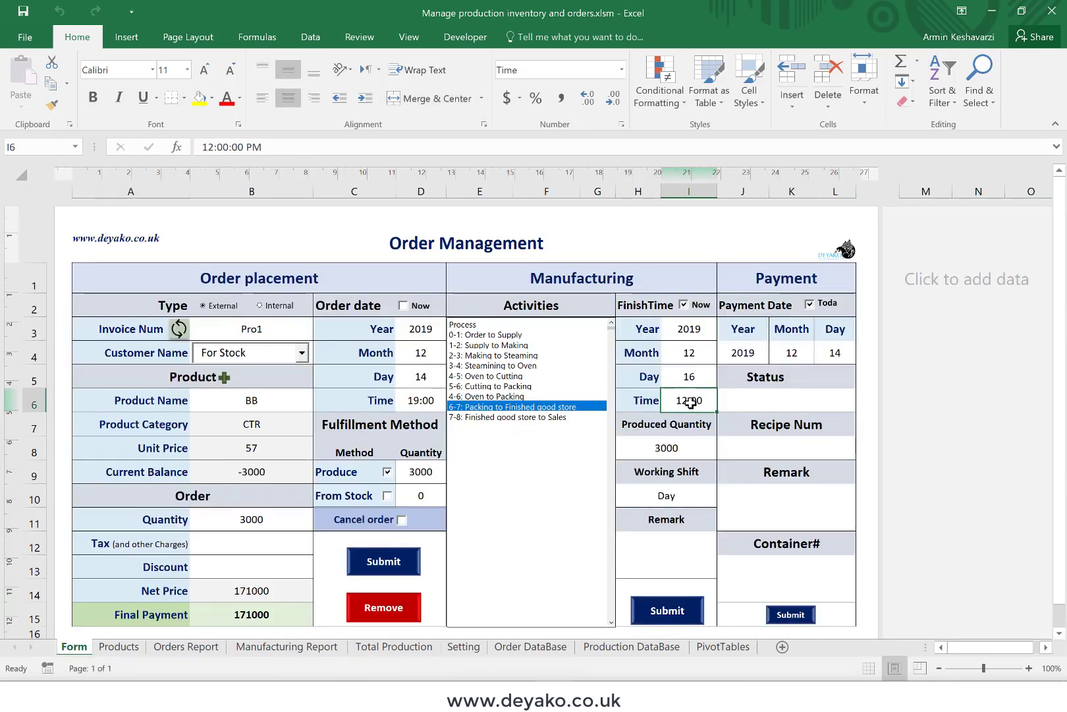
type("16:00")
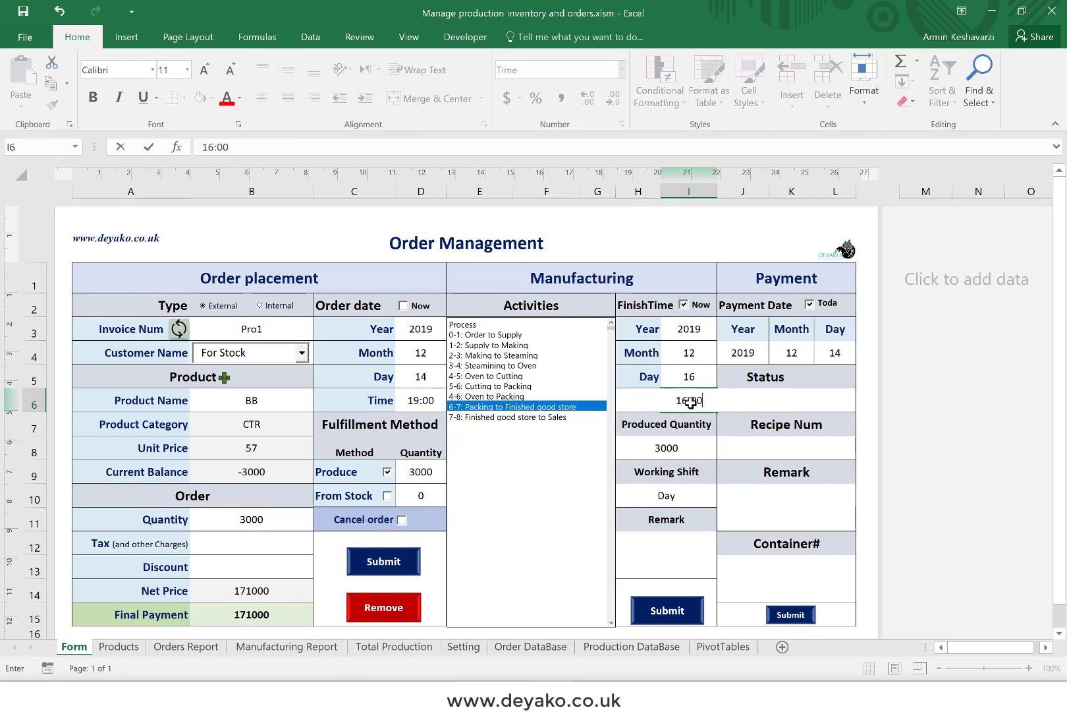
key("Return")
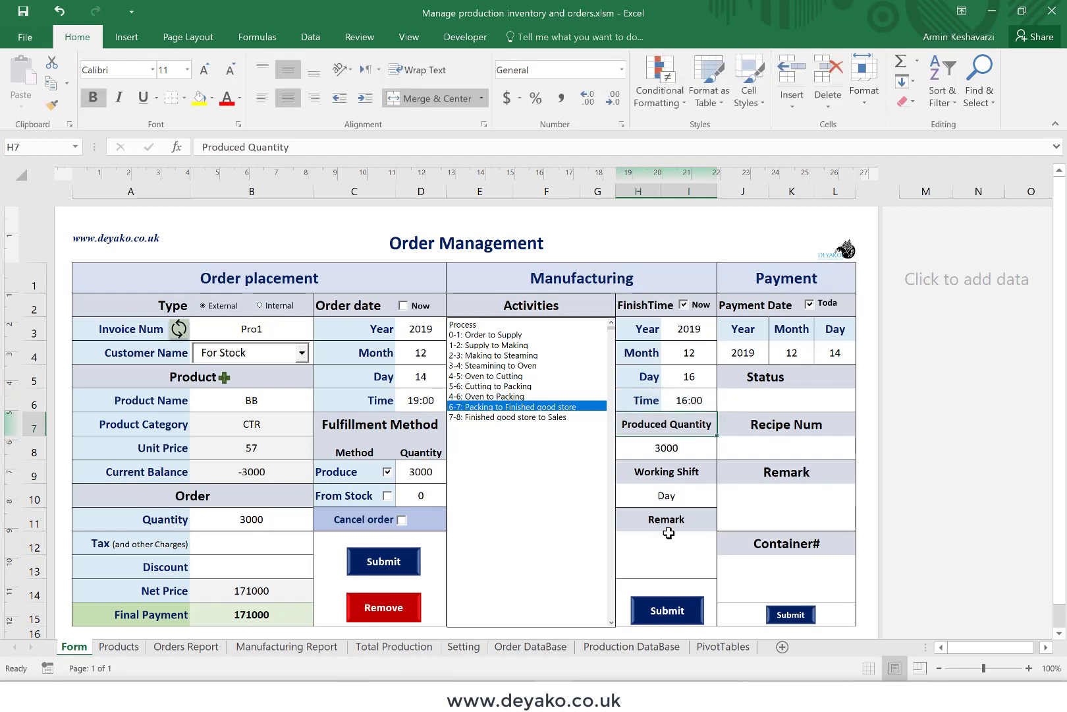
left_click(669, 611)
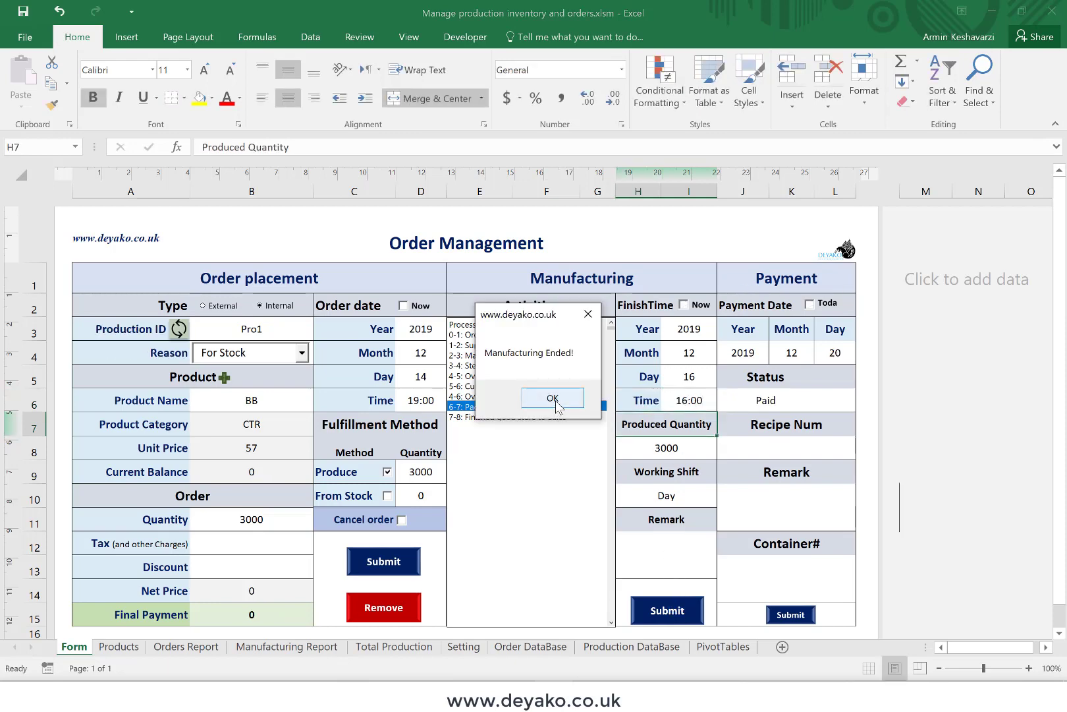
left_click(552, 398)
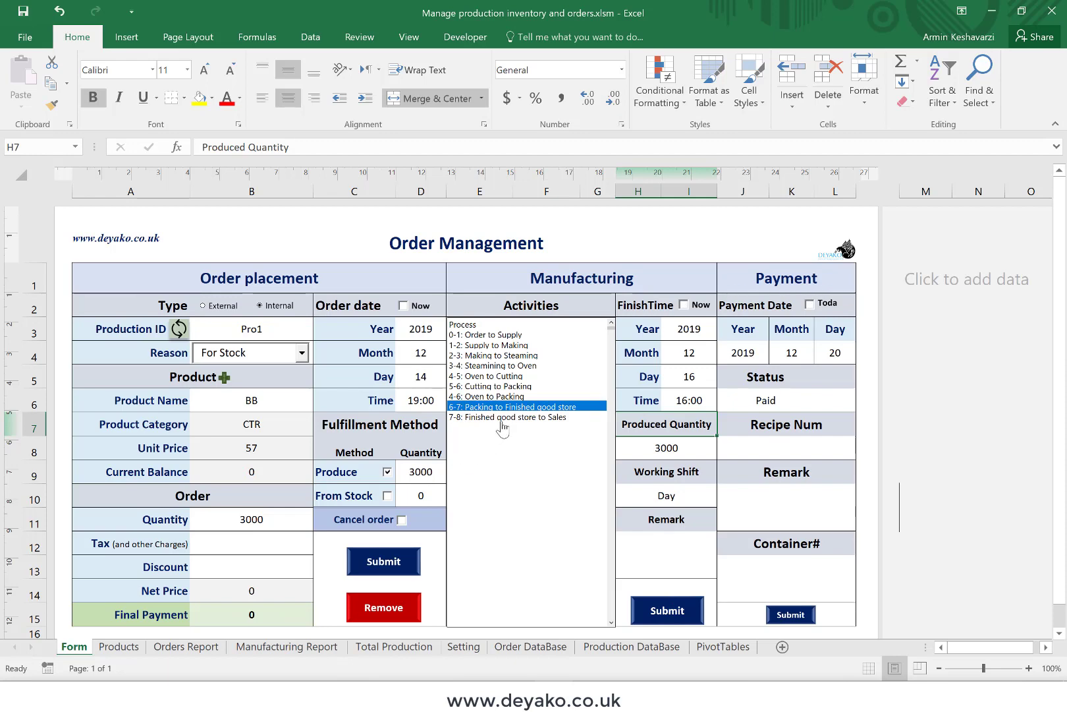
Examine product BB's pending-to-produce and in-stock quantities on the Products sheet
left_click(118, 646)
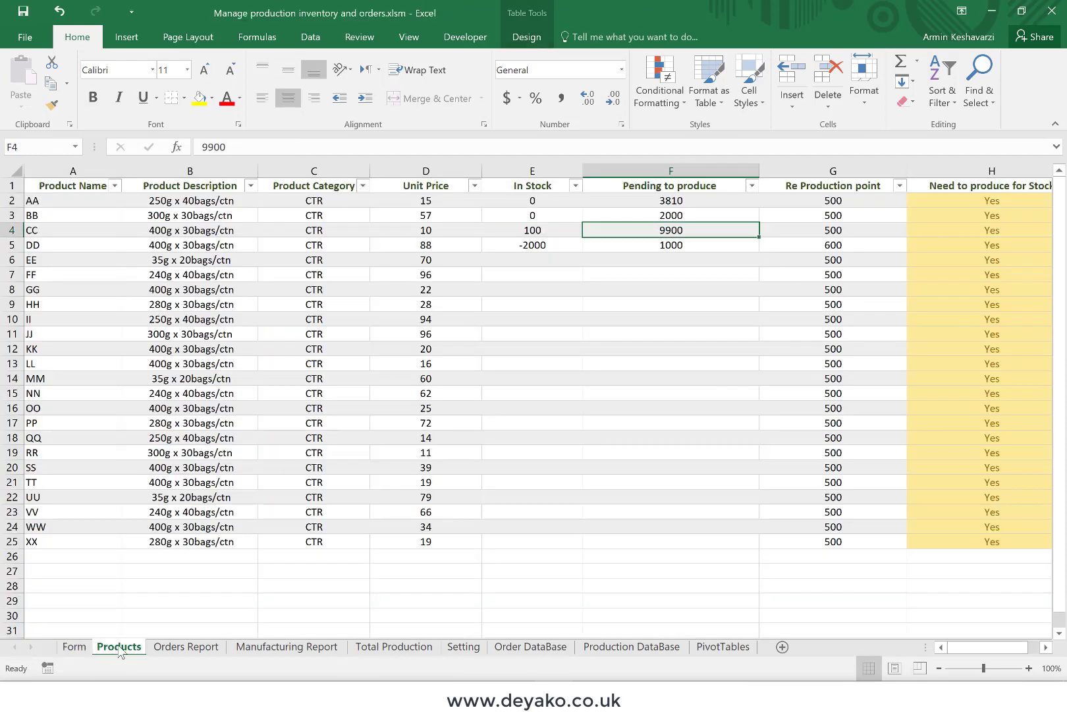
left_click(686, 212)
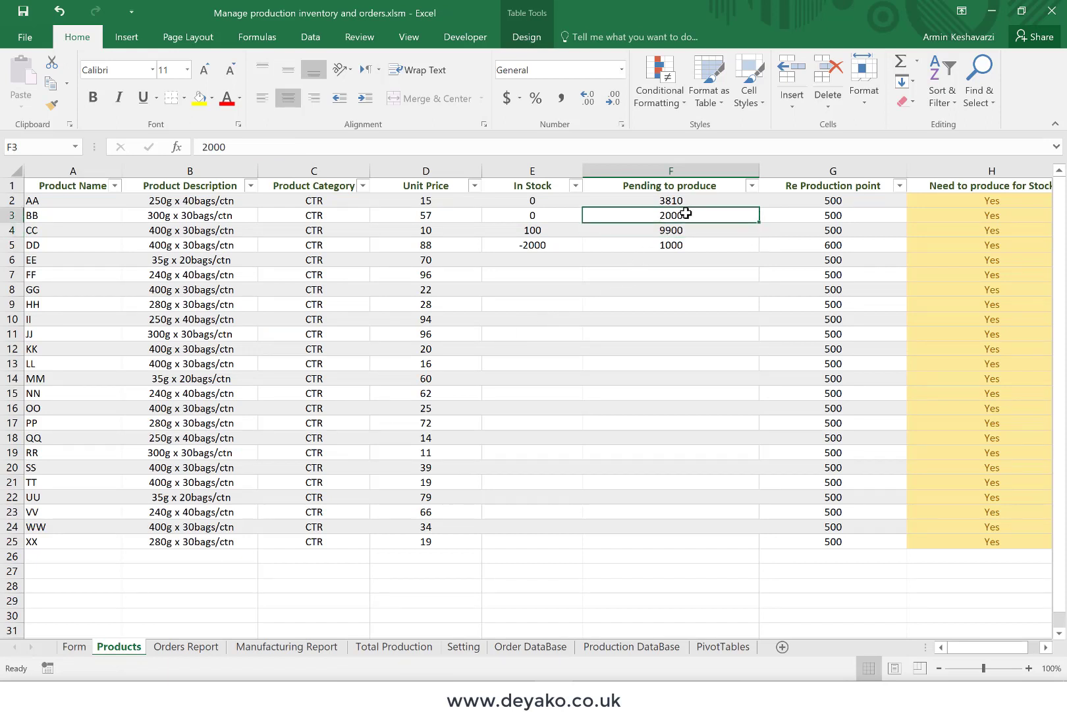
left_click(551, 219)
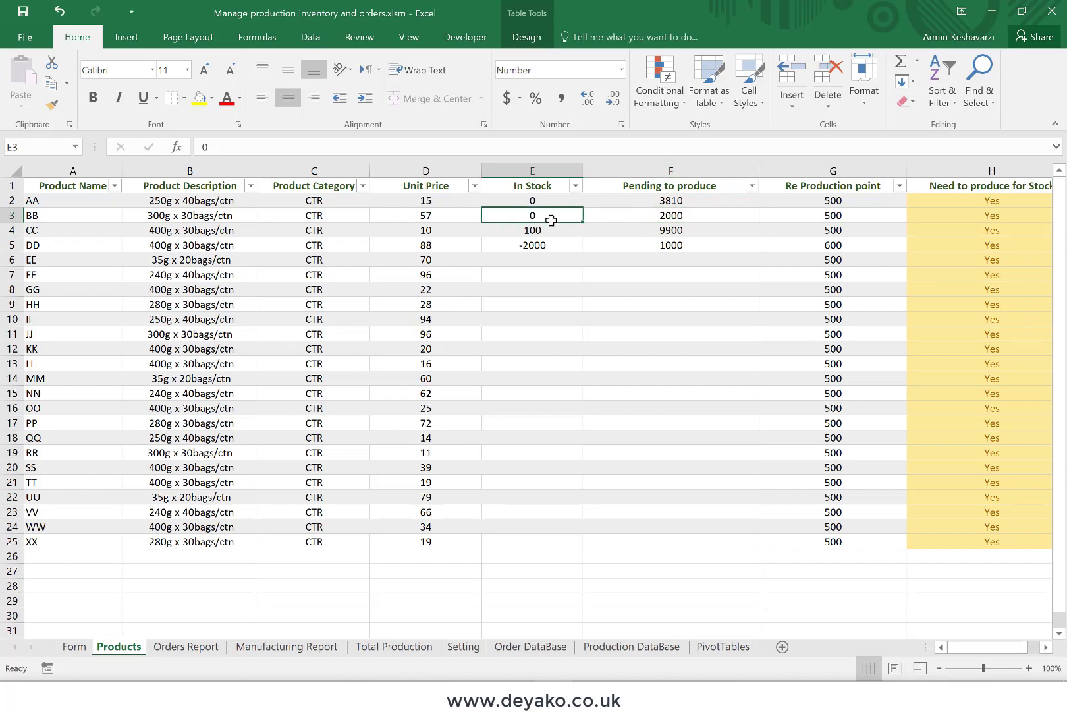
Examine the processes through Packing to Finished good store, and the 7-8: Finished good store to Sales process, on the Setting sheet
key("ctrl+Page_Up")
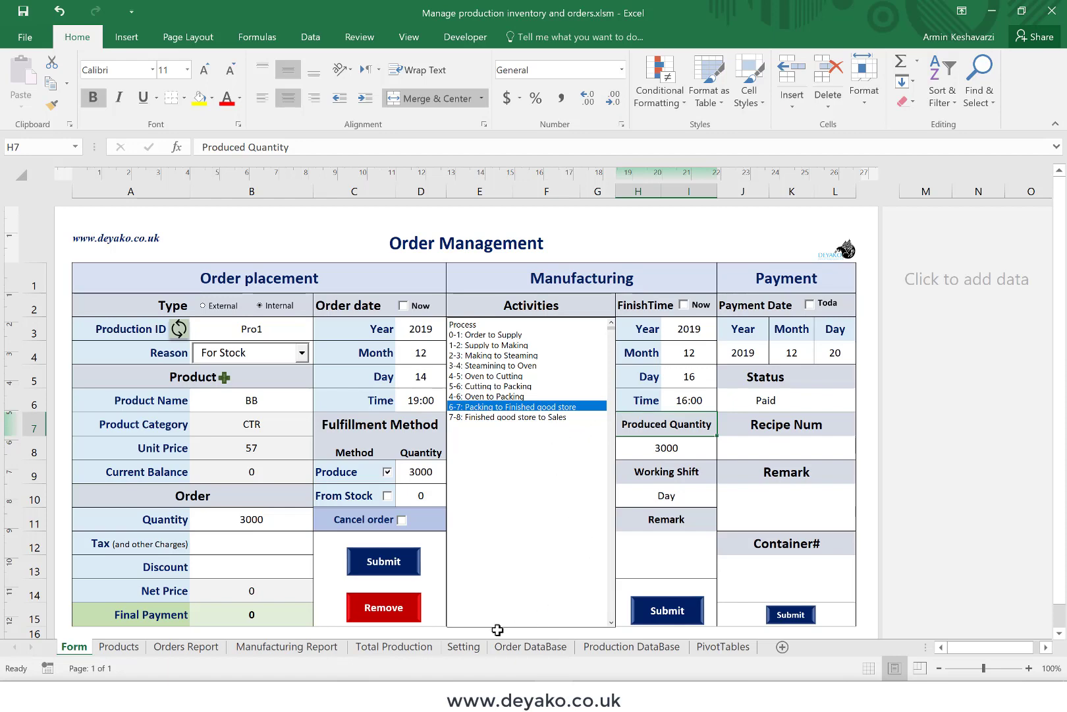
left_click(473, 644)
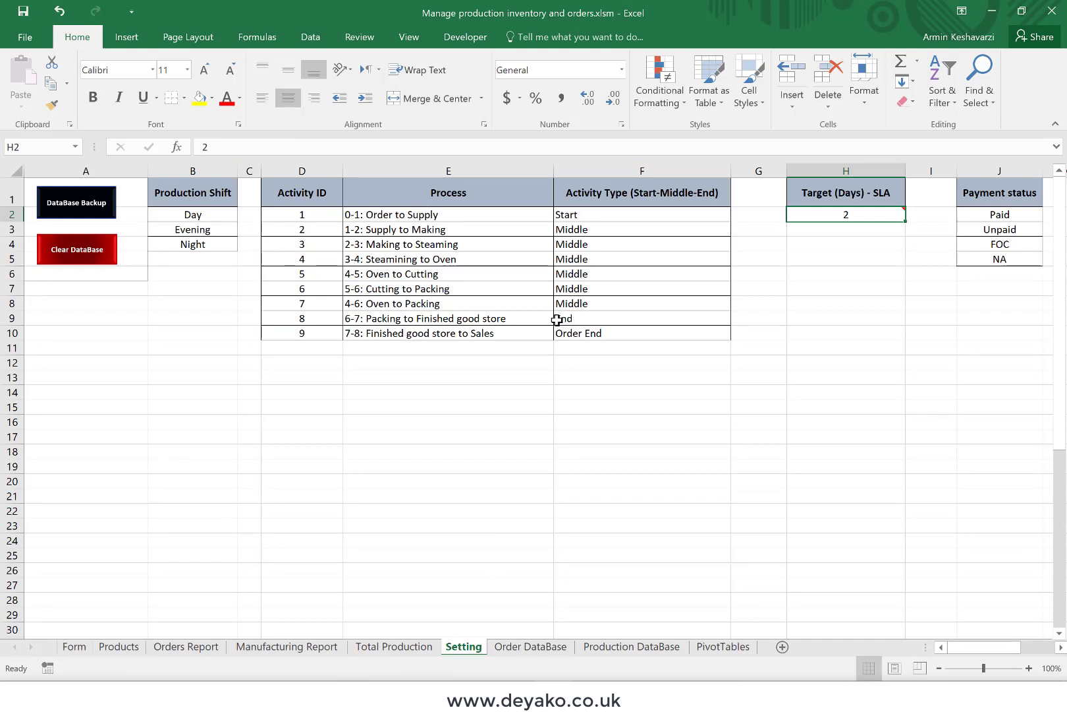
left_click(521, 214)
left_click_drag(522, 214, 509, 317)
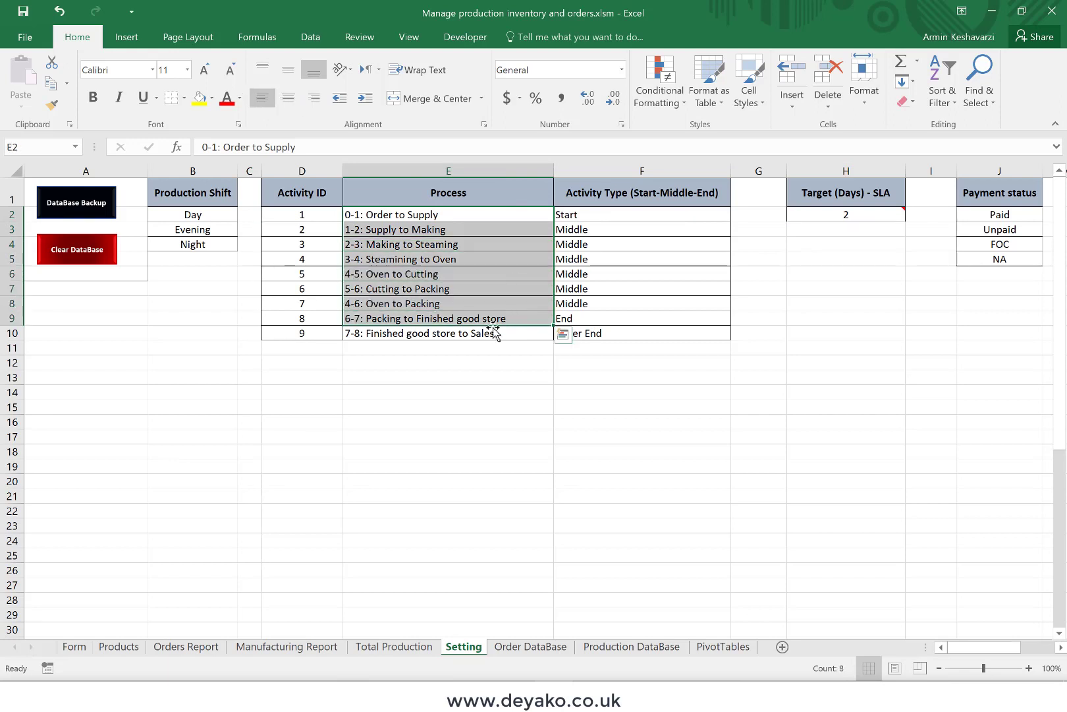
left_click(472, 334)
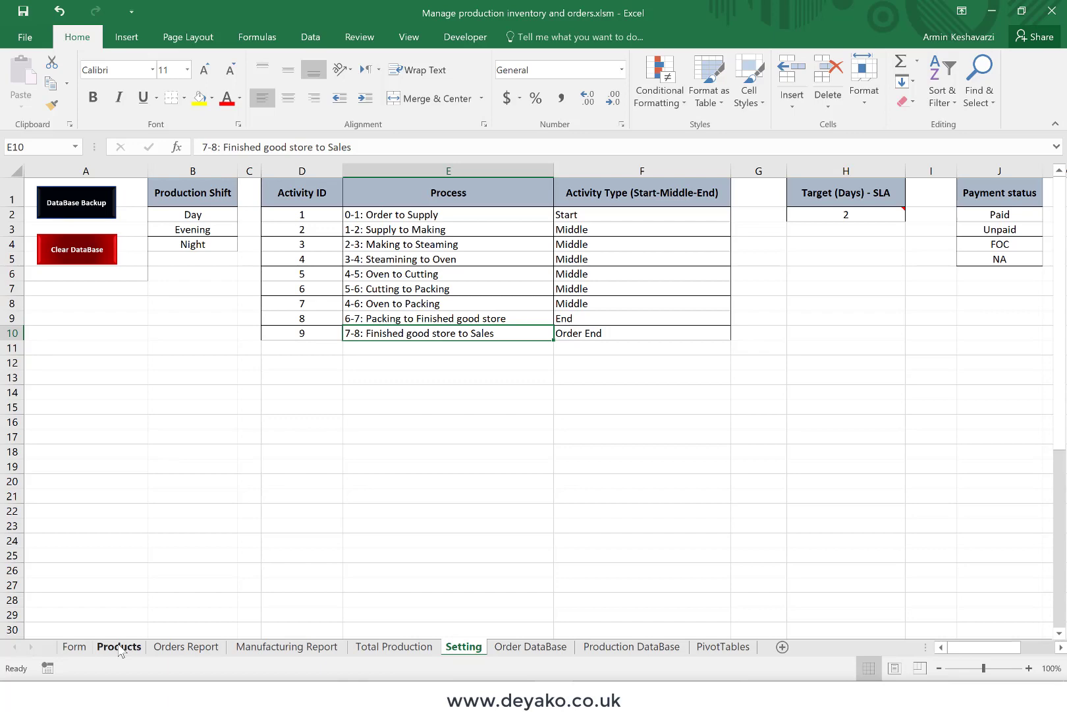
On the Form sheet, choose 7-8: Finished good store to Sales, set its finish time to 20:00 and submit it
left_click(119, 646)
left_click(74, 646)
left_click(516, 417)
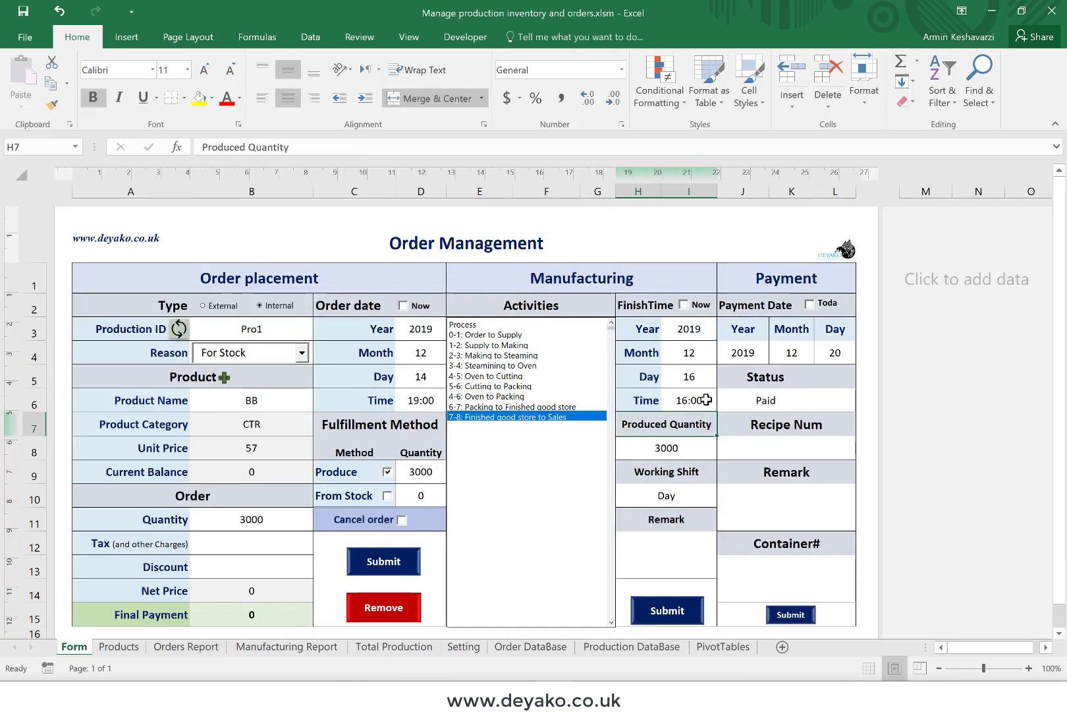
left_click(703, 398)
type("20:00")
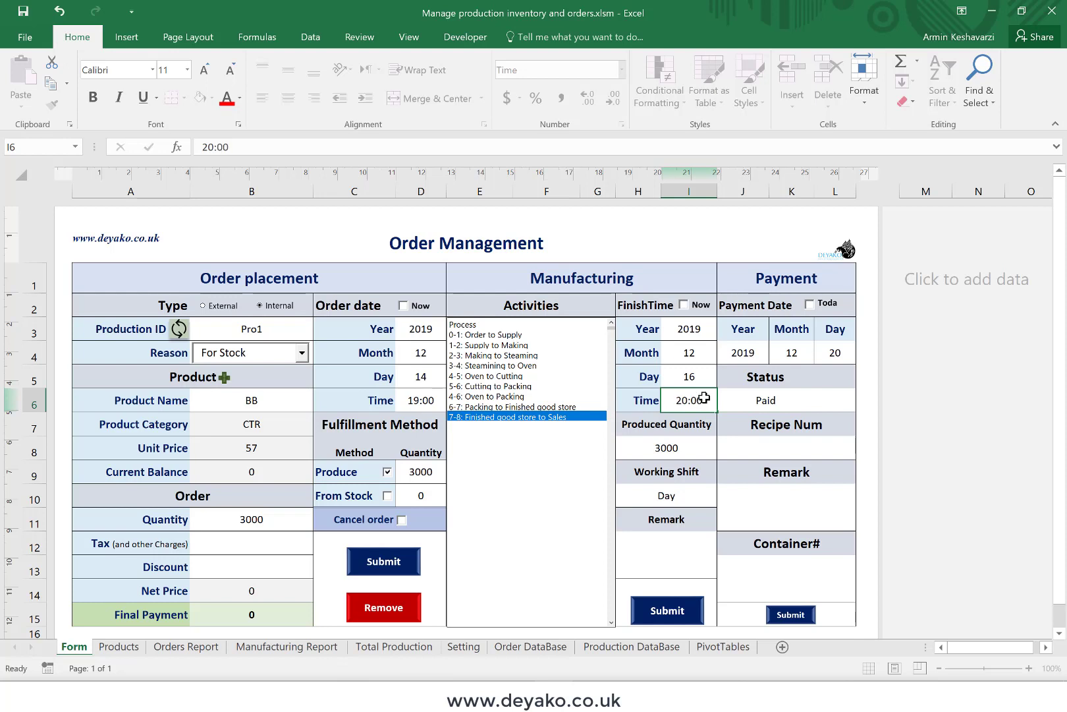
key("Return")
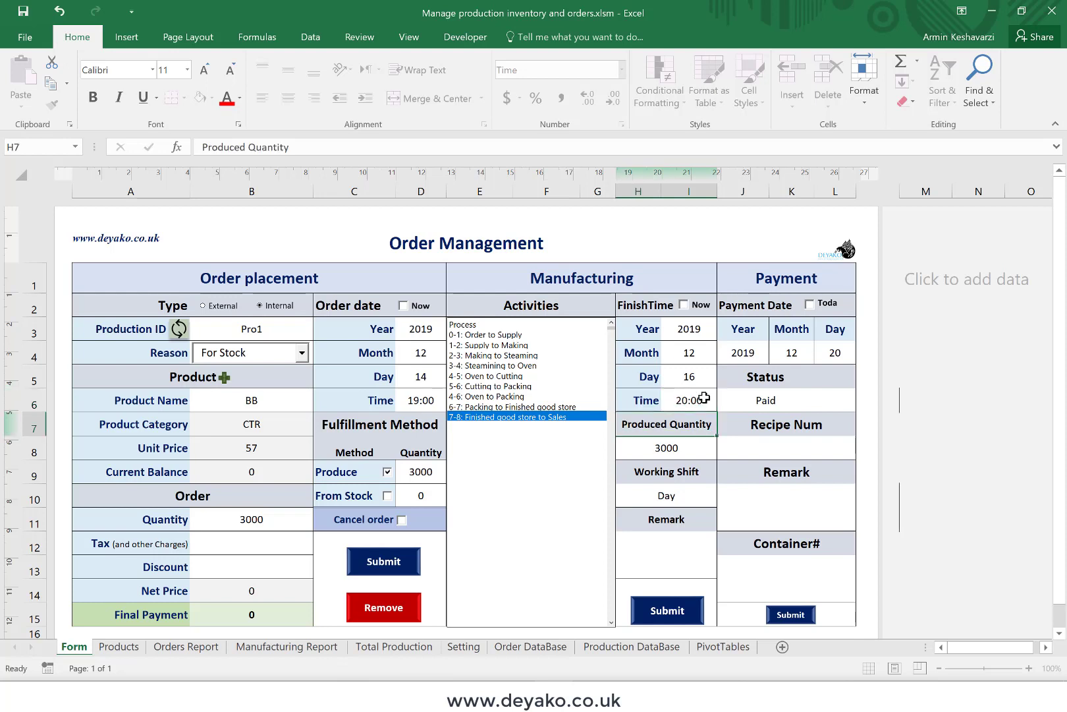
left_click(653, 609)
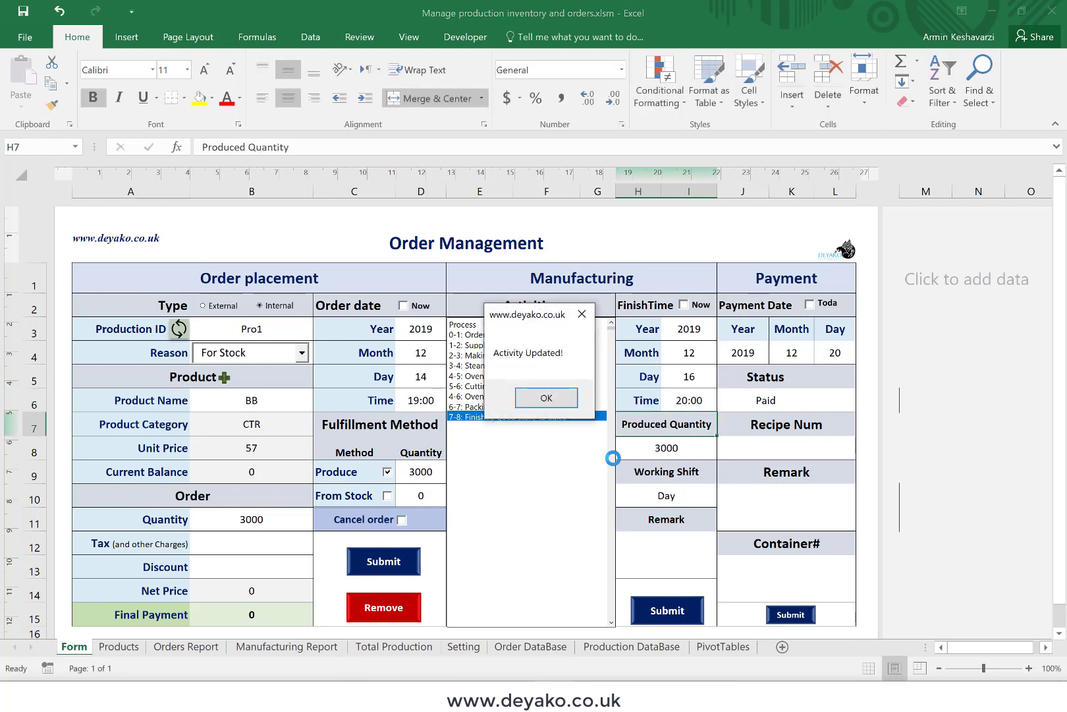
left_click(544, 397)
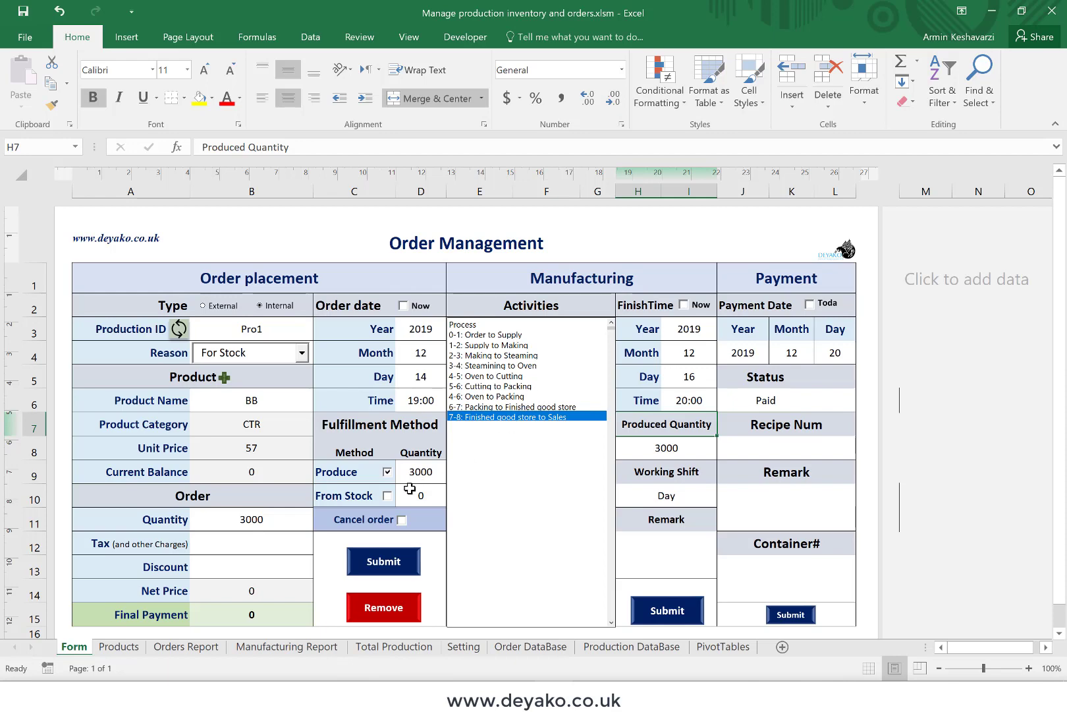
Check the stock quantities on the Products sheet and update the Orders Report
left_click(120, 648)
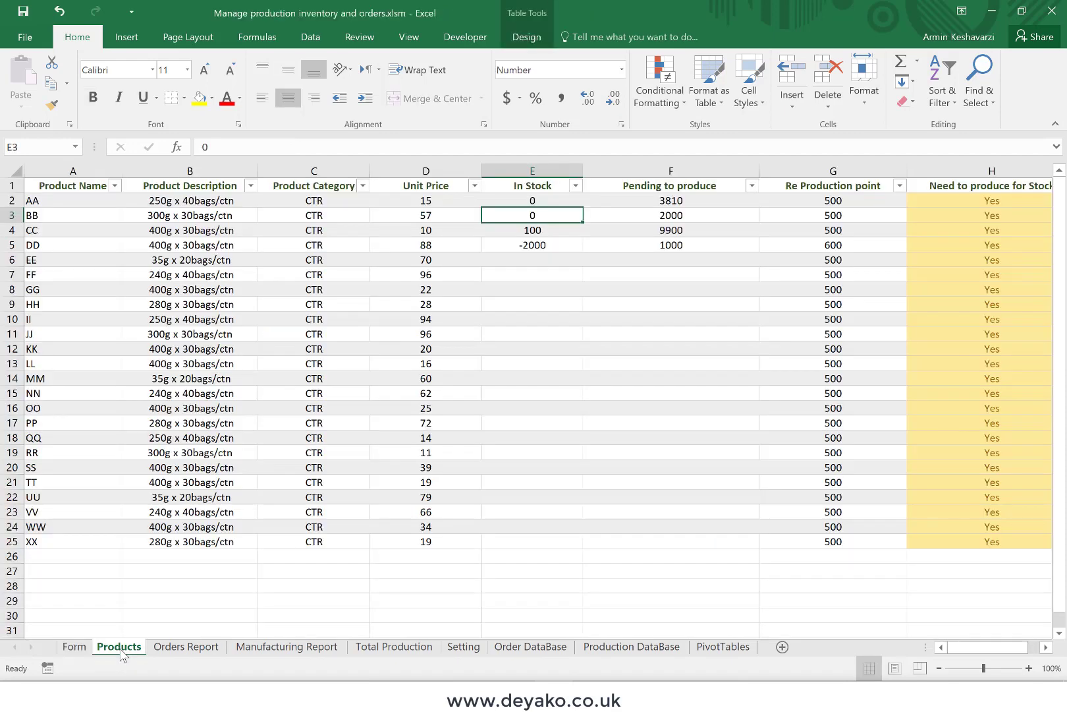
left_click(162, 652)
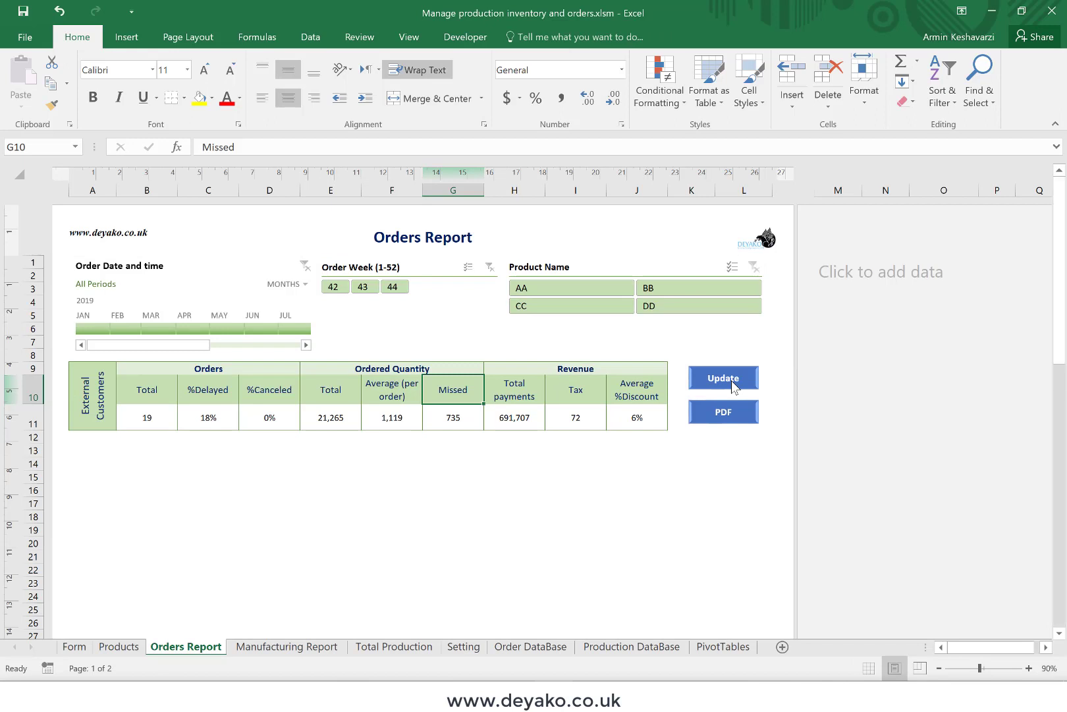
left_click(731, 380)
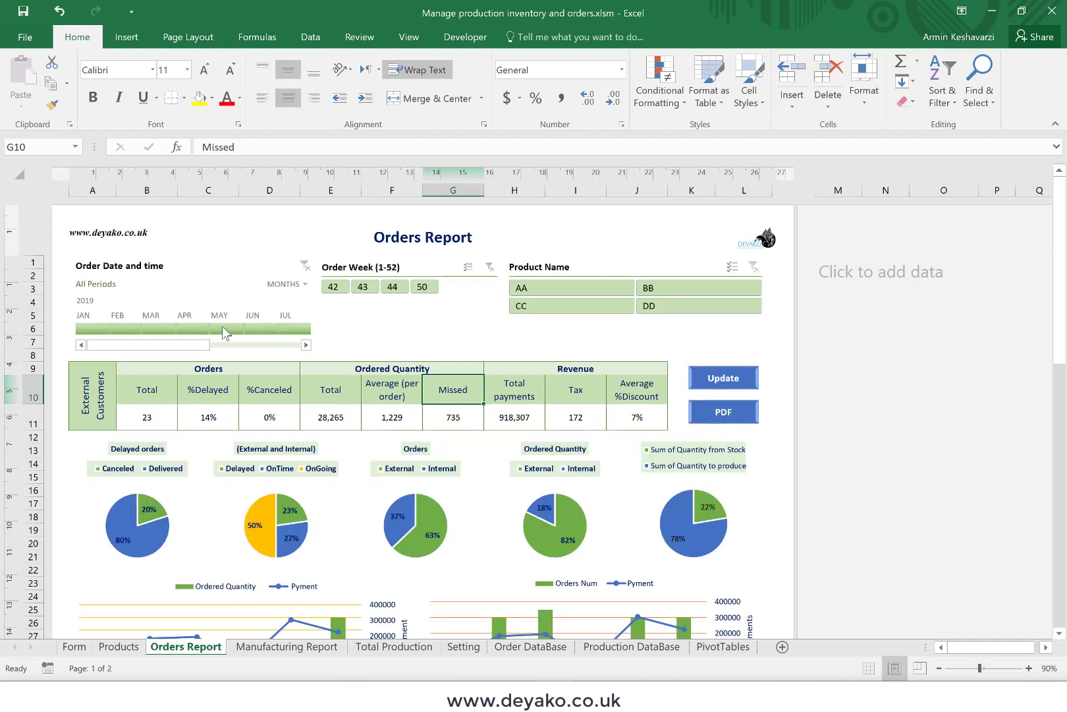
Filter the Orders Report by product BB, clear the product filter, and look through the report's charts and tables
left_click(287, 284)
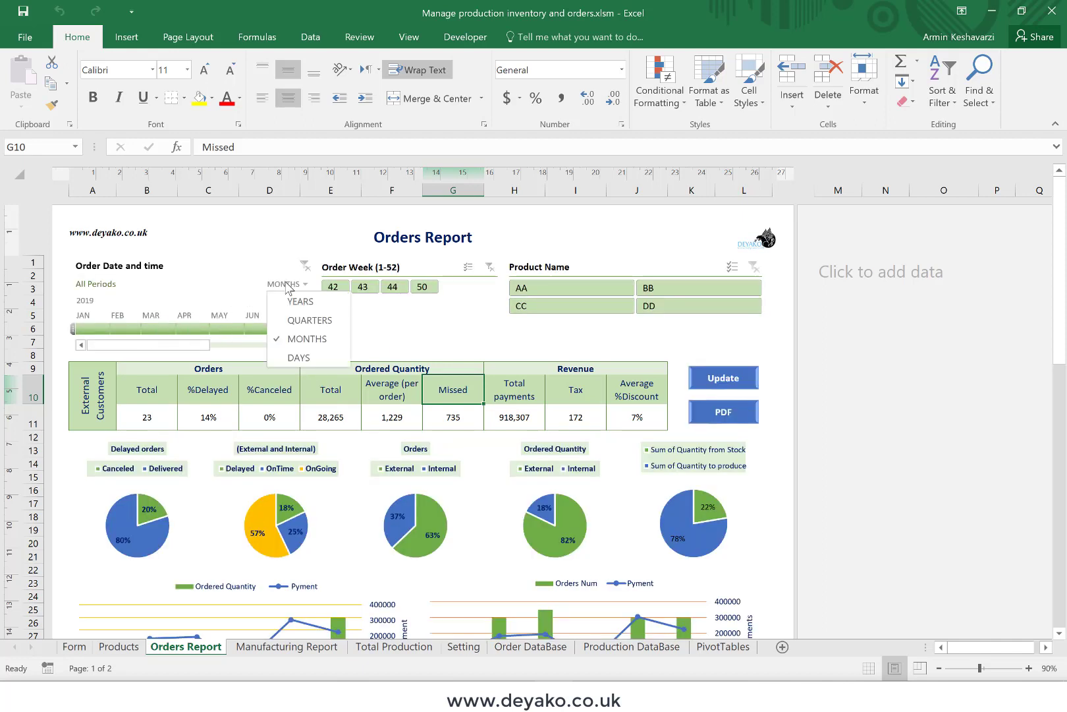
left_click(227, 282)
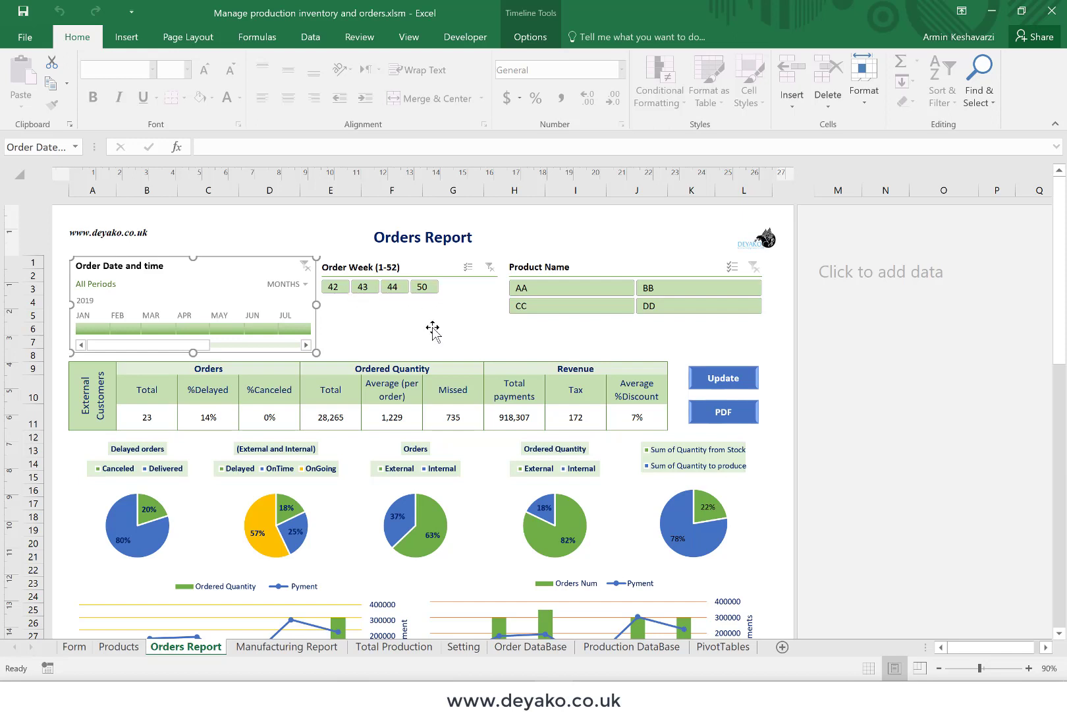
left_click(656, 290)
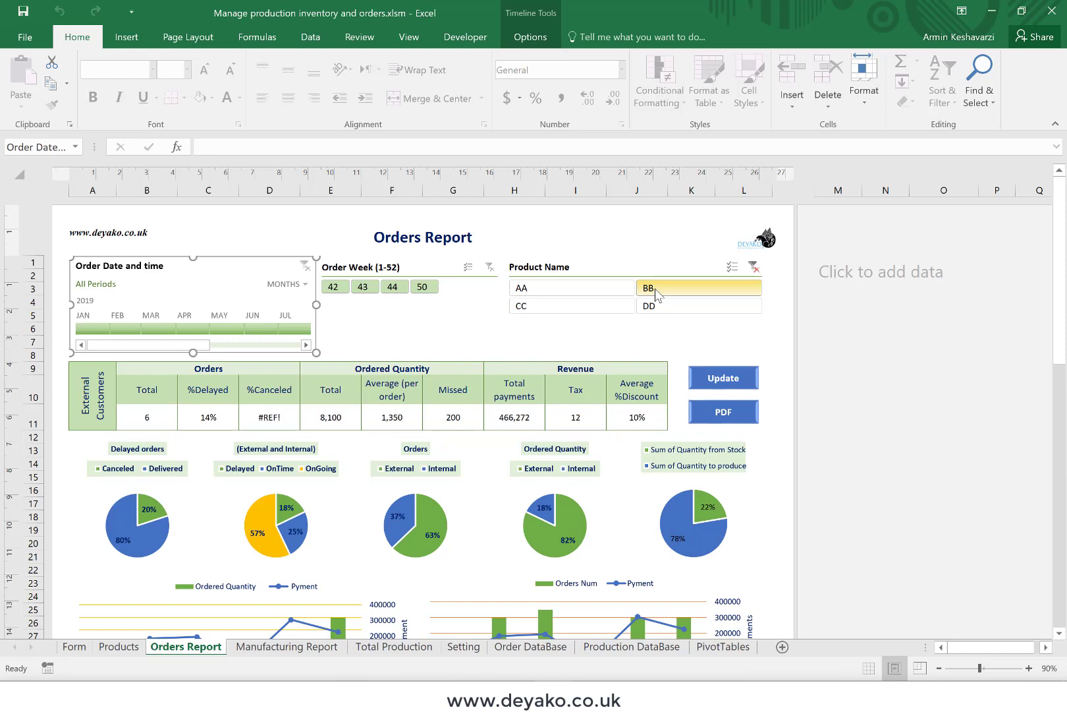
left_click(753, 267)
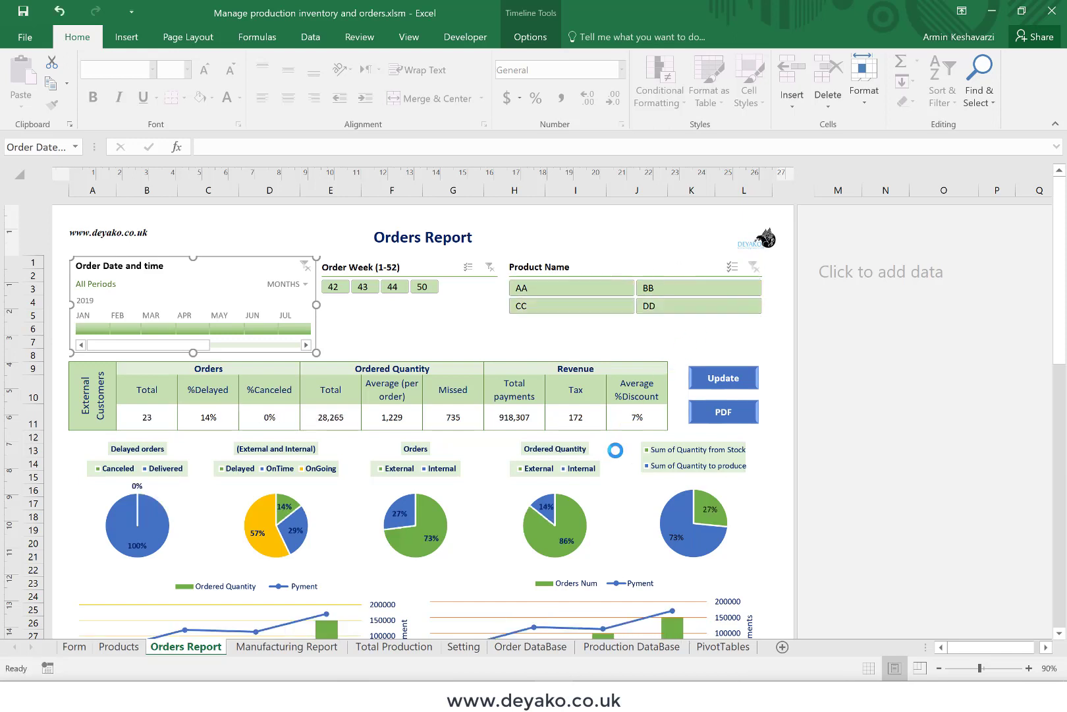
scroll(336, 600, "down", 11)
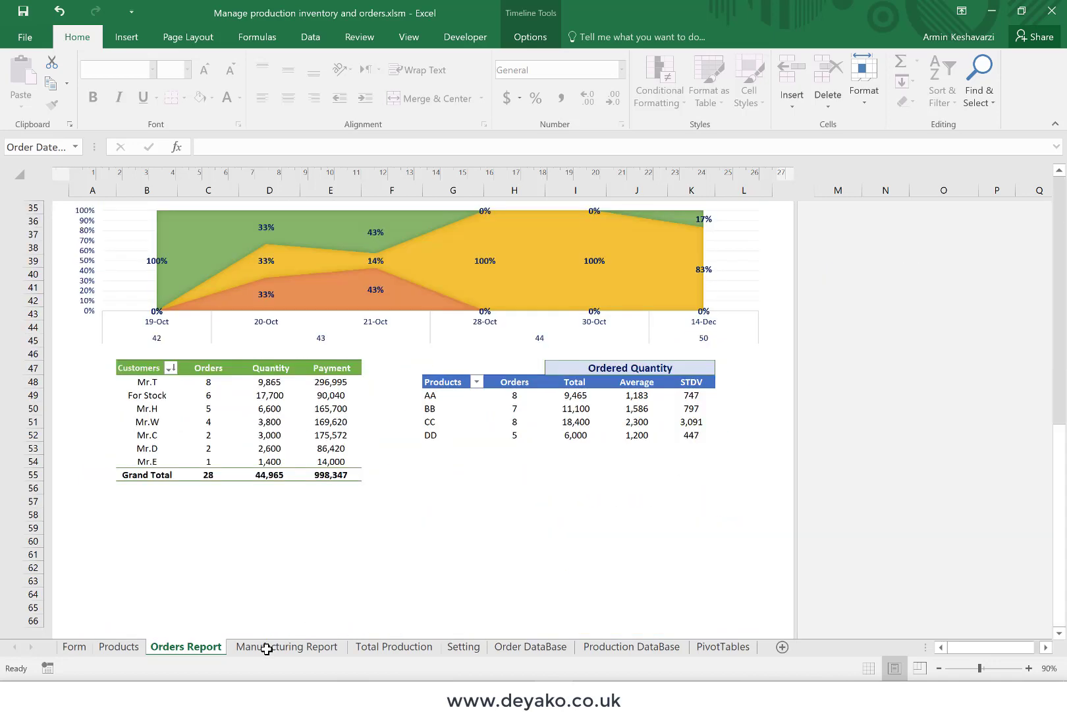
Update the Manufacturing Report
left_click(266, 647)
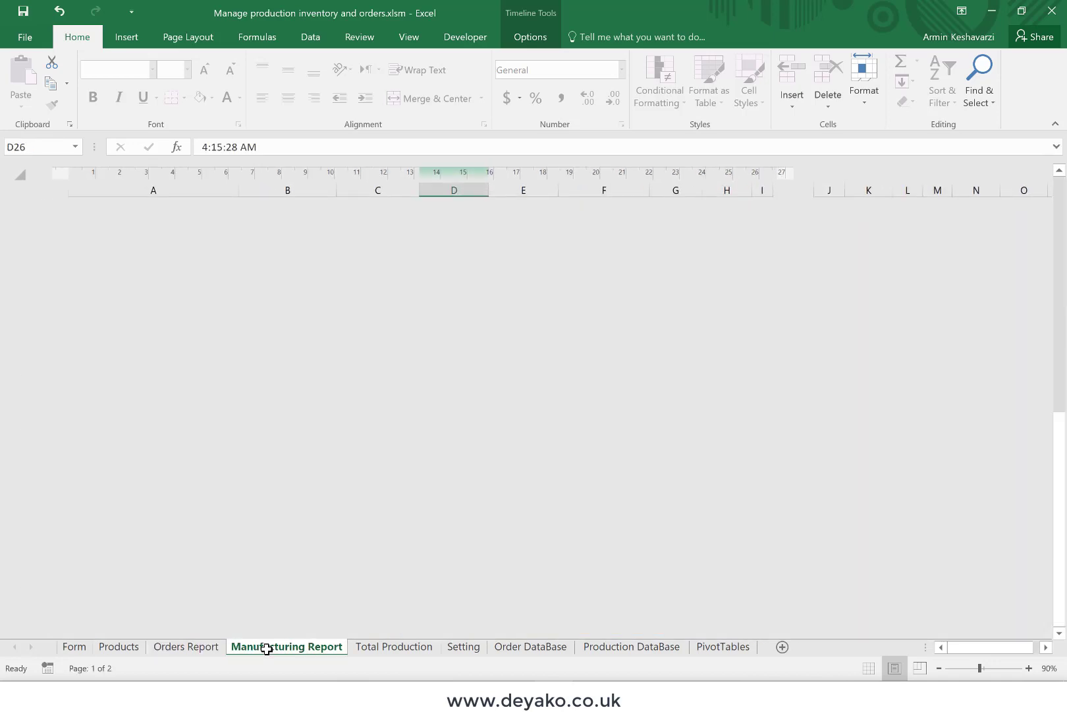
scroll(400, 418, "up", 9)
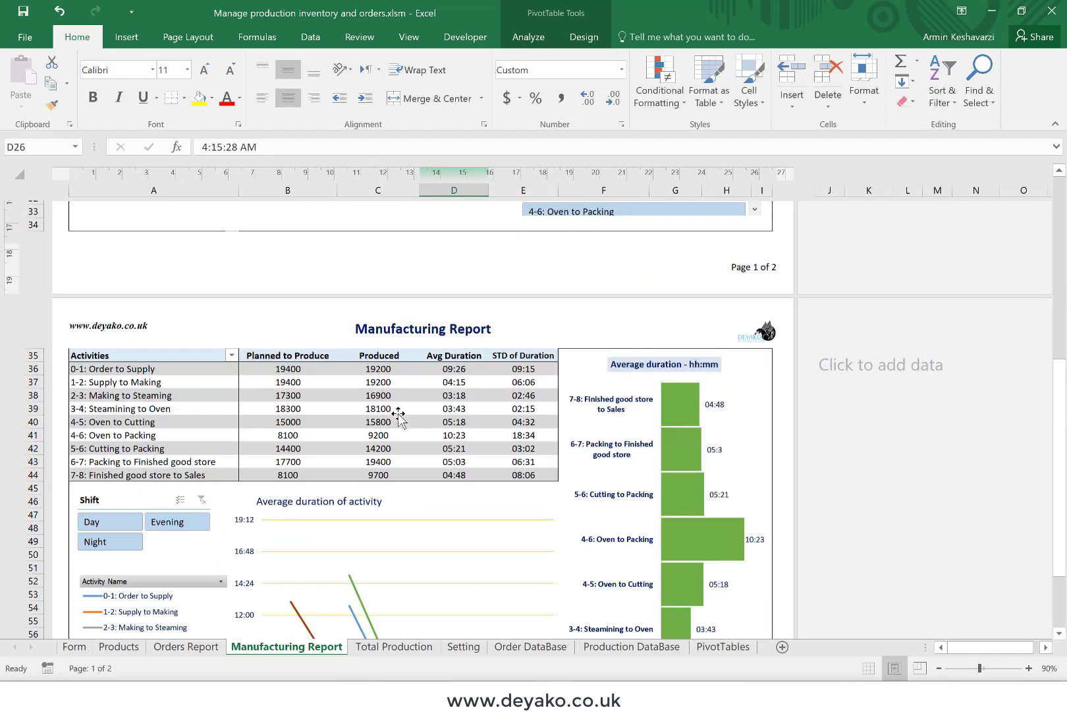
scroll(400, 419, "up", 4)
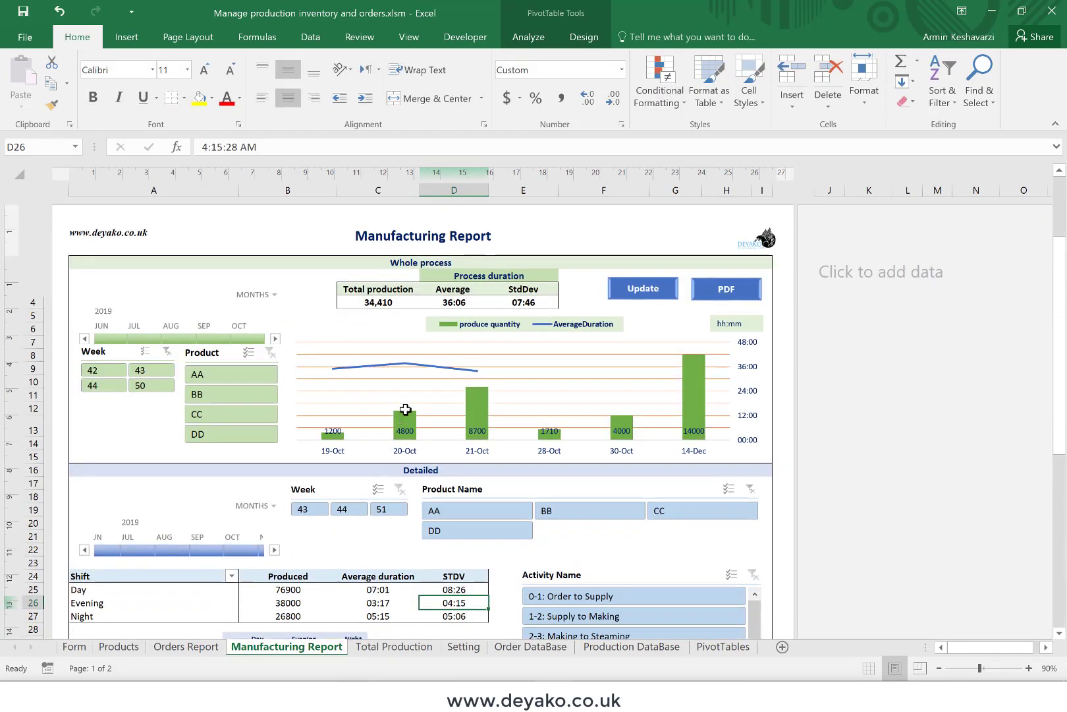
left_click(626, 294)
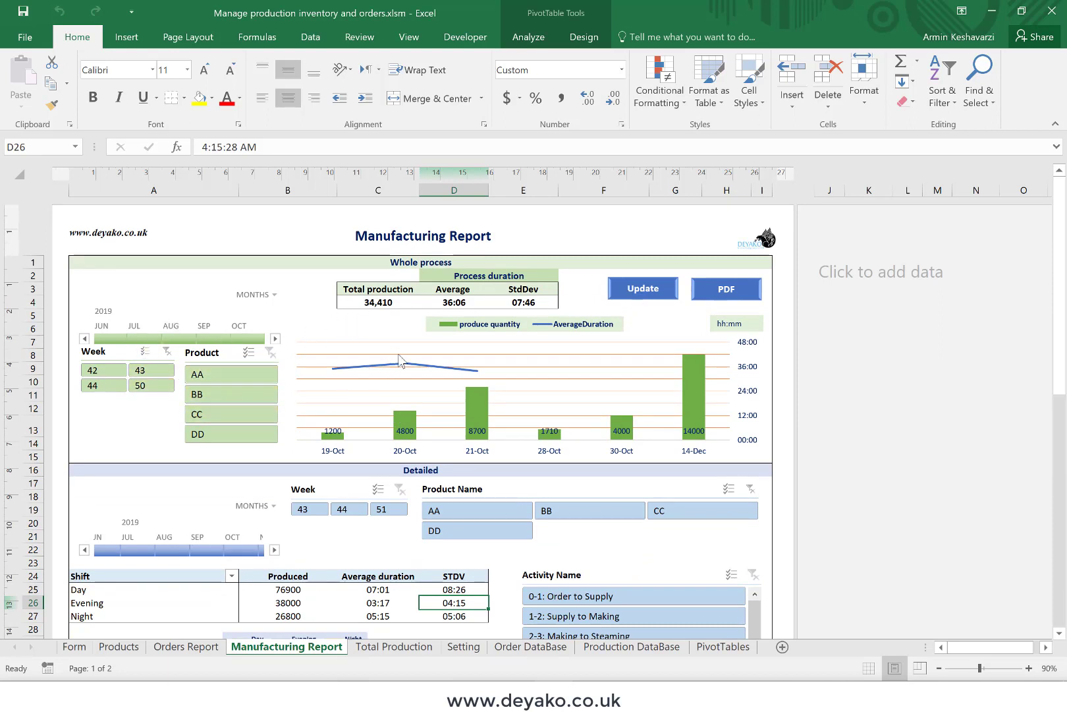
Examine the Manufacturing Report's process duration average and StdDev, shift table, activities table and duration charts
left_click(461, 302)
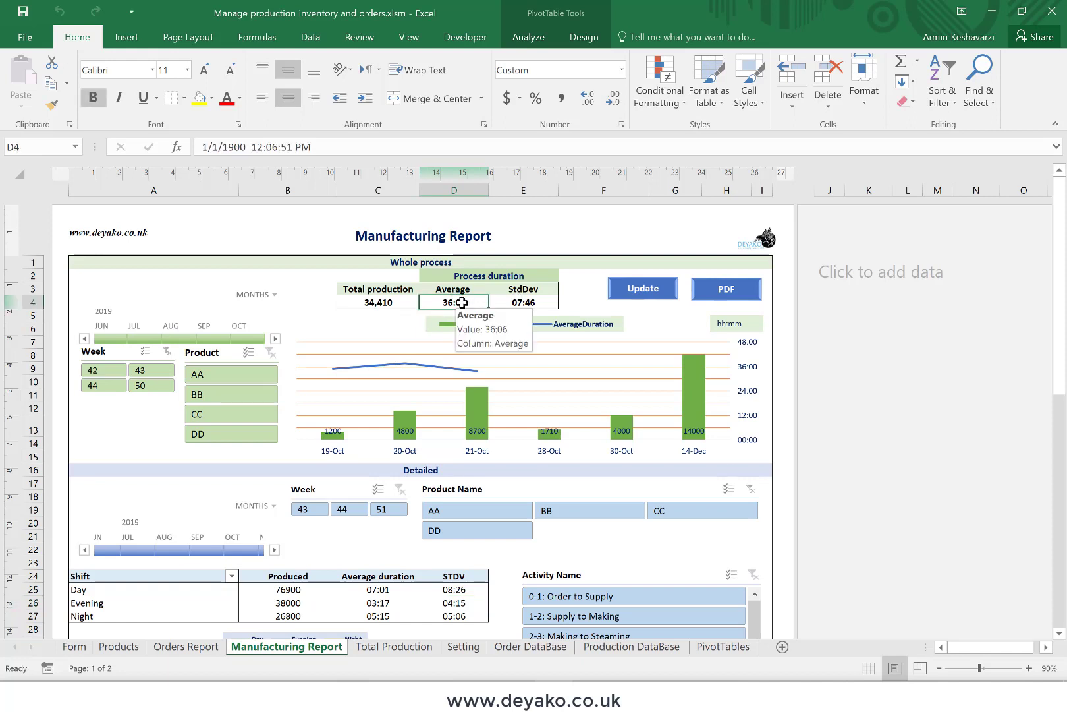
left_click(525, 302)
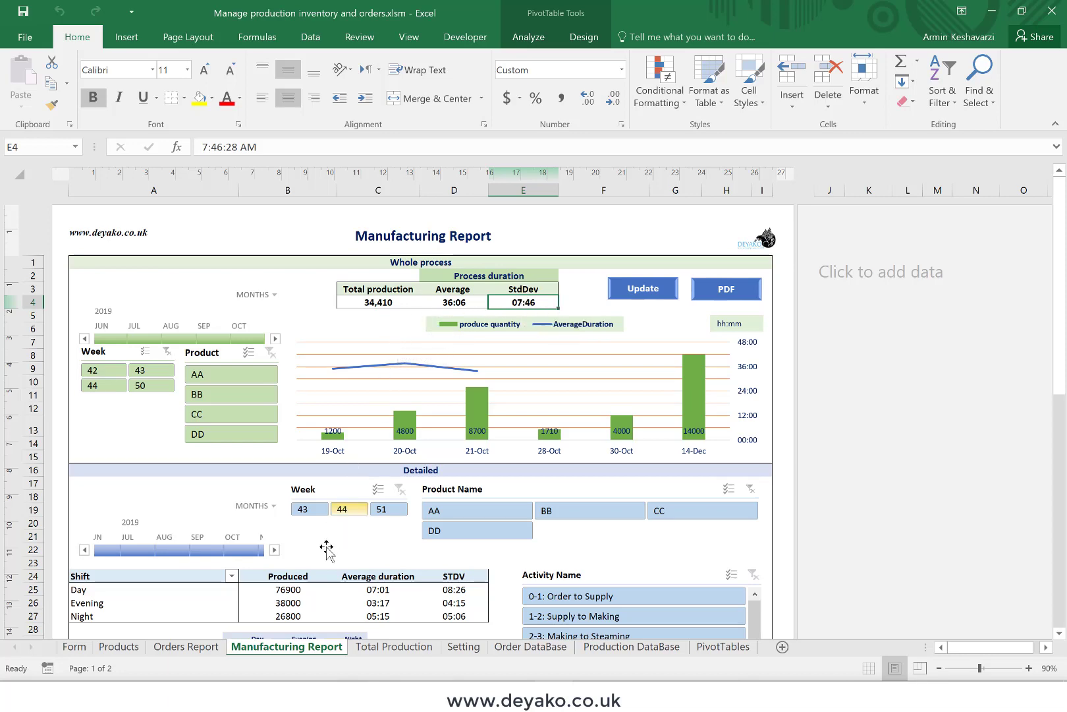
scroll(326, 547, "down", 3)
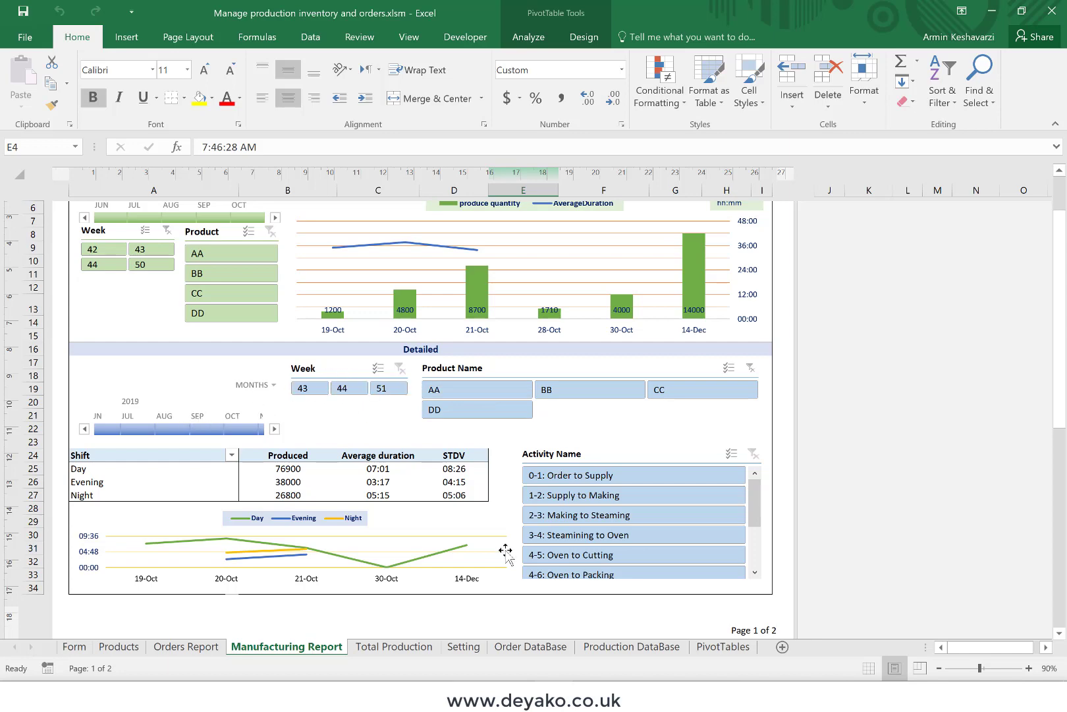
scroll(505, 550, "down", 2)
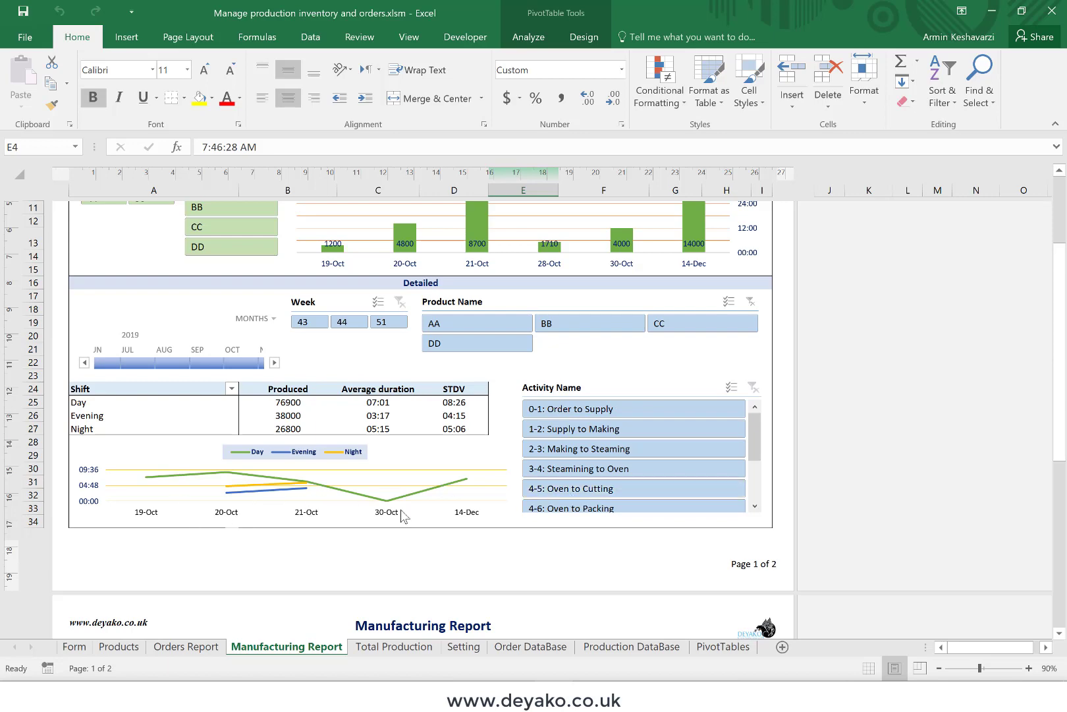
scroll(452, 549, "down", 5)
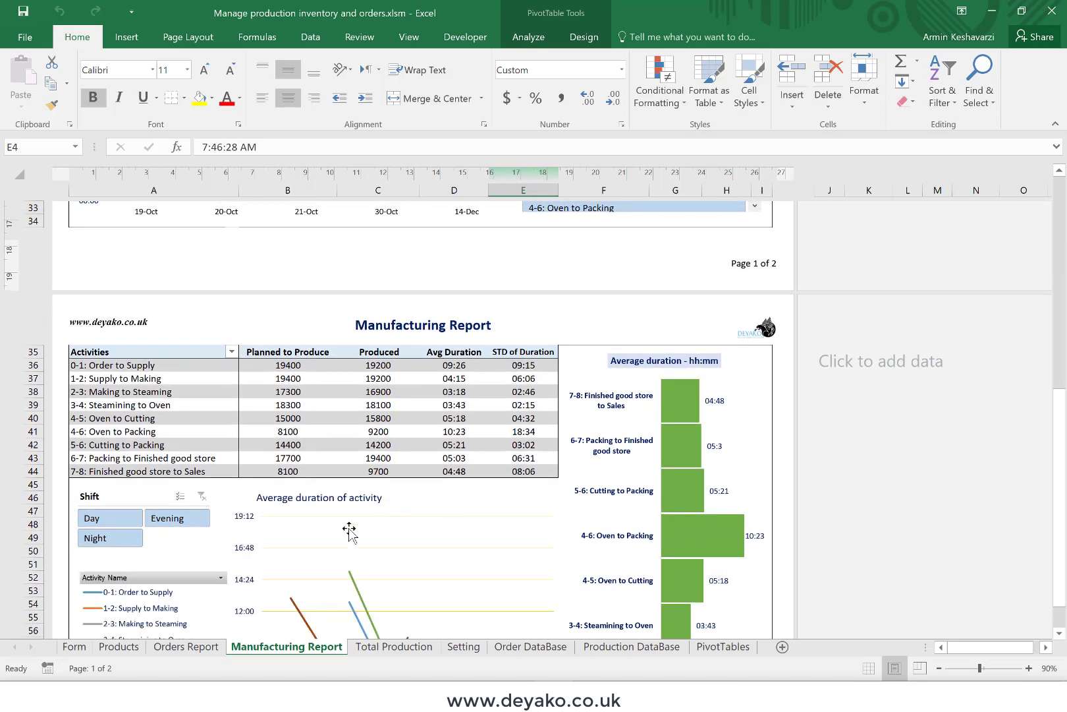
scroll(349, 531, "down", 4)
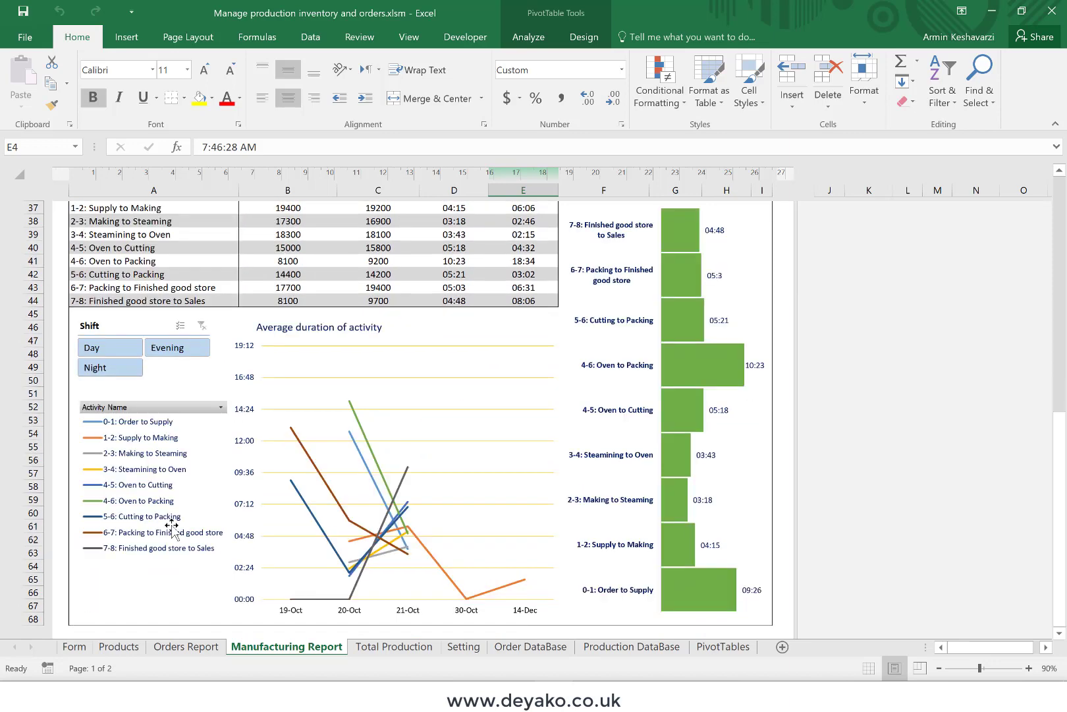
scroll(172, 527, "down", 2)
Filter the Average duration of activity chart to 1-2: Supply to Making, and clear that activity filter
left_click(222, 336)
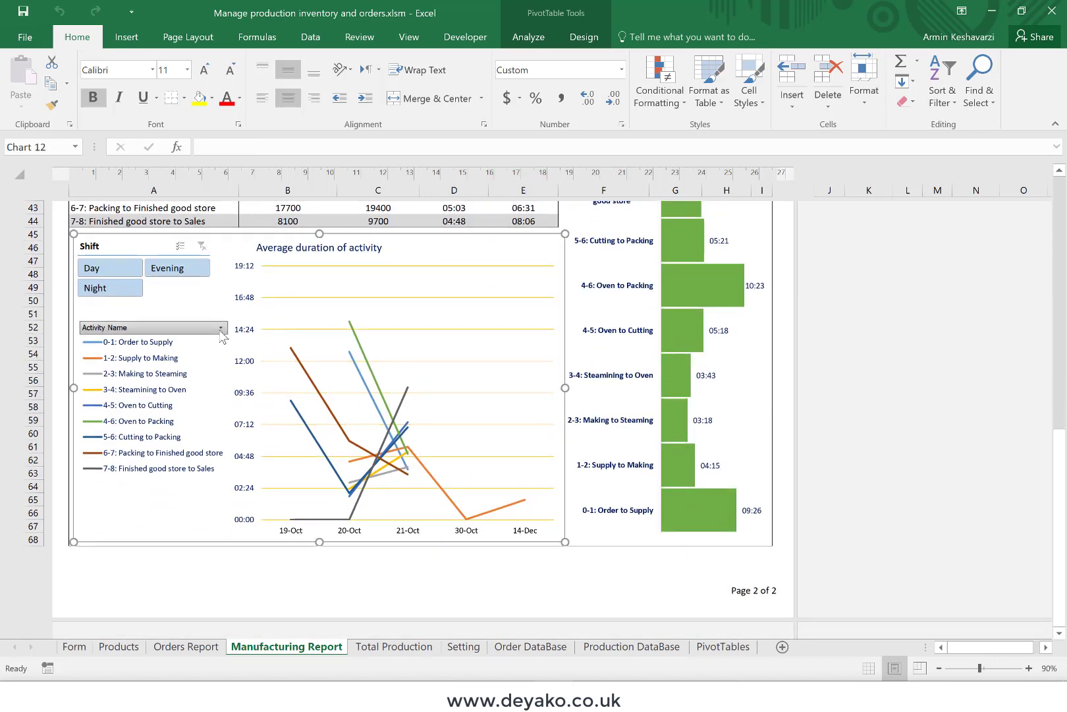
left_click(220, 329)
left_click(51, 475)
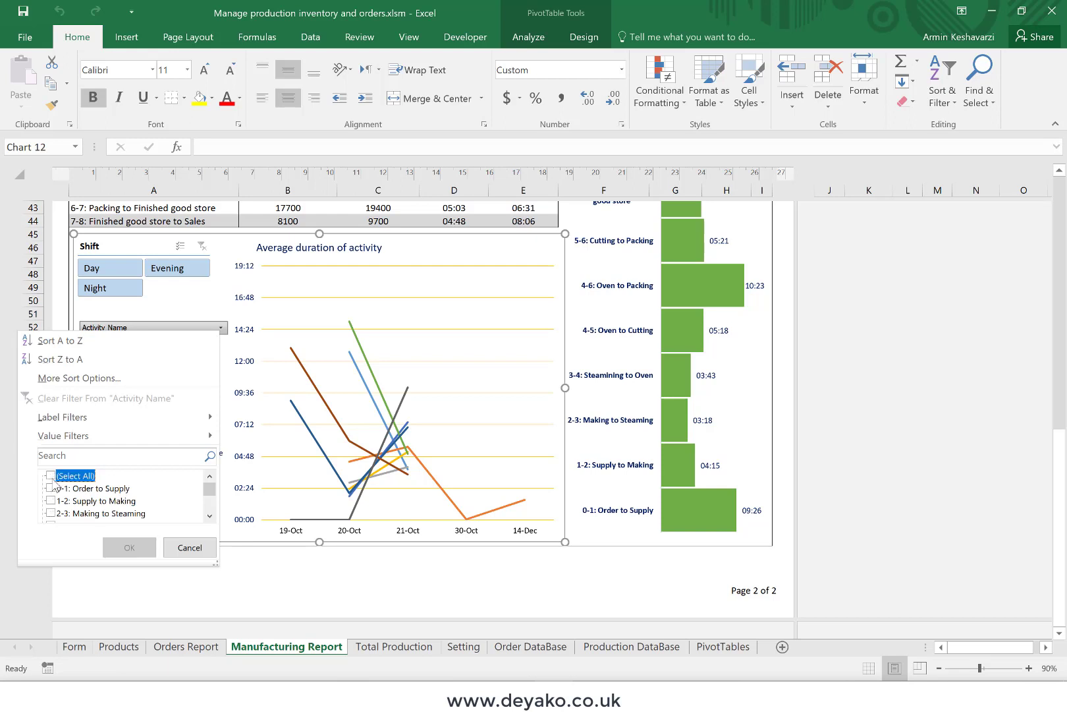
left_click(51, 500)
left_click(141, 552)
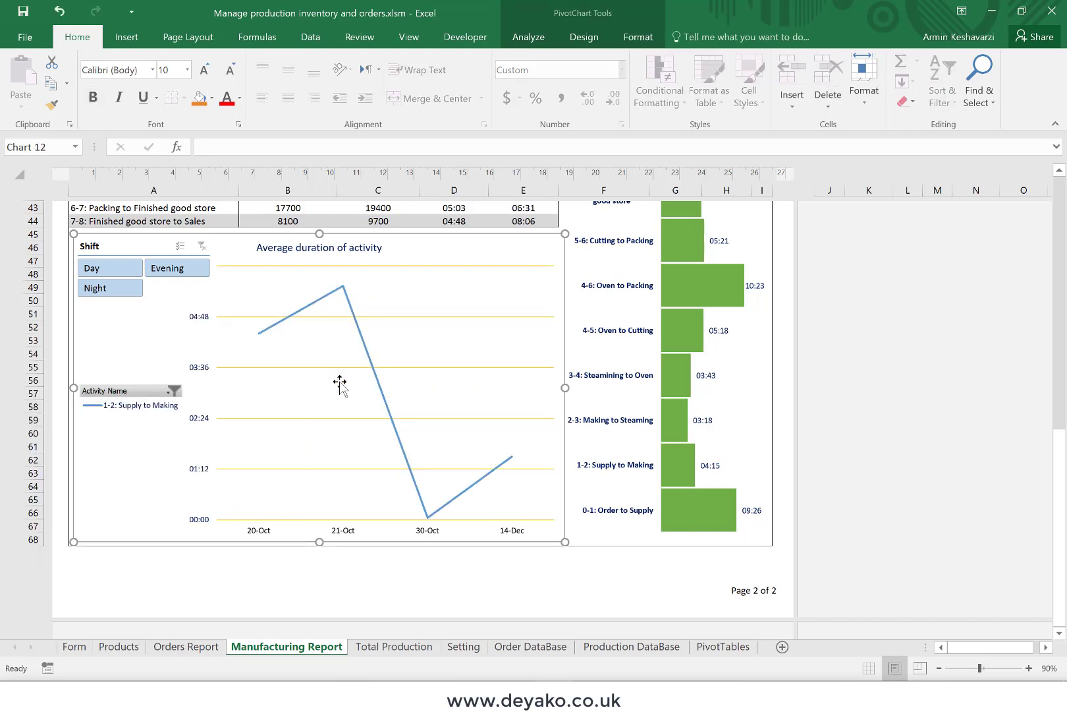
left_click(168, 391)
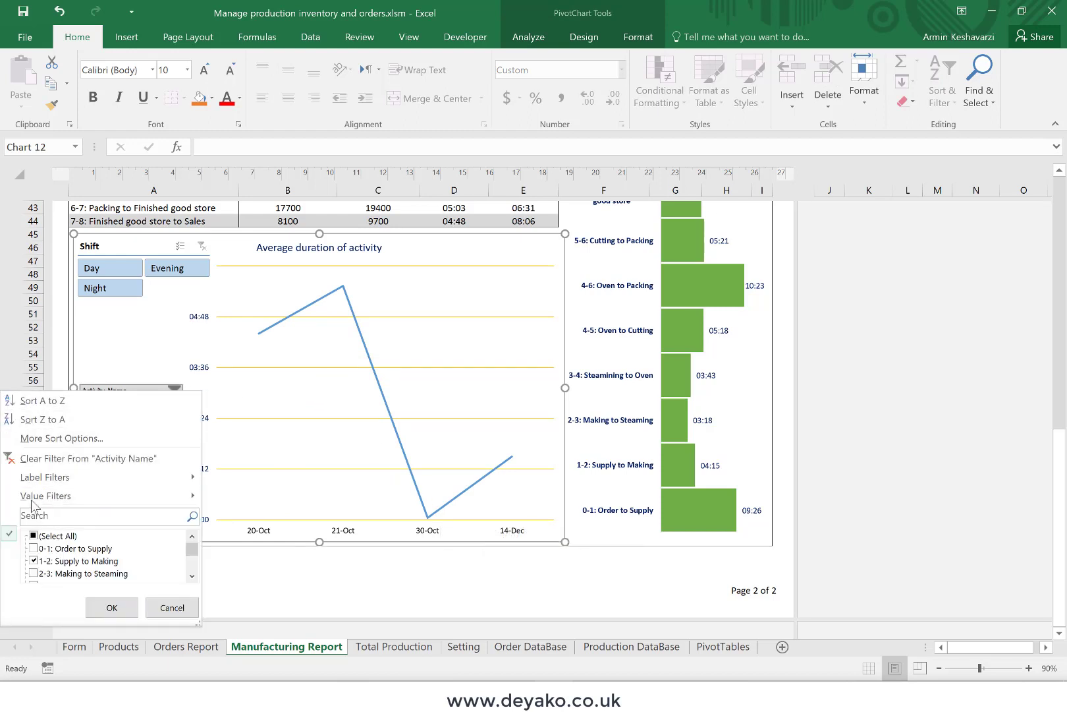
left_click(10, 467)
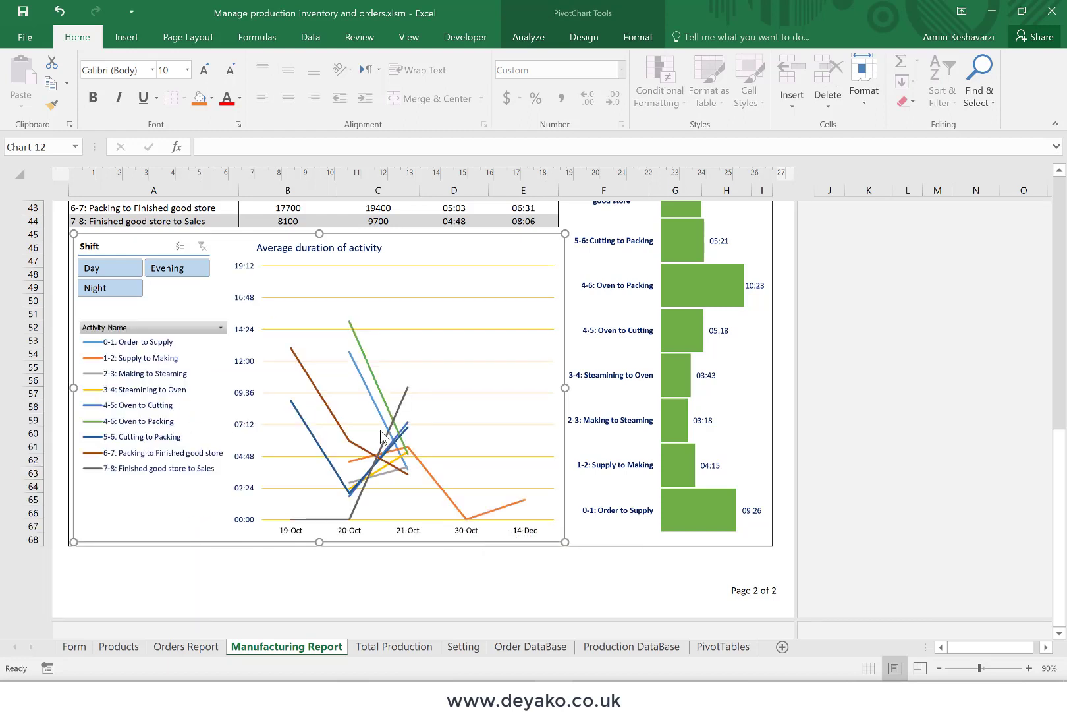
scroll(380, 437, "up", 3)
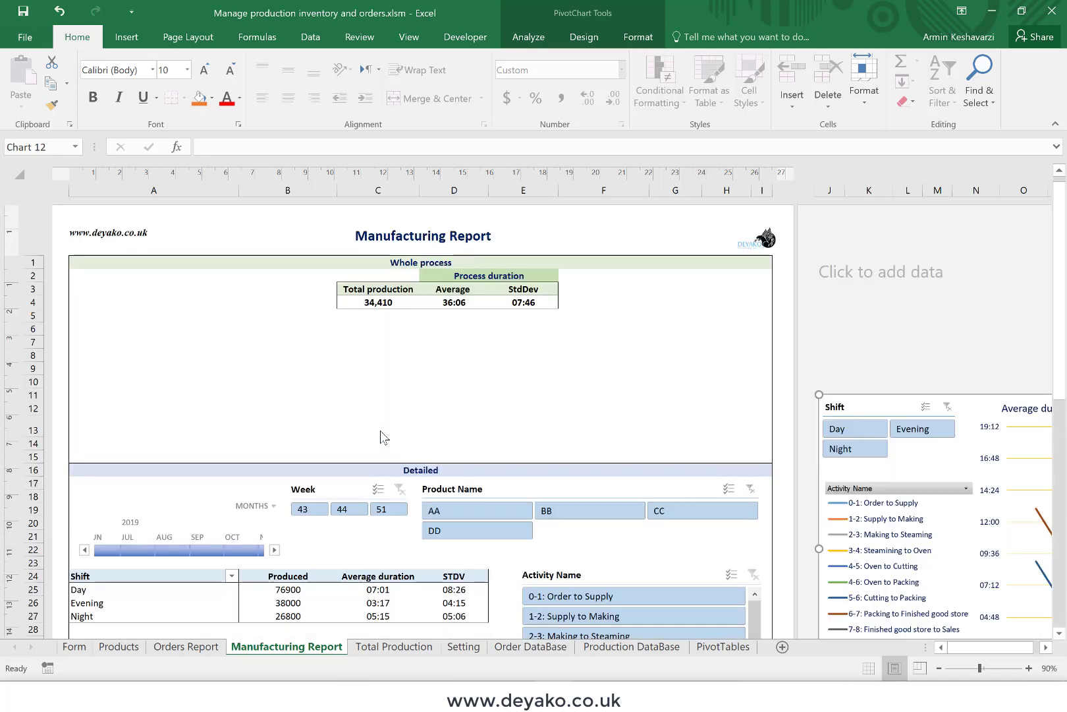
Filter the Total Production report's order type to External
left_click(394, 648)
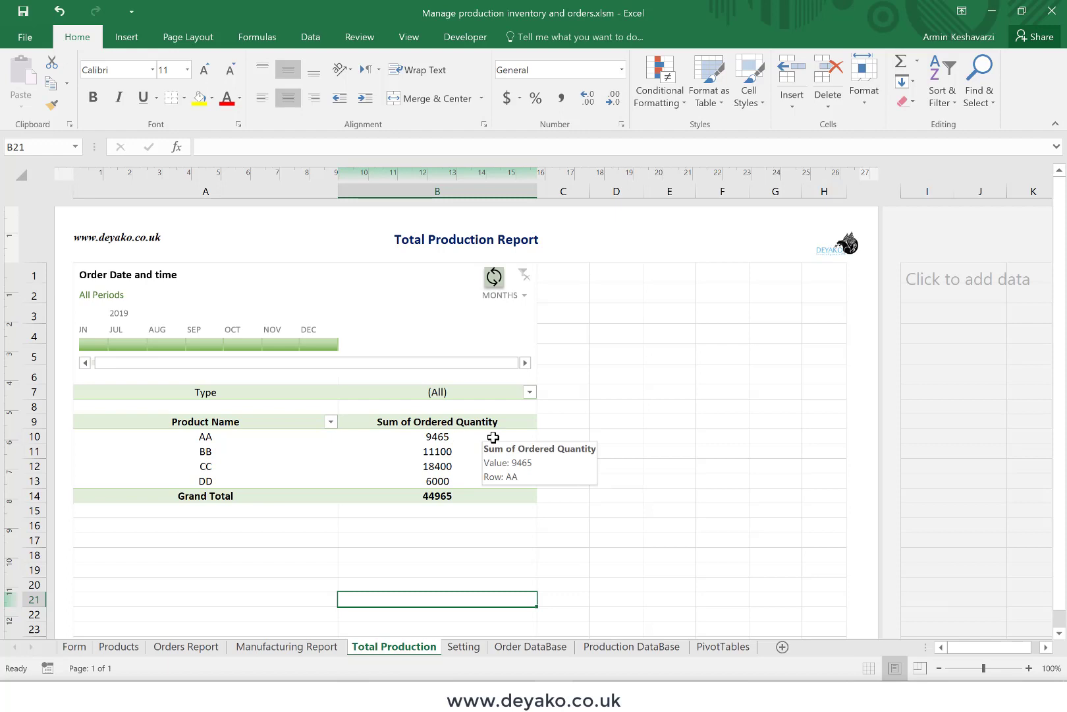
left_click(529, 392)
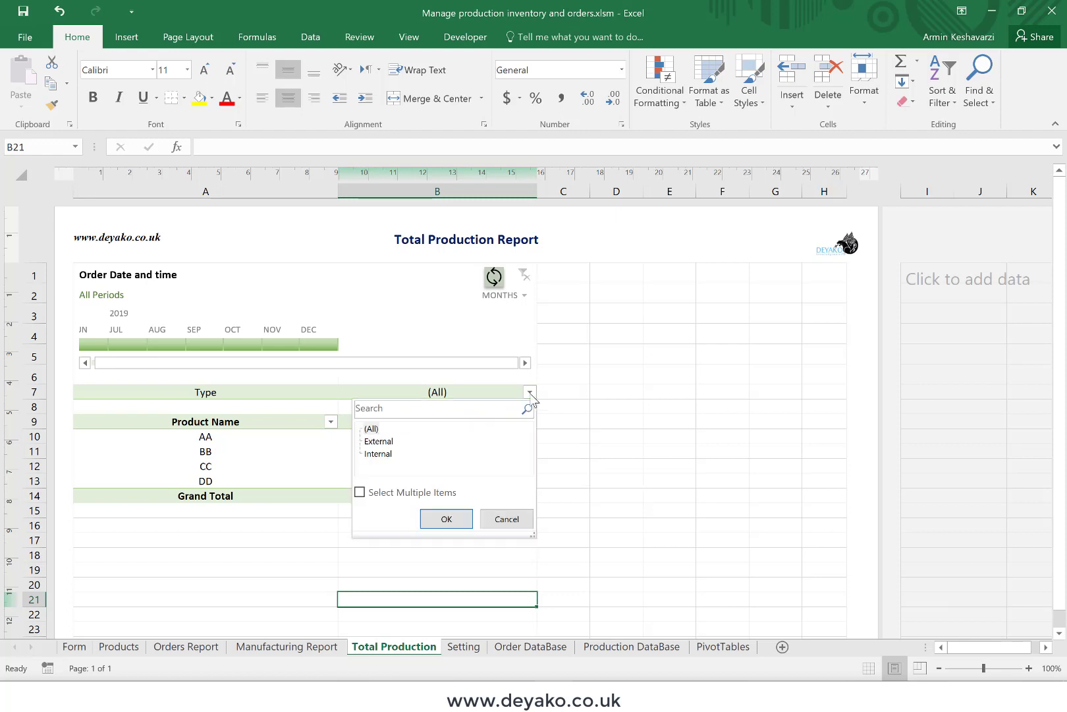
left_click(387, 442)
left_click(461, 520)
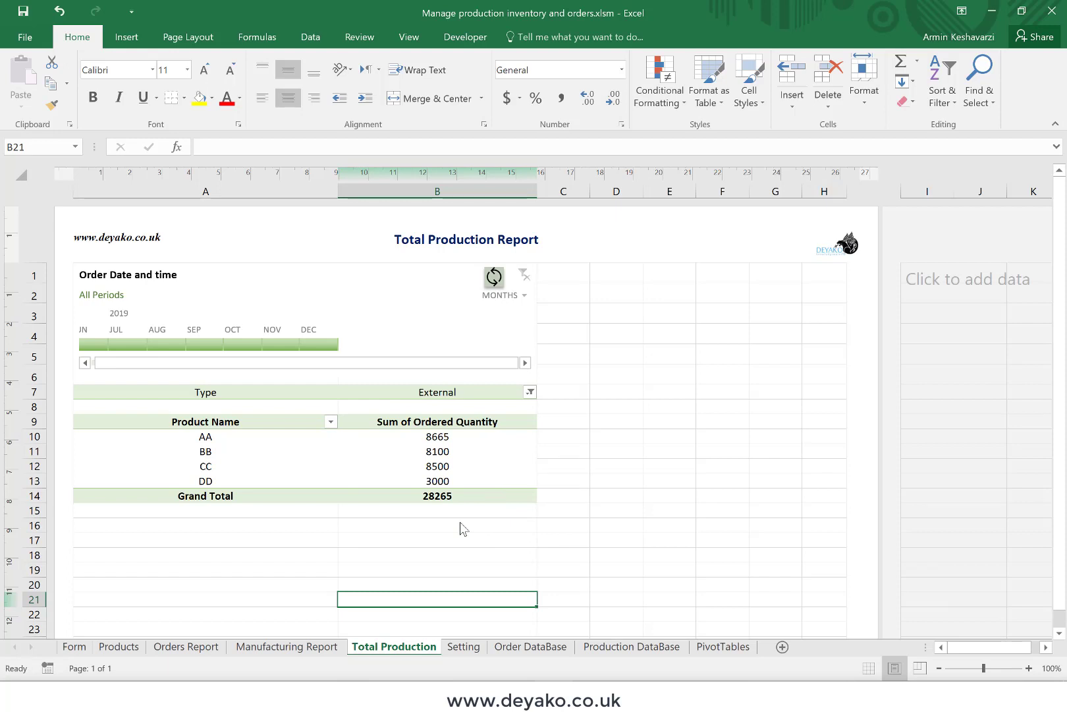
Filter the Total Production report's order type to Internal and refresh the report
left_click(530, 392)
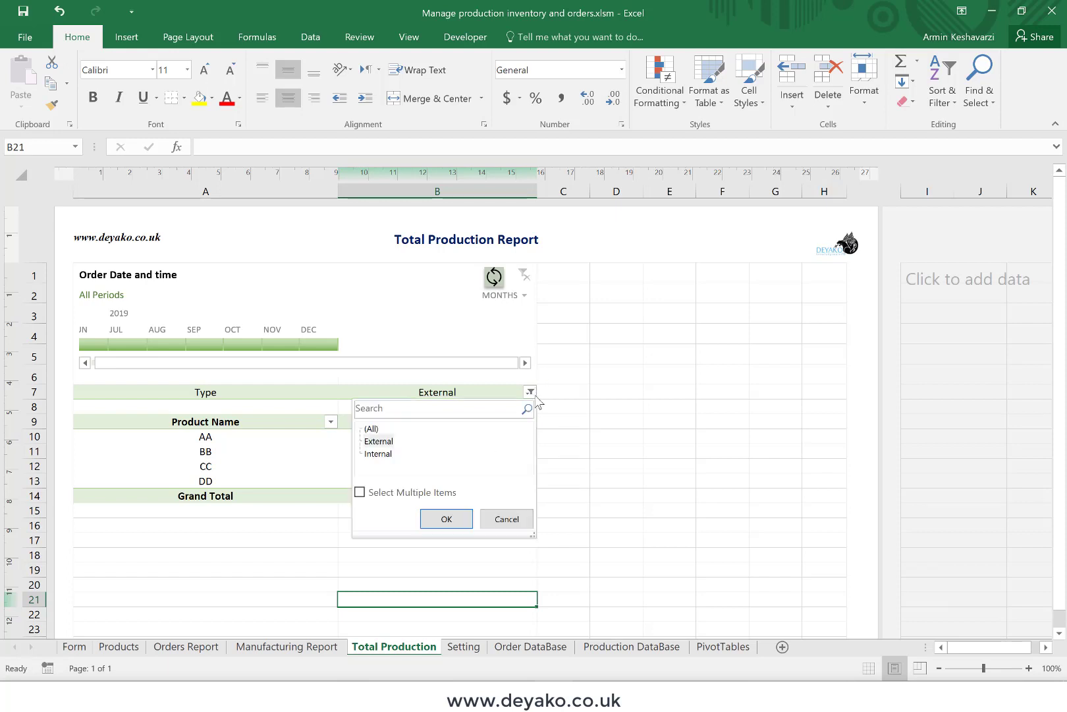
left_click(381, 454)
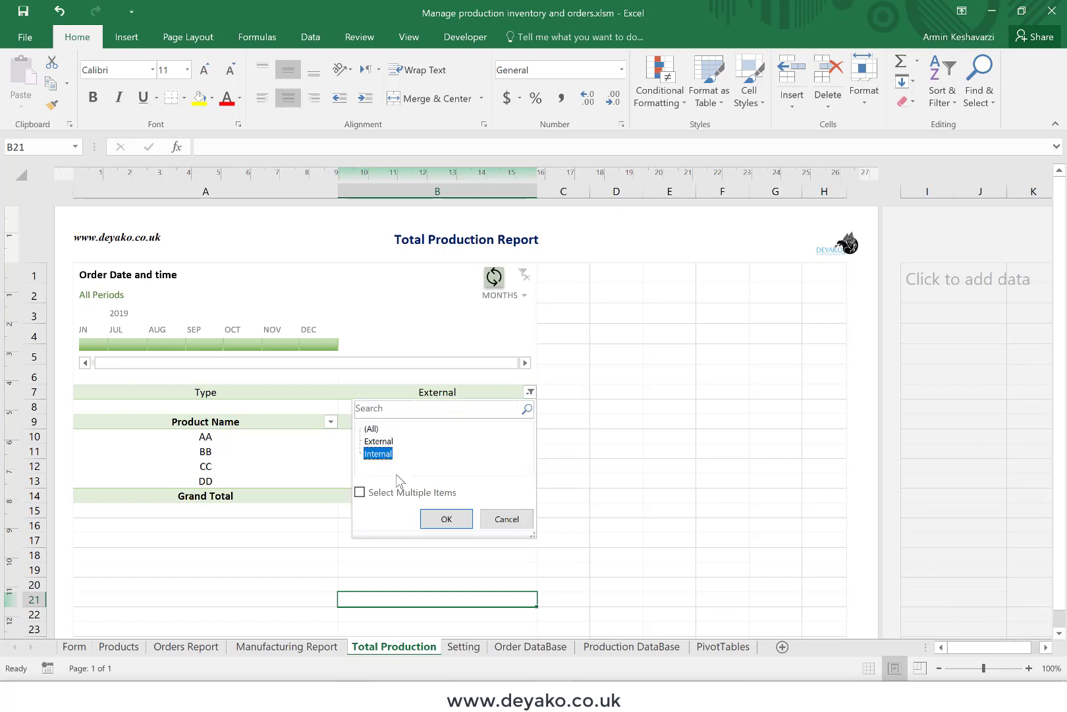
left_click(437, 518)
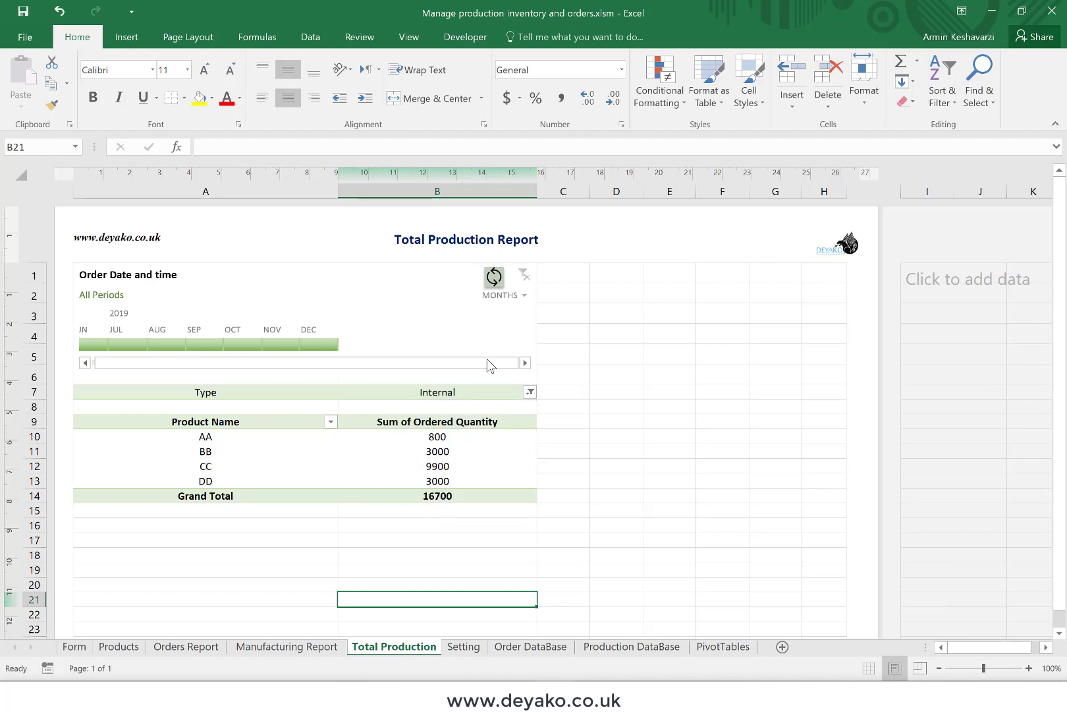
left_click(491, 276)
Examine the production shifts, processes, Target (Days) - SLA, payment status, month and day lists on the Setting sheet
left_click(465, 648)
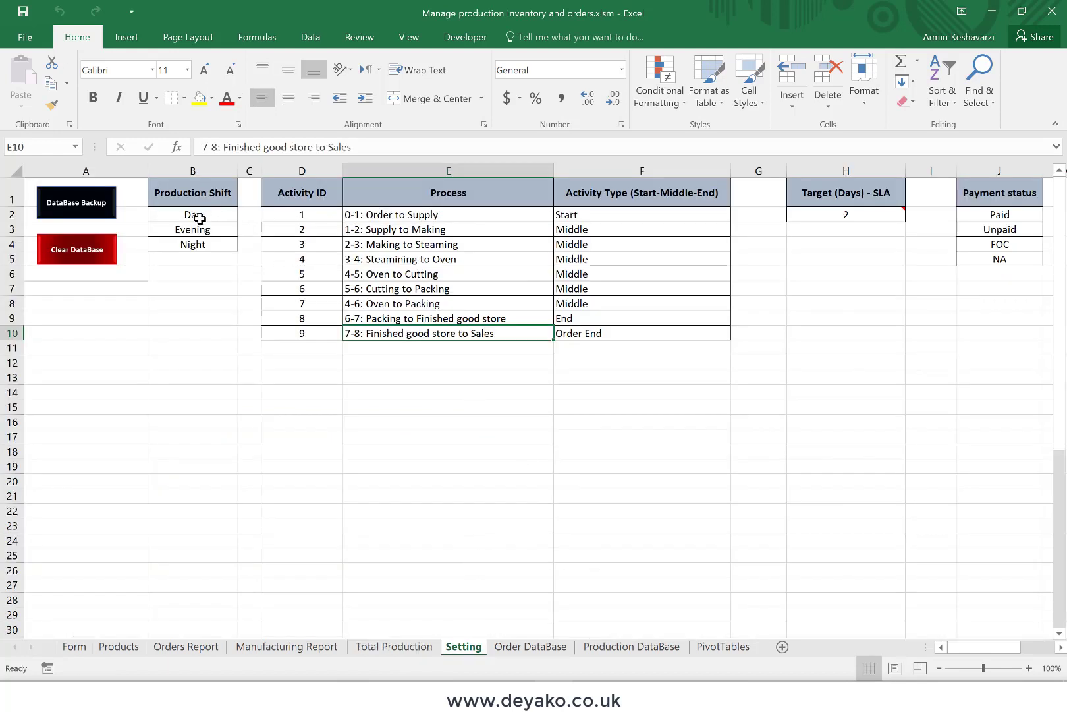
left_click_drag(199, 217, 202, 245)
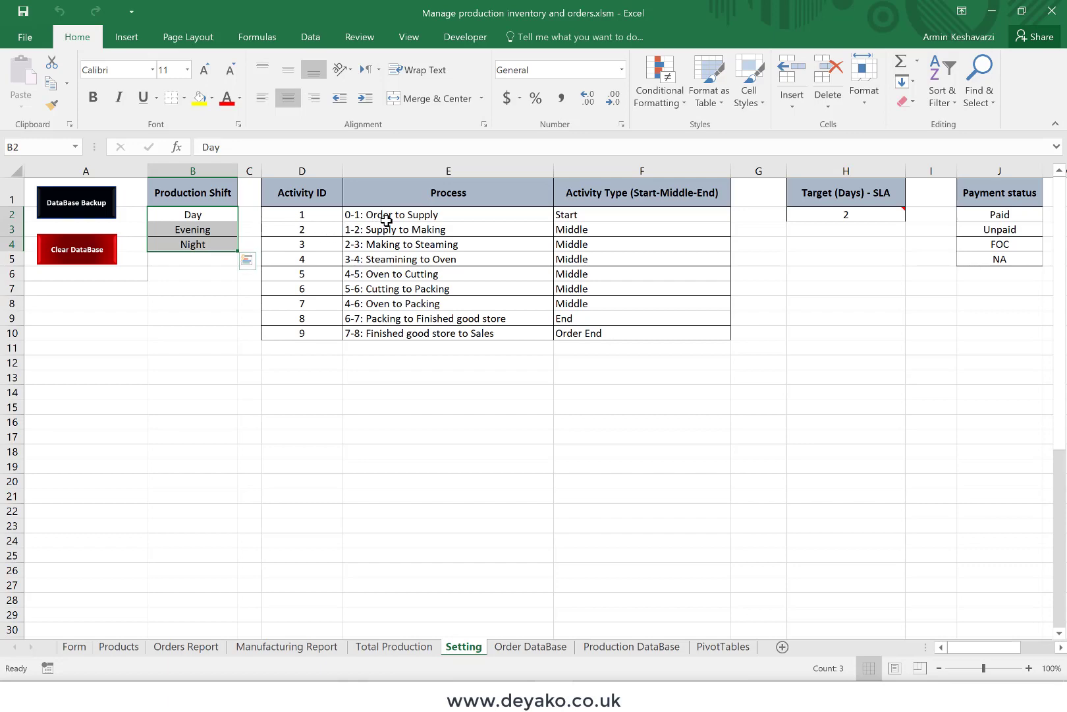
left_click_drag(387, 220, 481, 350)
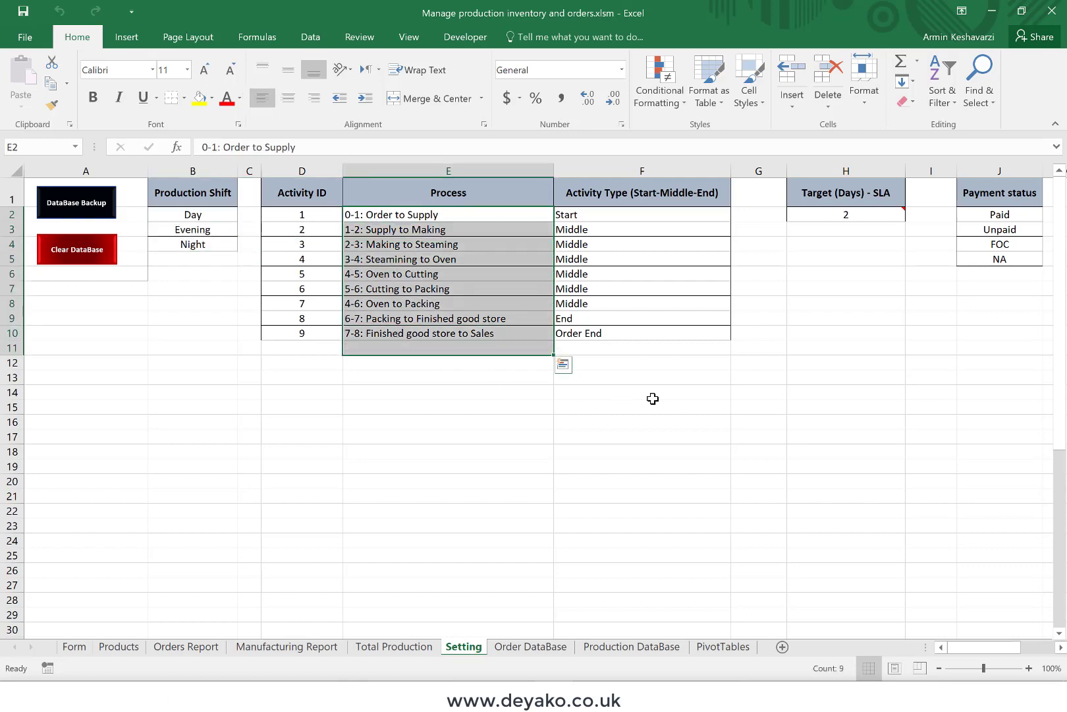
scroll(639, 328, "right", 3)
left_click(635, 216)
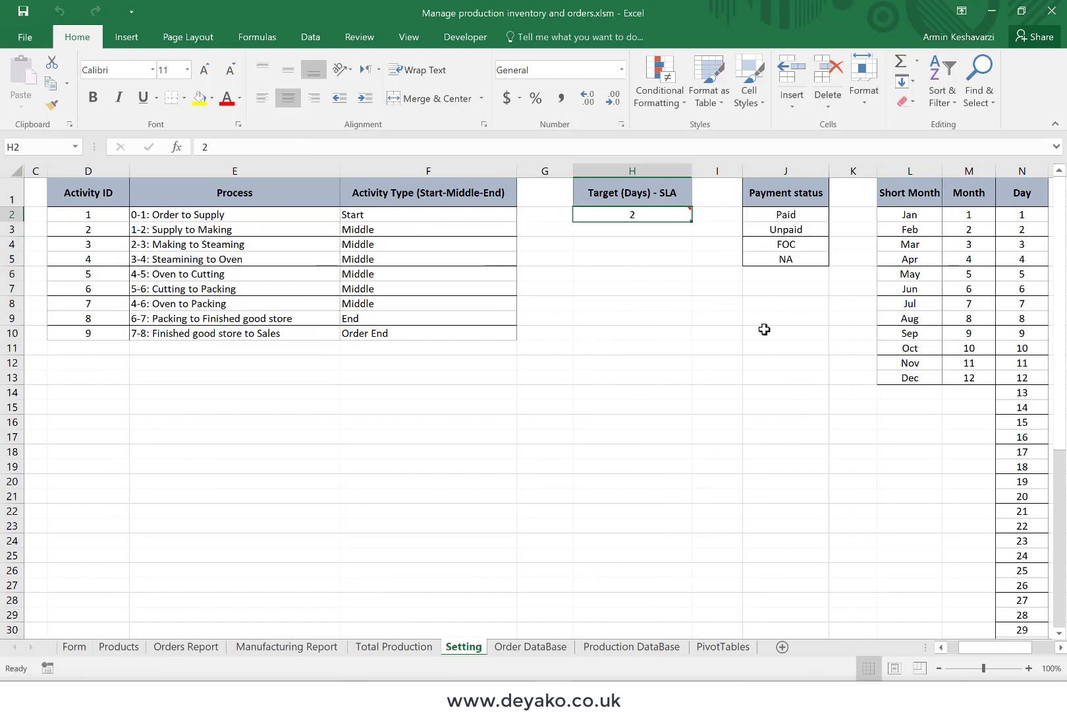
scroll(763, 329, "right", 2)
scroll(764, 328, "right", 1)
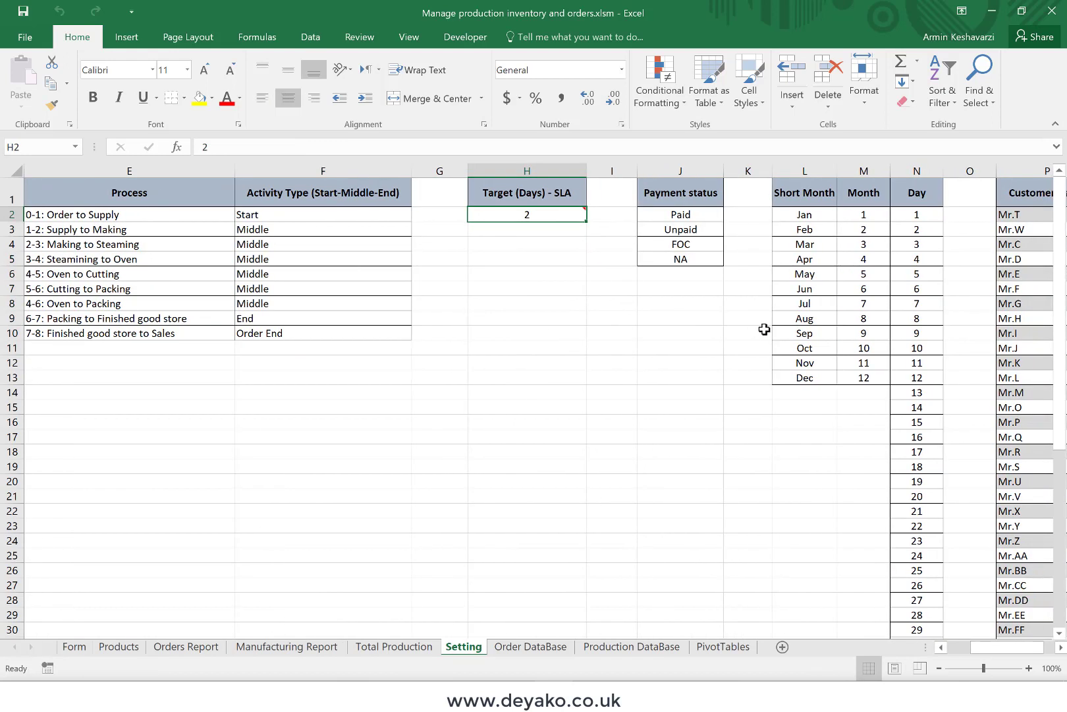
Examine the payment status, month, day and customer name lists on the Setting sheet alongside the Form sheet's order fields
left_click_drag(693, 219, 692, 258)
scroll(801, 308, "right", 1)
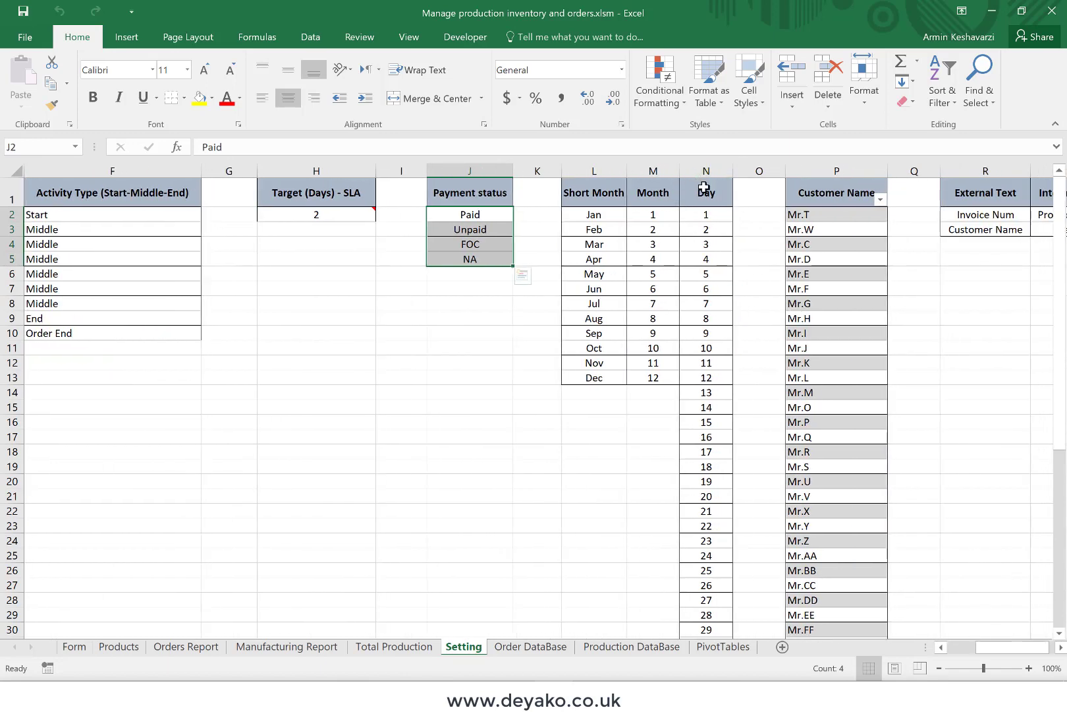
scroll(902, 308, "right", 1)
scroll(901, 305, "left", 1)
left_click(833, 211)
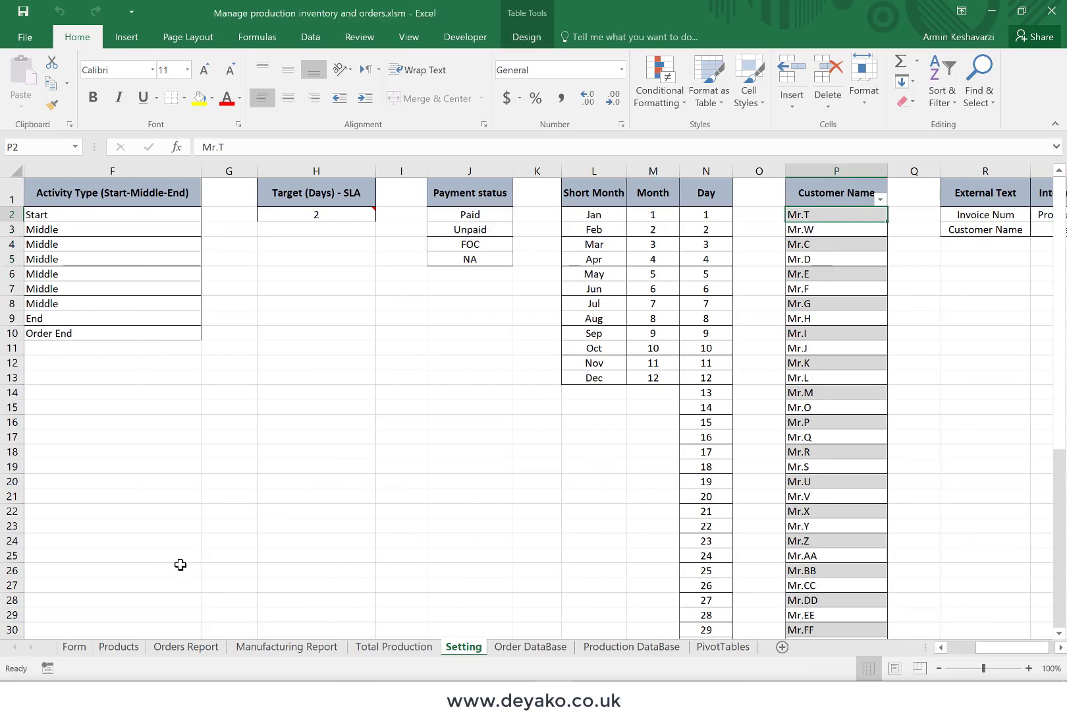
left_click(67, 647)
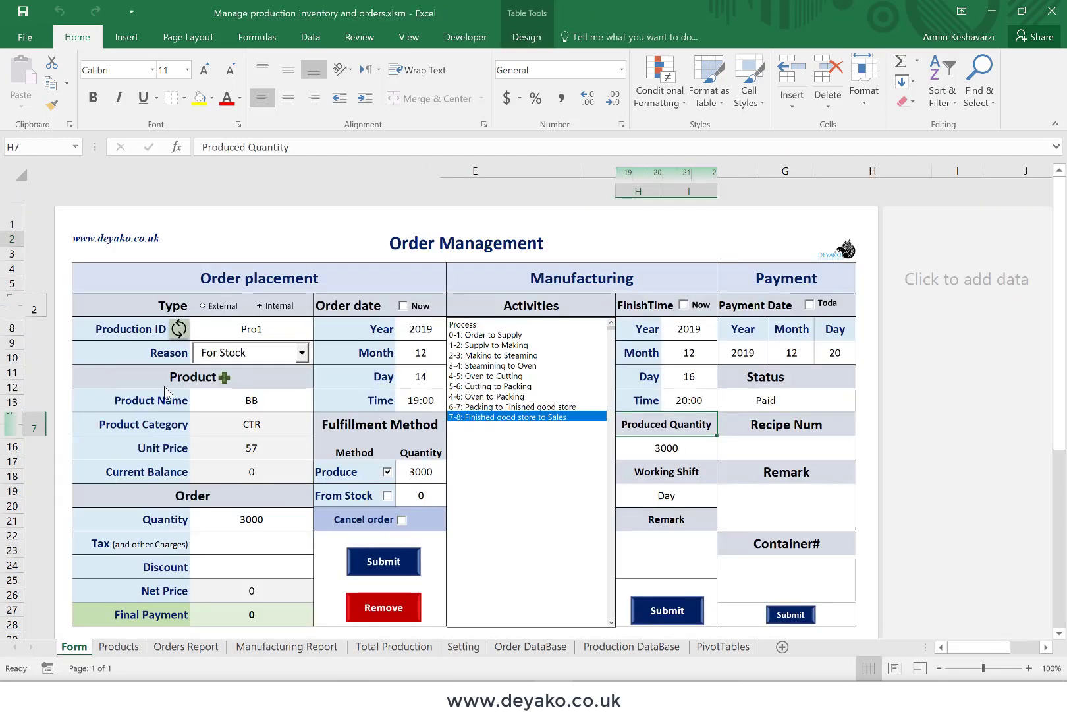
left_click(452, 651)
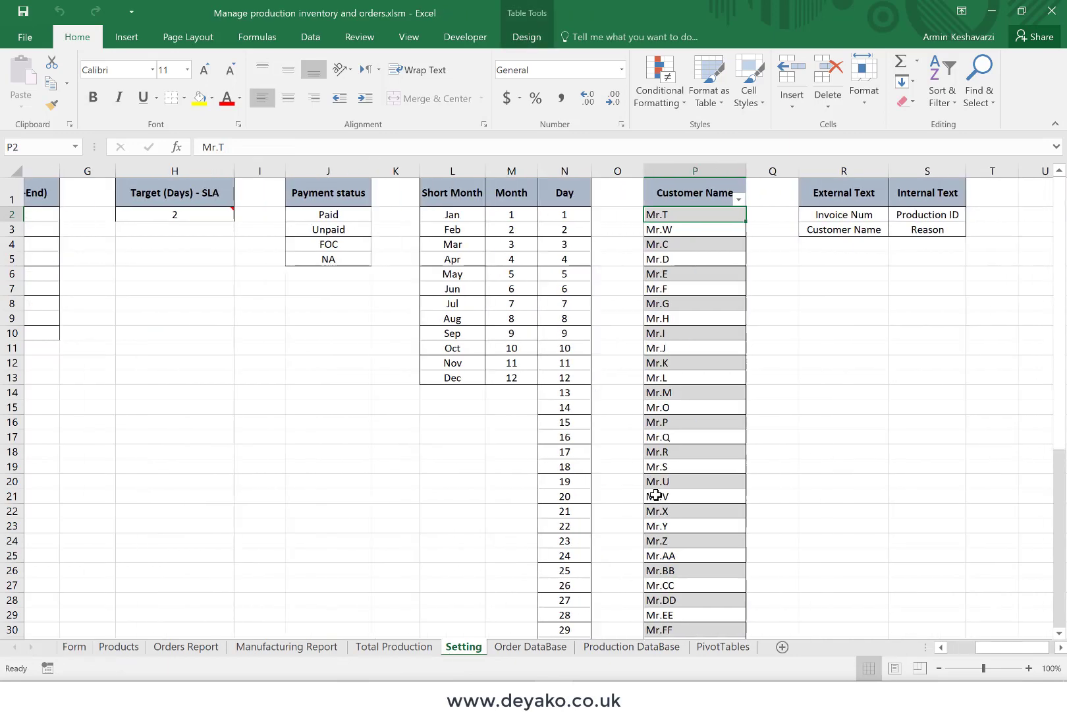
Clear the database including the product and customer tables, and check the Order DataBase and Production DataBase sheets
scroll(656, 495, "left", 5)
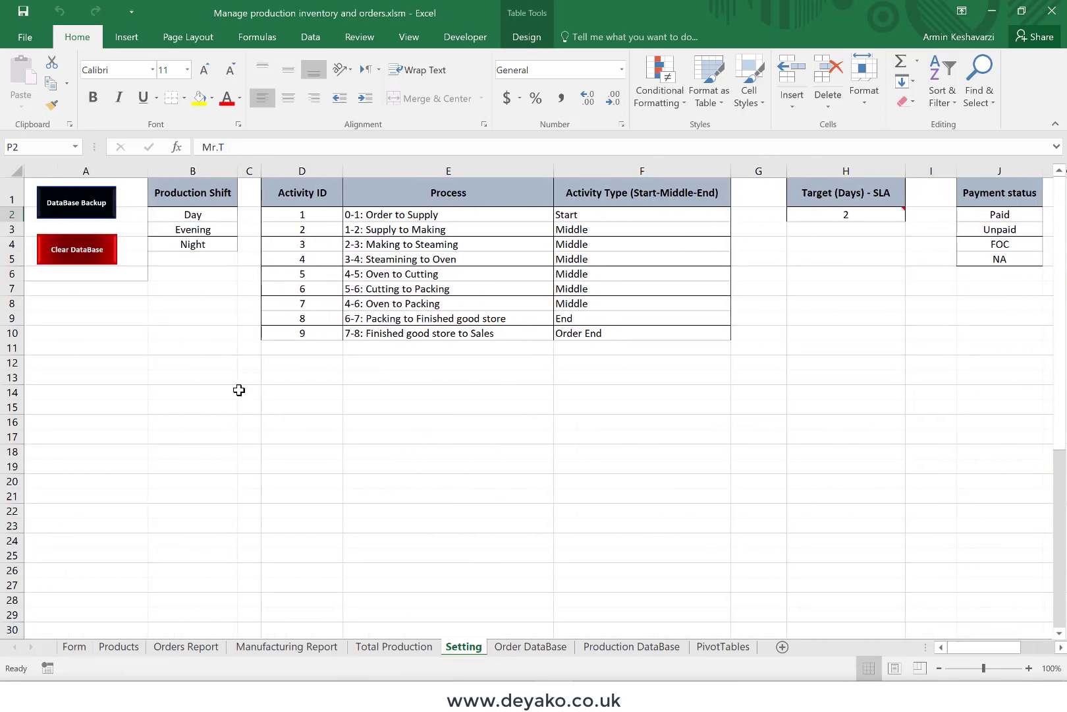
left_click(77, 262)
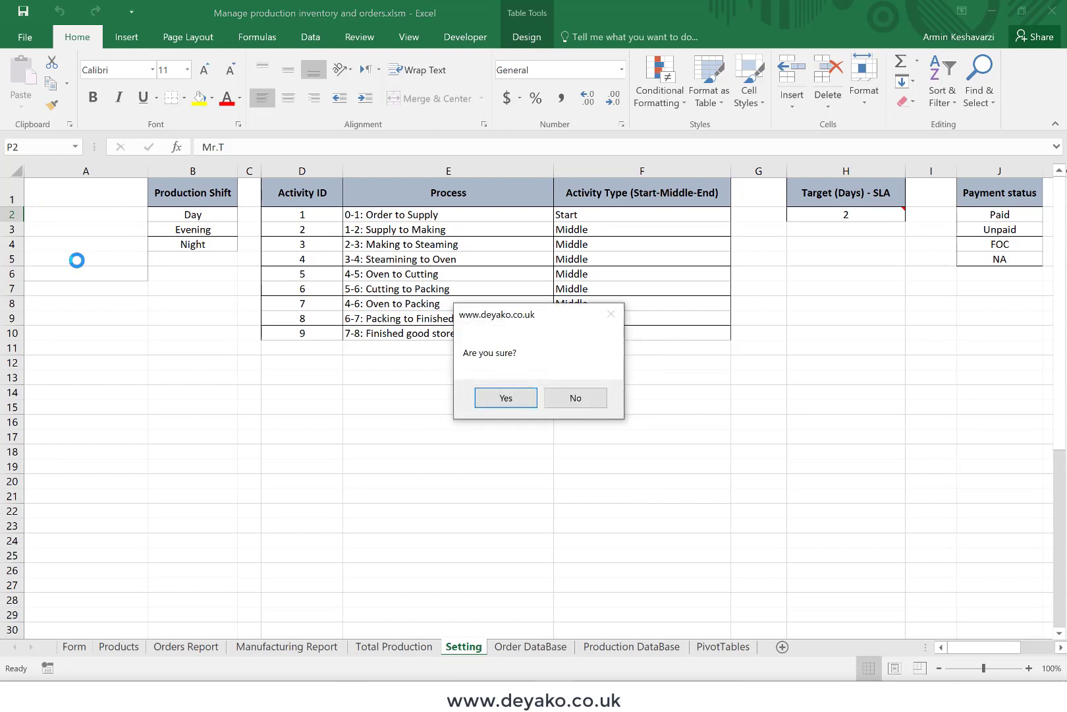
left_click(512, 401)
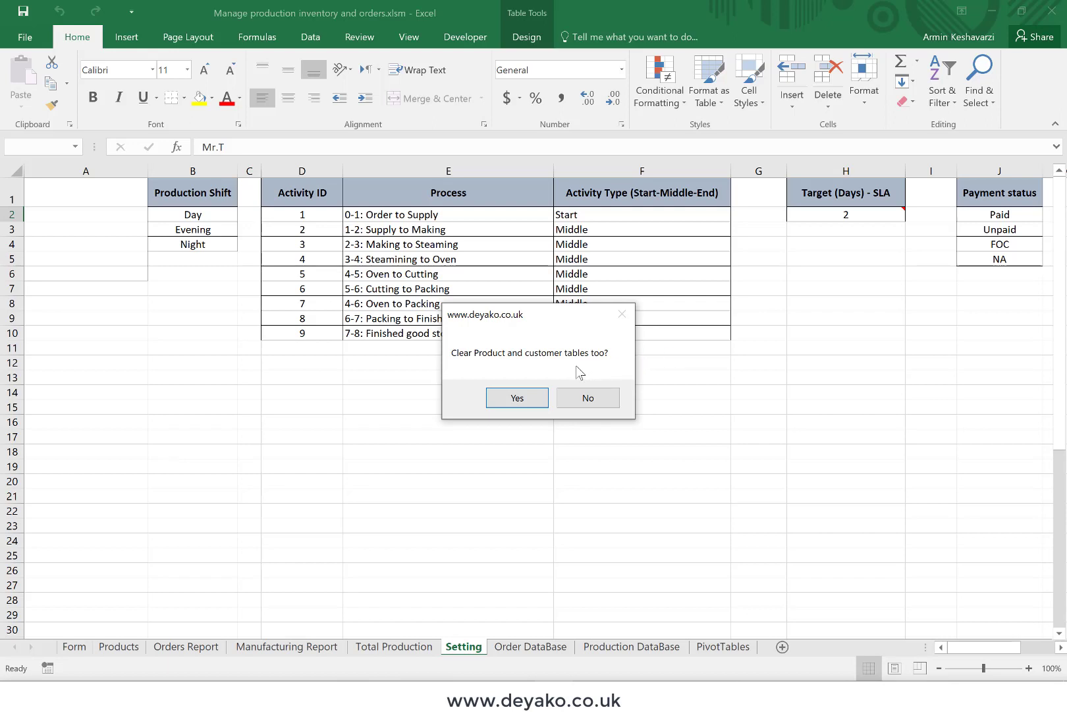
left_click(518, 398)
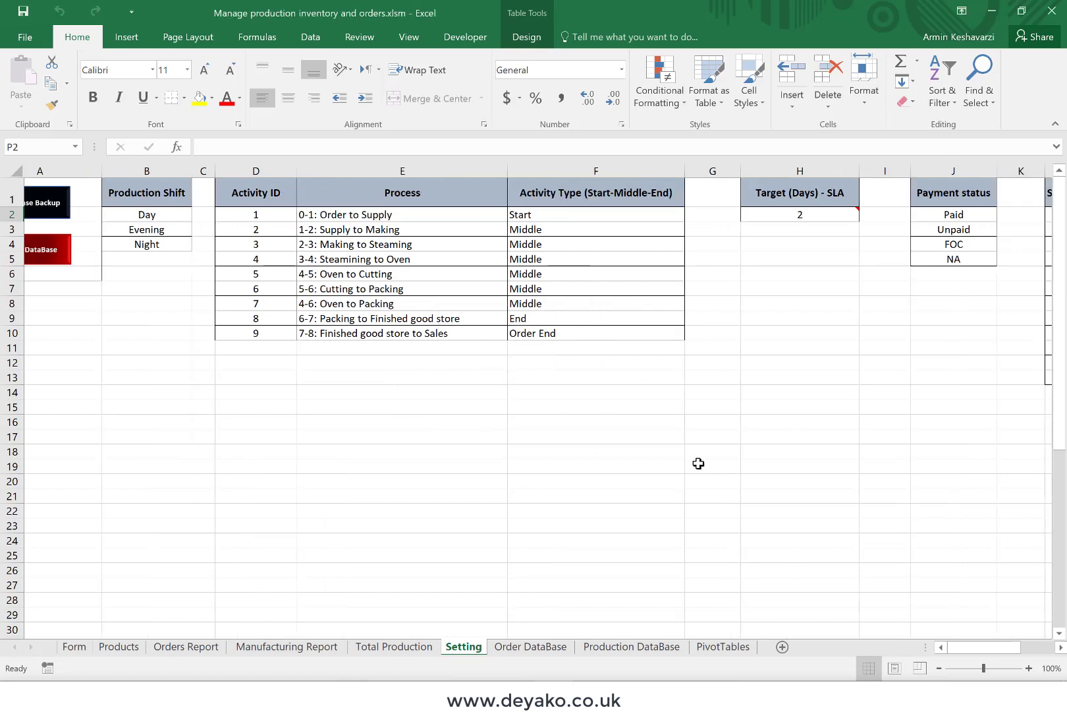
scroll(698, 463, "right", 5)
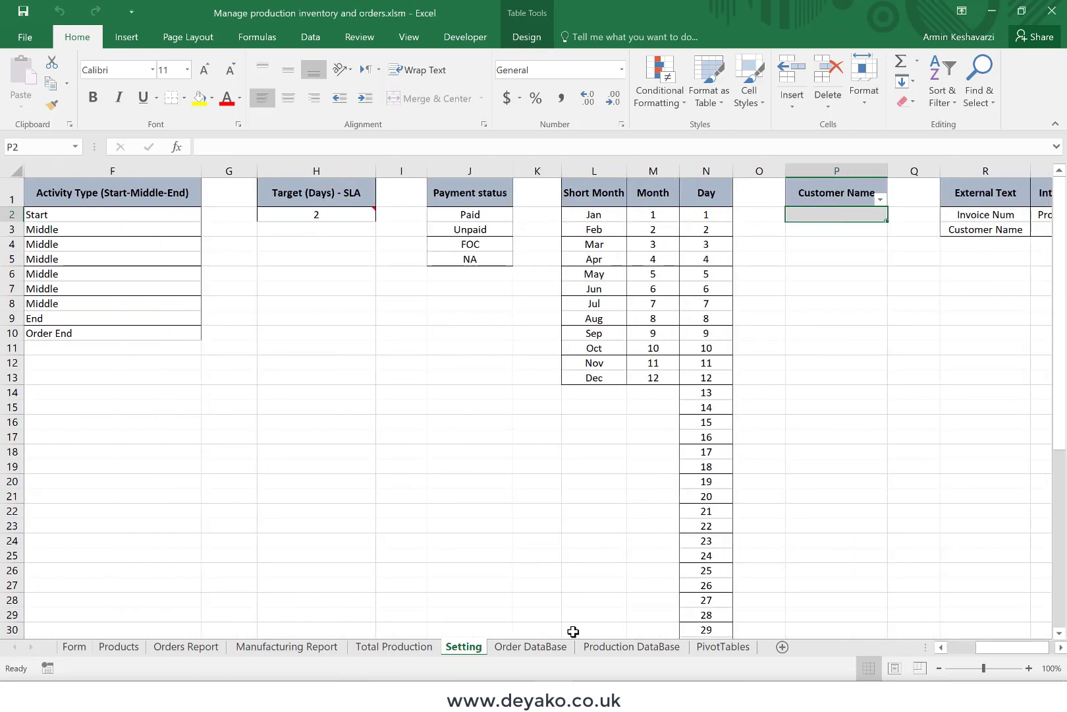
left_click(552, 647)
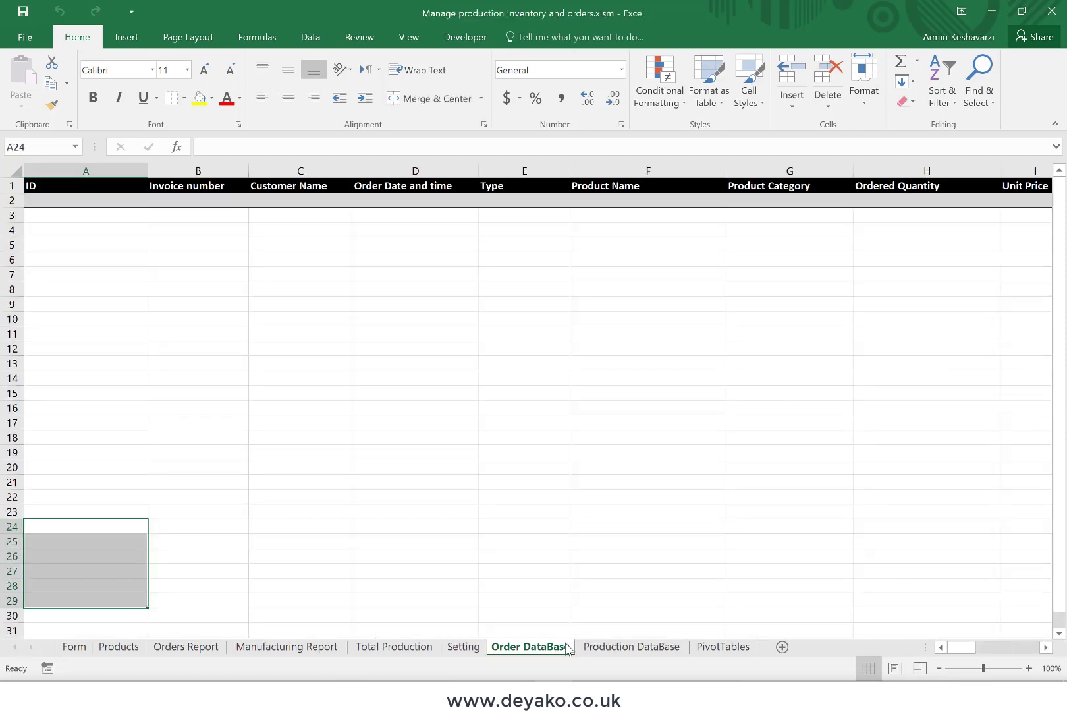
key("ctrl+Page_Down")
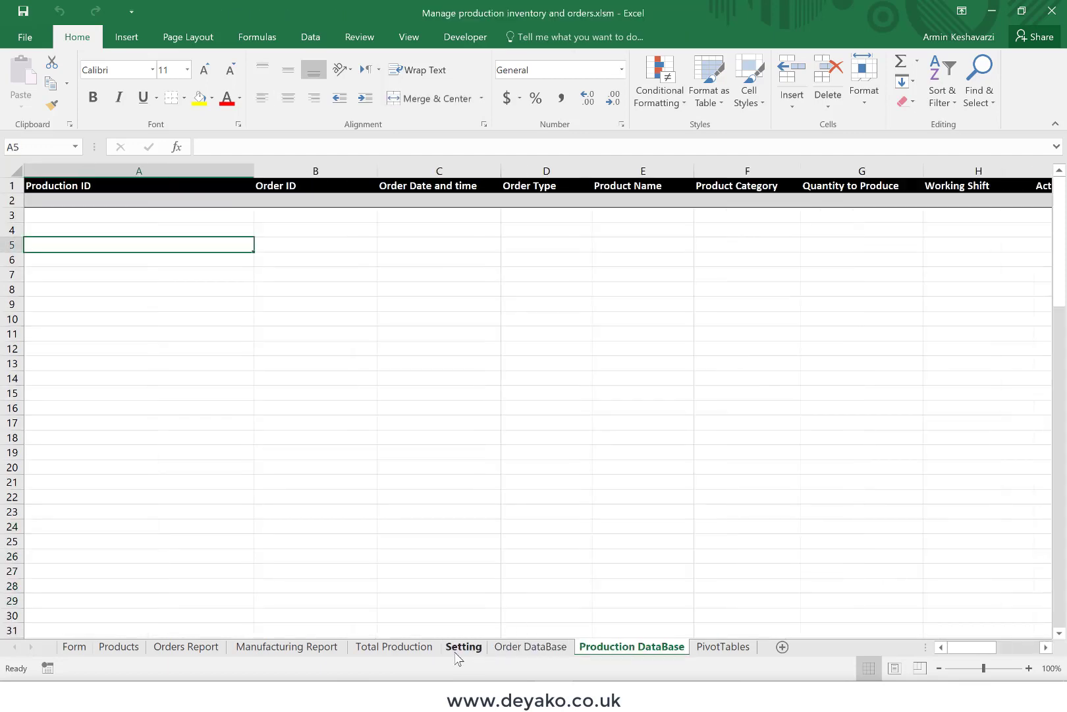
Enter two customers' first names in the Customer Name table on the Setting sheet
left_click(456, 651)
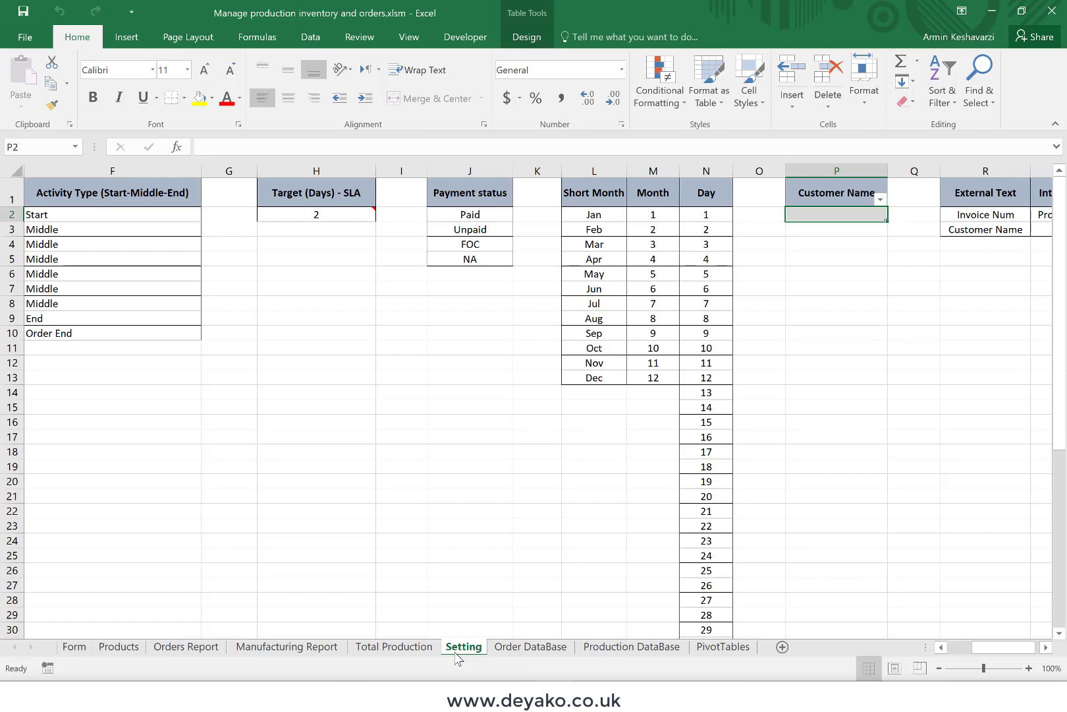
left_click(136, 647)
type("Armin")
key("Return")
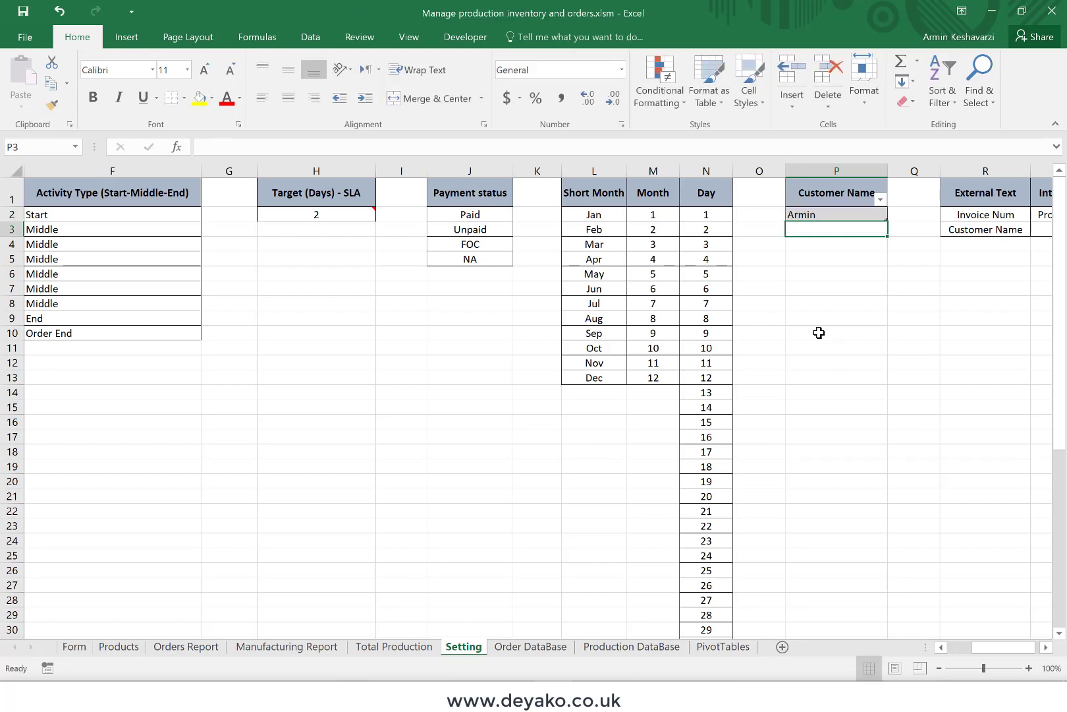
type("Ke")
type("Ara")
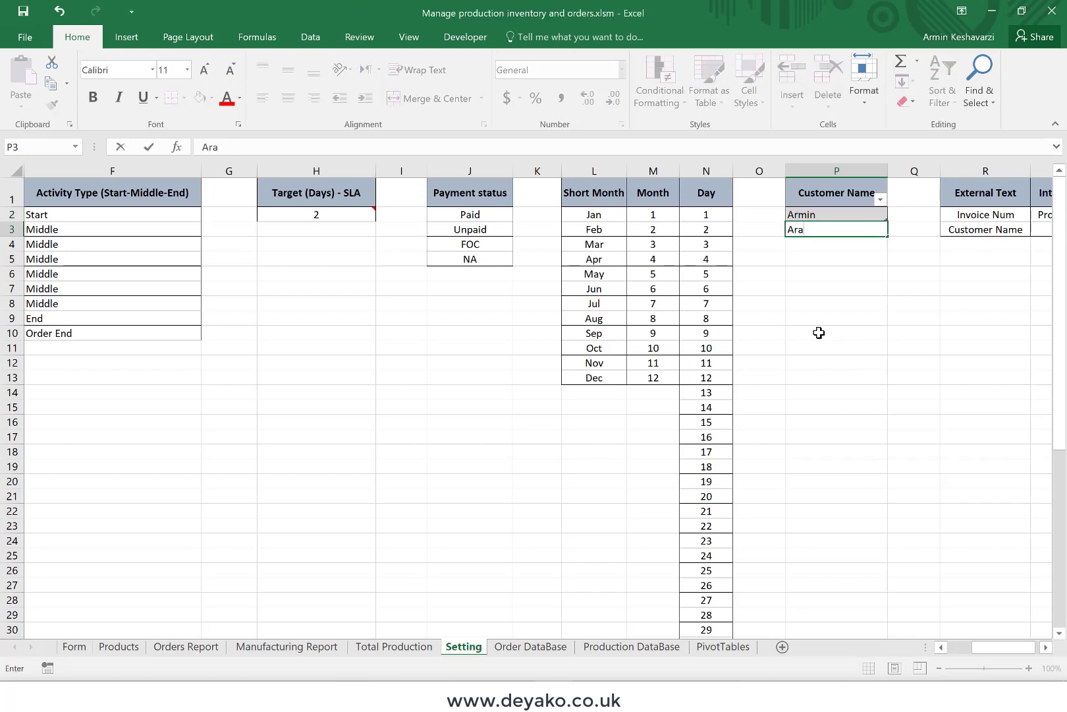
type("sh")
key("Return")
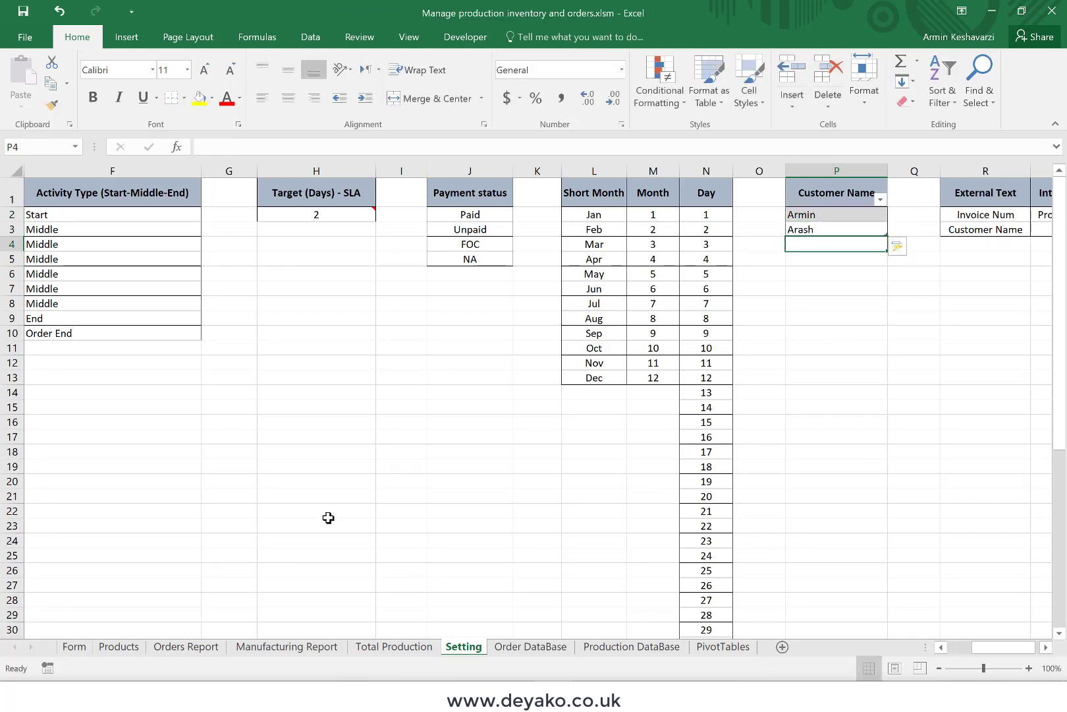
Add products AA and BB to the Product Name column of the Products sheet, and return to the Form sheet
left_click(76, 648)
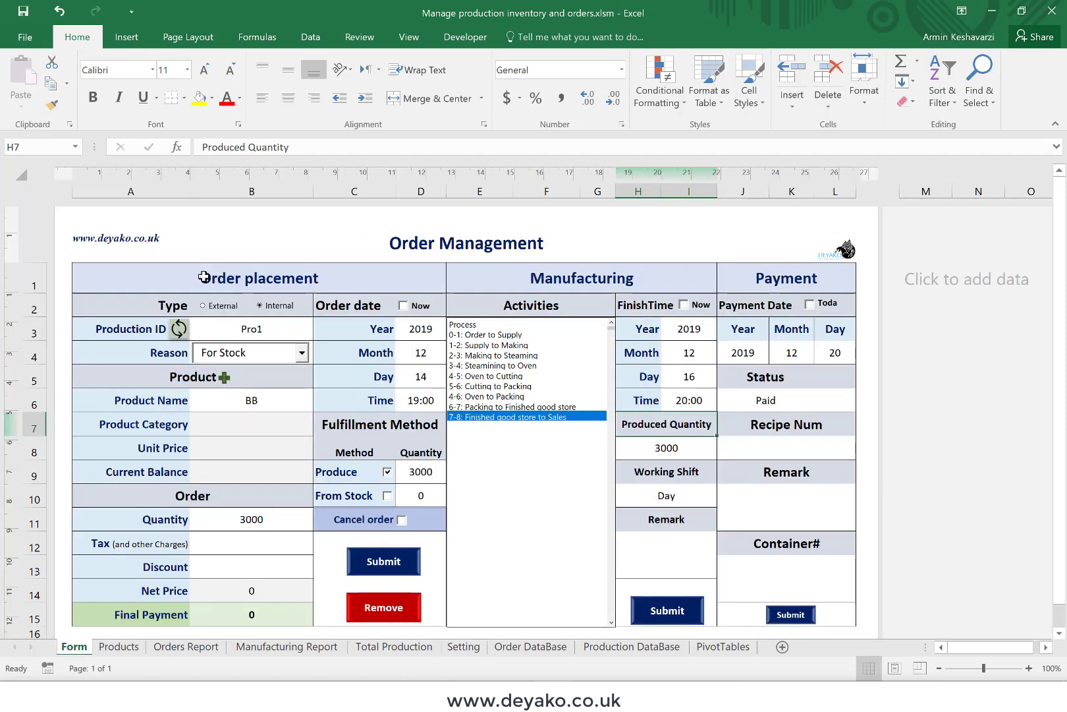
left_click(111, 653)
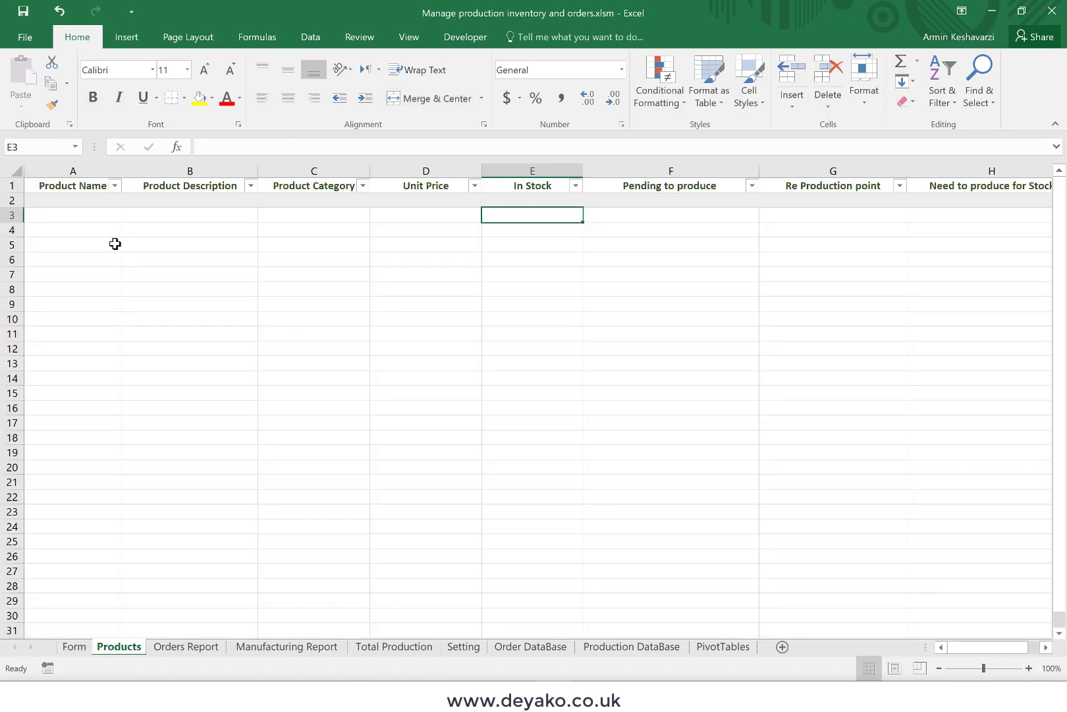
left_click(103, 203)
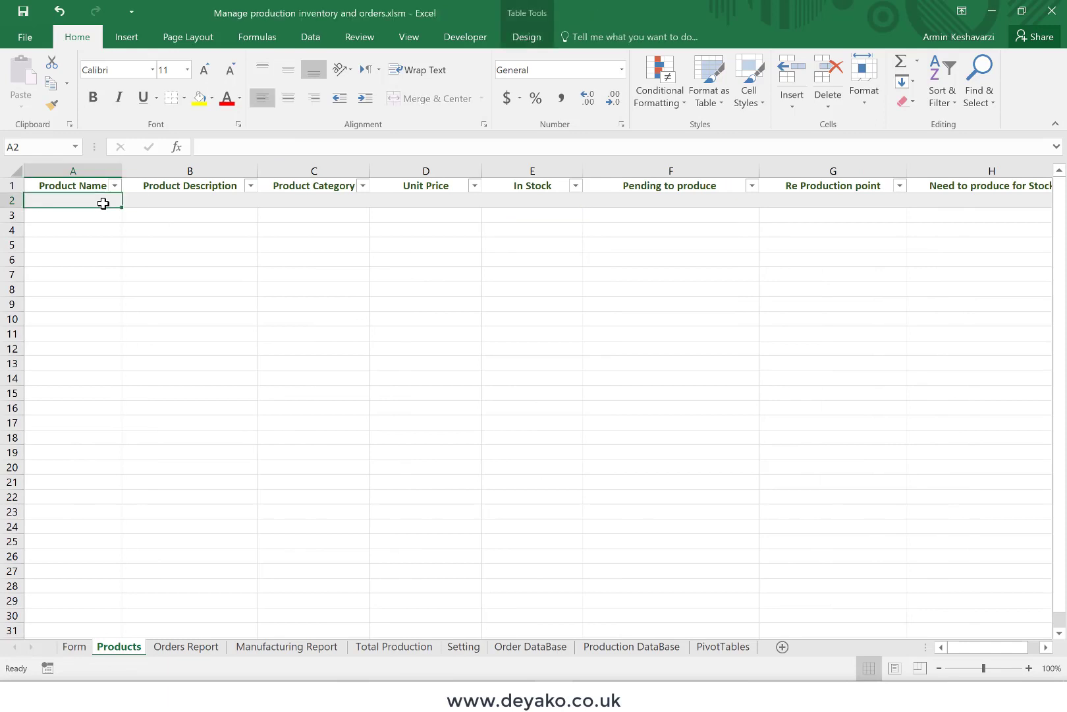
type("AA")
key("Return")
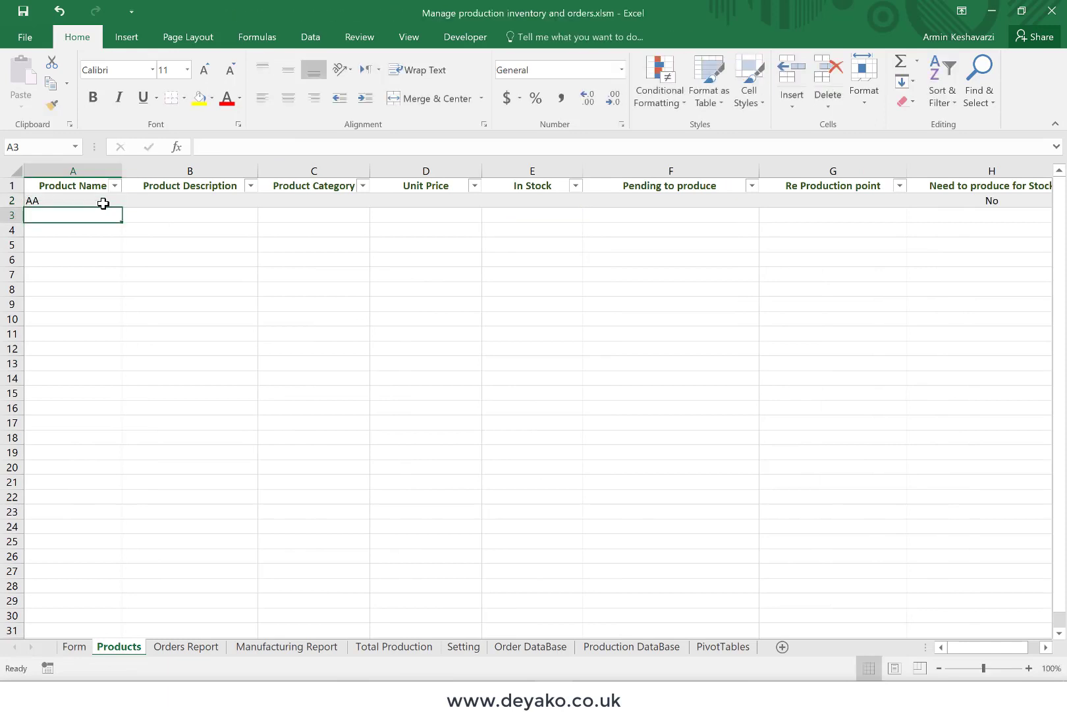
type("BB")
key("Return")
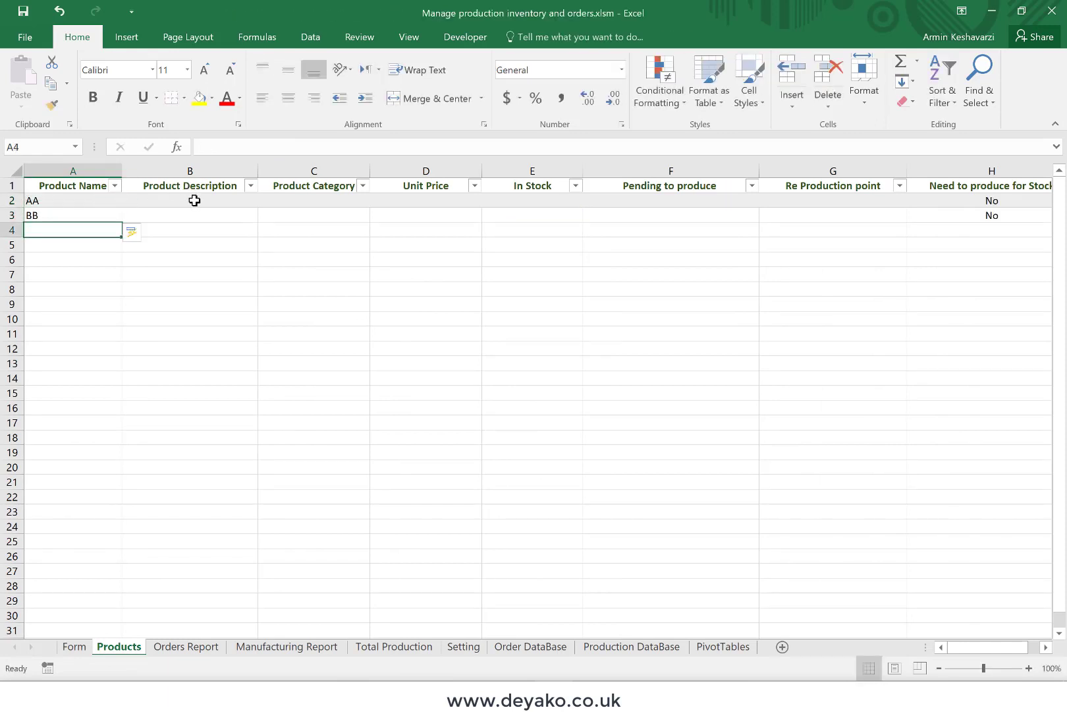
left_click_drag(193, 200, 363, 202)
left_click_drag(433, 214, 739, 197)
left_click(73, 647)
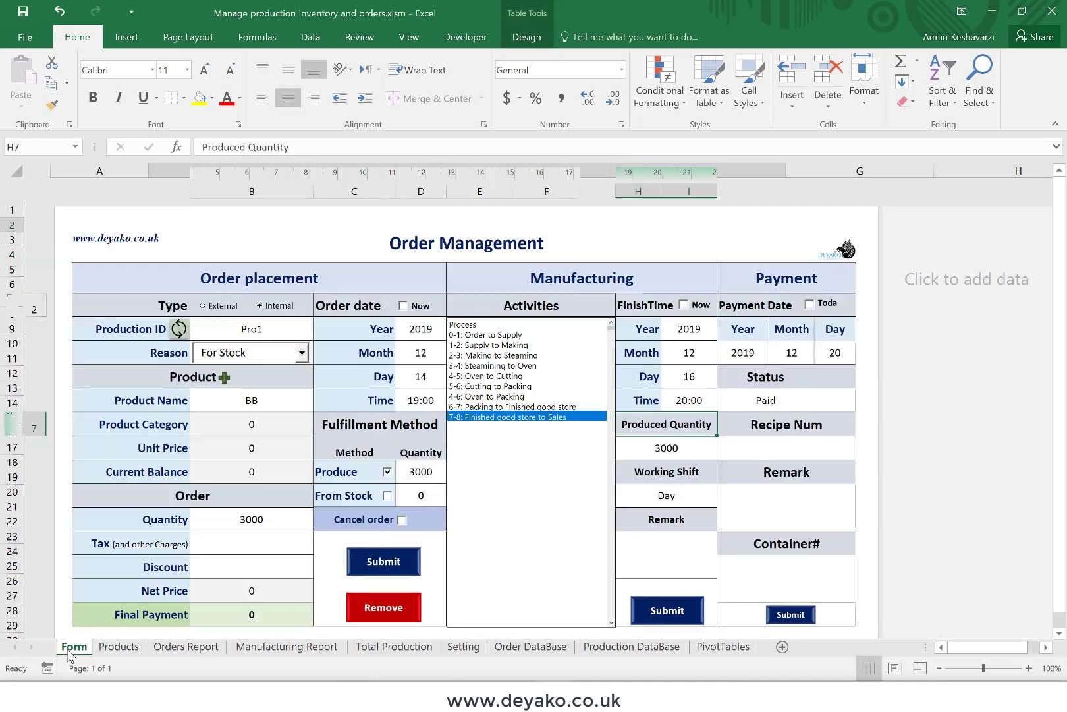
left_click(222, 381)
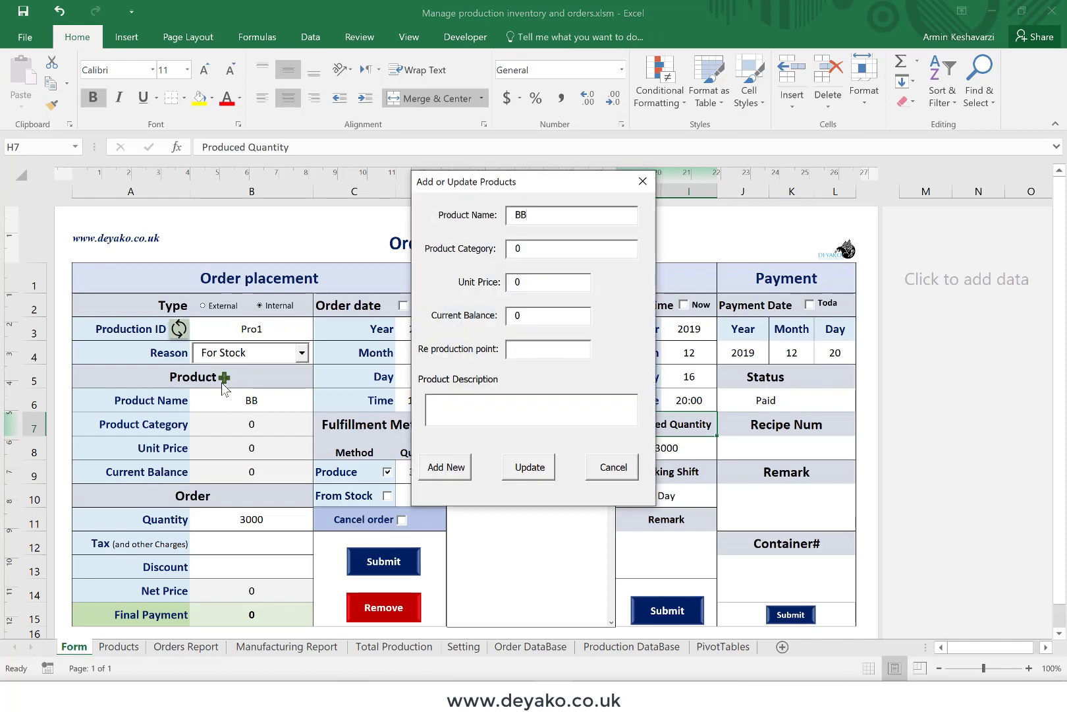
double_click(530, 215)
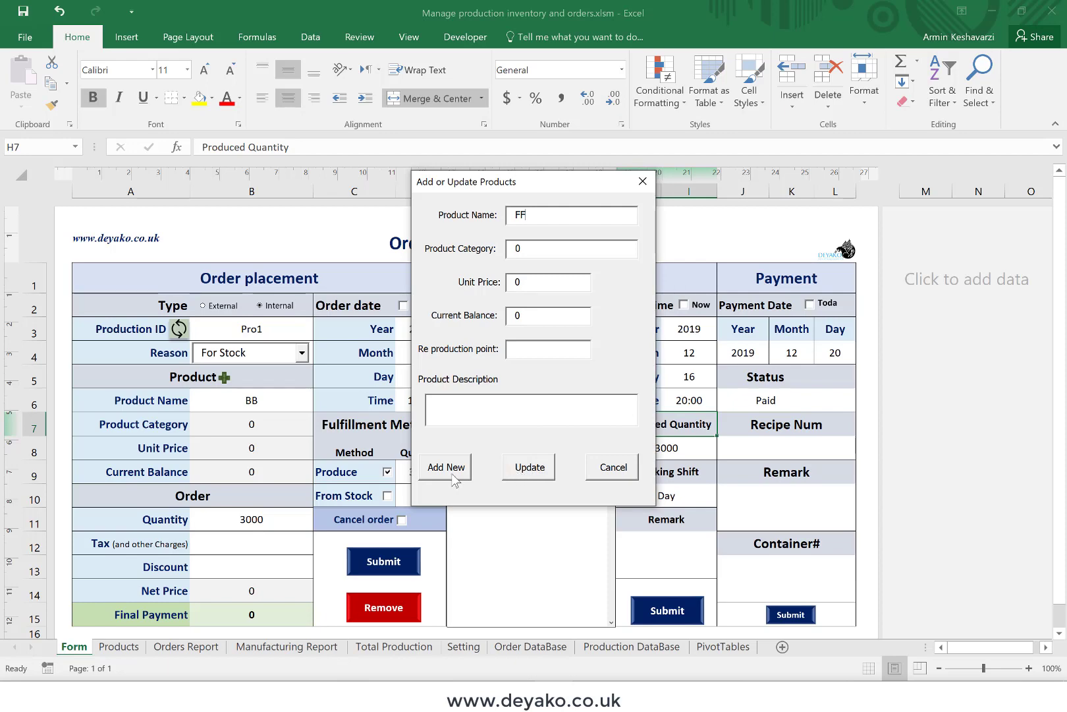
left_click(629, 473)
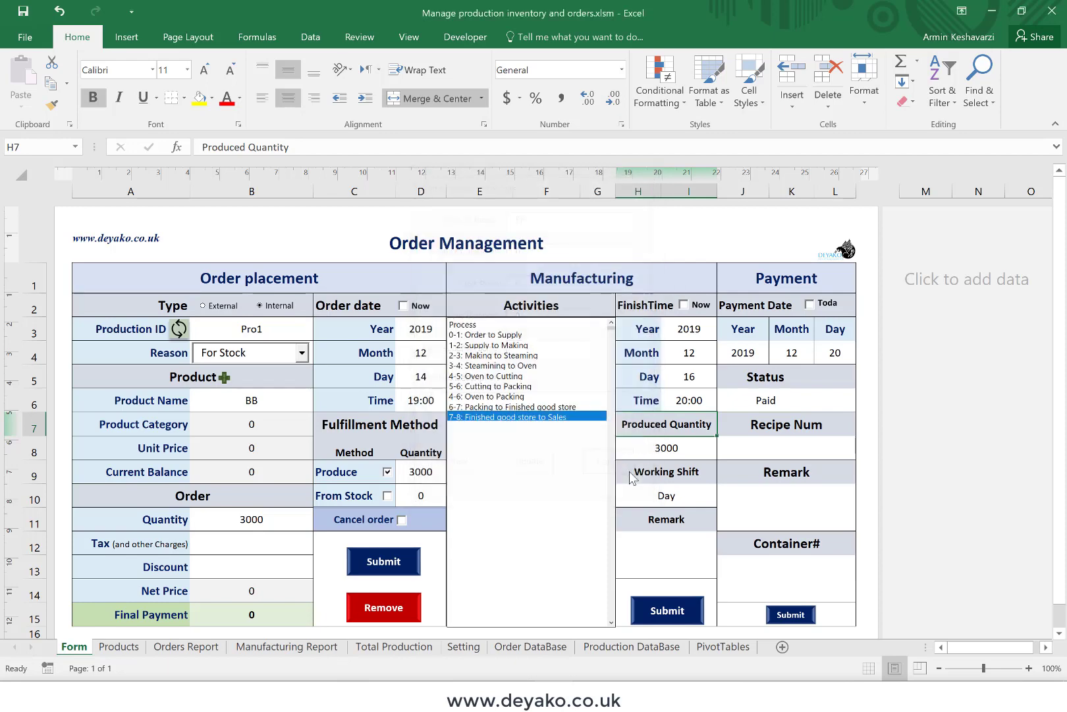
Replace the order's Reason with New Customer, submit the internal order for product BB, and acknowledge both confirmations
left_click(253, 354)
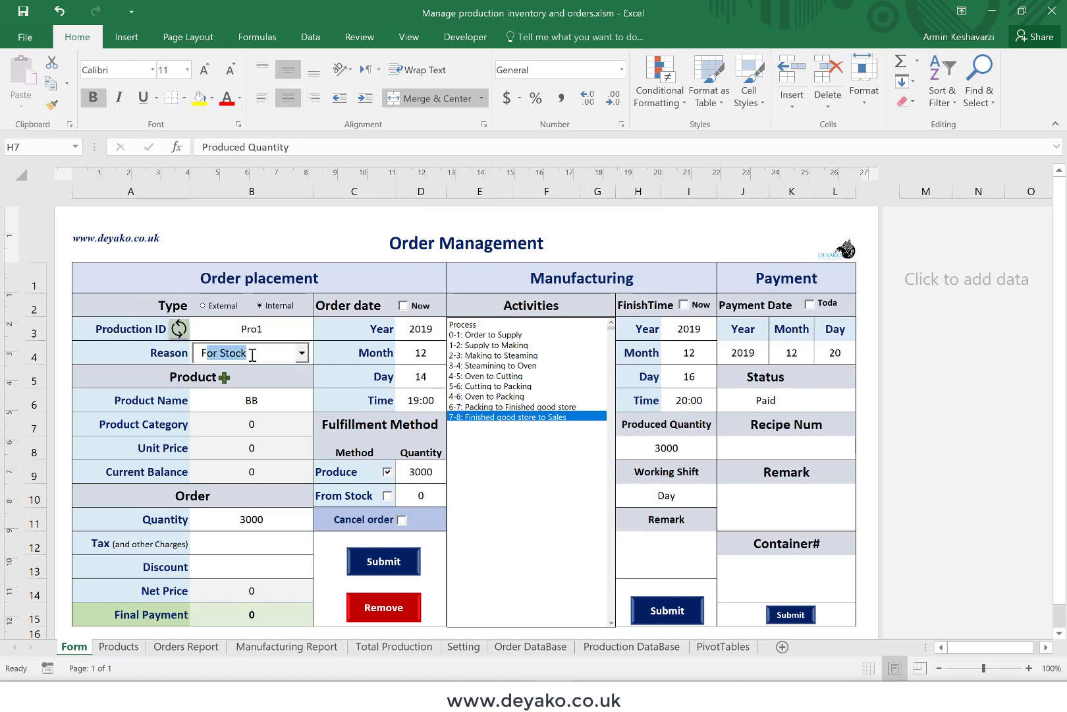
left_click(252, 355)
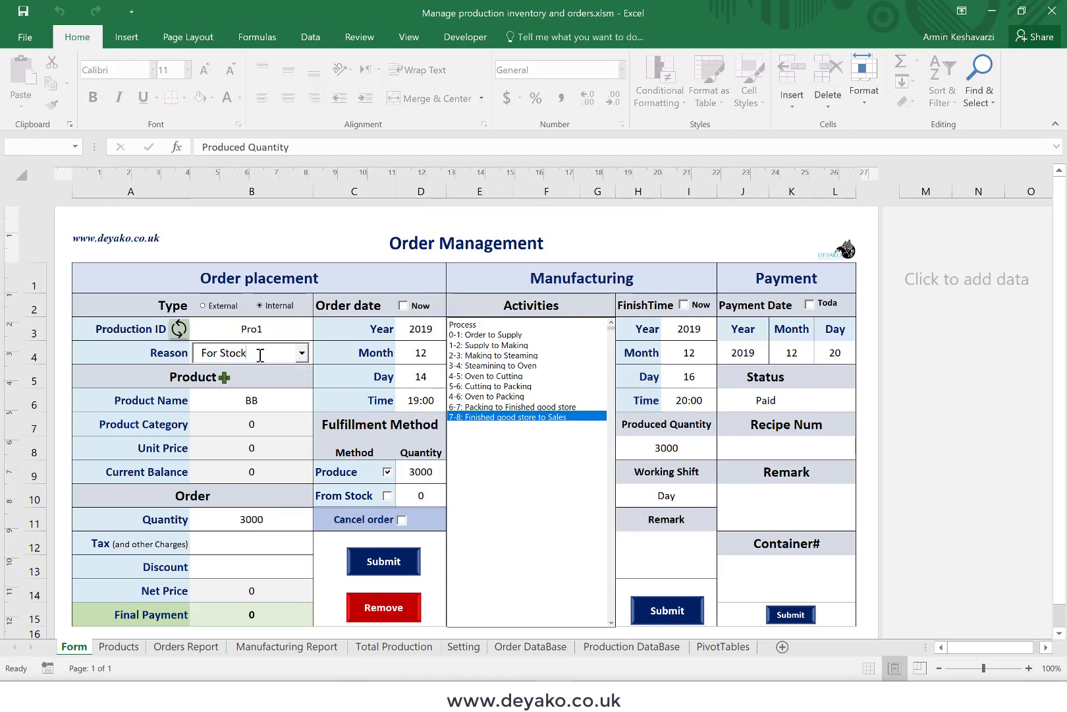
left_click_drag(260, 355, 195, 355)
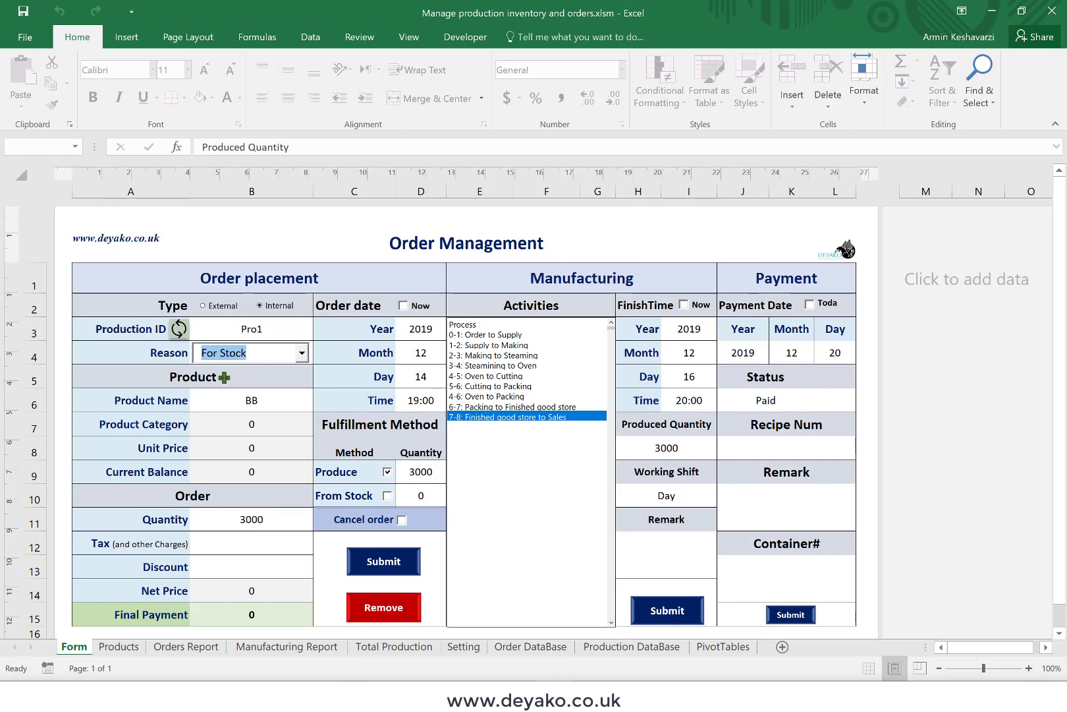
type("New Customer")
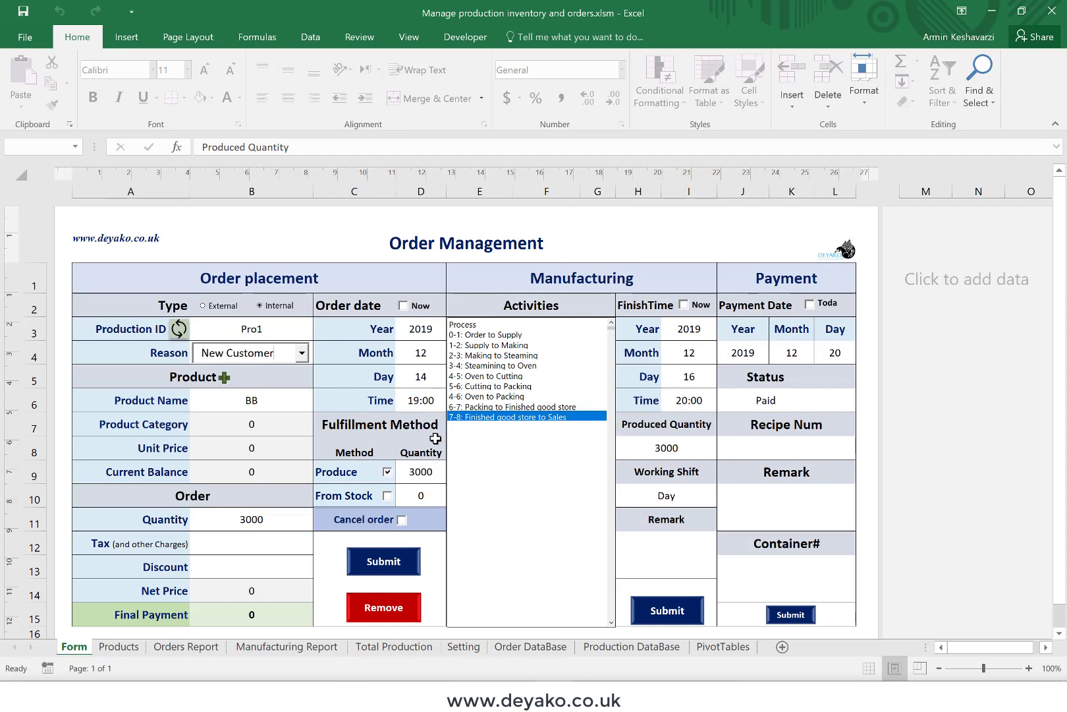
left_click(225, 401)
left_click(381, 561)
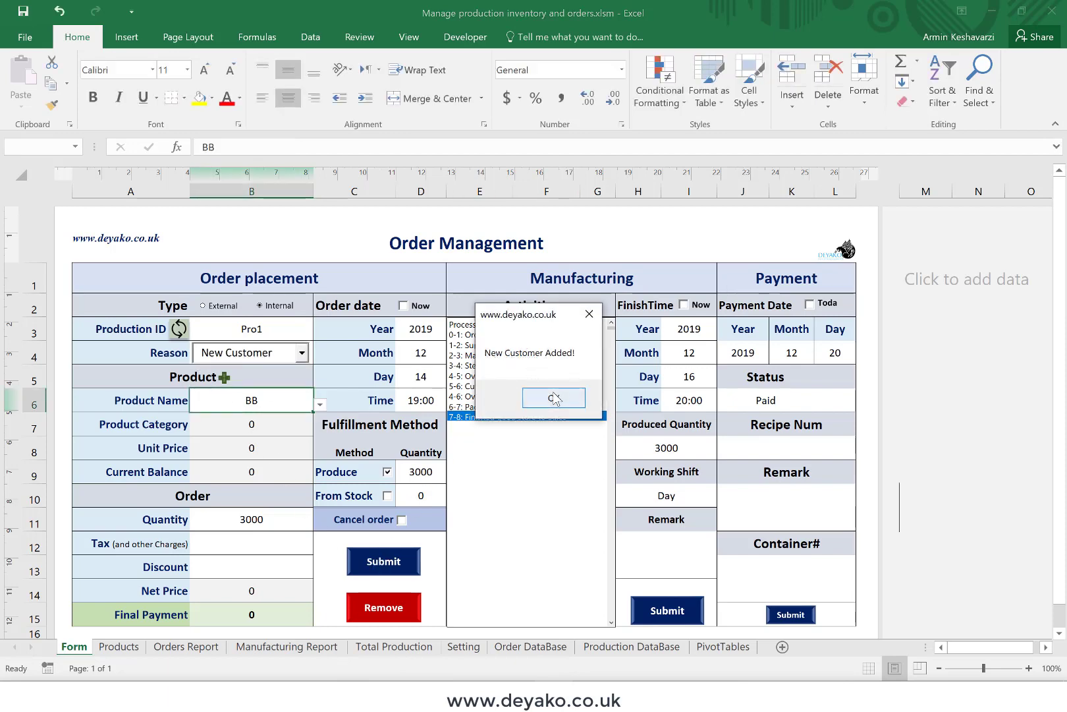
left_click(555, 399)
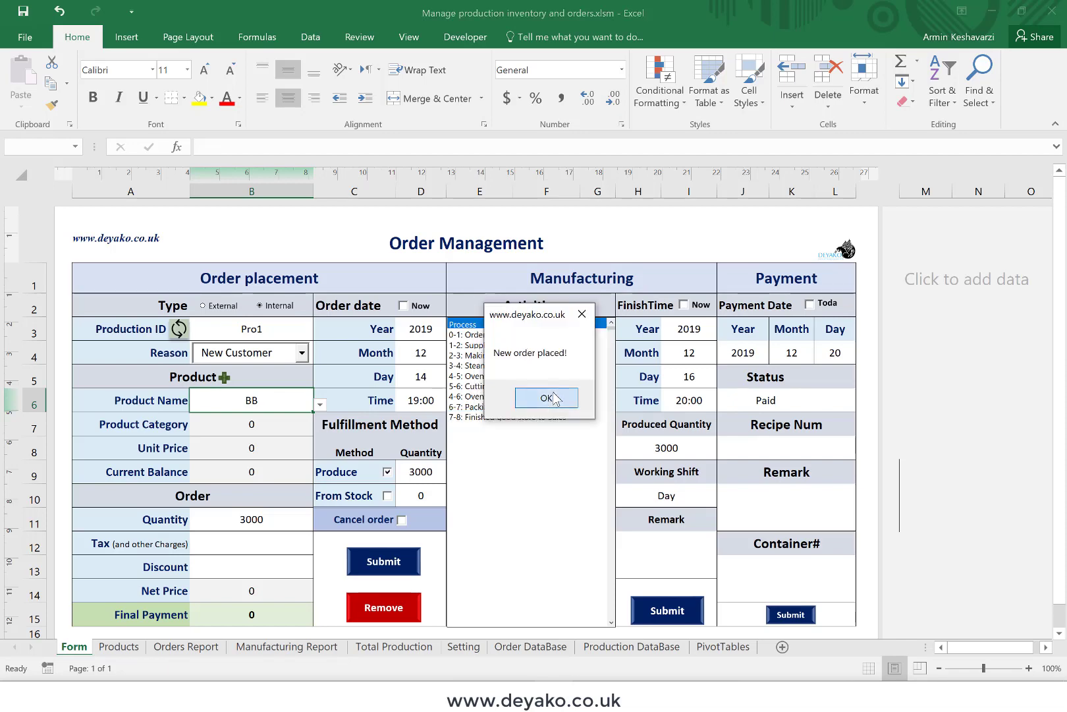
left_click(554, 397)
Check the Form's Reason list and the Setting sheet's Customer Name table for the New Customer entry
left_click(302, 352)
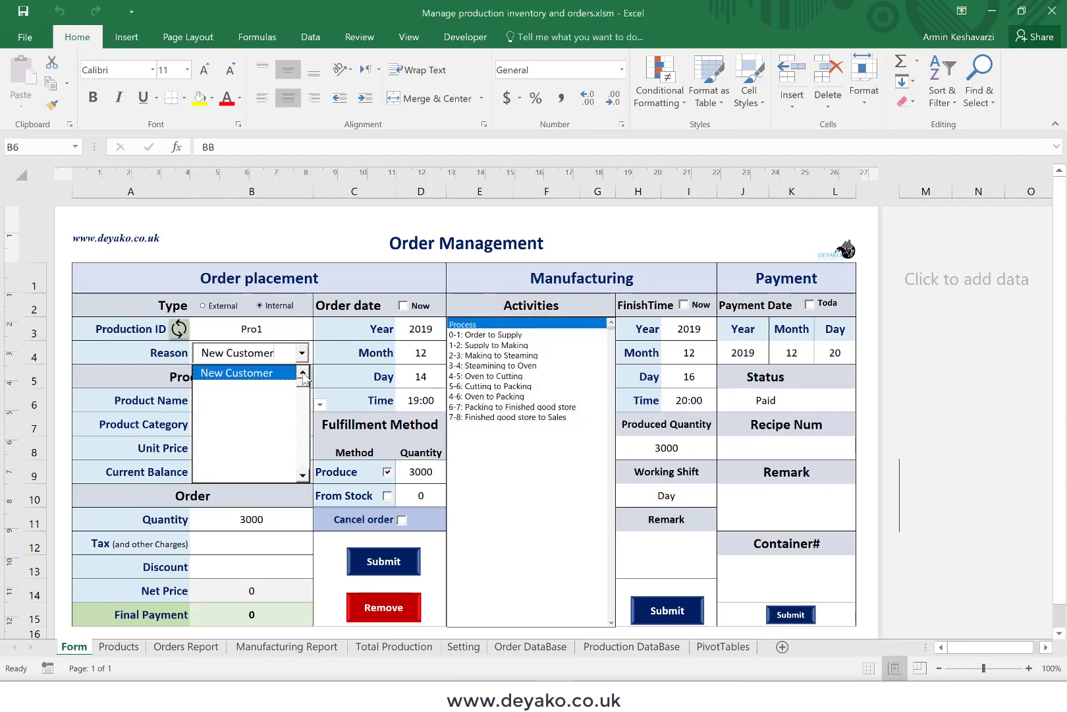
left_click(303, 372)
left_click(302, 372)
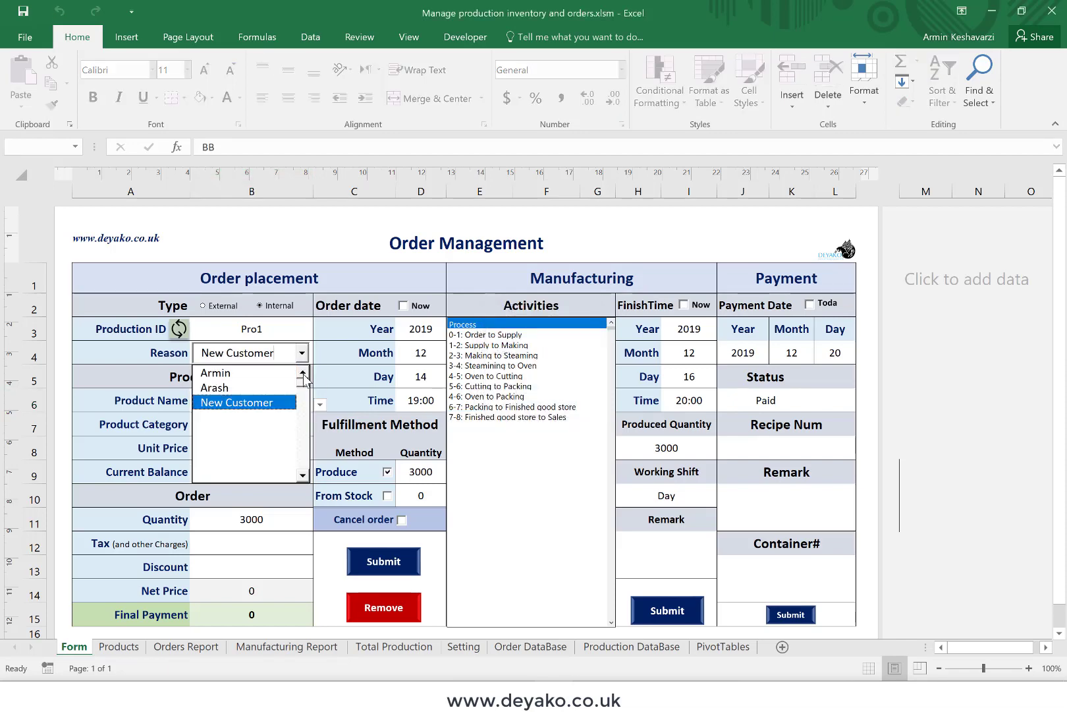
left_click(153, 410)
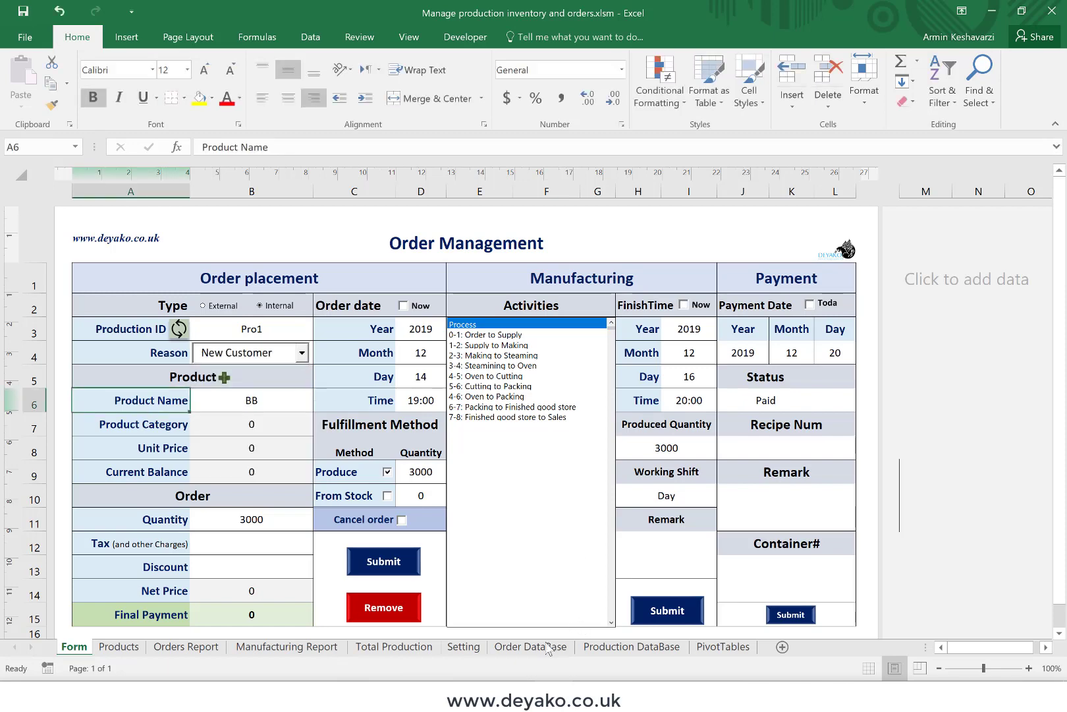
left_click(463, 646)
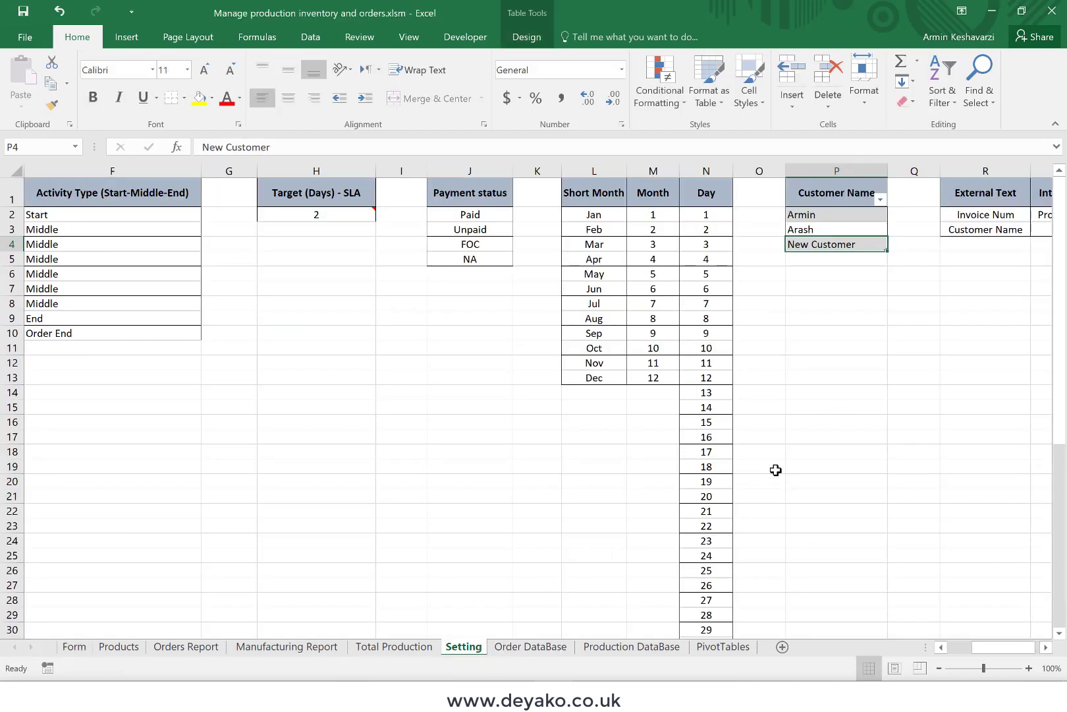
scroll(775, 469, "right", 2)
scroll(775, 469, "left", 6)
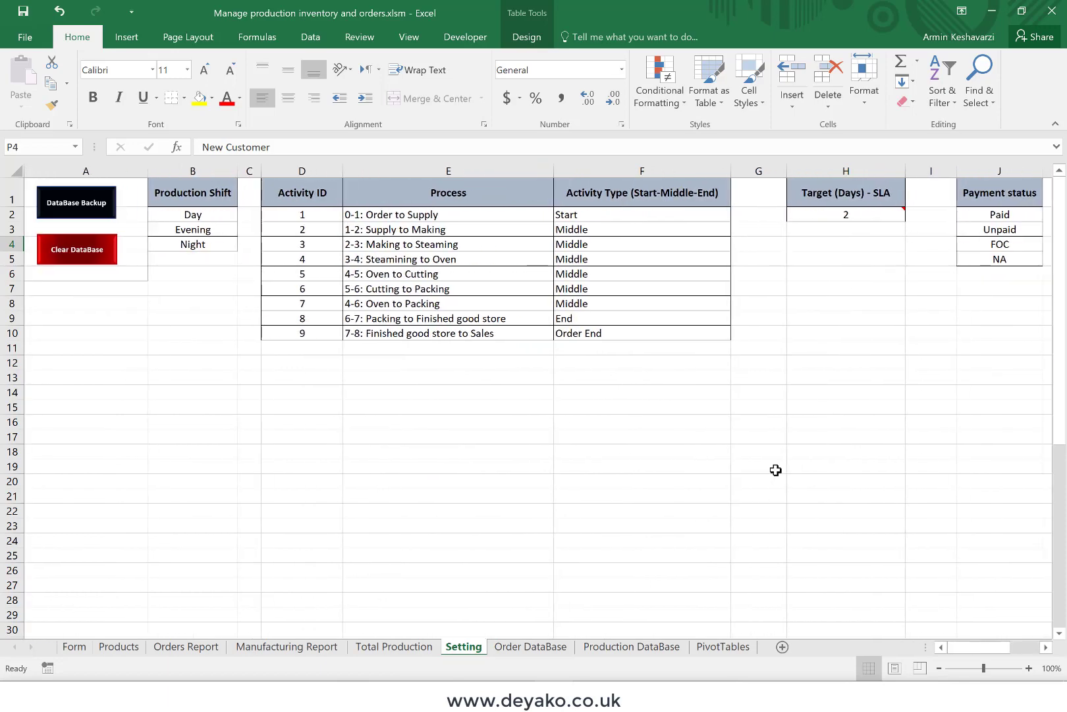
left_click(81, 209)
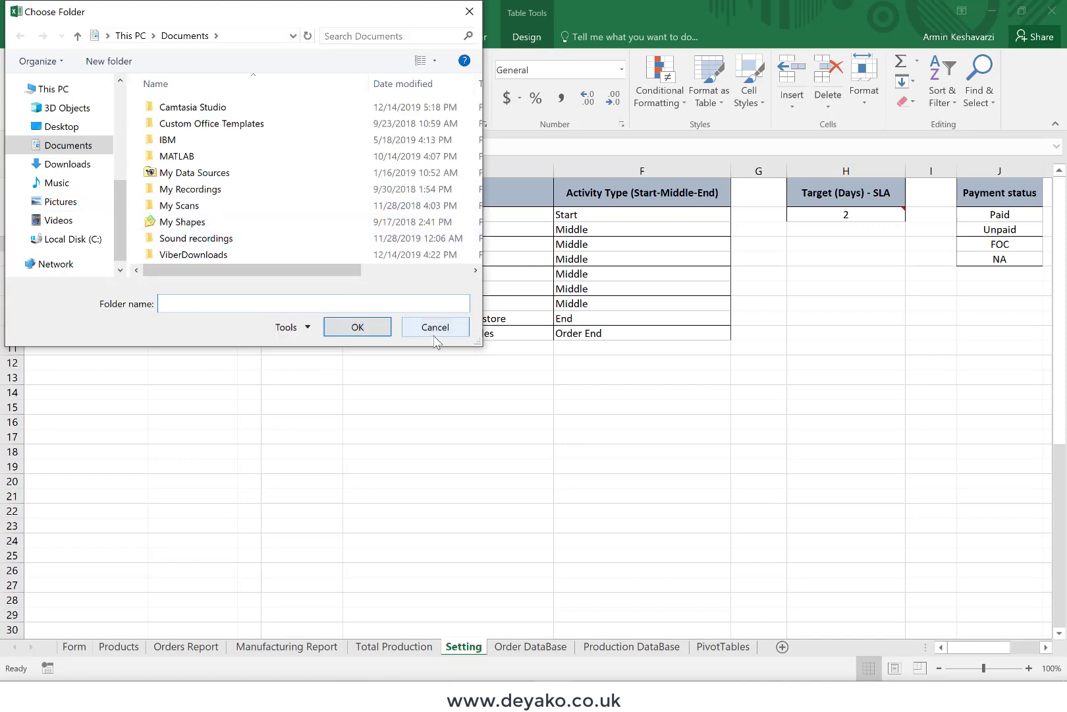
left_click(443, 330)
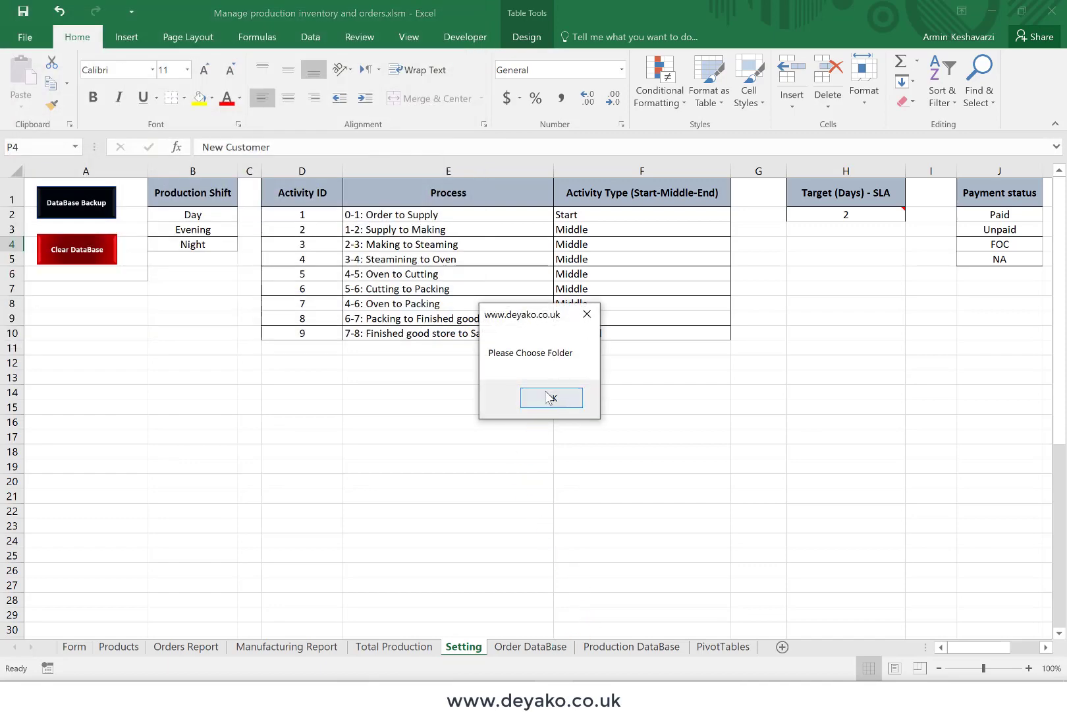
left_click(551, 398)
Check the Production DataBase, Order DataBase and Products sheets for the new product BB order, and return to the Form sheet
left_click(613, 646)
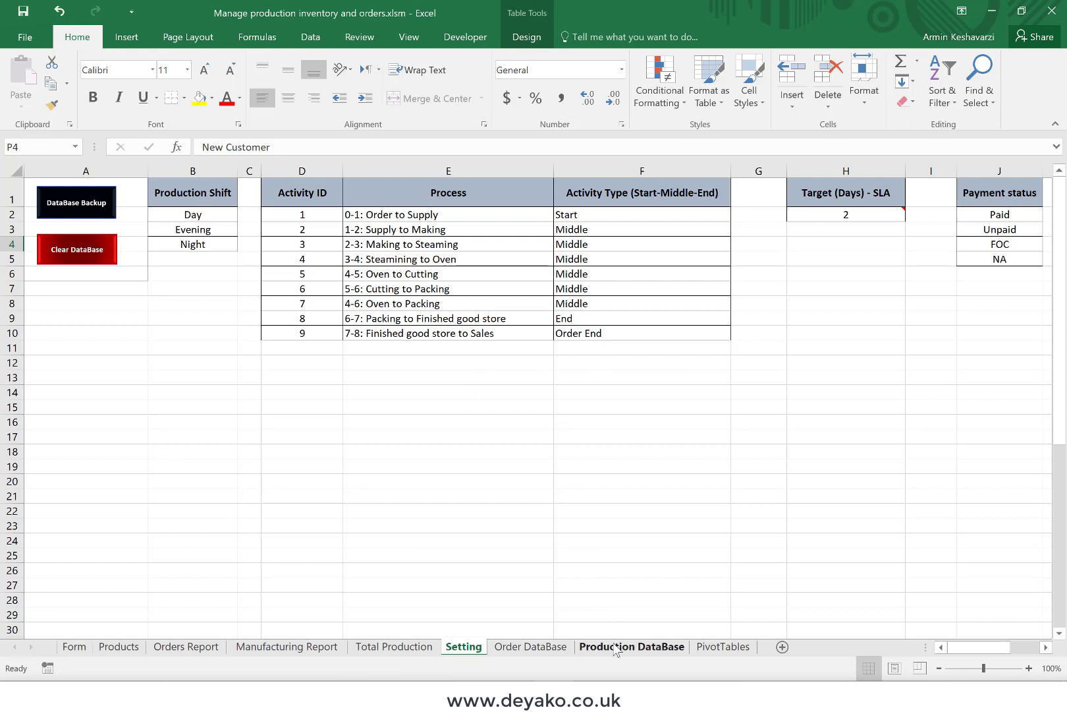
left_click(547, 648)
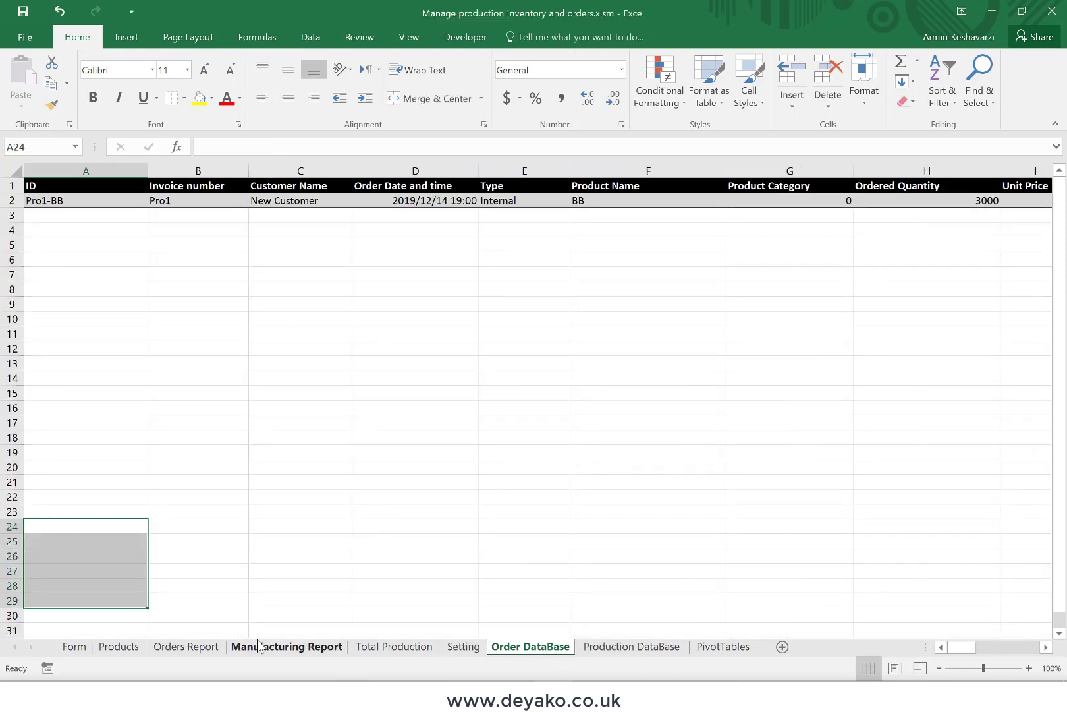
left_click(135, 651)
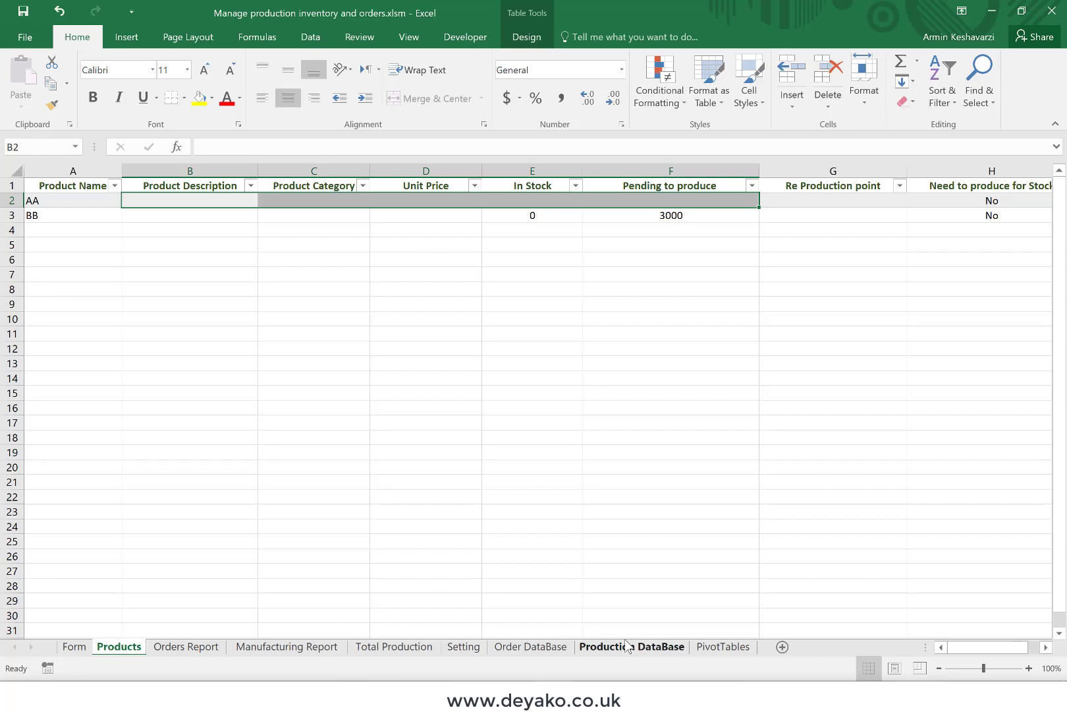
left_click(74, 647)
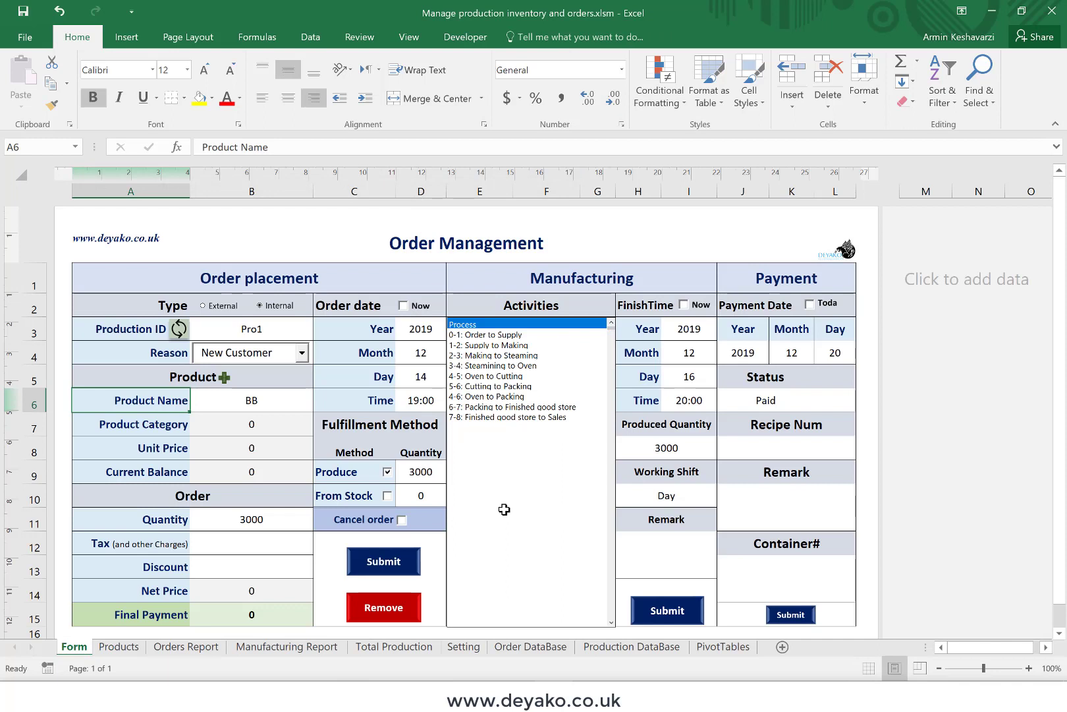